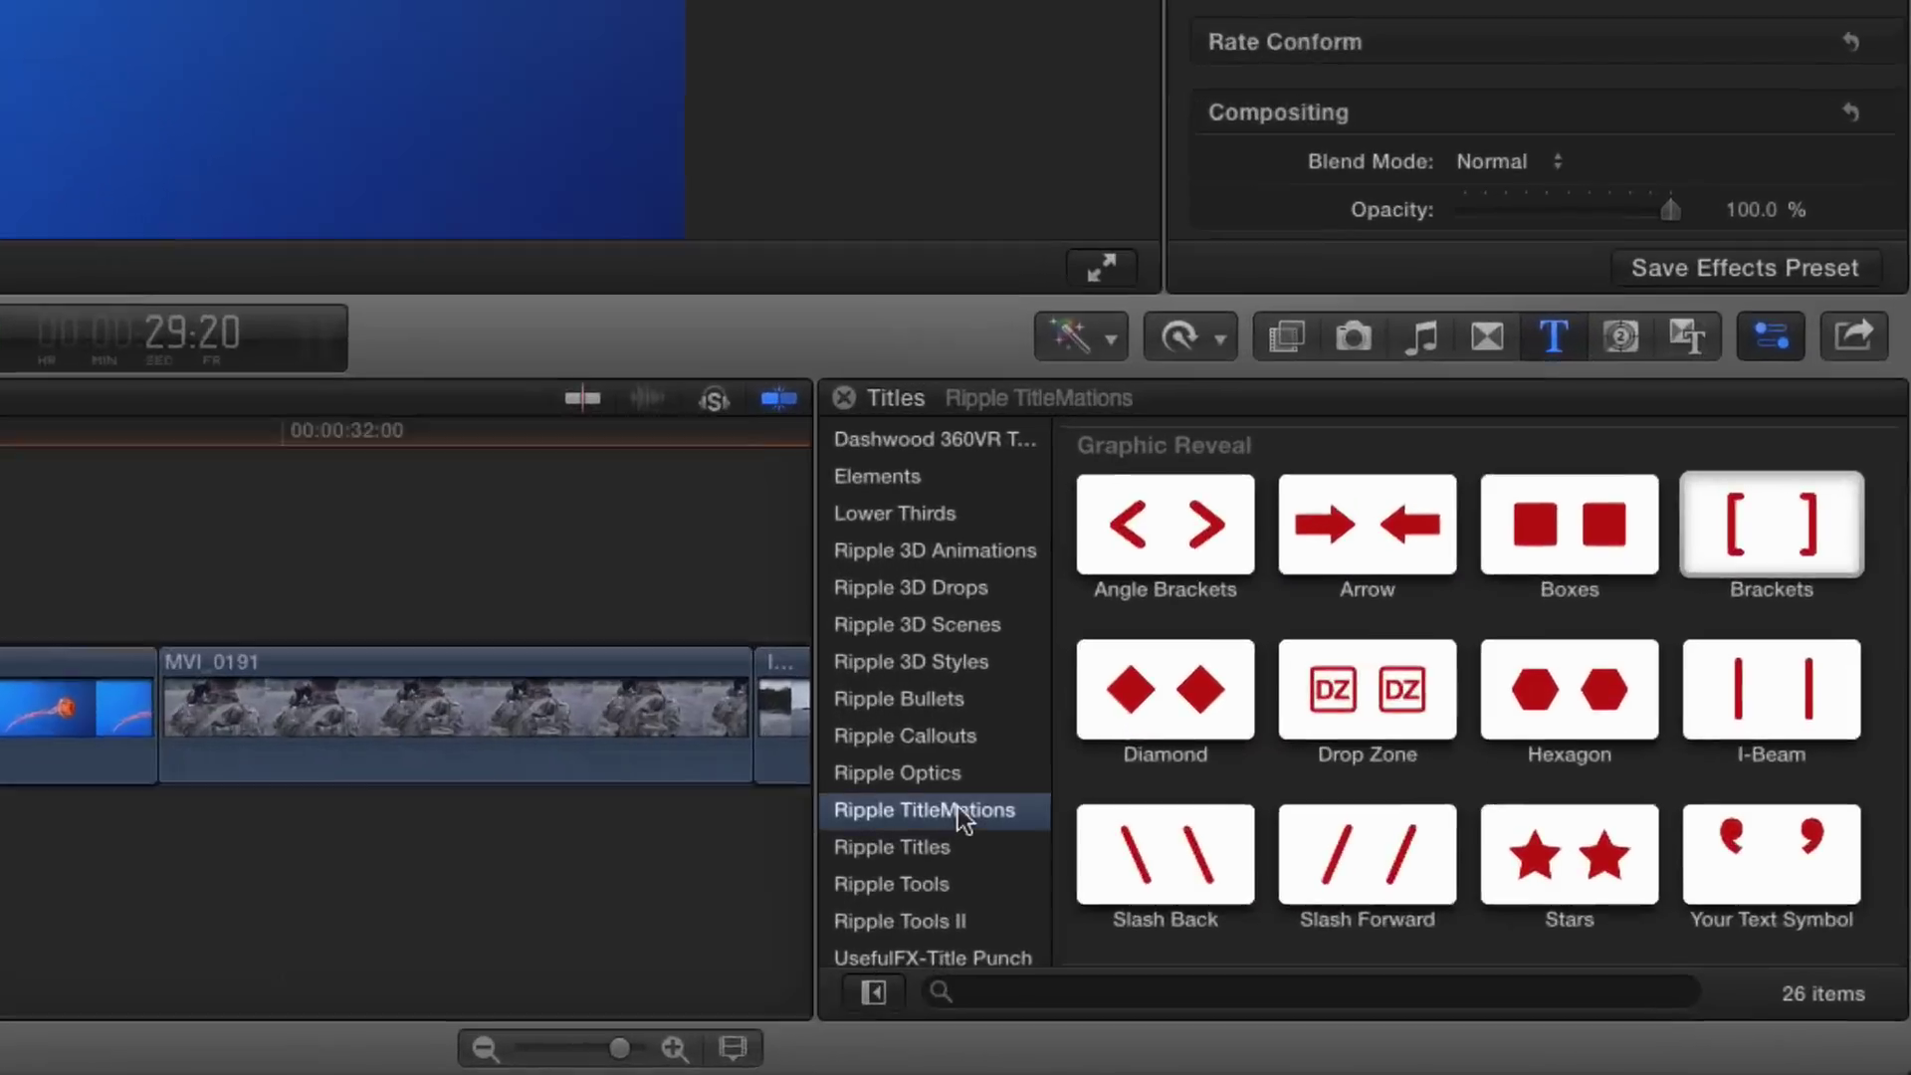
Show the Ripple TitleMations title collection in the Titles browser
{"action": "left_click", "coordinate": [1401, 933]}
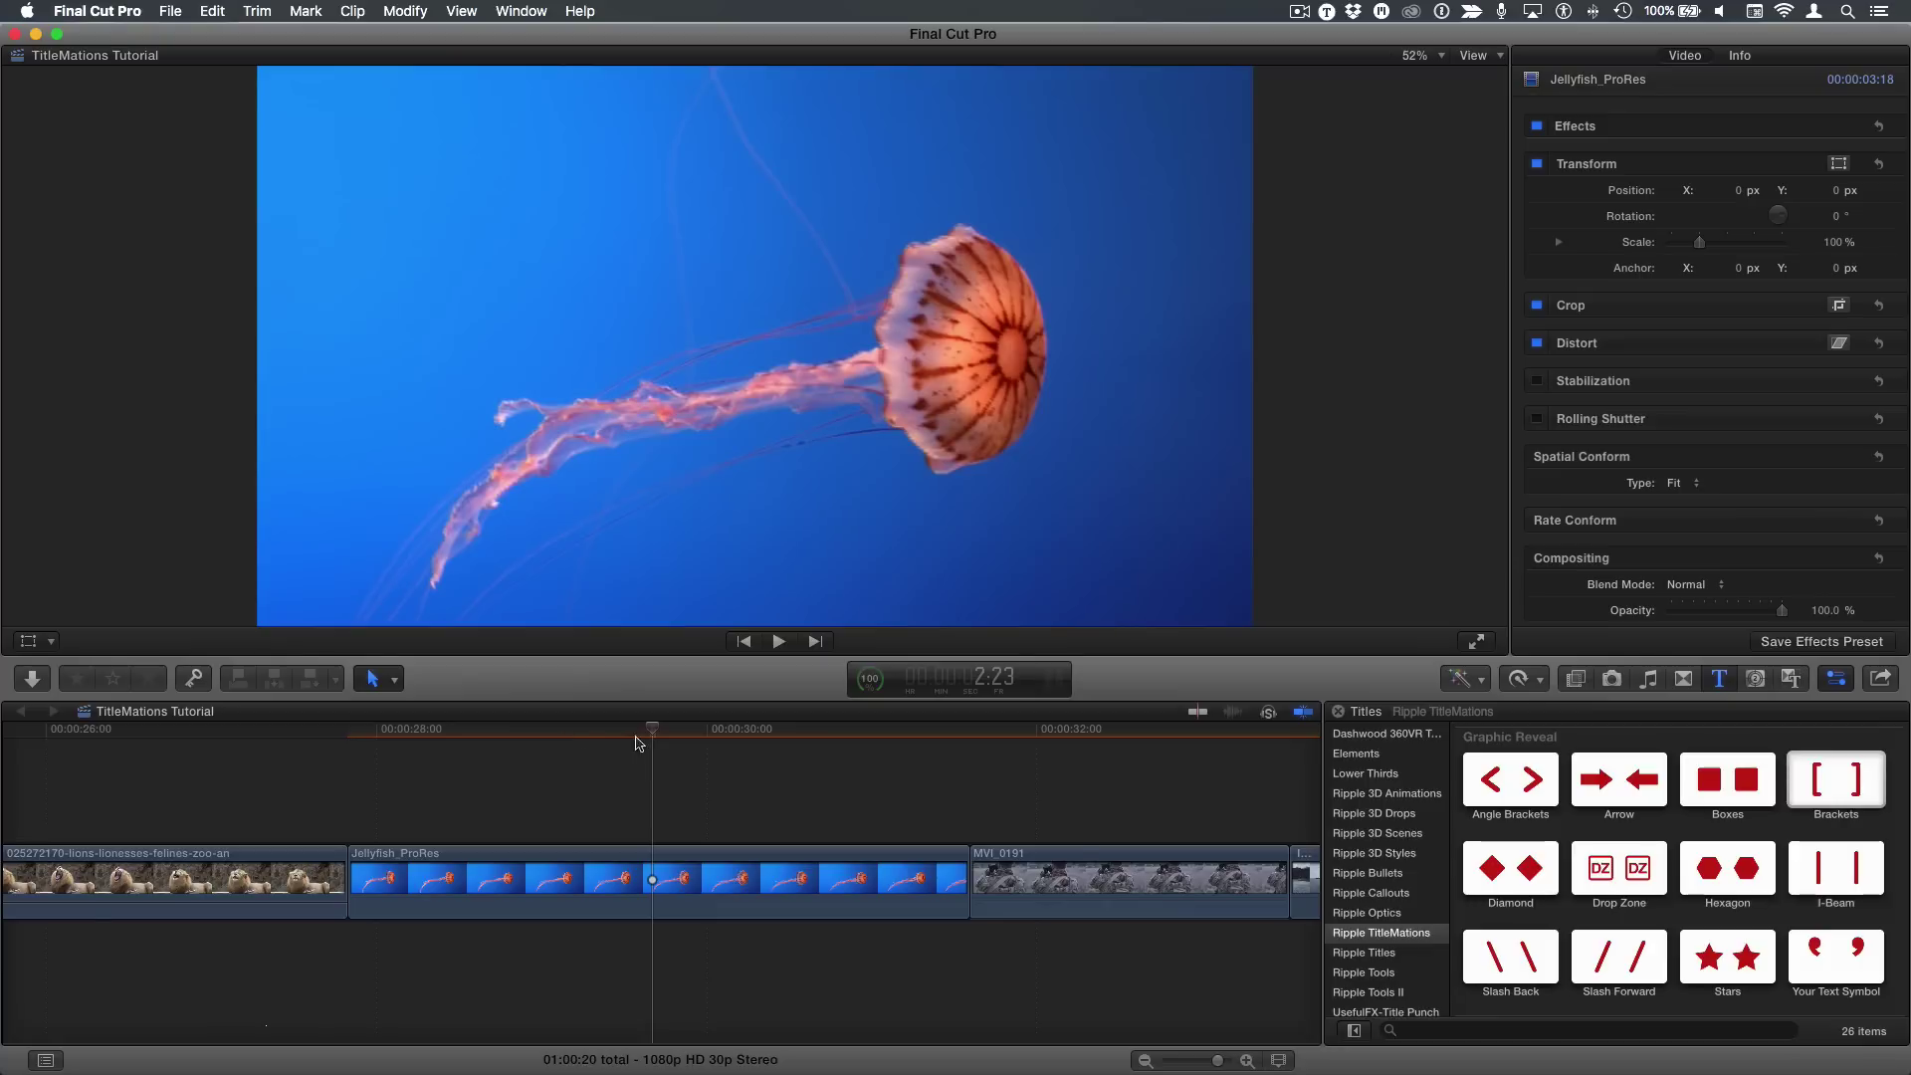
Connect a Brackets title above the Jellyfish_ProRes clip and preview its animation
{"action": "key", "text": "c"}
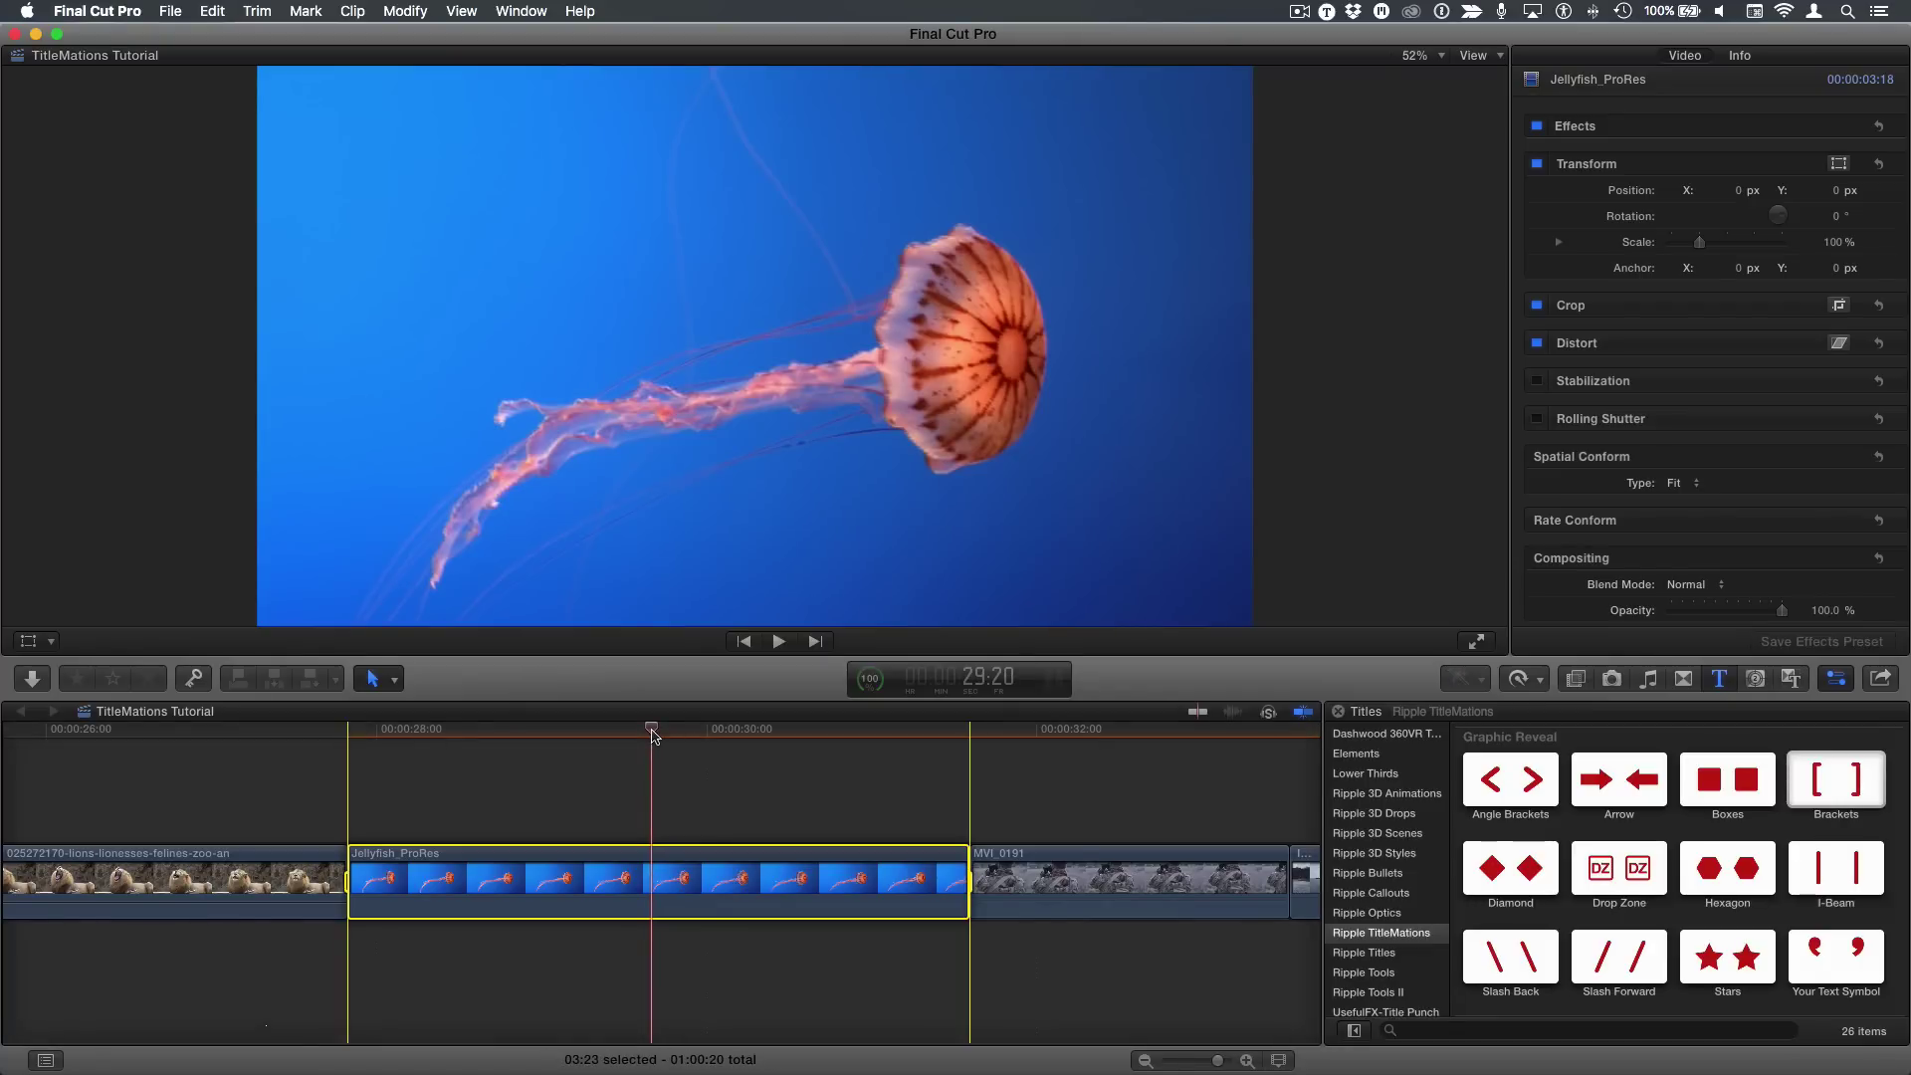
{"action": "left_click", "coordinate": [1852, 788]}
{"action": "key", "text": "q"}
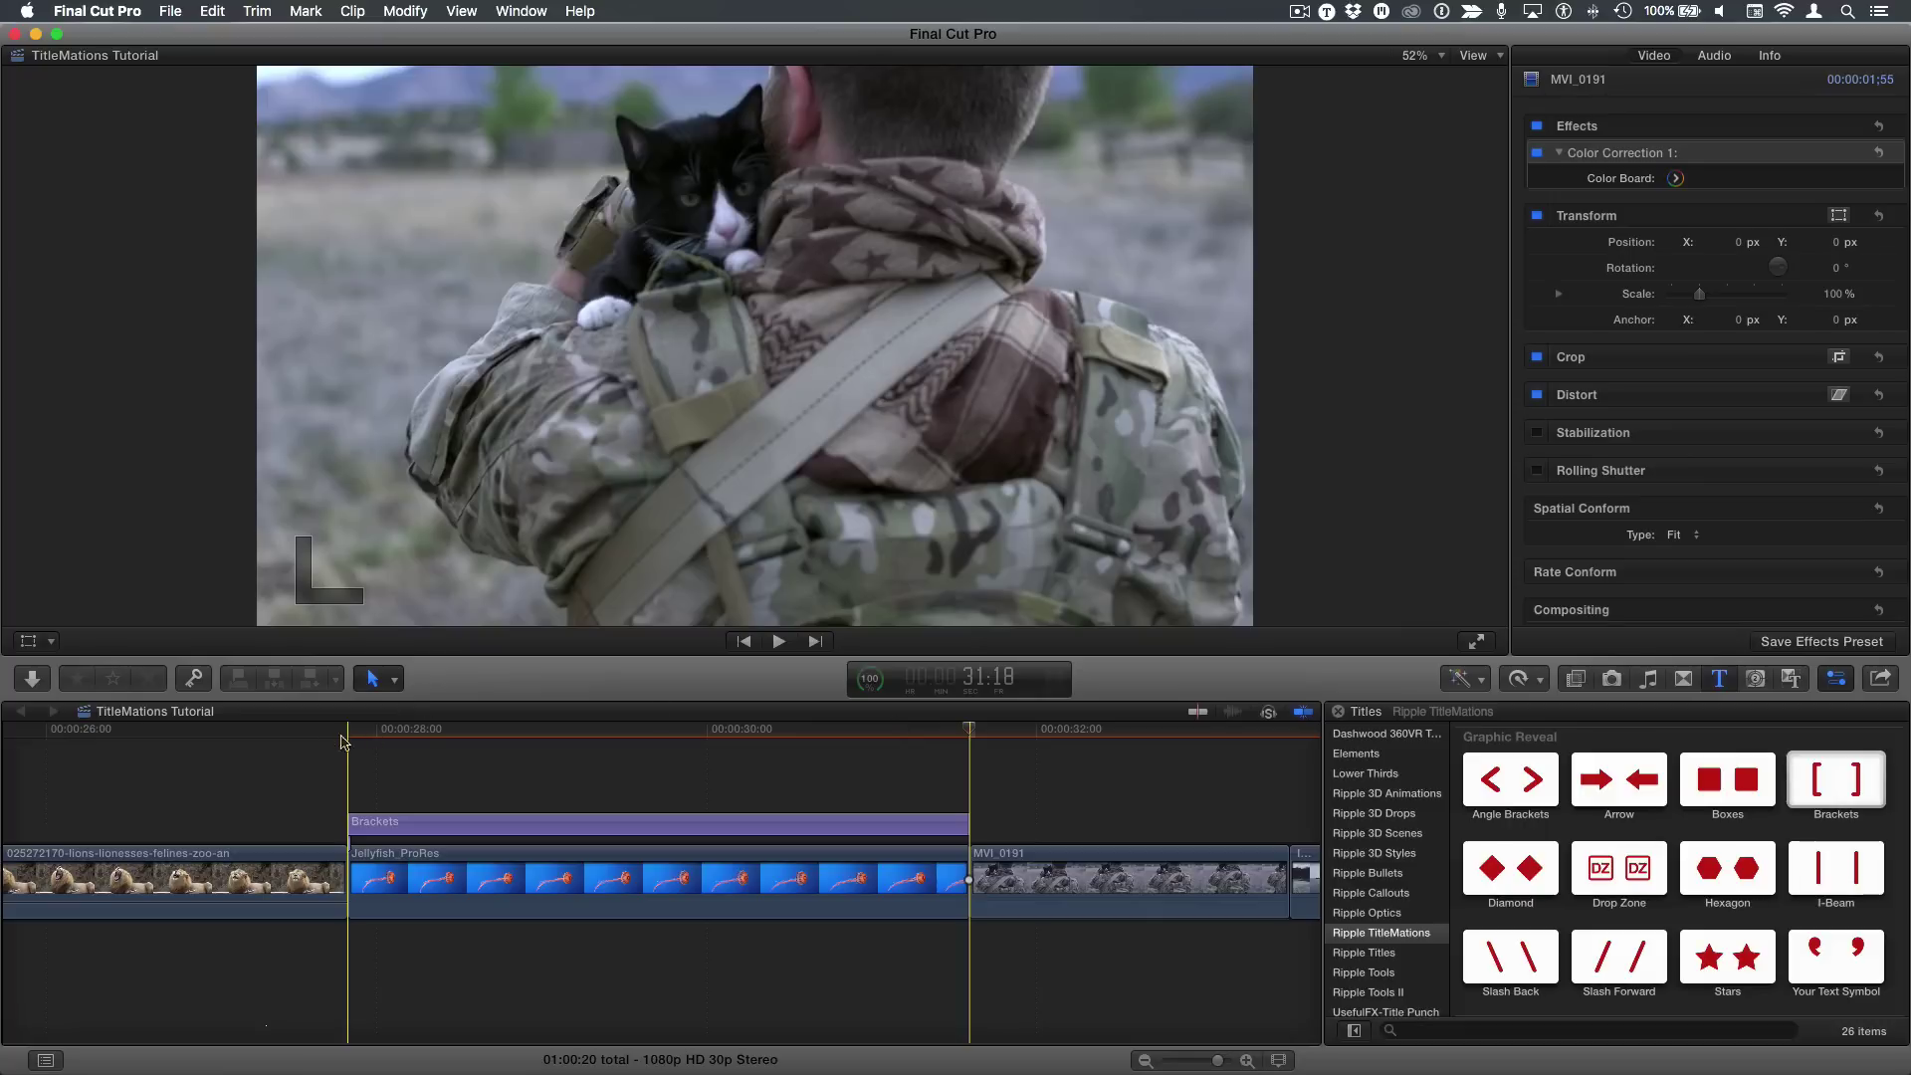
{"action": "left_click", "coordinate": [505, 732]}
{"action": "left_click", "coordinate": [513, 824]}
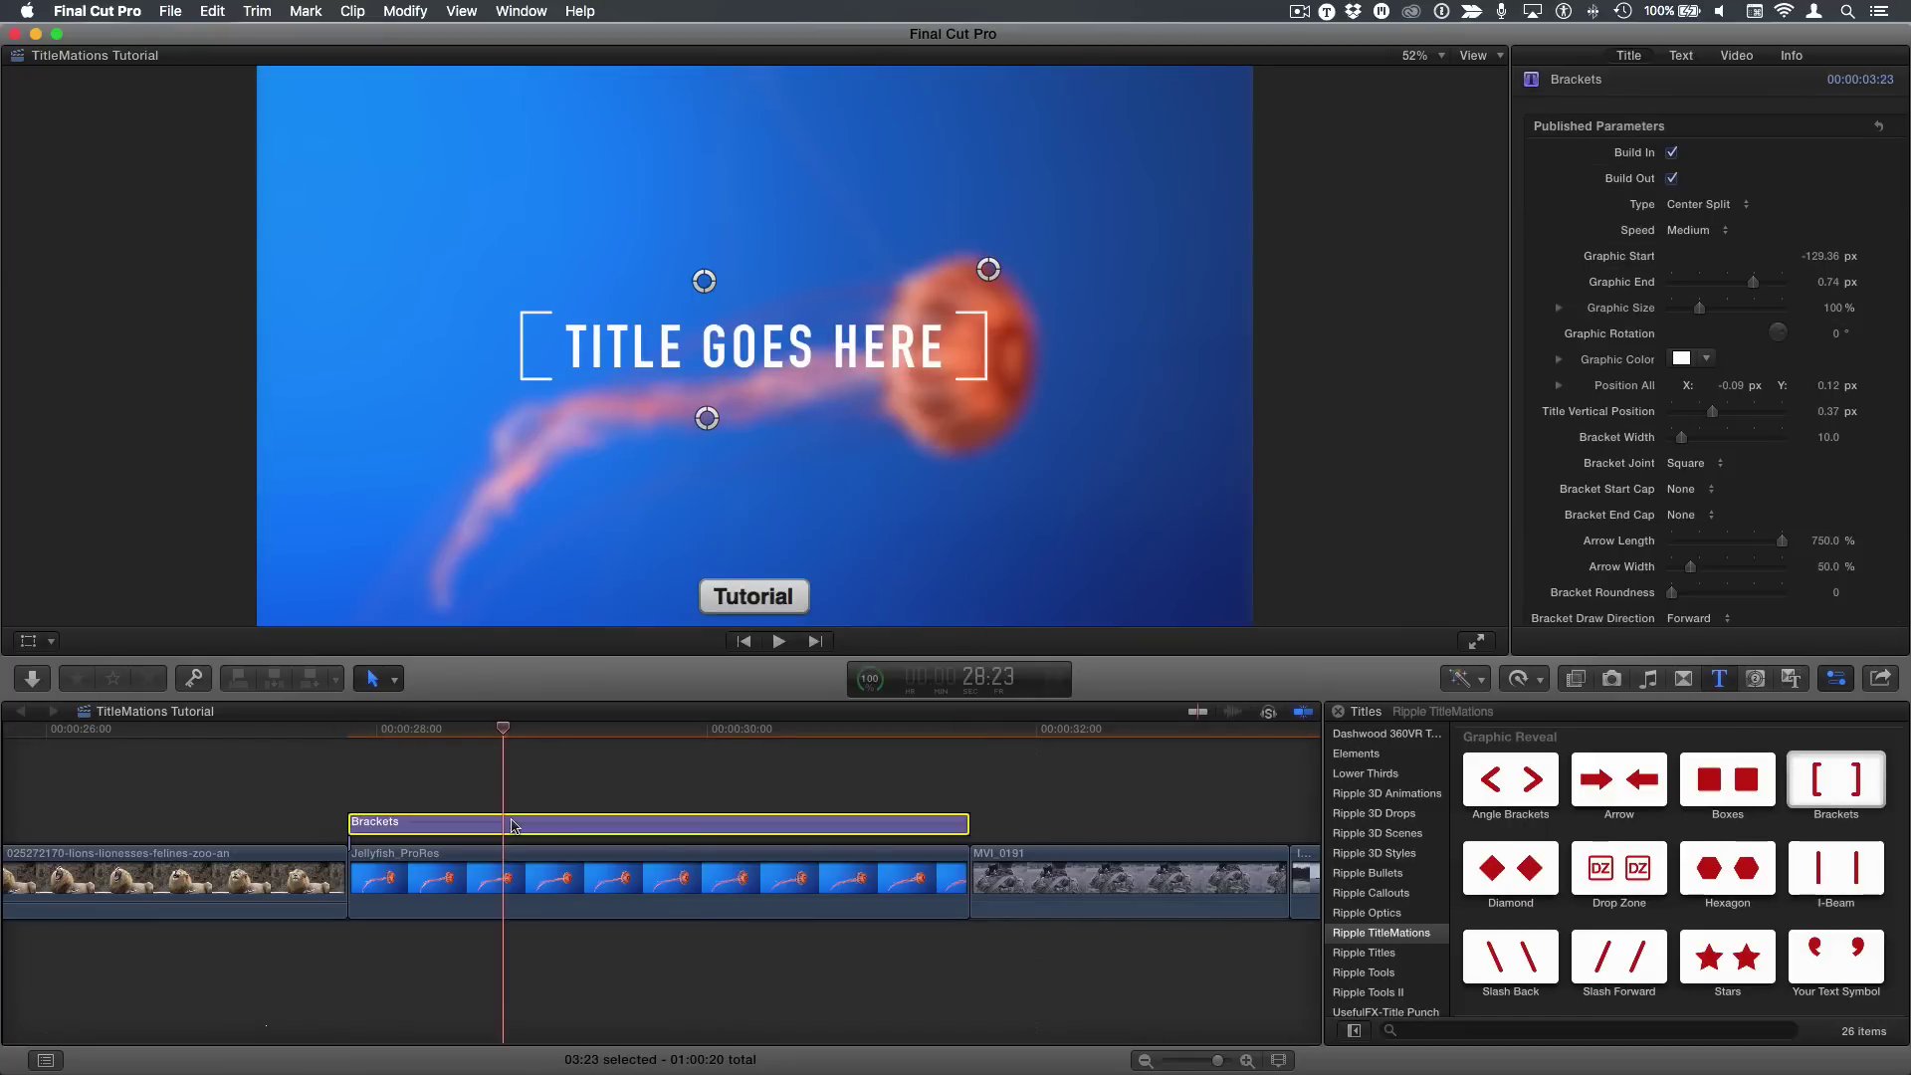
{"action": "key", "text": "space"}
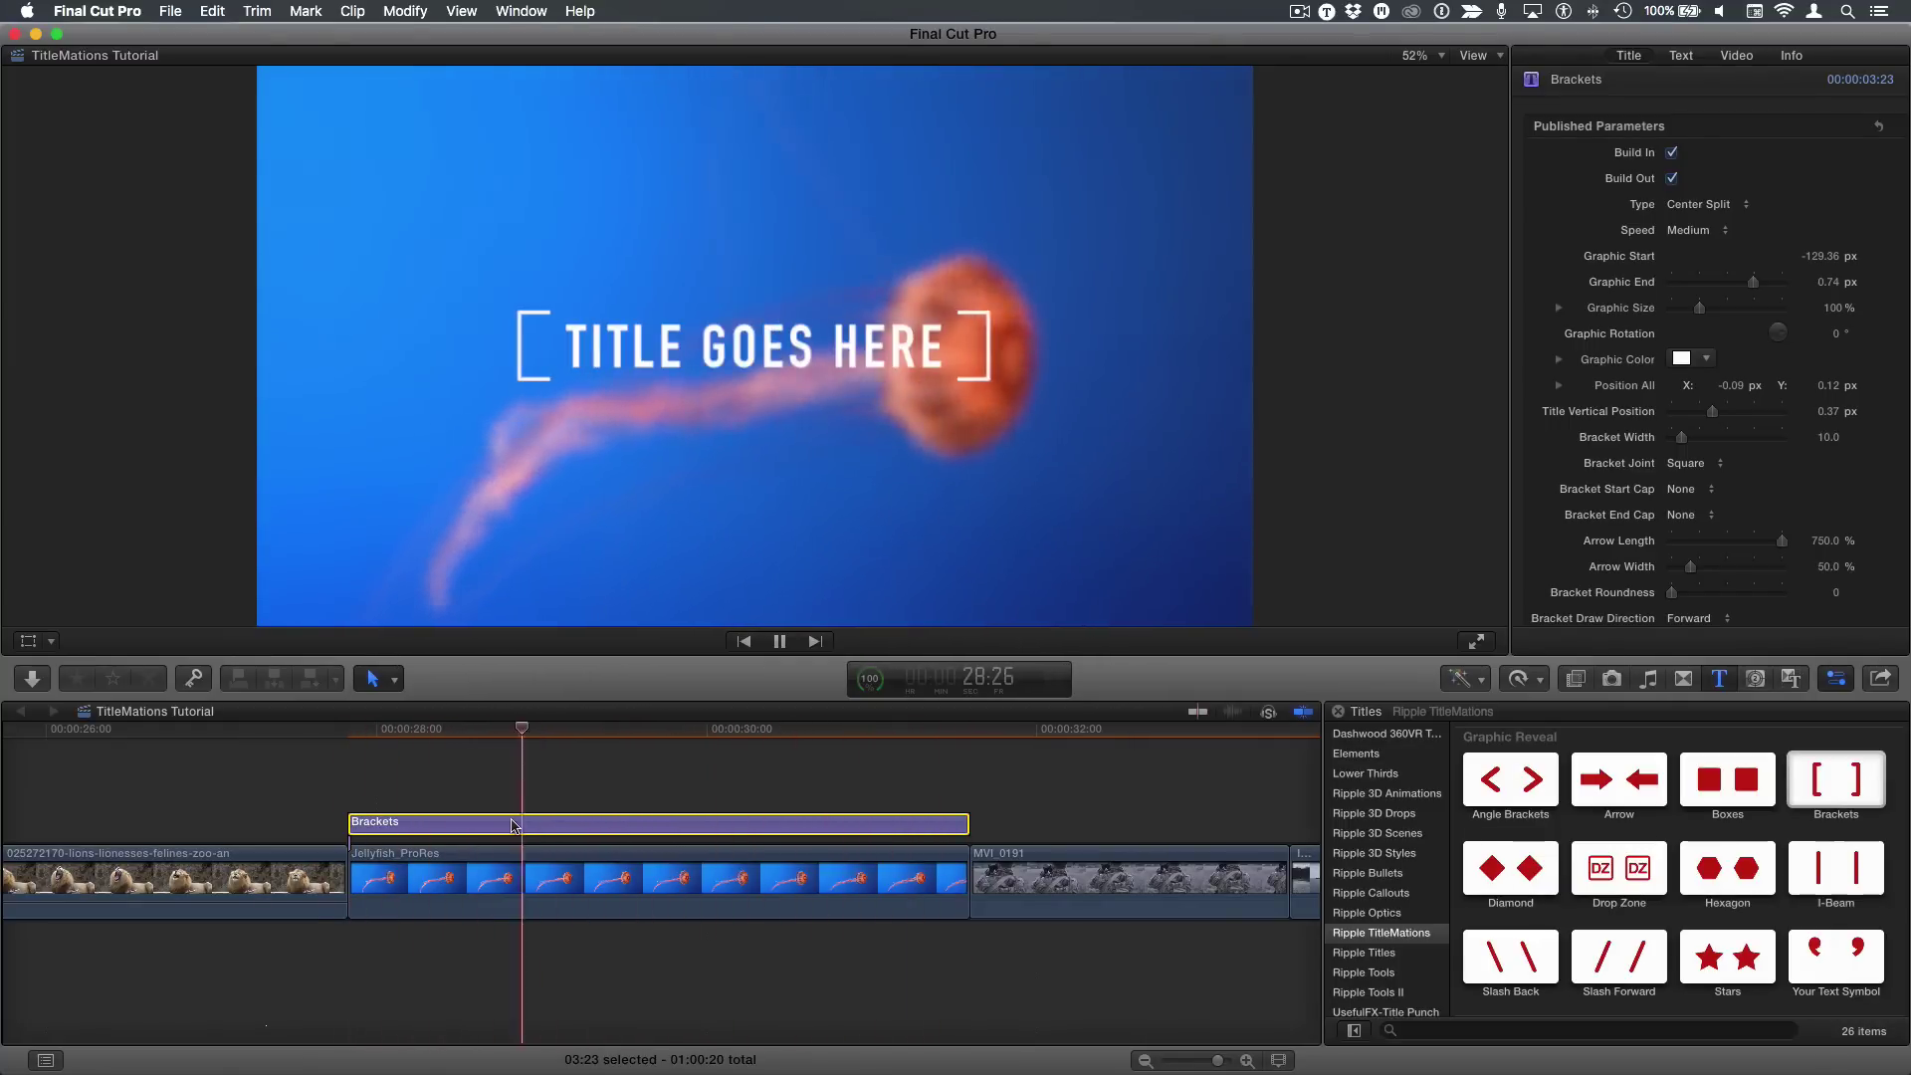
Raise the Brackets title's Blur Amount to 58.07 to soften the jellyfish further
{"action": "key", "text": "space"}
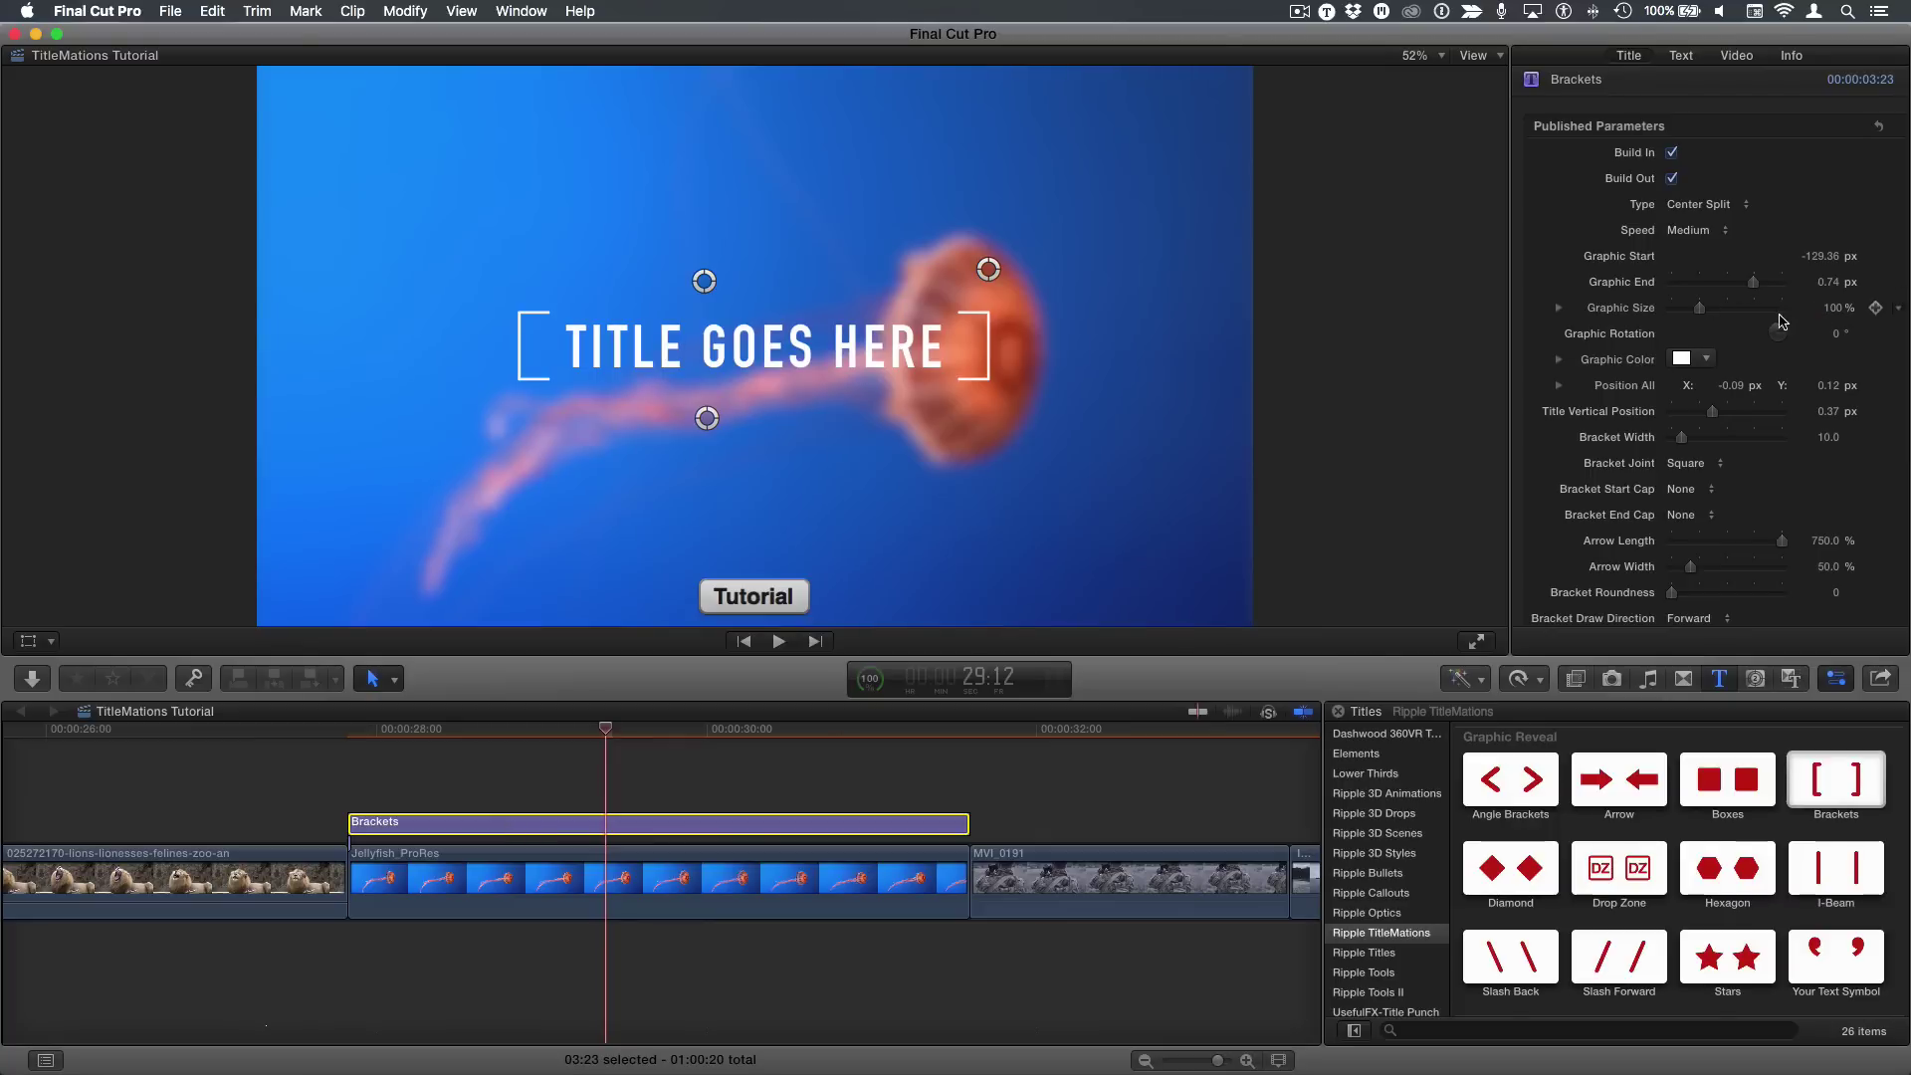
{"action": "scroll", "coordinate": [1681, 569], "scroll_direction": "down", "scroll_amount": 5}
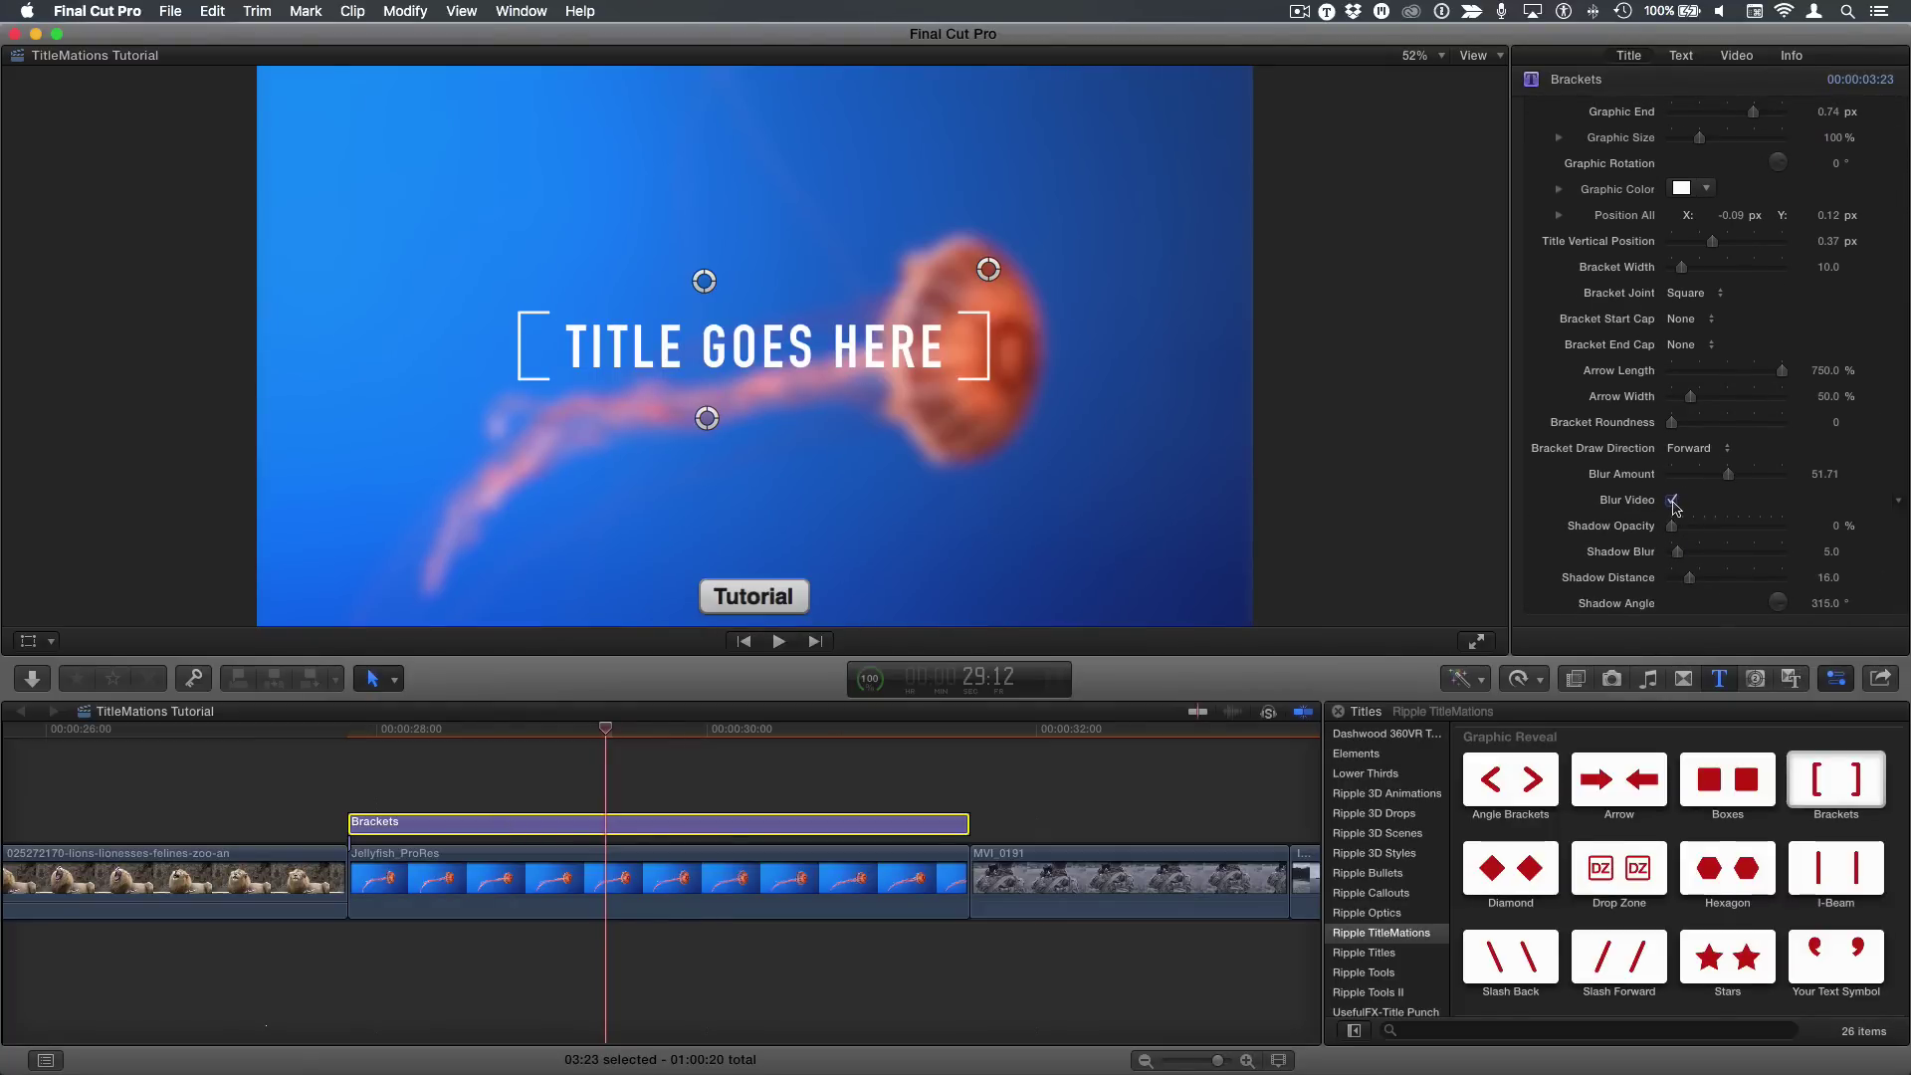
{"action": "left_click_drag", "start_coordinate": [1717, 481], "coordinate": [1766, 479]}
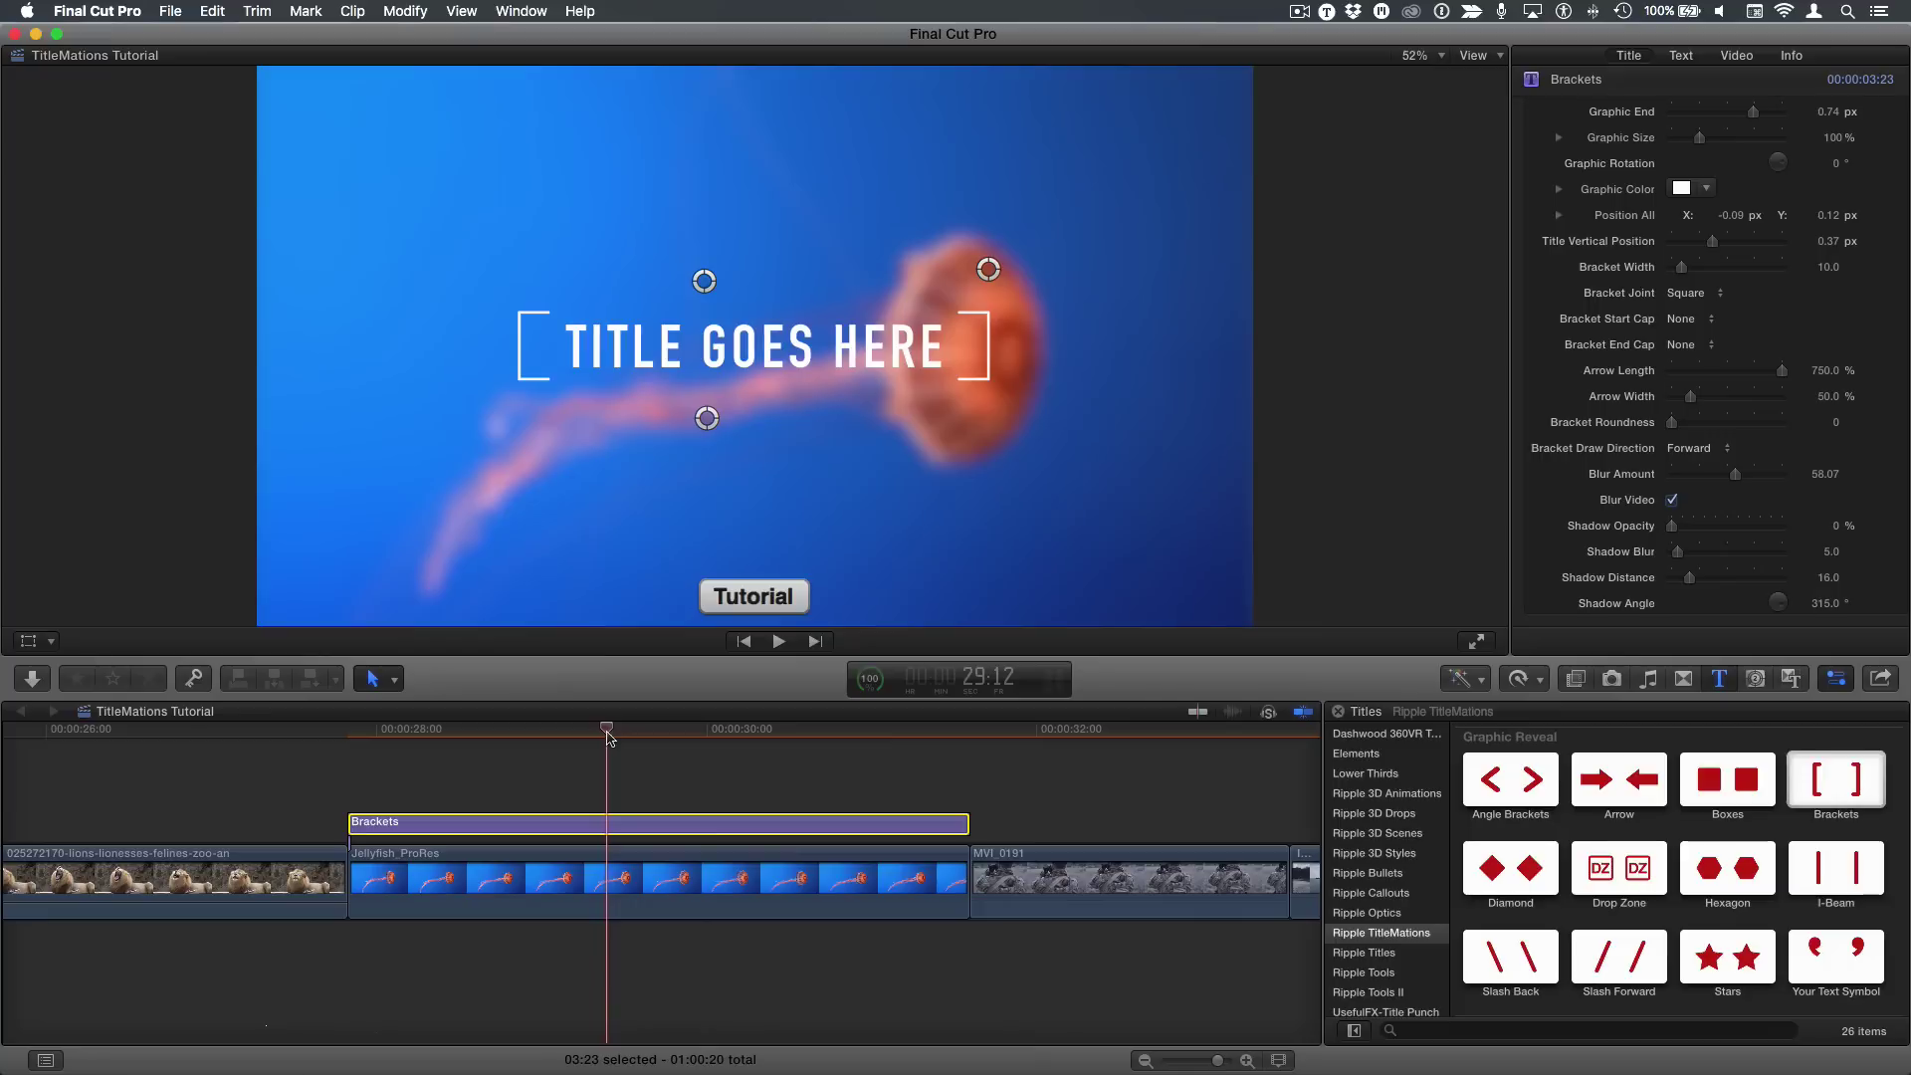
Replace the title text with 'MONTEREY BAY'
{"action": "double_click", "coordinate": [724, 342]}
{"action": "key", "text": "super+a"}
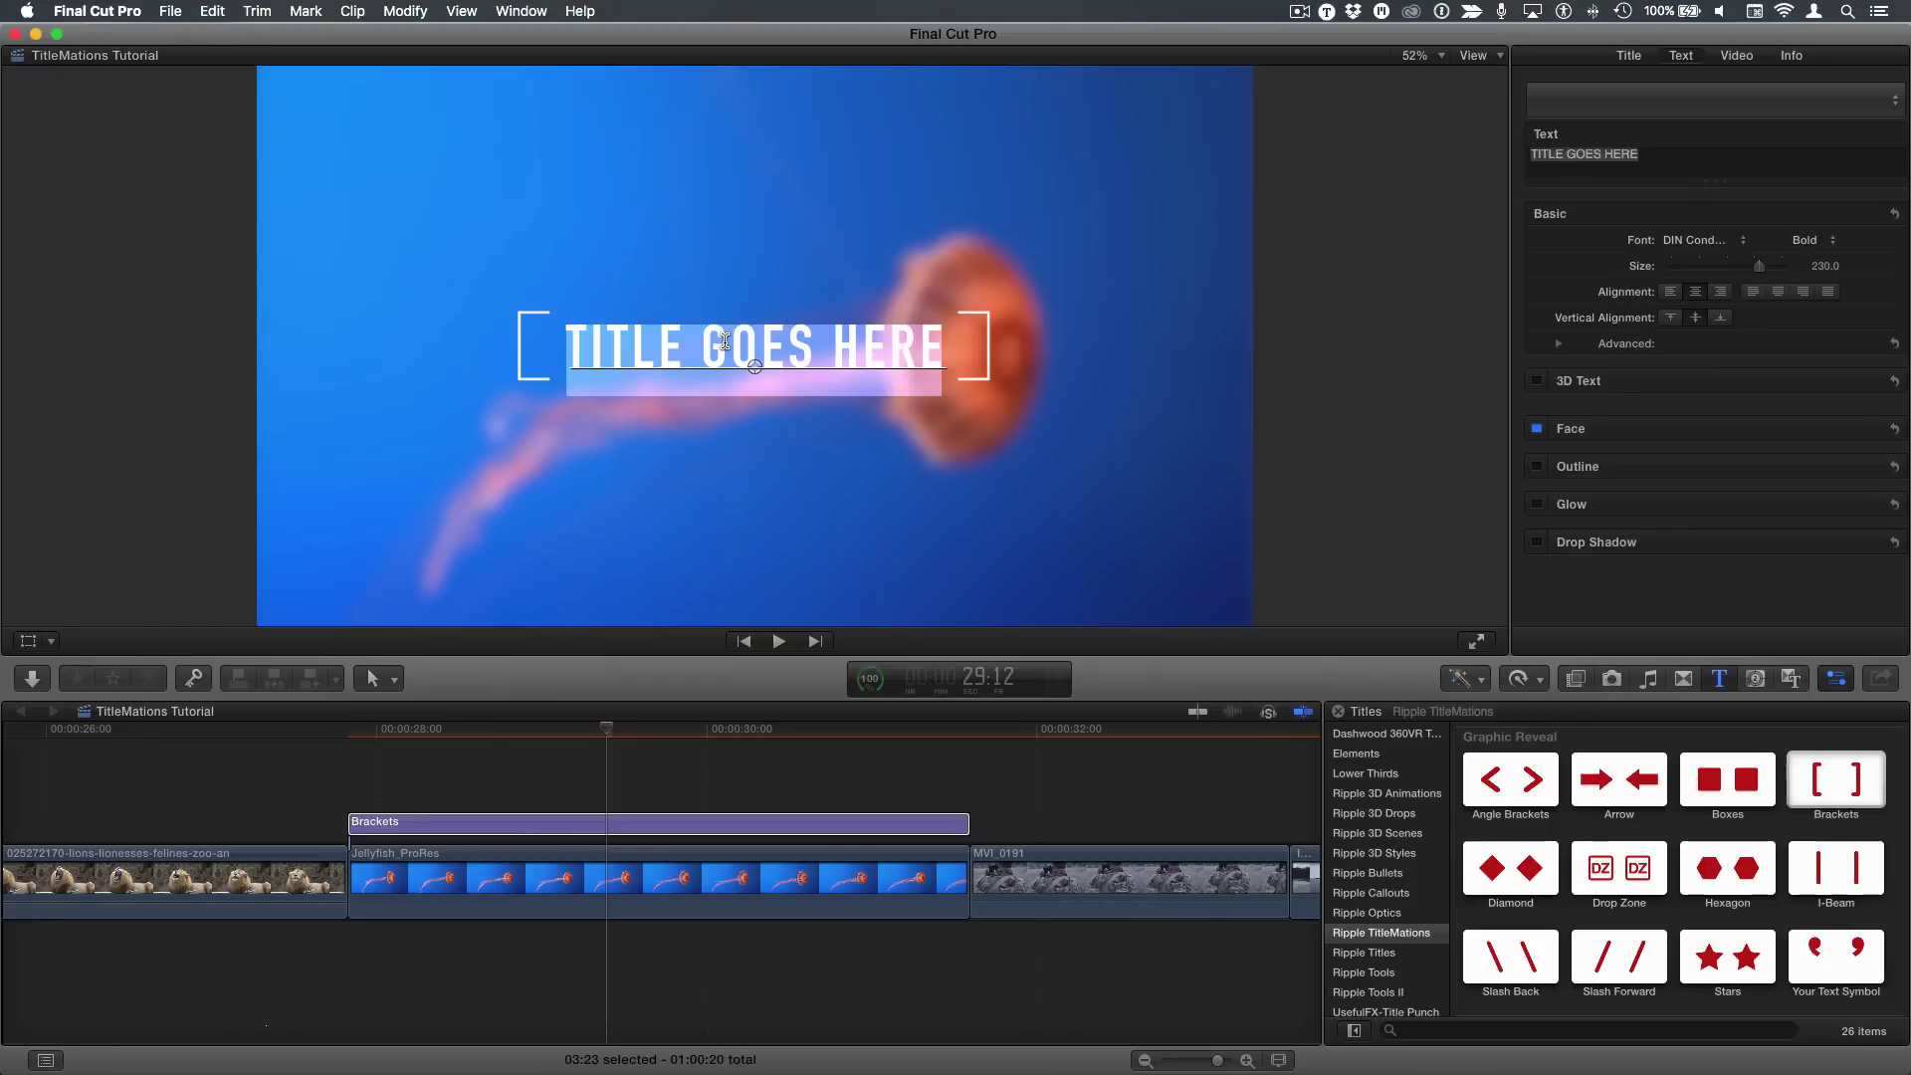
{"action": "type", "text": "MONTE"}
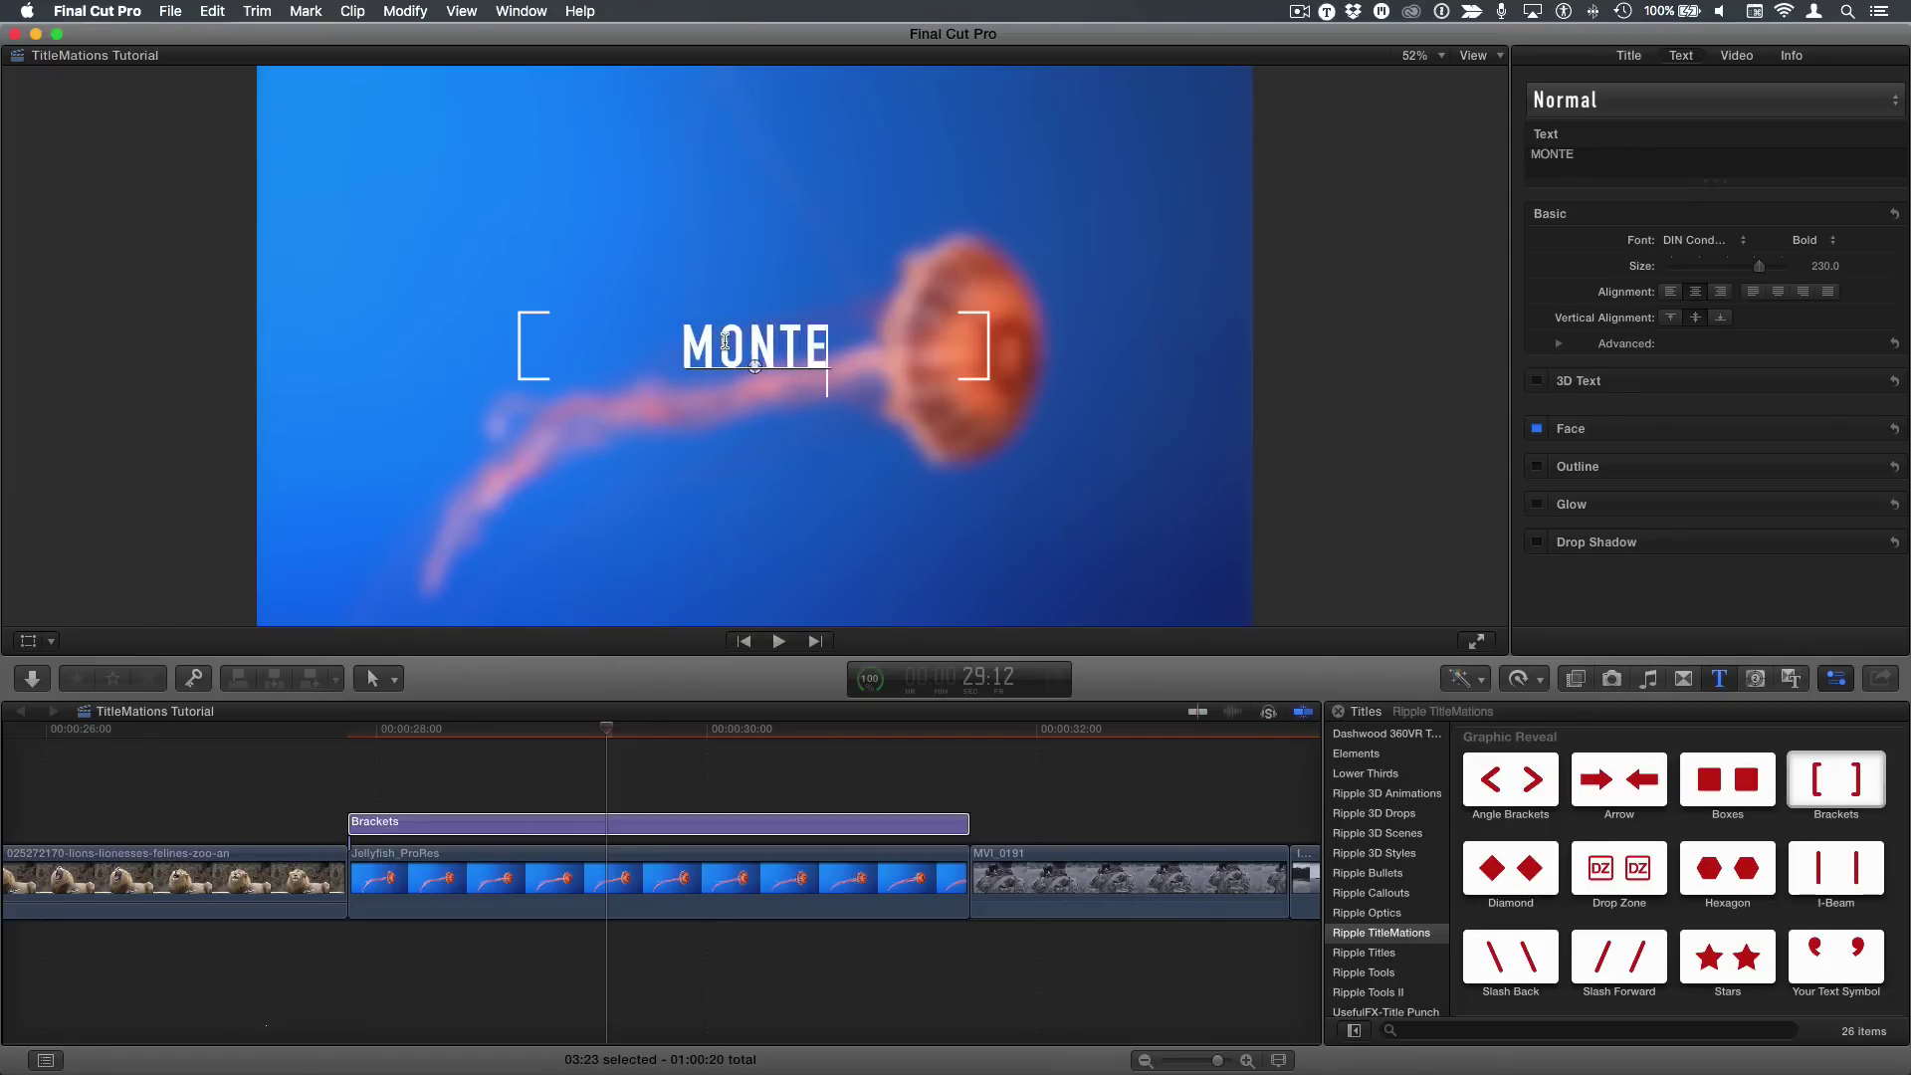
{"action": "type", "text": "REY BAY"}
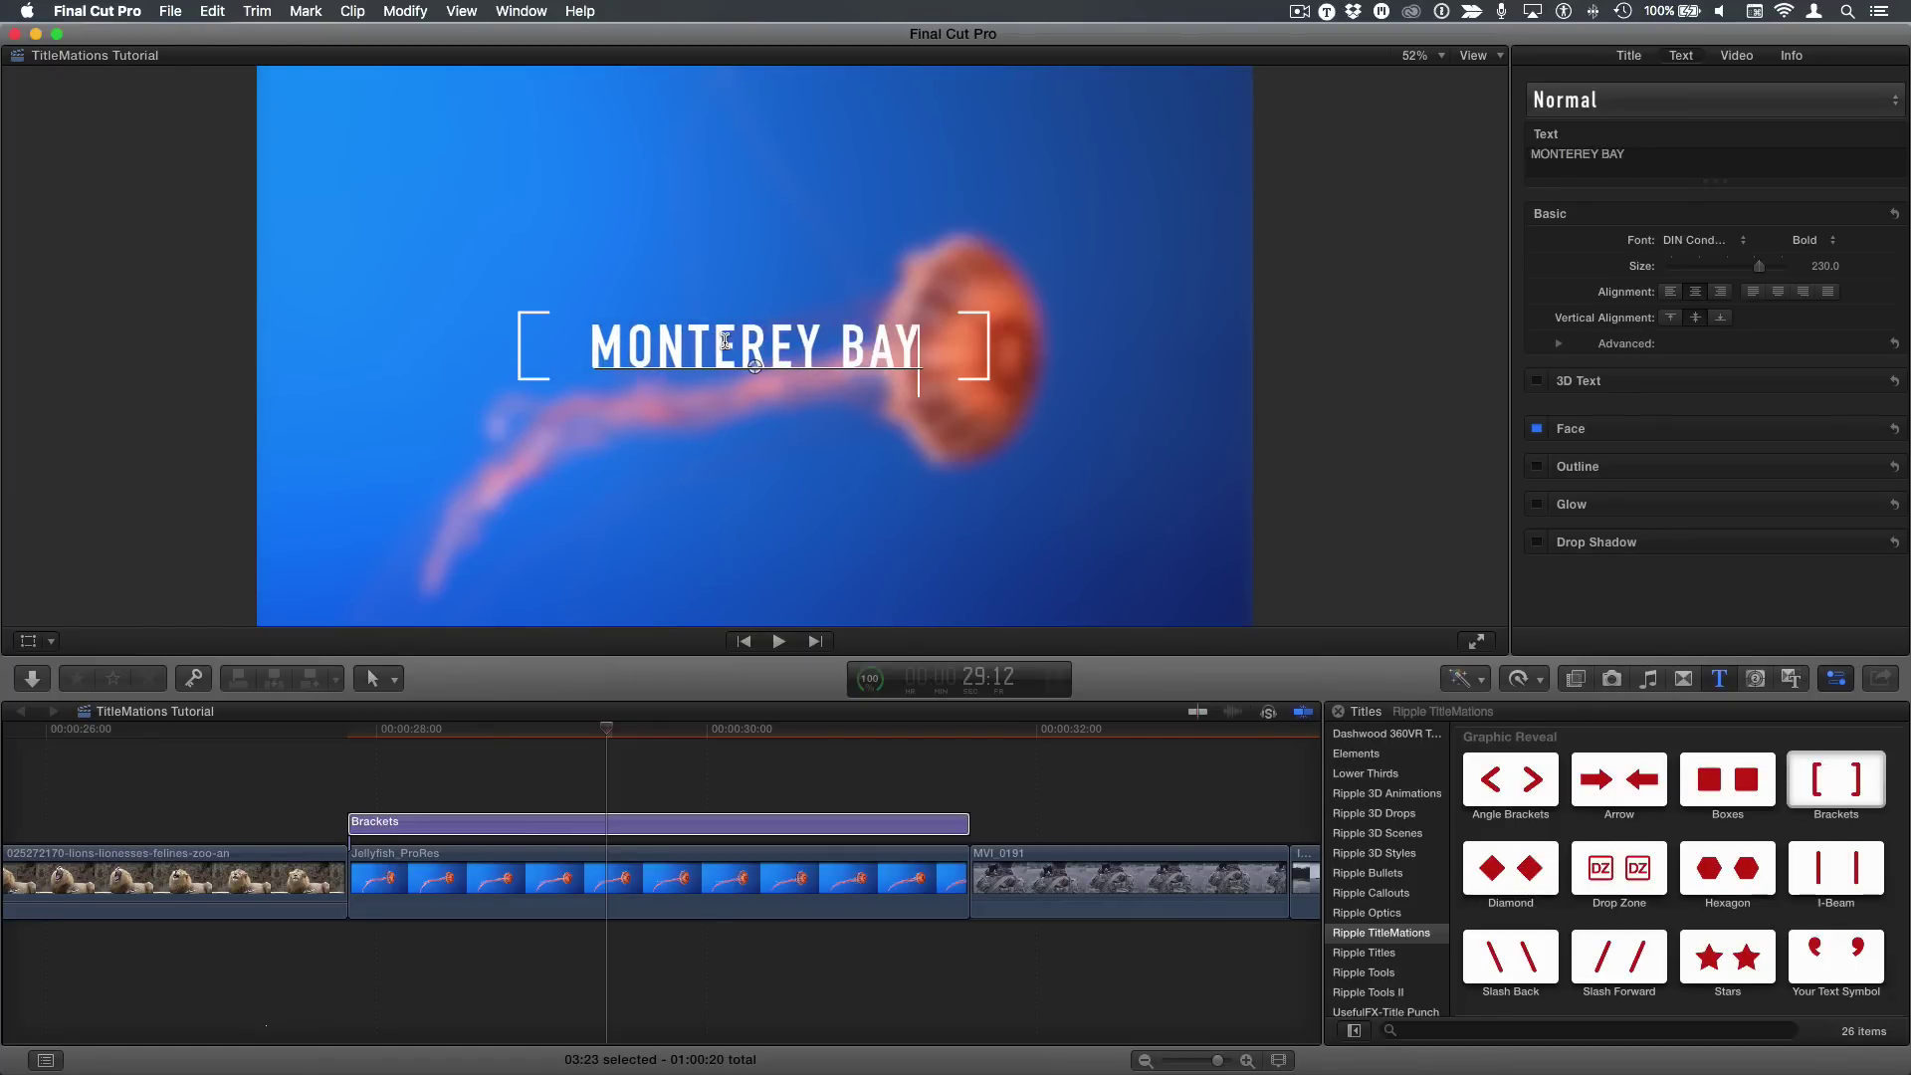
{"action": "key", "text": "Escape"}
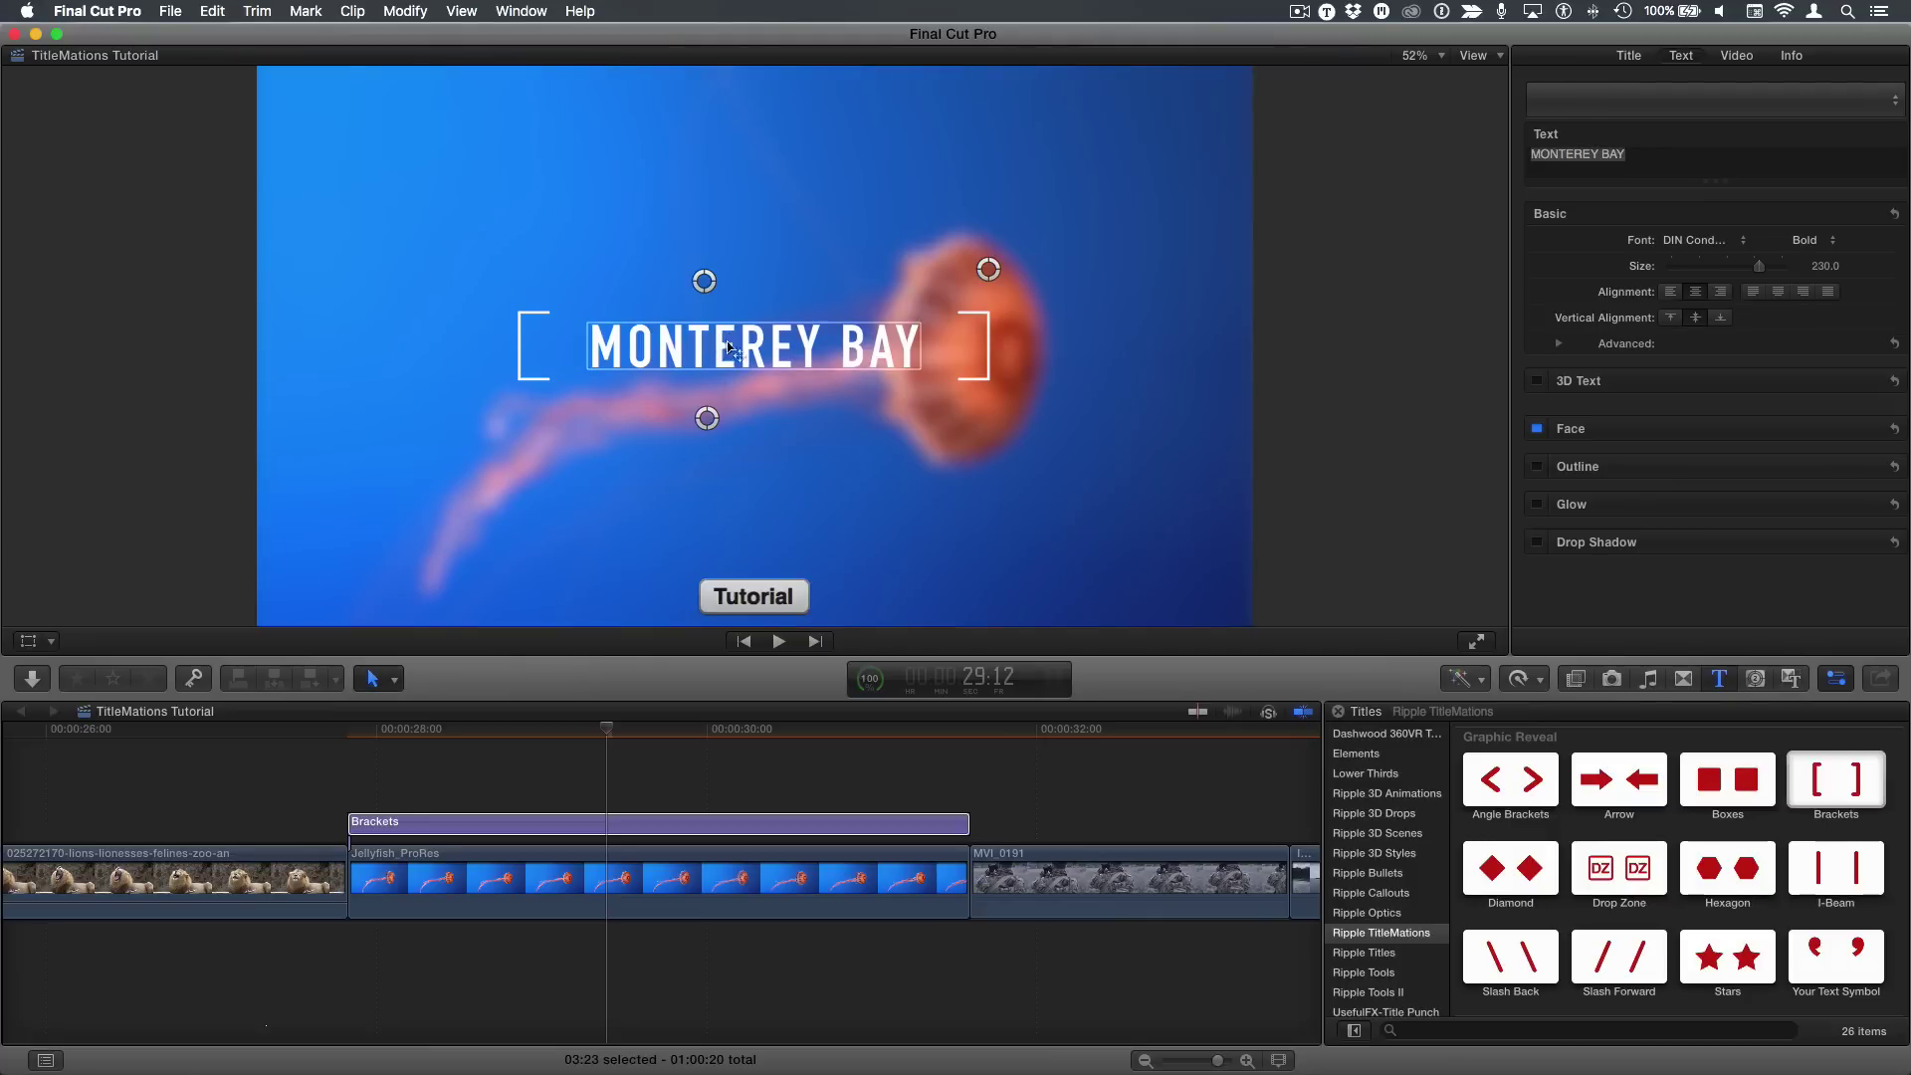
Set the title font to DIN-Black
{"action": "left_click", "coordinate": [1733, 243]}
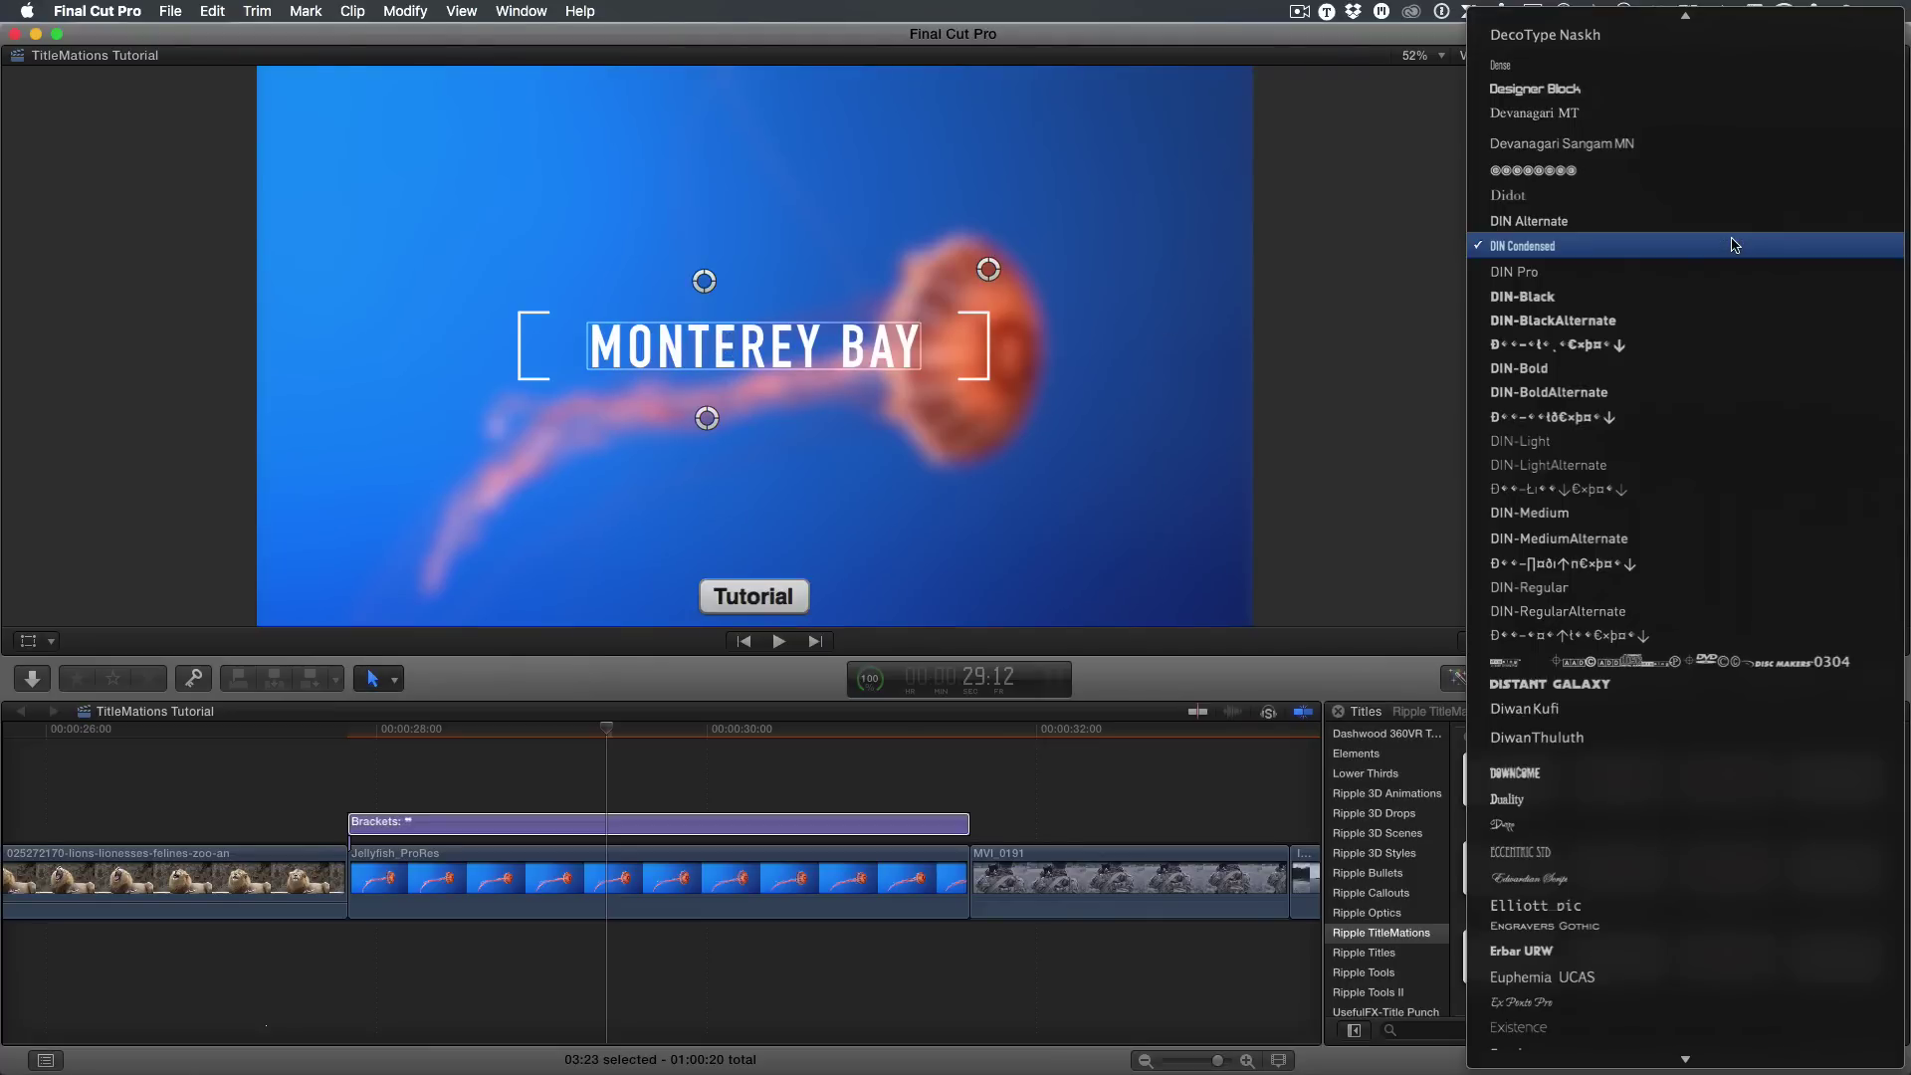
{"action": "left_click", "coordinate": [1629, 297]}
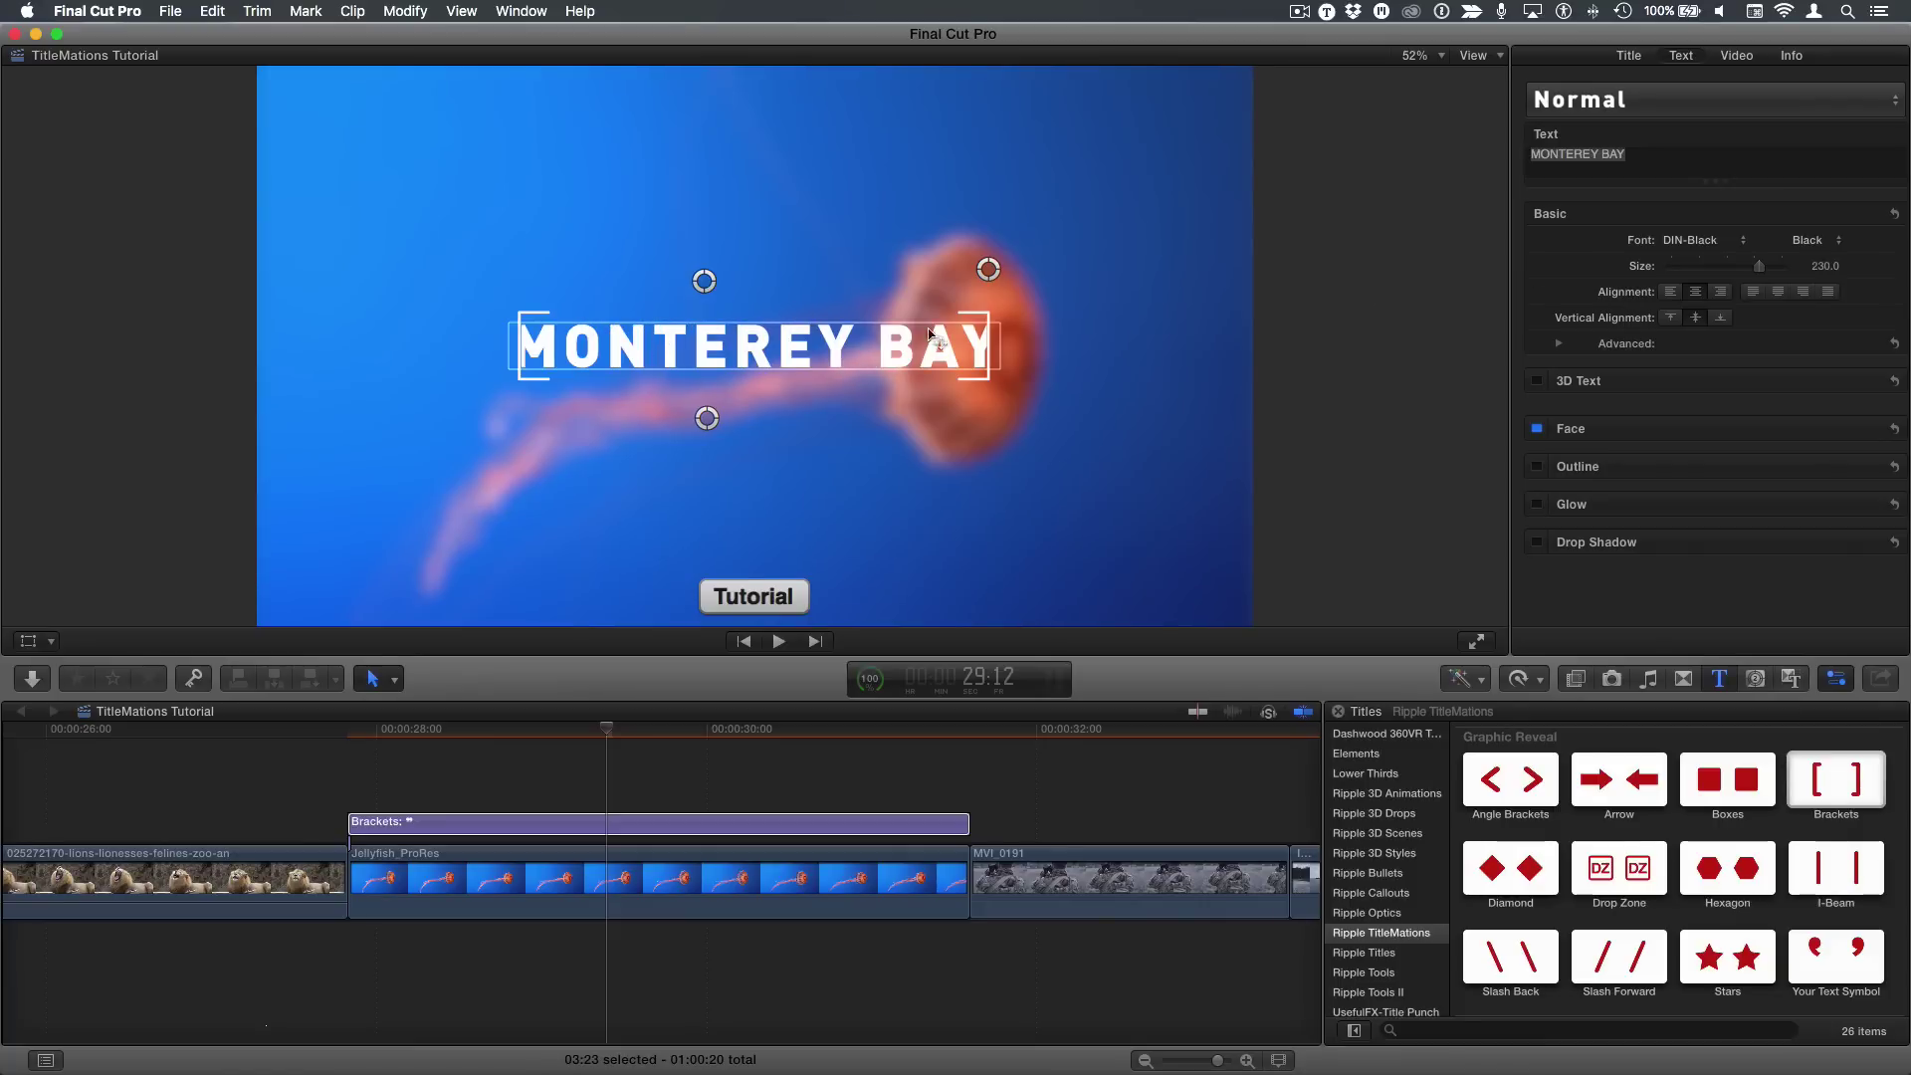
{"action": "left_click", "coordinate": [629, 824]}
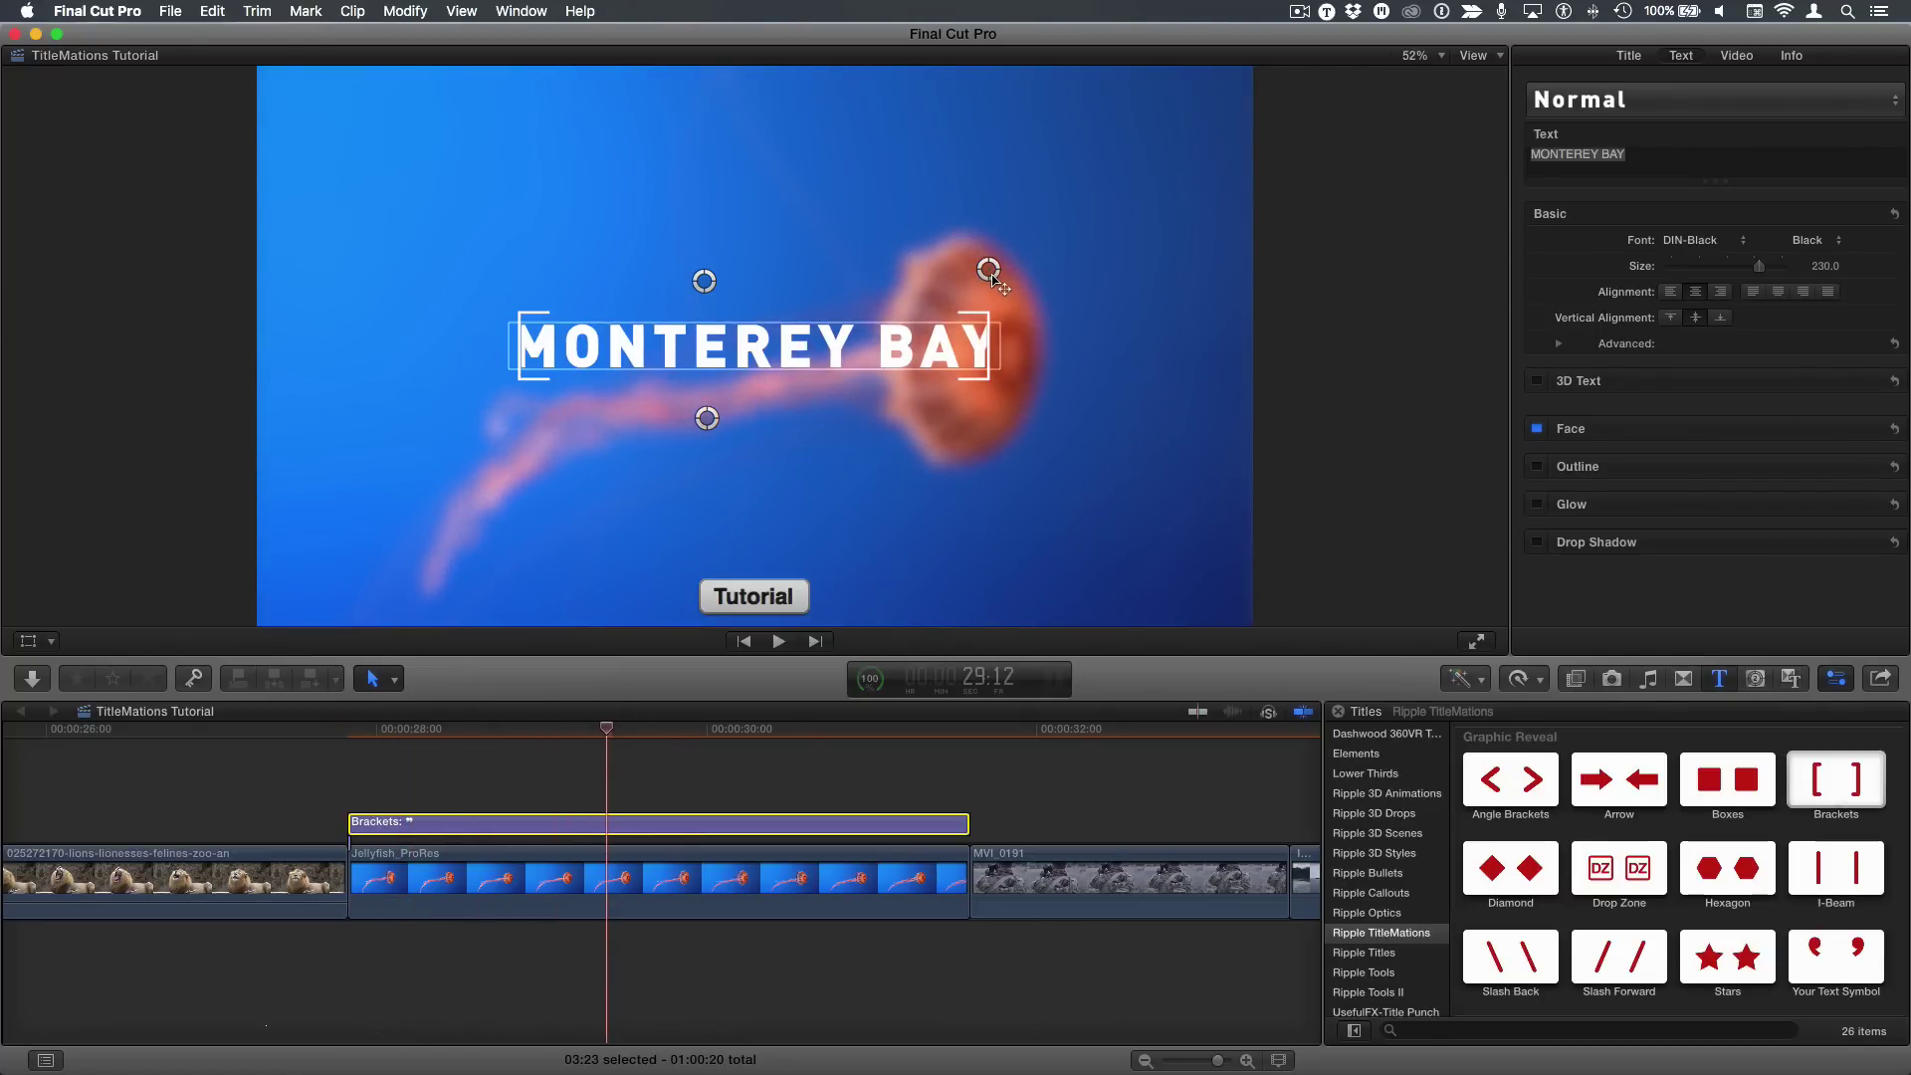
Spread the brackets wider around MONTEREY BAY by setting Graphic End to 0.77 px
{"action": "left_click", "coordinate": [991, 277]}
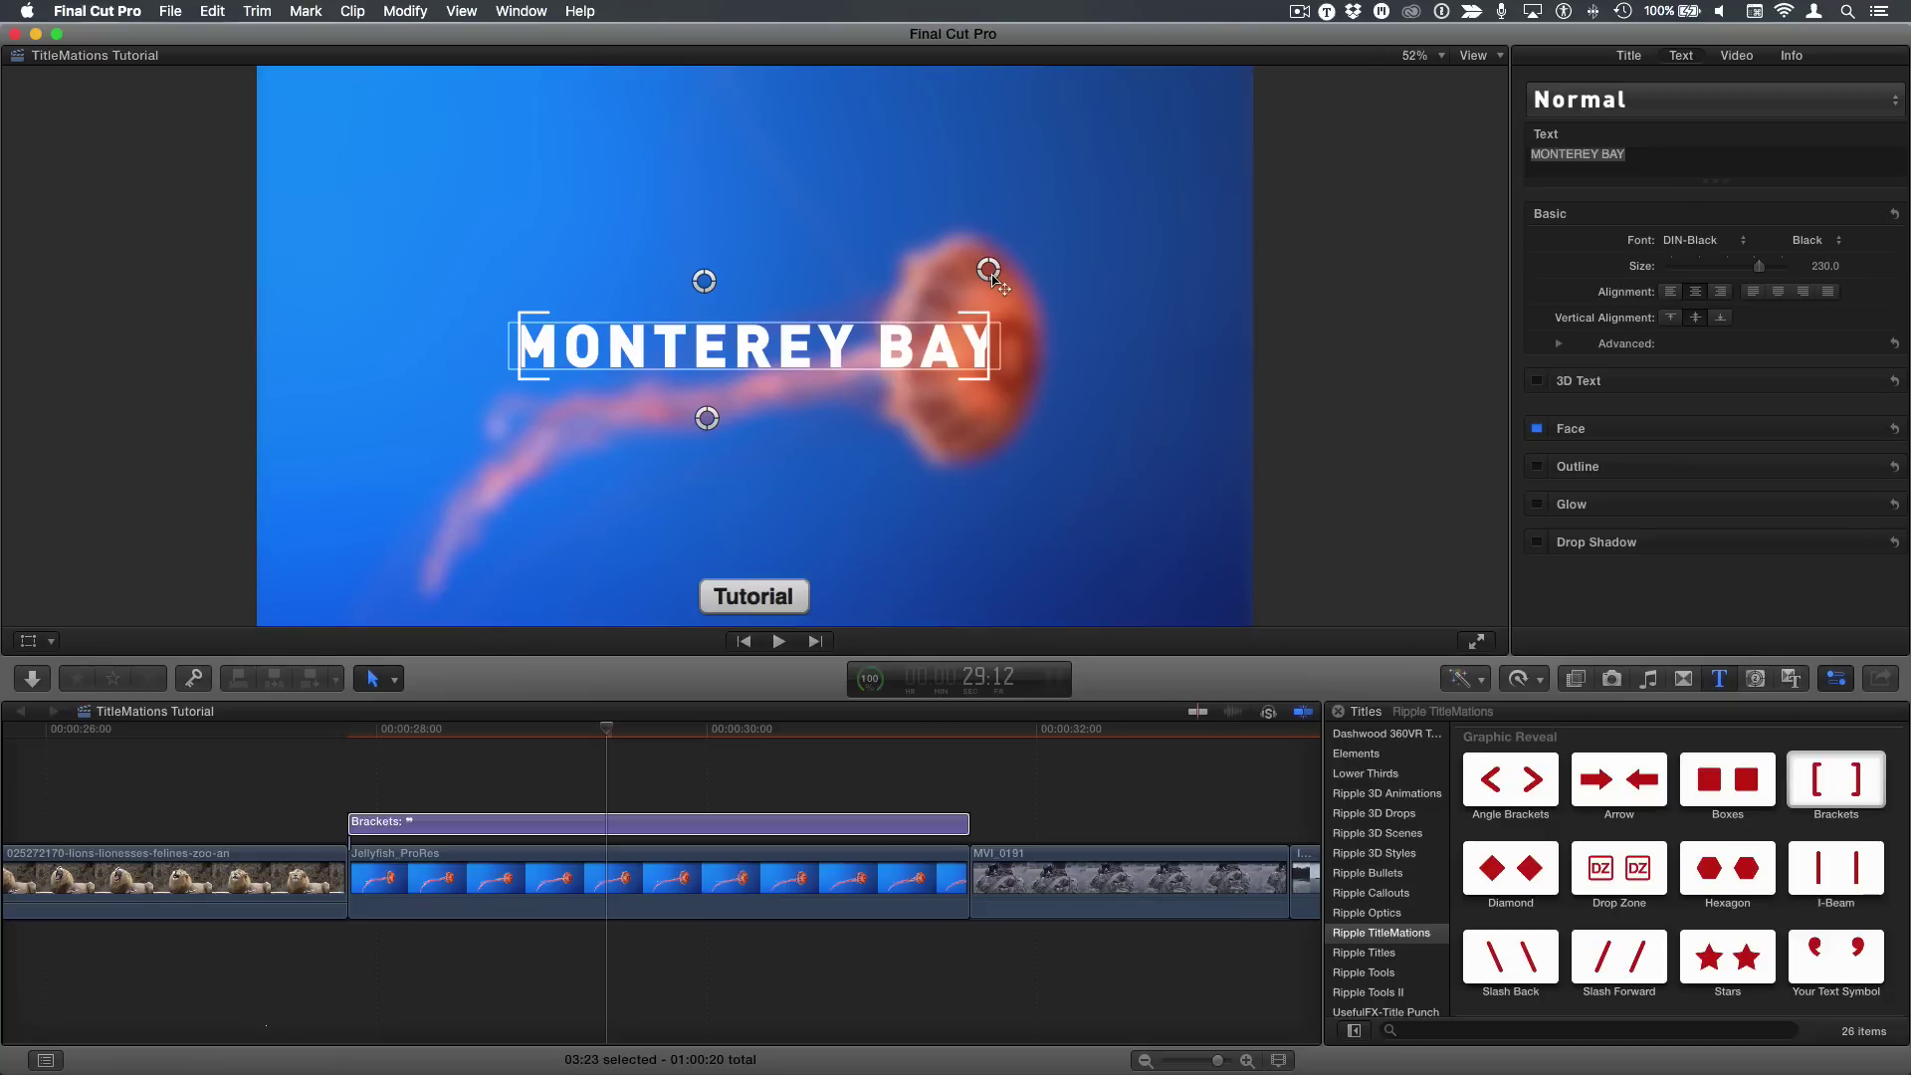
{"action": "left_click_drag", "start_coordinate": [992, 277], "coordinate": [1035, 284]}
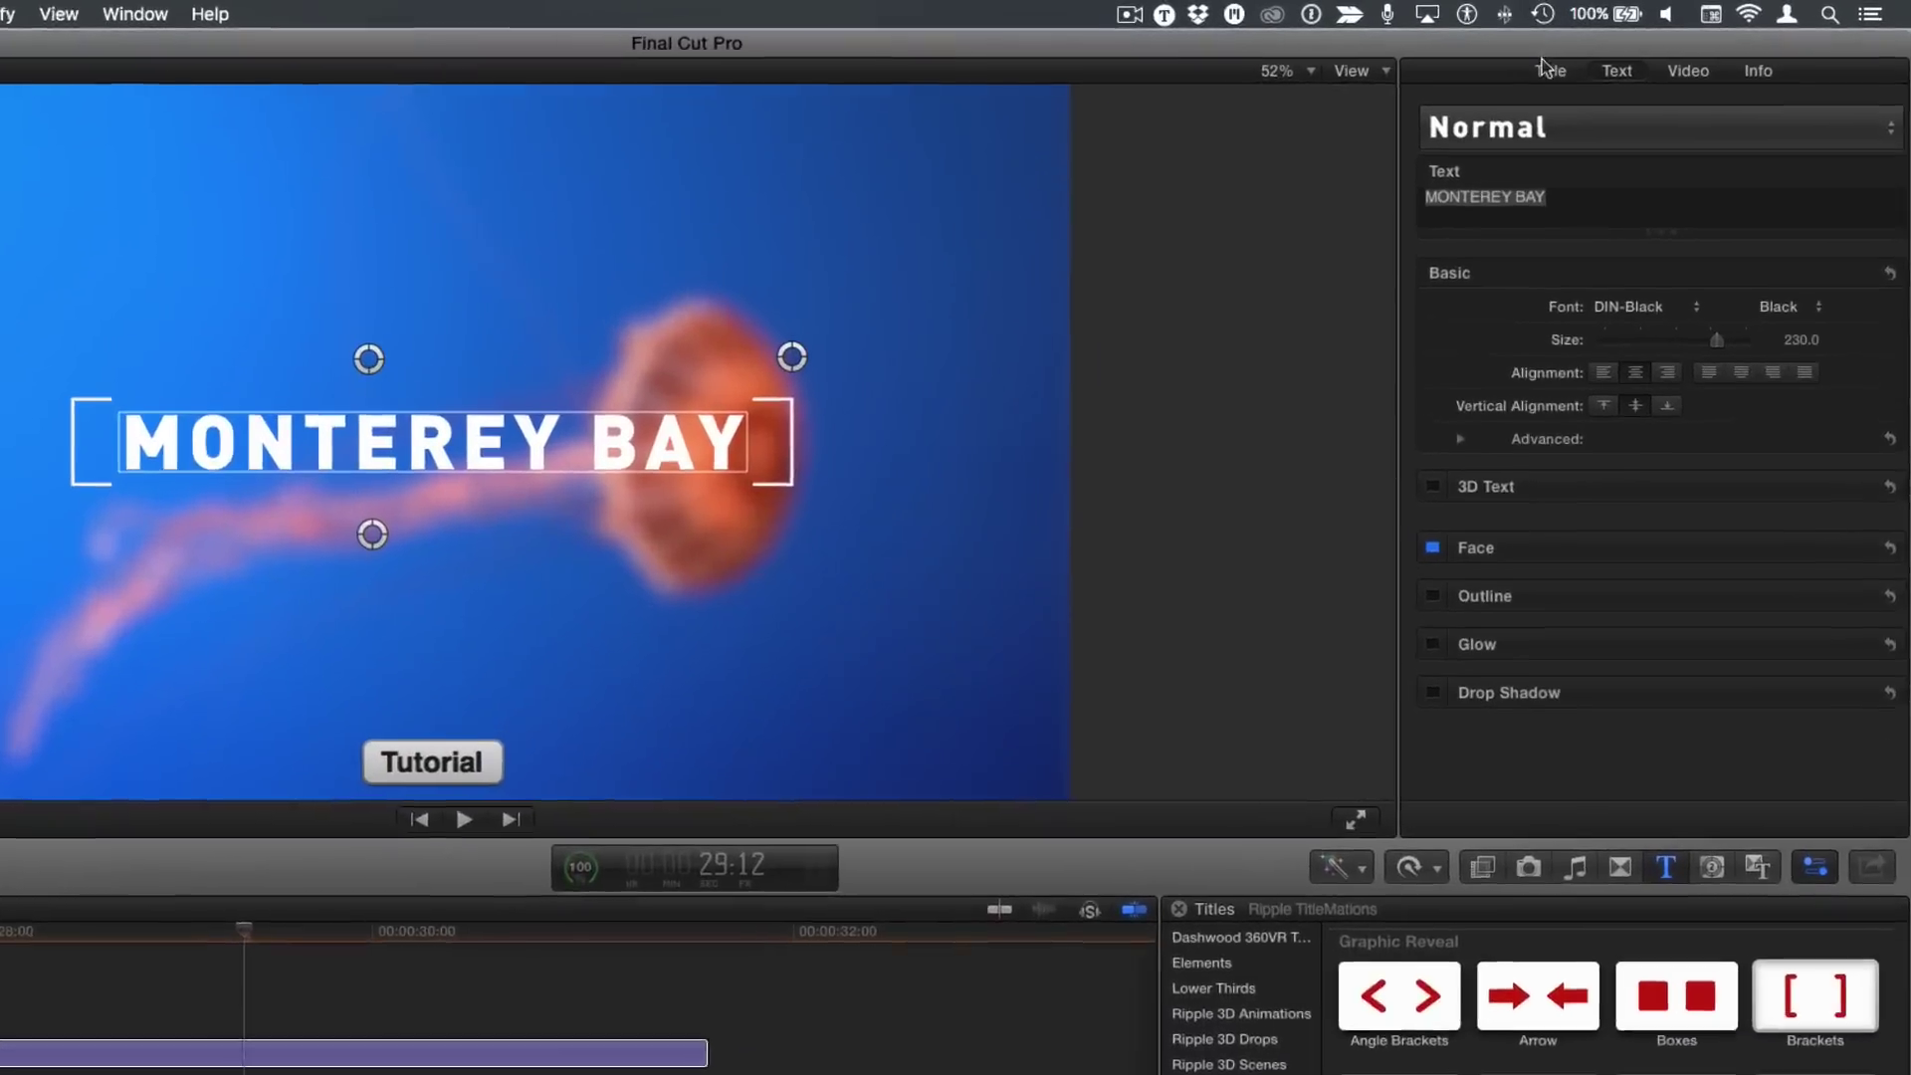
{"action": "left_click", "coordinate": [1631, 58]}
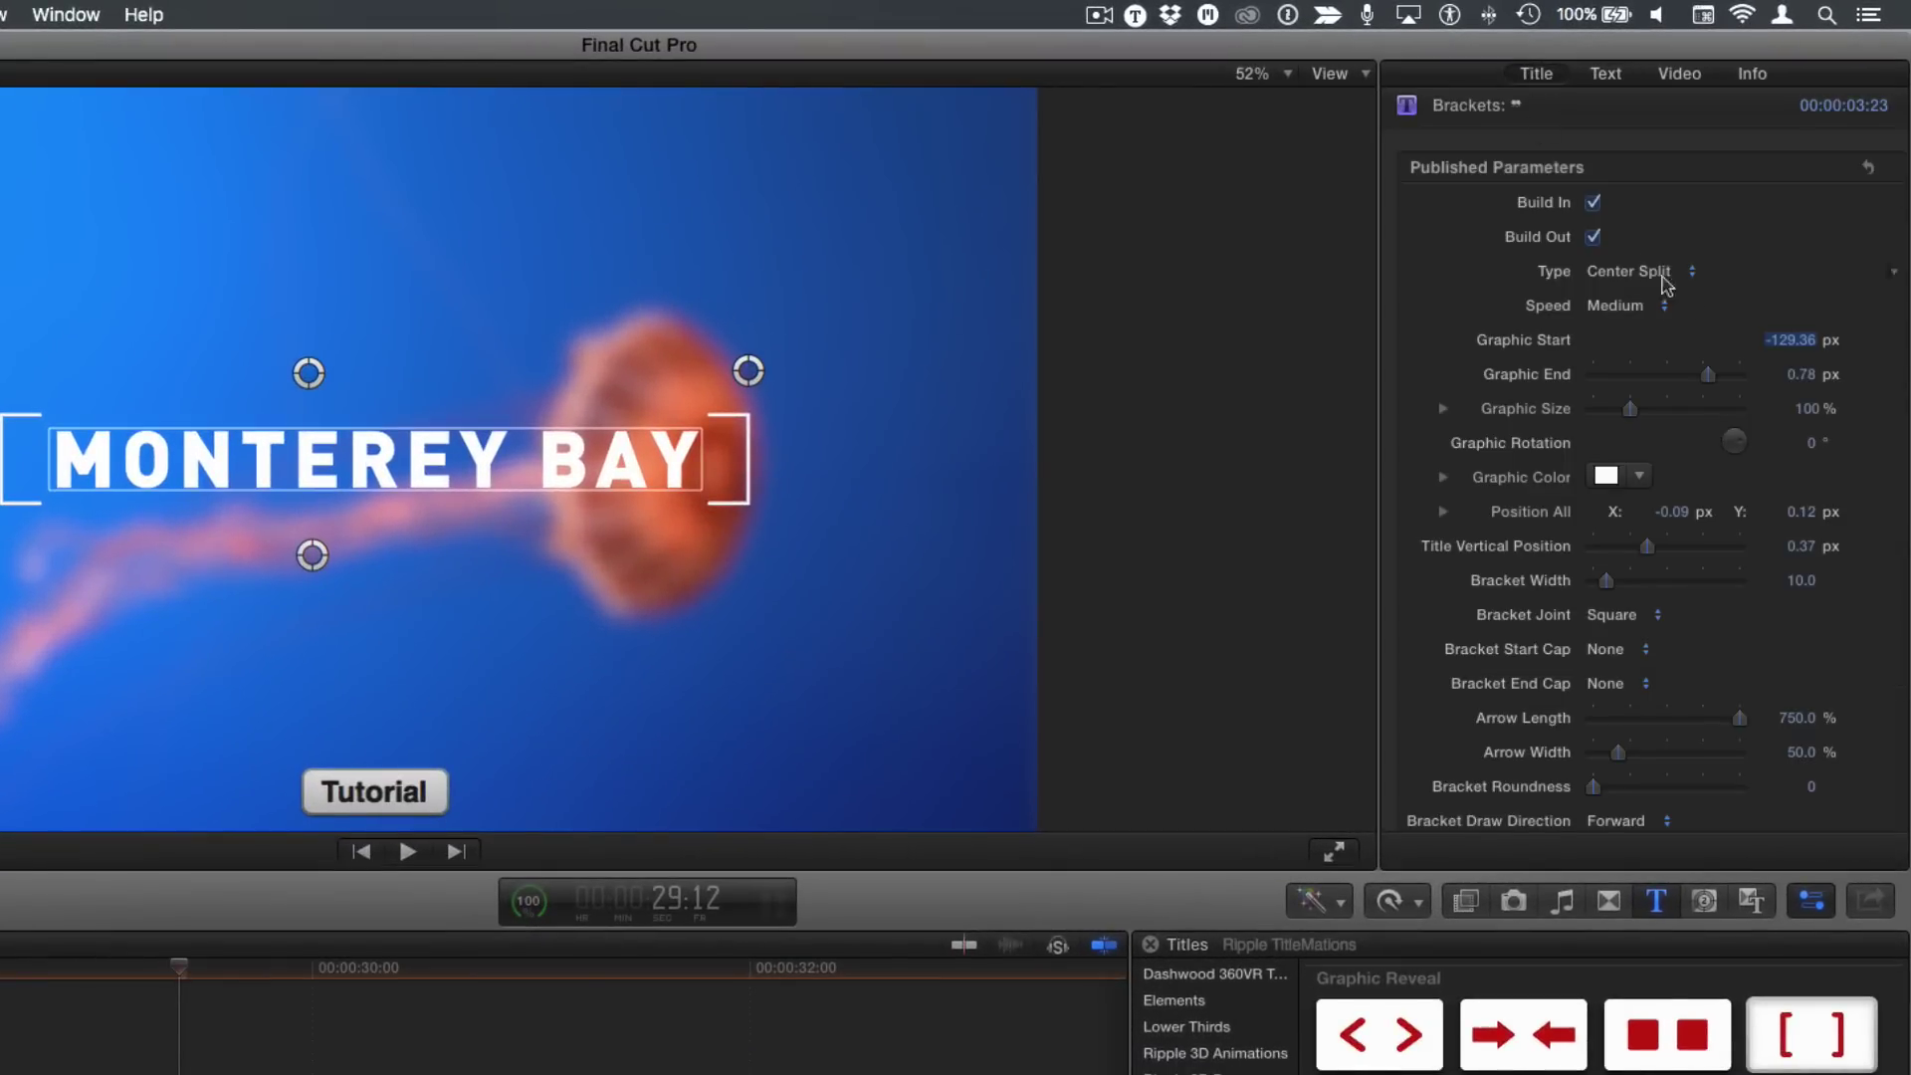
{"action": "left_click_drag", "start_coordinate": [1803, 376], "coordinate": [1802, 367]}
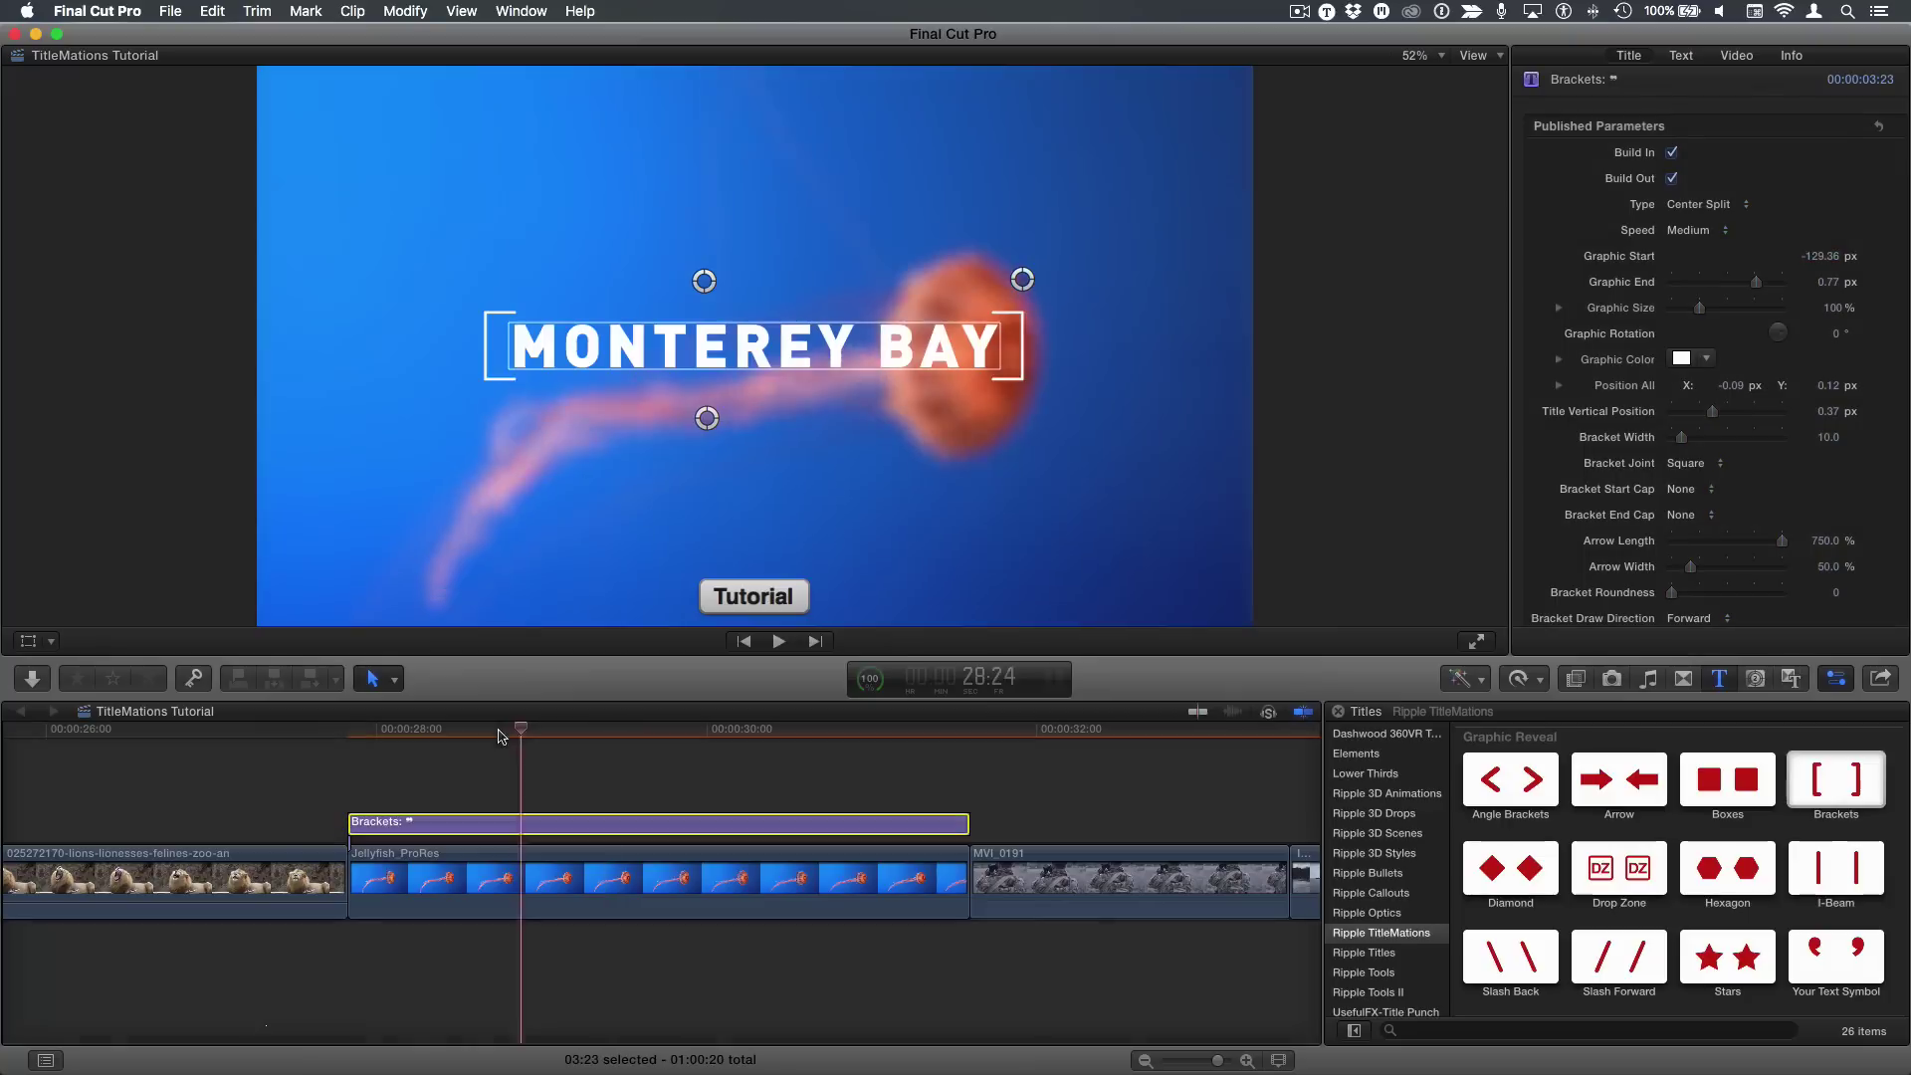
Change Graphic Start from -129.36 to -63.36 px and preview the bracket animation
{"action": "left_click", "coordinate": [435, 731]}
{"action": "mouse_move", "coordinate": [435, 732]}
{"action": "left_mouse_down"}
{"action": "mouse_move", "coordinate": [388, 735]}
{"action": "mouse_move", "coordinate": [502, 736]}
{"action": "mouse_move", "coordinate": [428, 736]}
{"action": "left_mouse_up"}
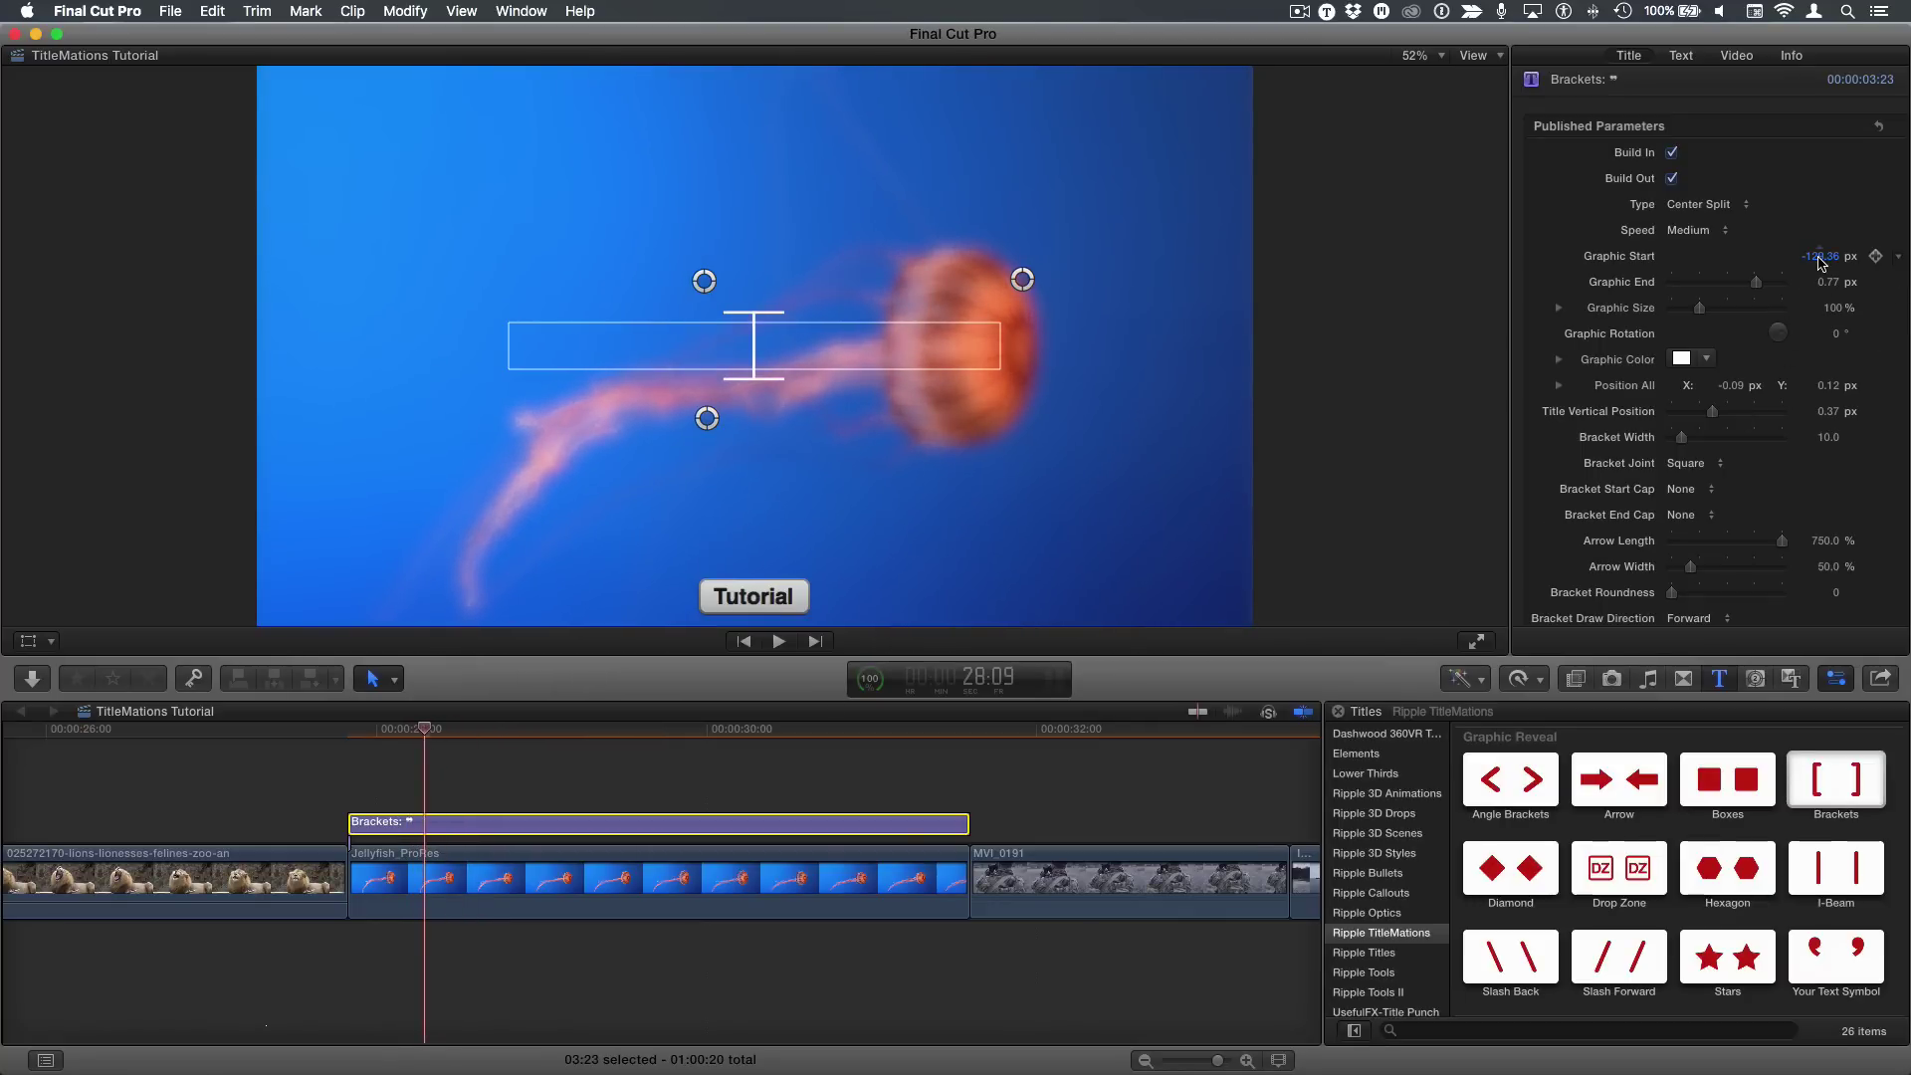
{"action": "left_click_drag", "start_coordinate": [1821, 251], "coordinate": [1822, 251]}
{"action": "key", "text": "space"}
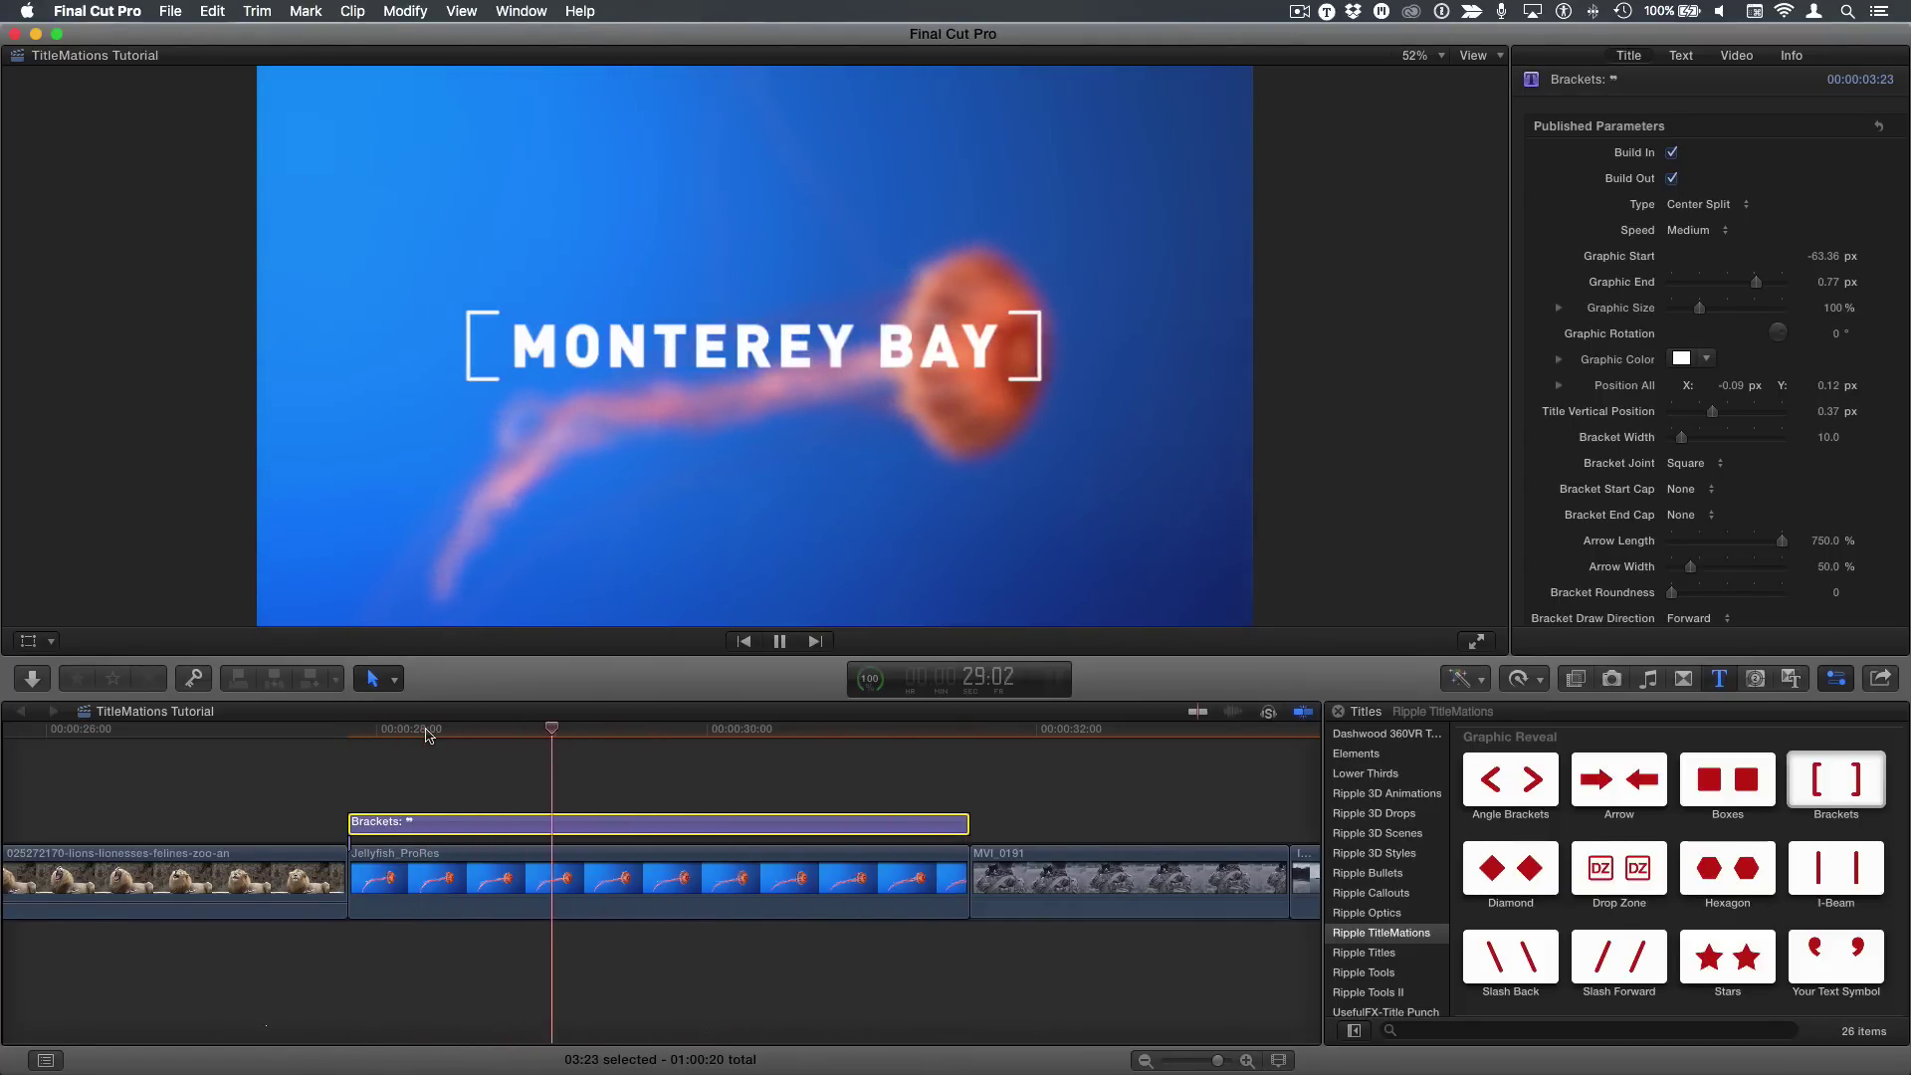
{"action": "key", "text": "space"}
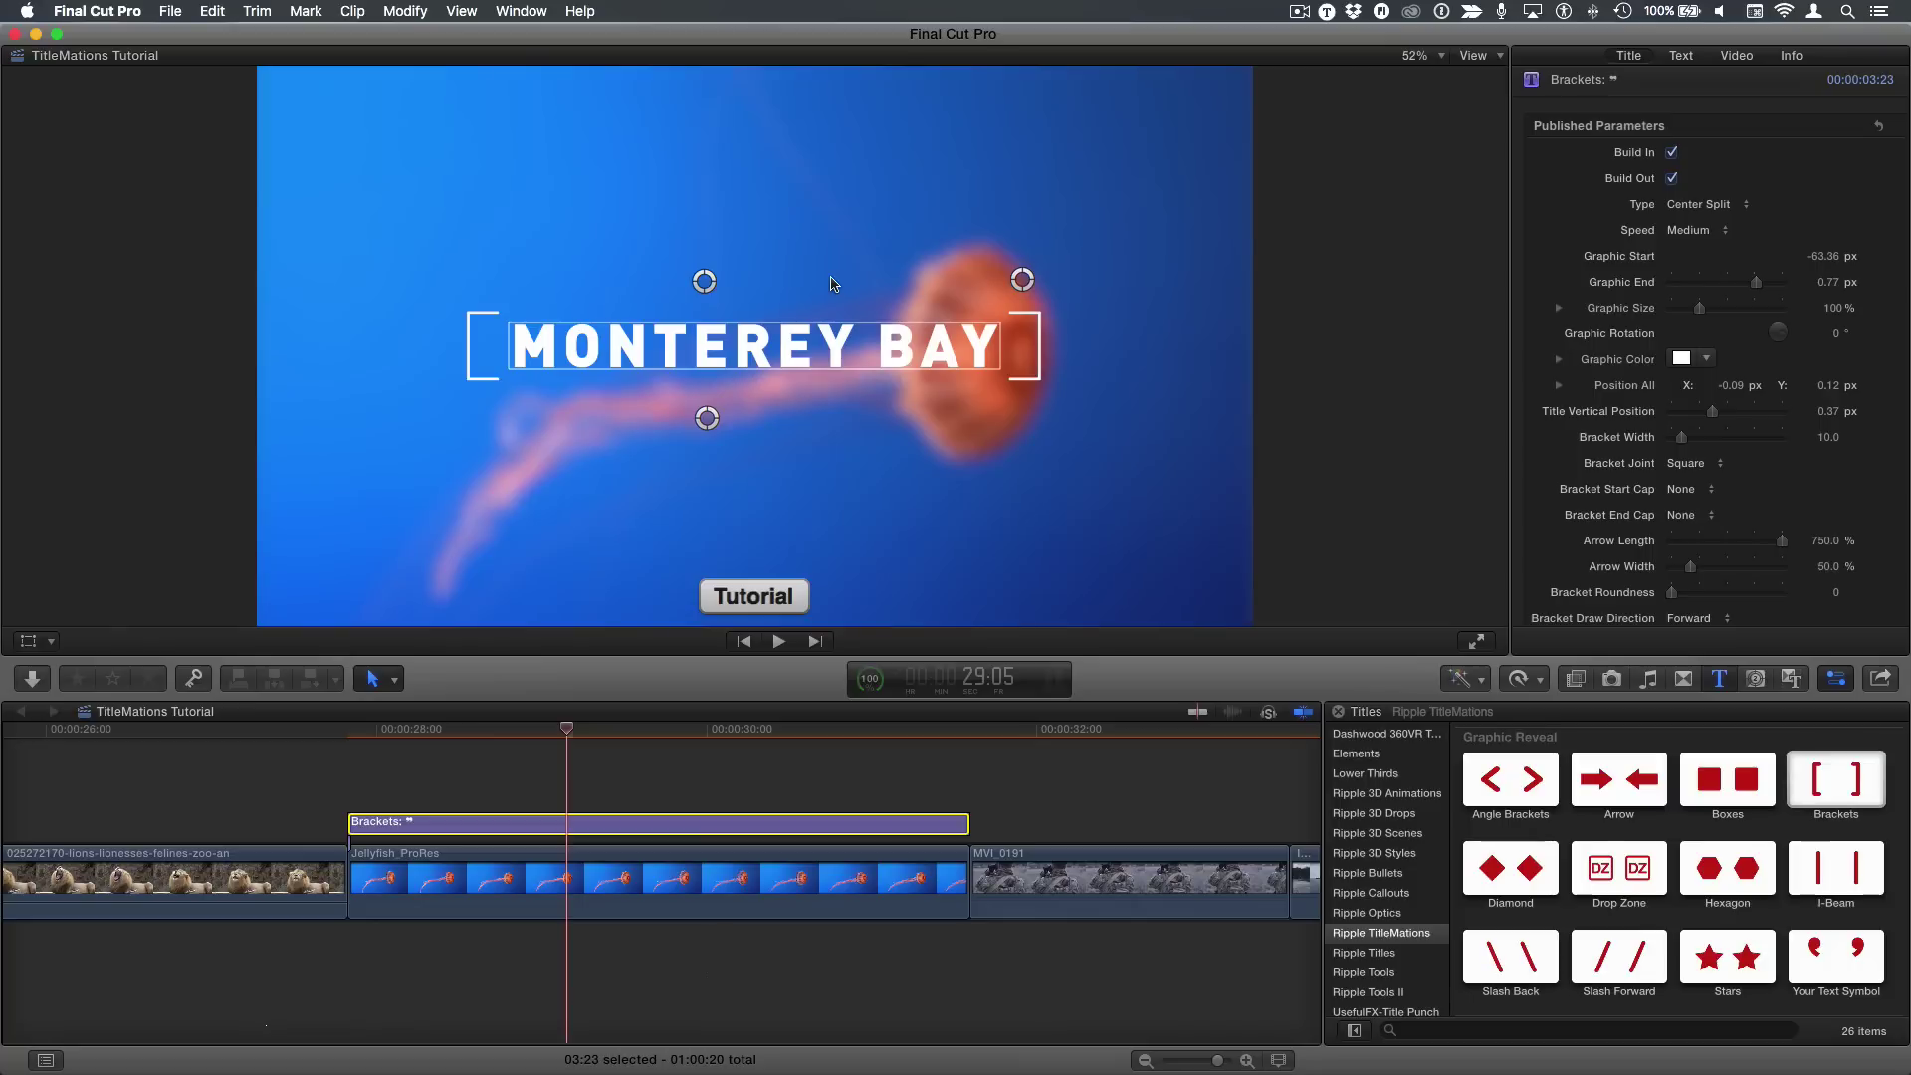
{"action": "left_click", "coordinate": [706, 422]}
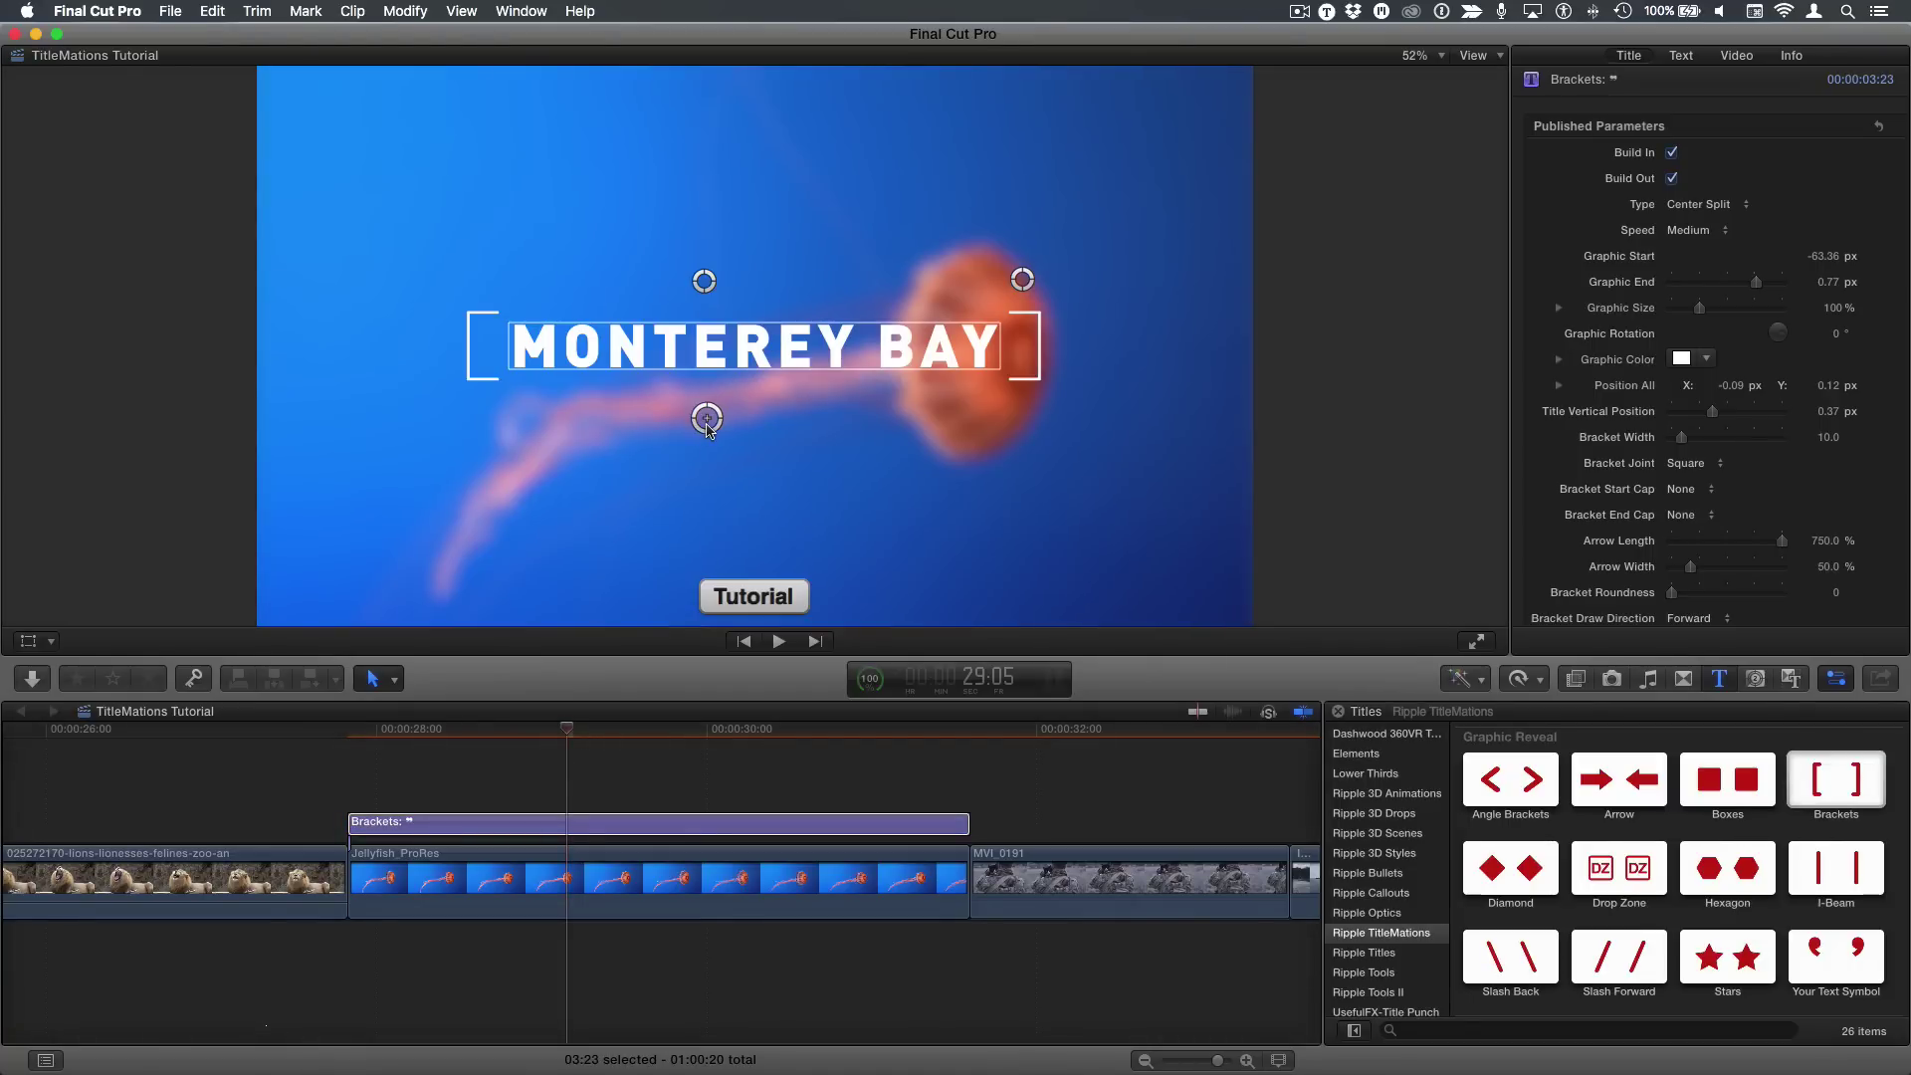
{"action": "left_click_drag", "start_coordinate": [709, 424], "coordinate": [700, 415]}
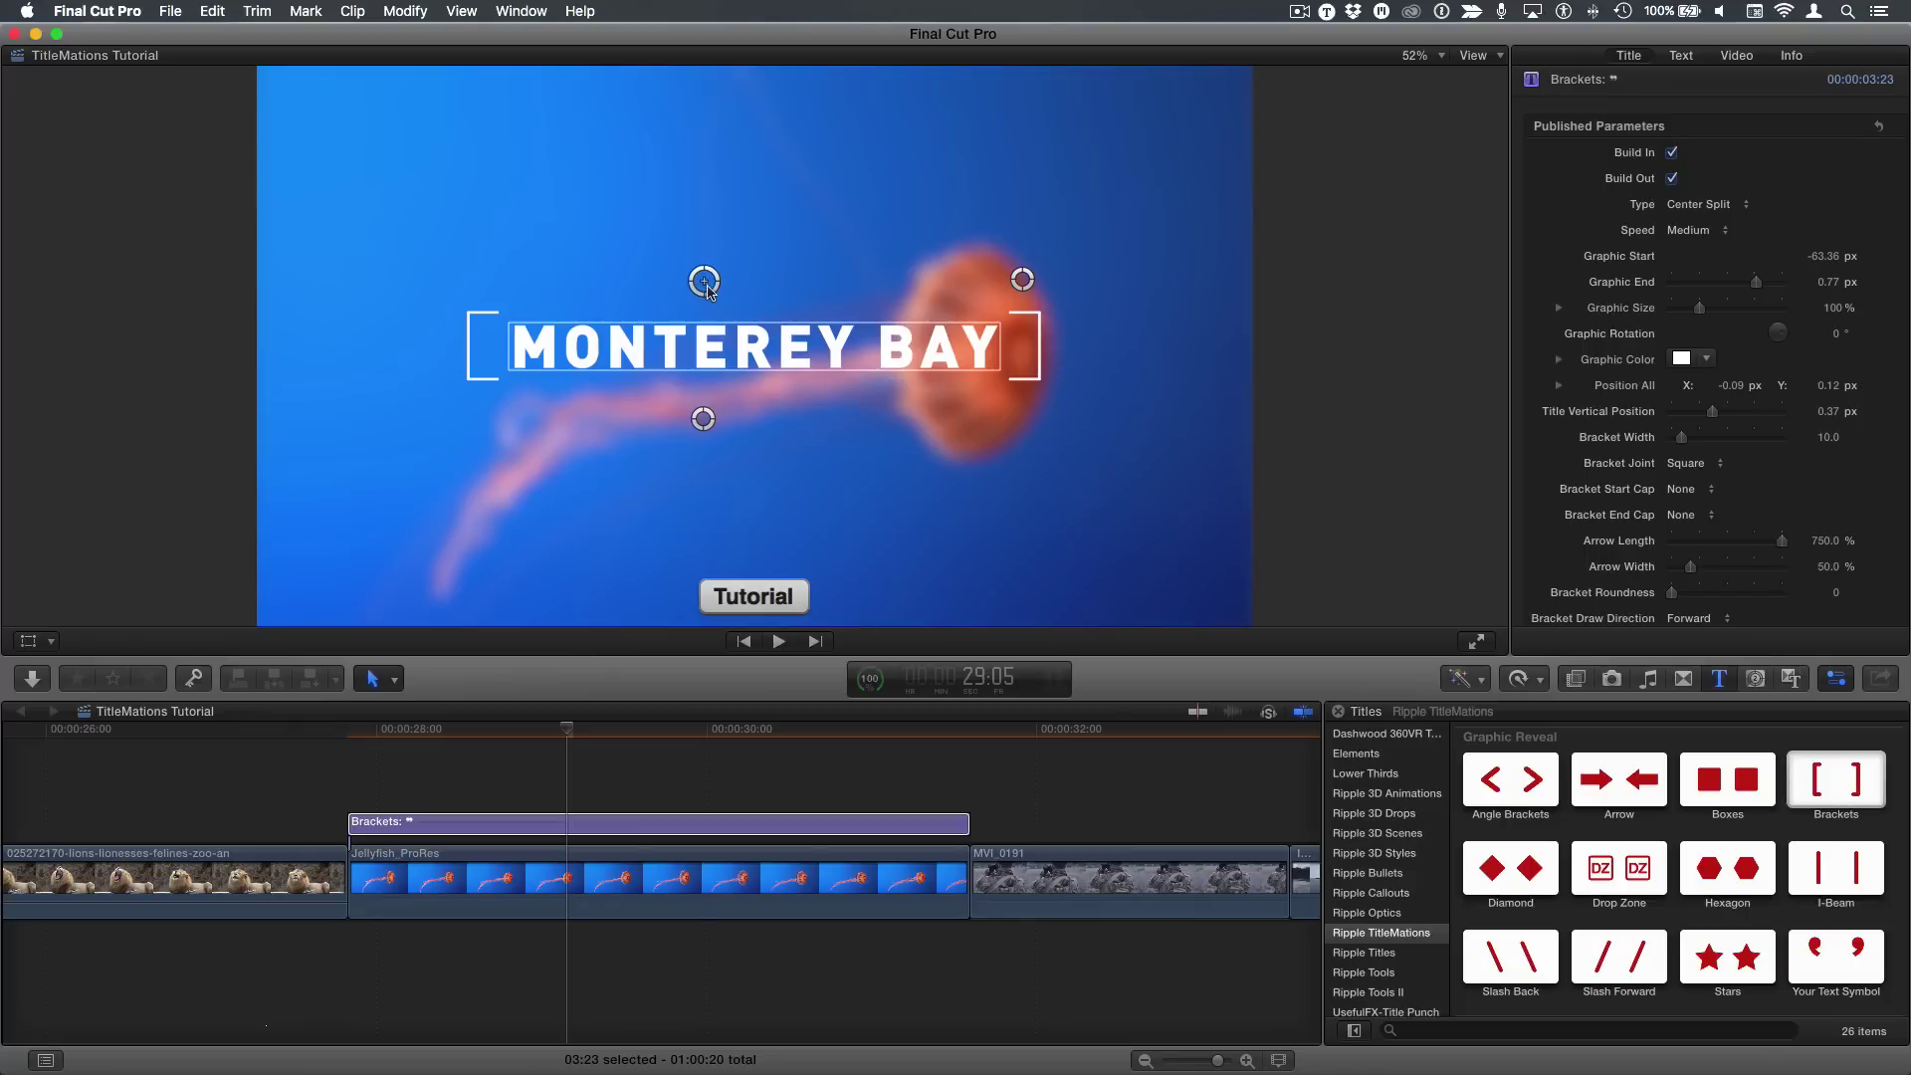
{"action": "left_click_drag", "start_coordinate": [707, 288], "coordinate": [779, 290]}
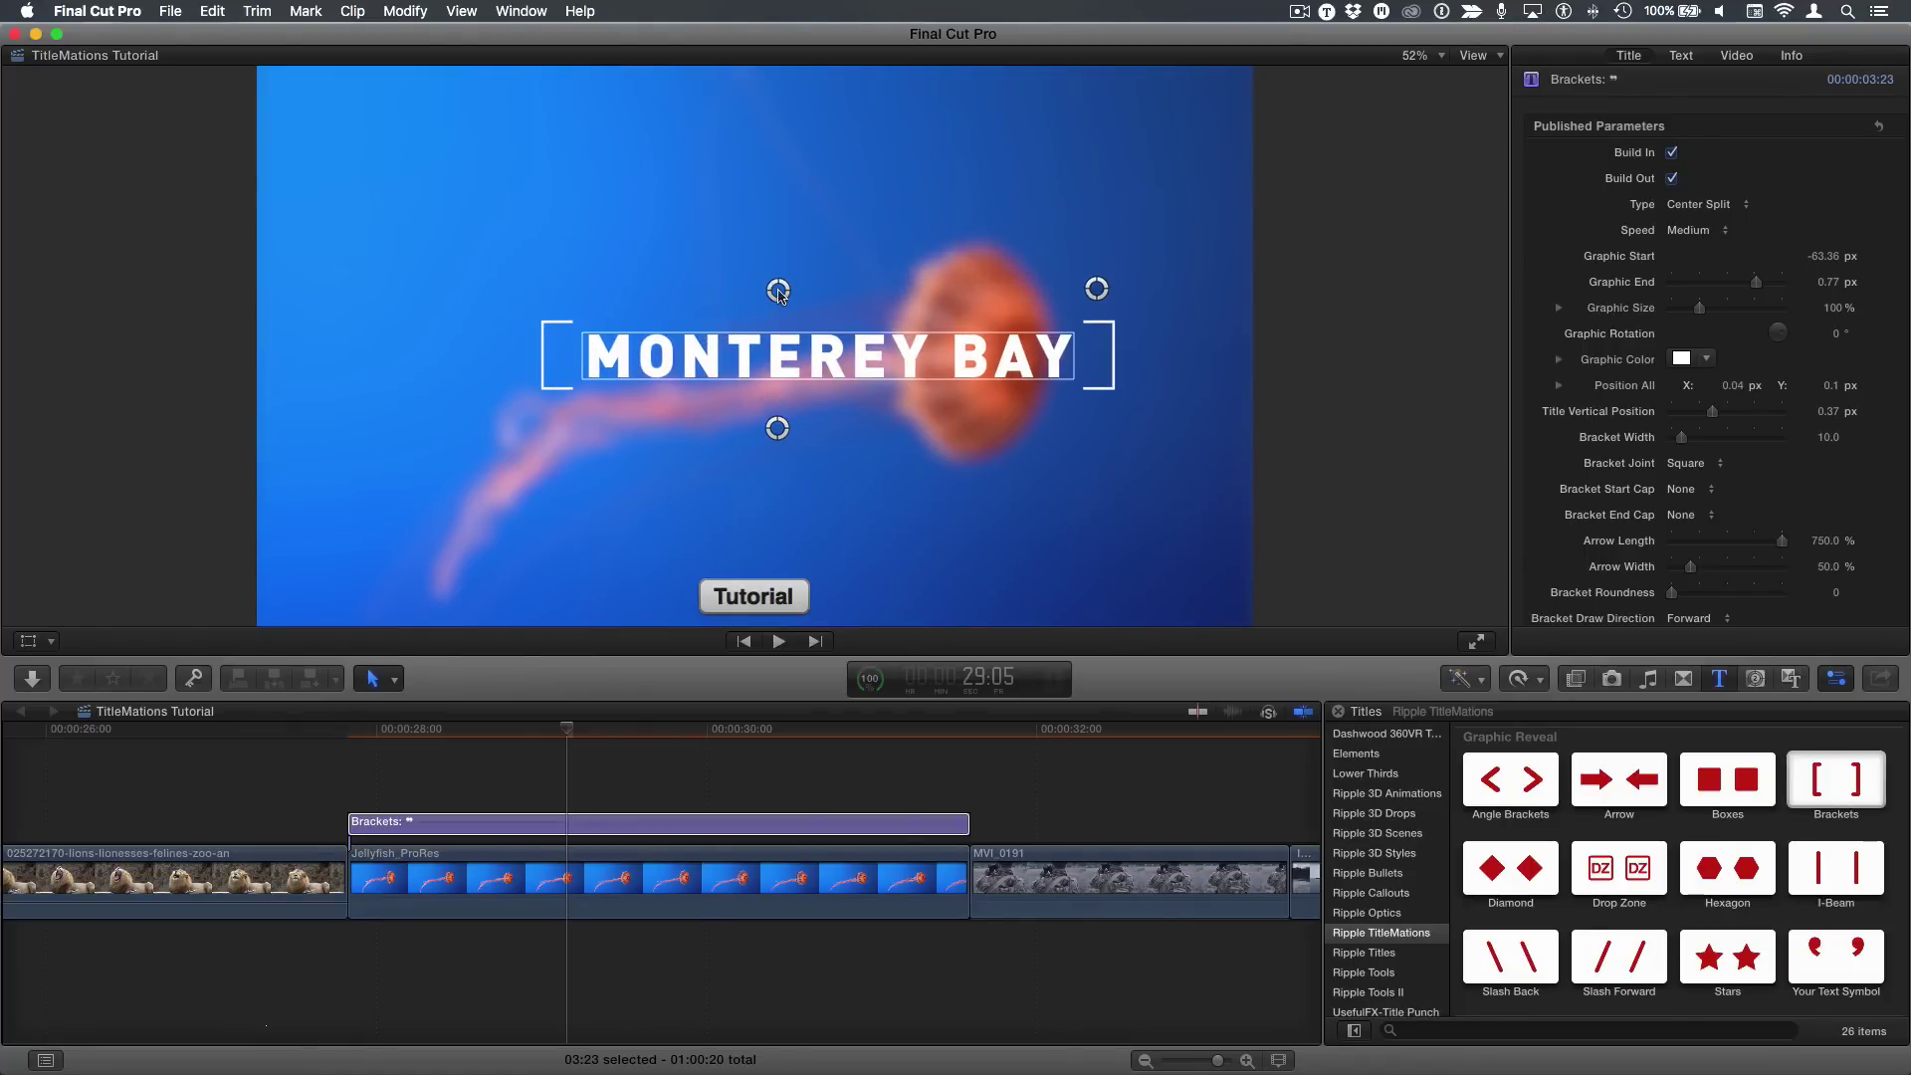
{"action": "key", "text": "super+z"}
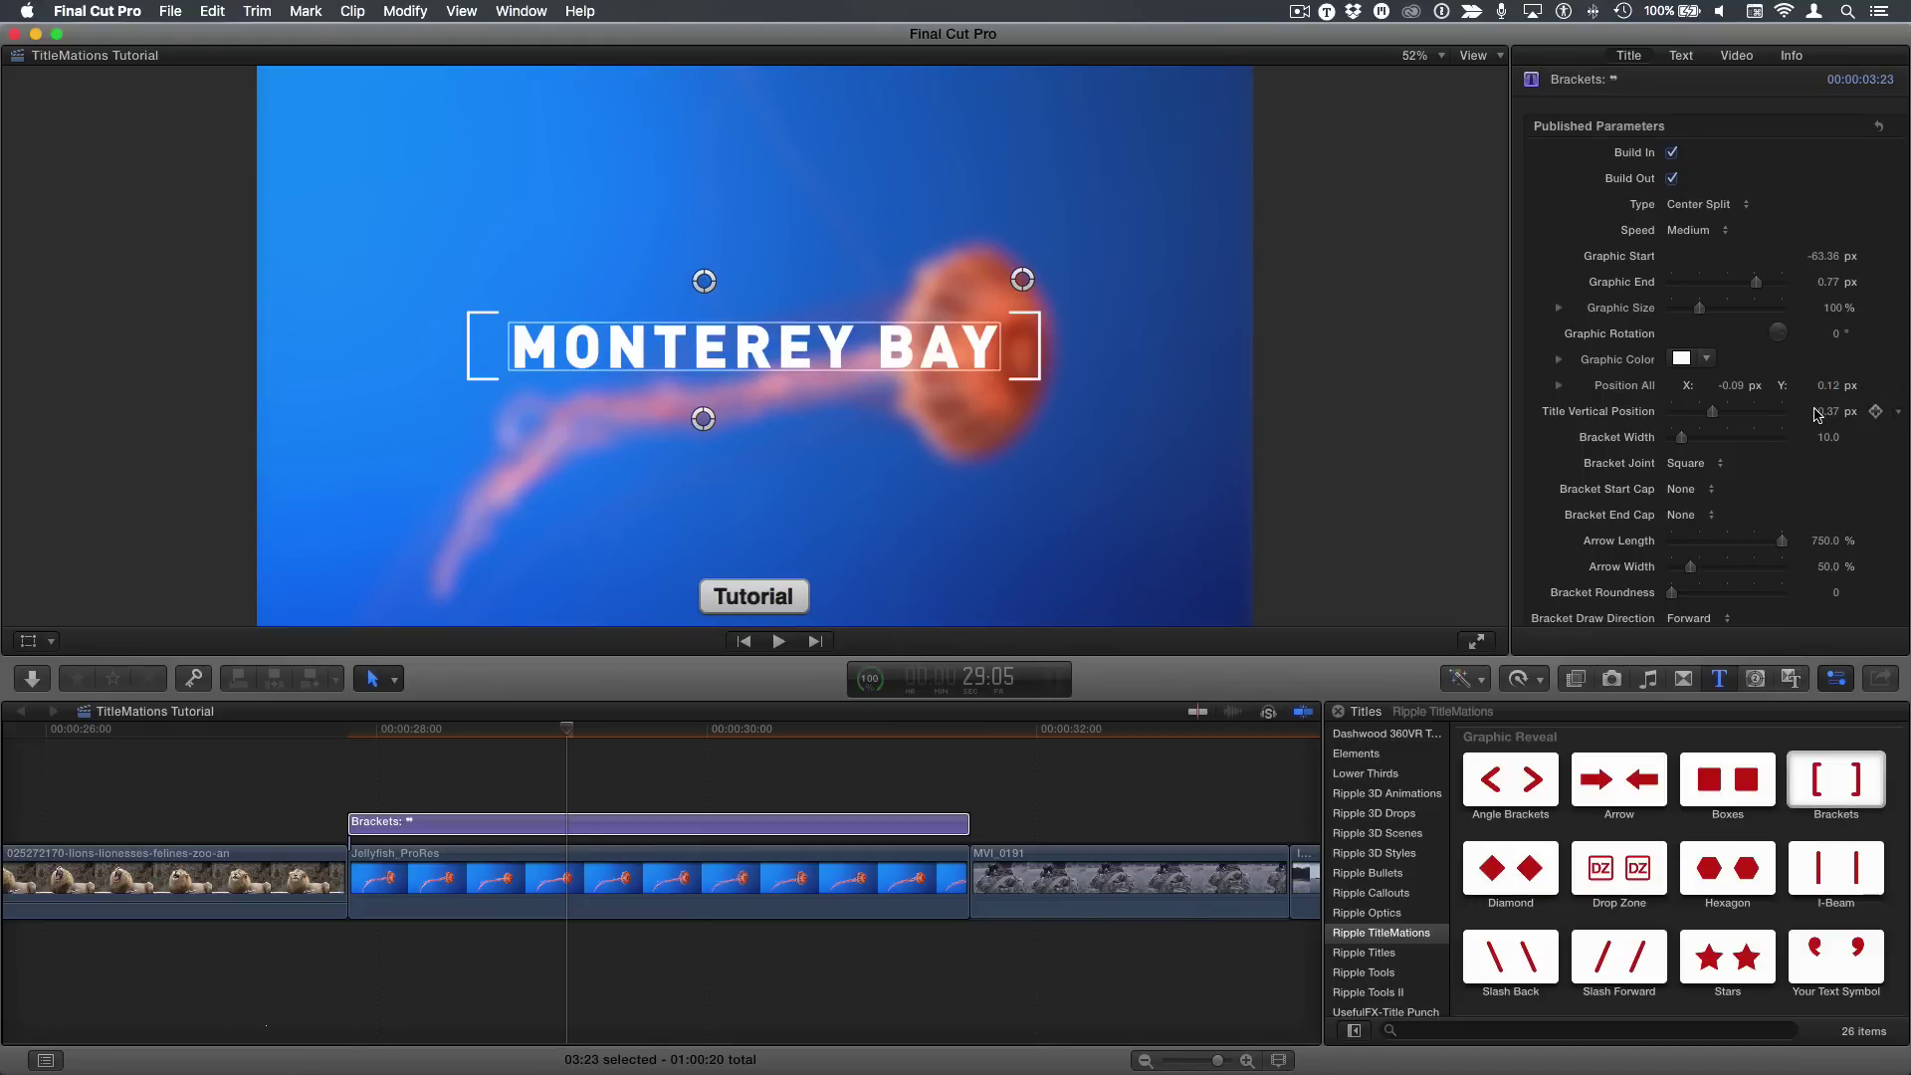
{"action": "left_click_drag", "start_coordinate": [1830, 418], "coordinate": [1831, 418]}
{"action": "left_click", "coordinate": [1688, 237]}
{"action": "left_click", "coordinate": [1689, 220]}
{"action": "key", "text": "space"}
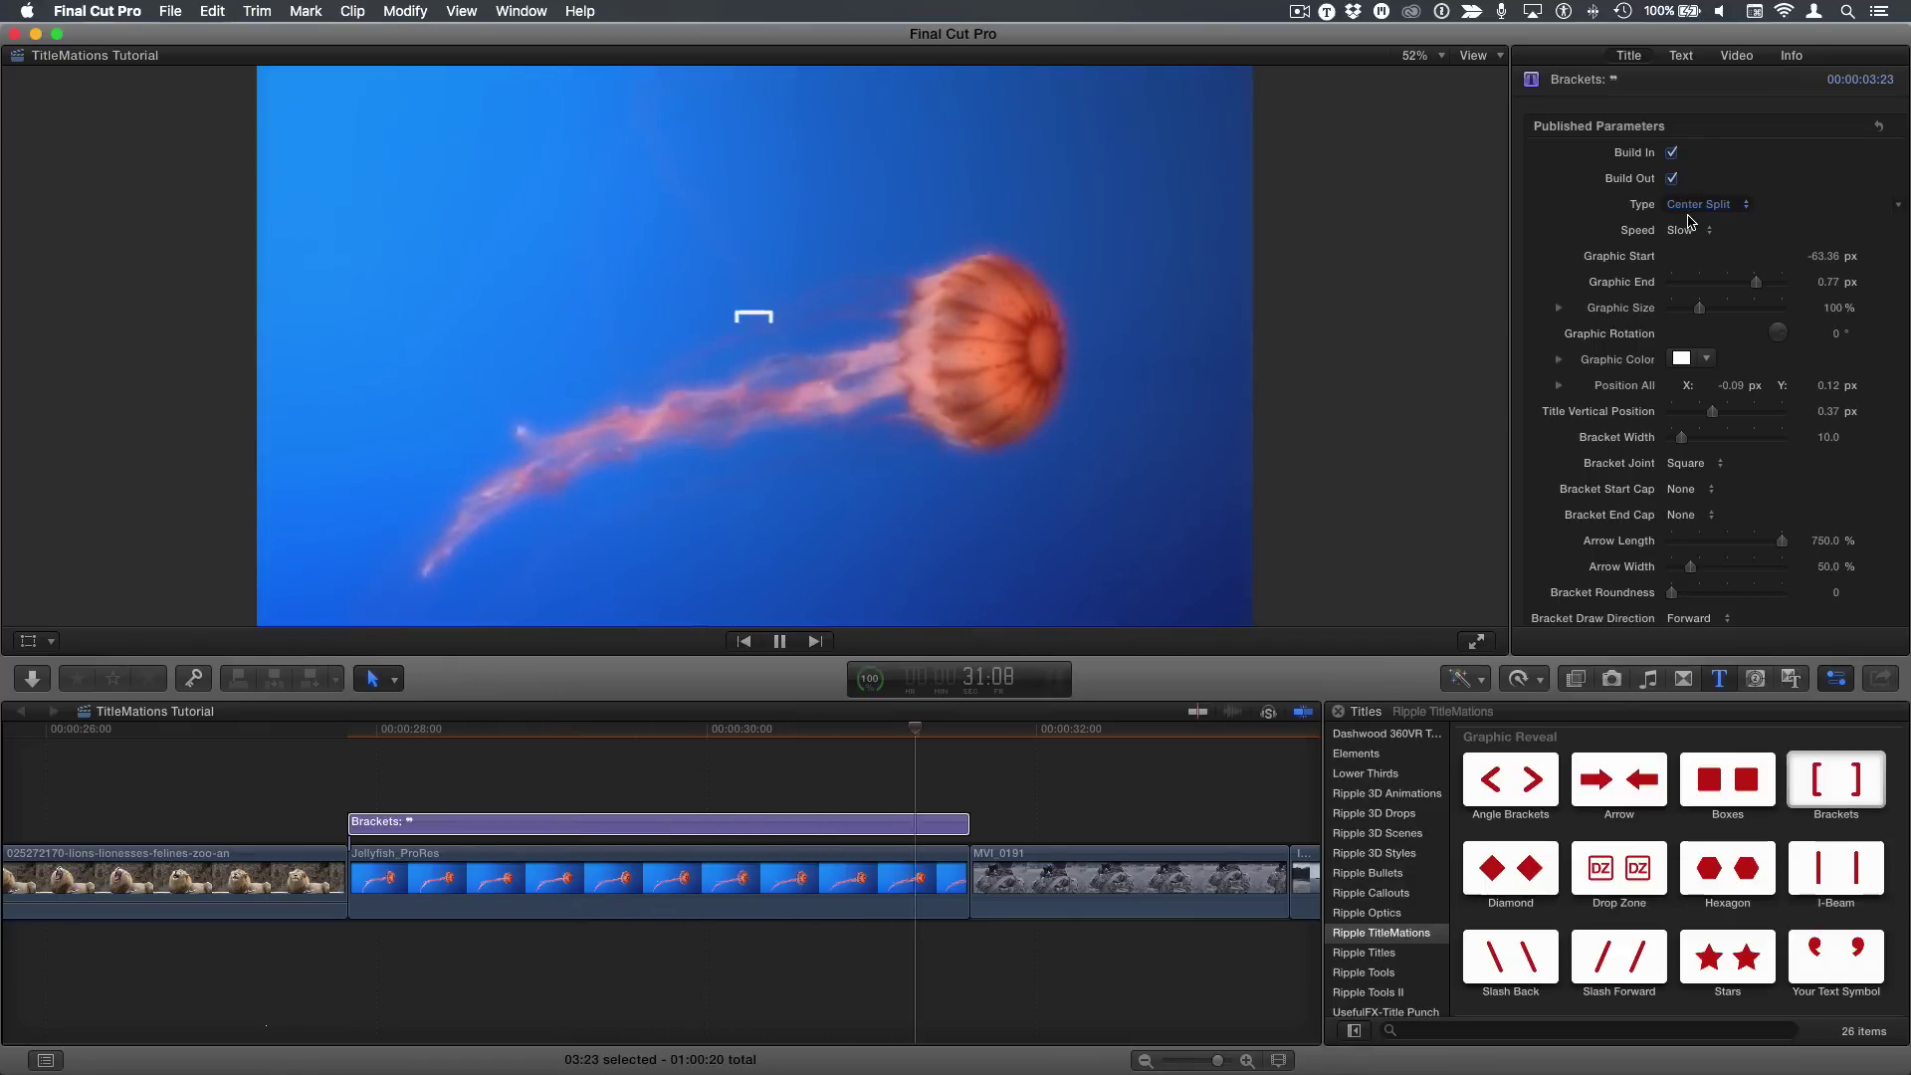
{"action": "left_click", "coordinate": [1688, 229]}
{"action": "left_click", "coordinate": [1689, 263]}
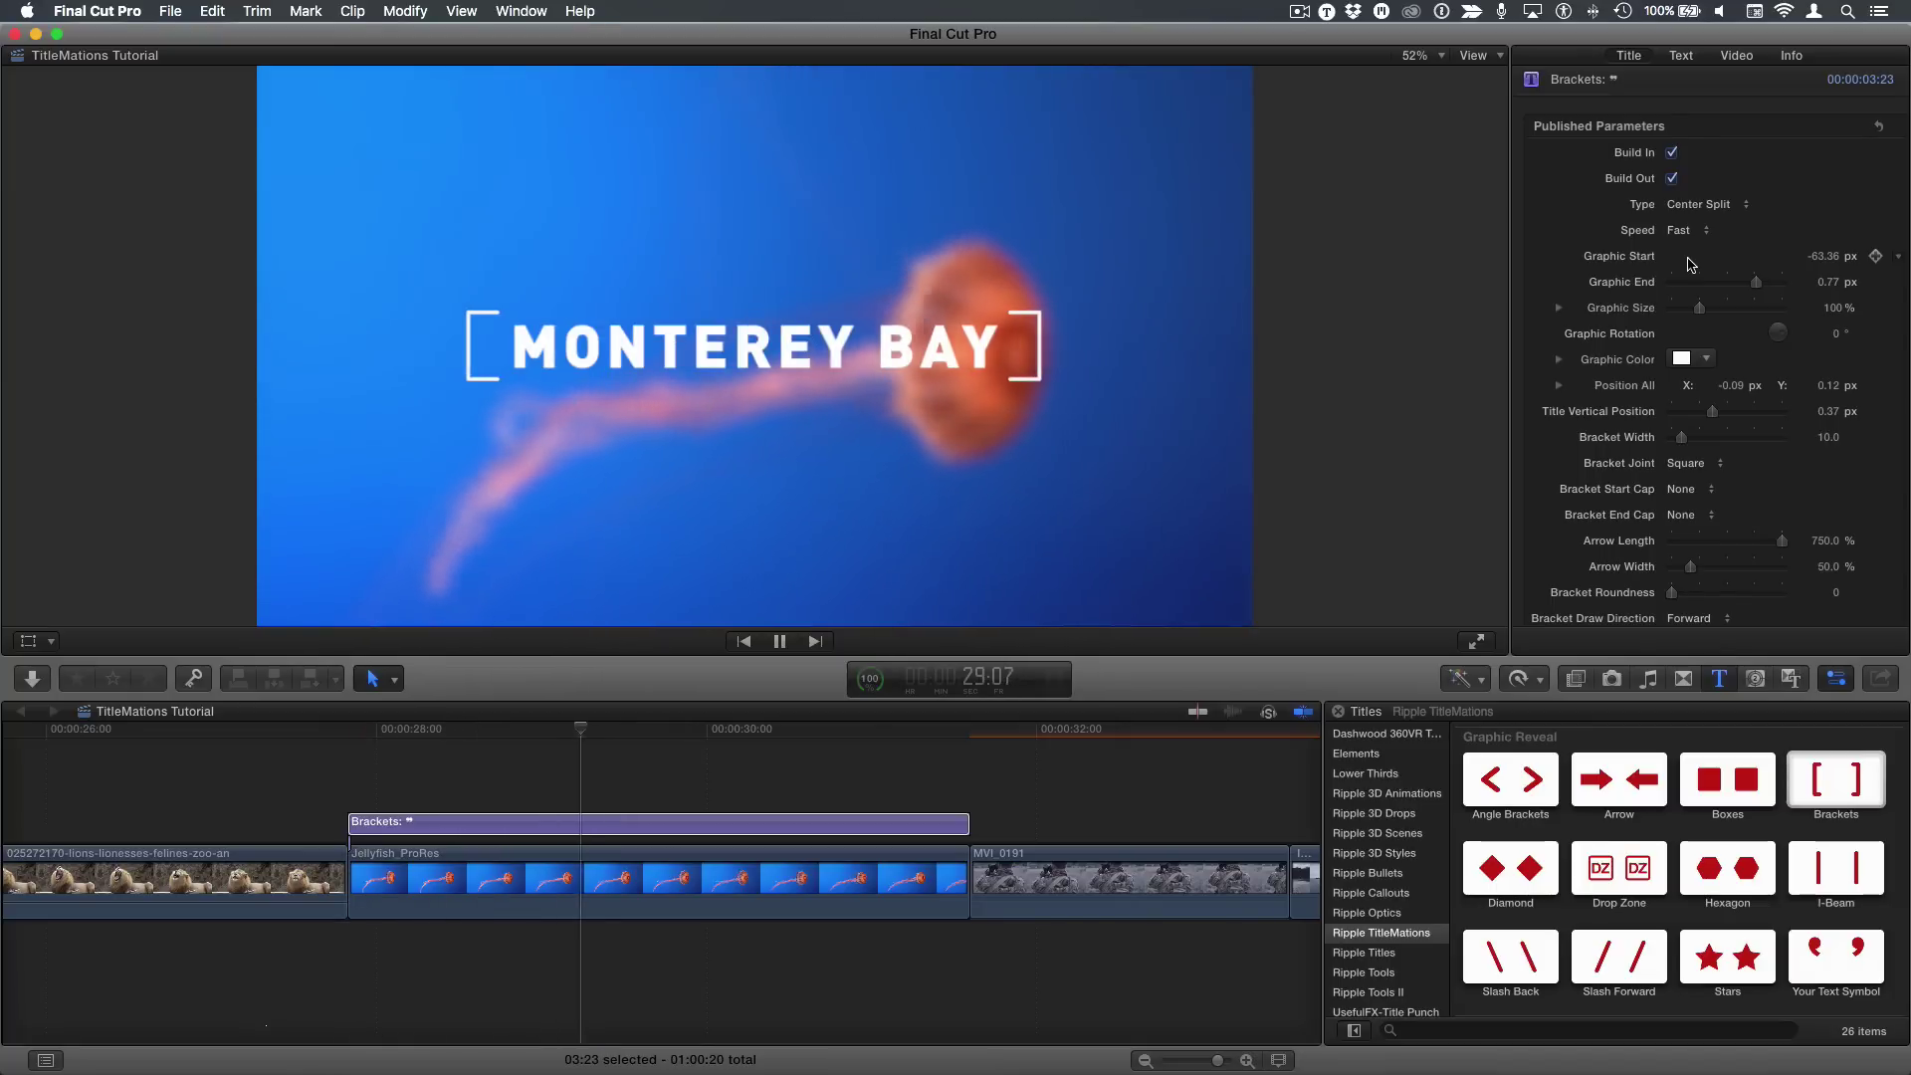
{"action": "key", "text": "space"}
{"action": "left_click", "coordinate": [1688, 230]}
{"action": "left_click", "coordinate": [1689, 215]}
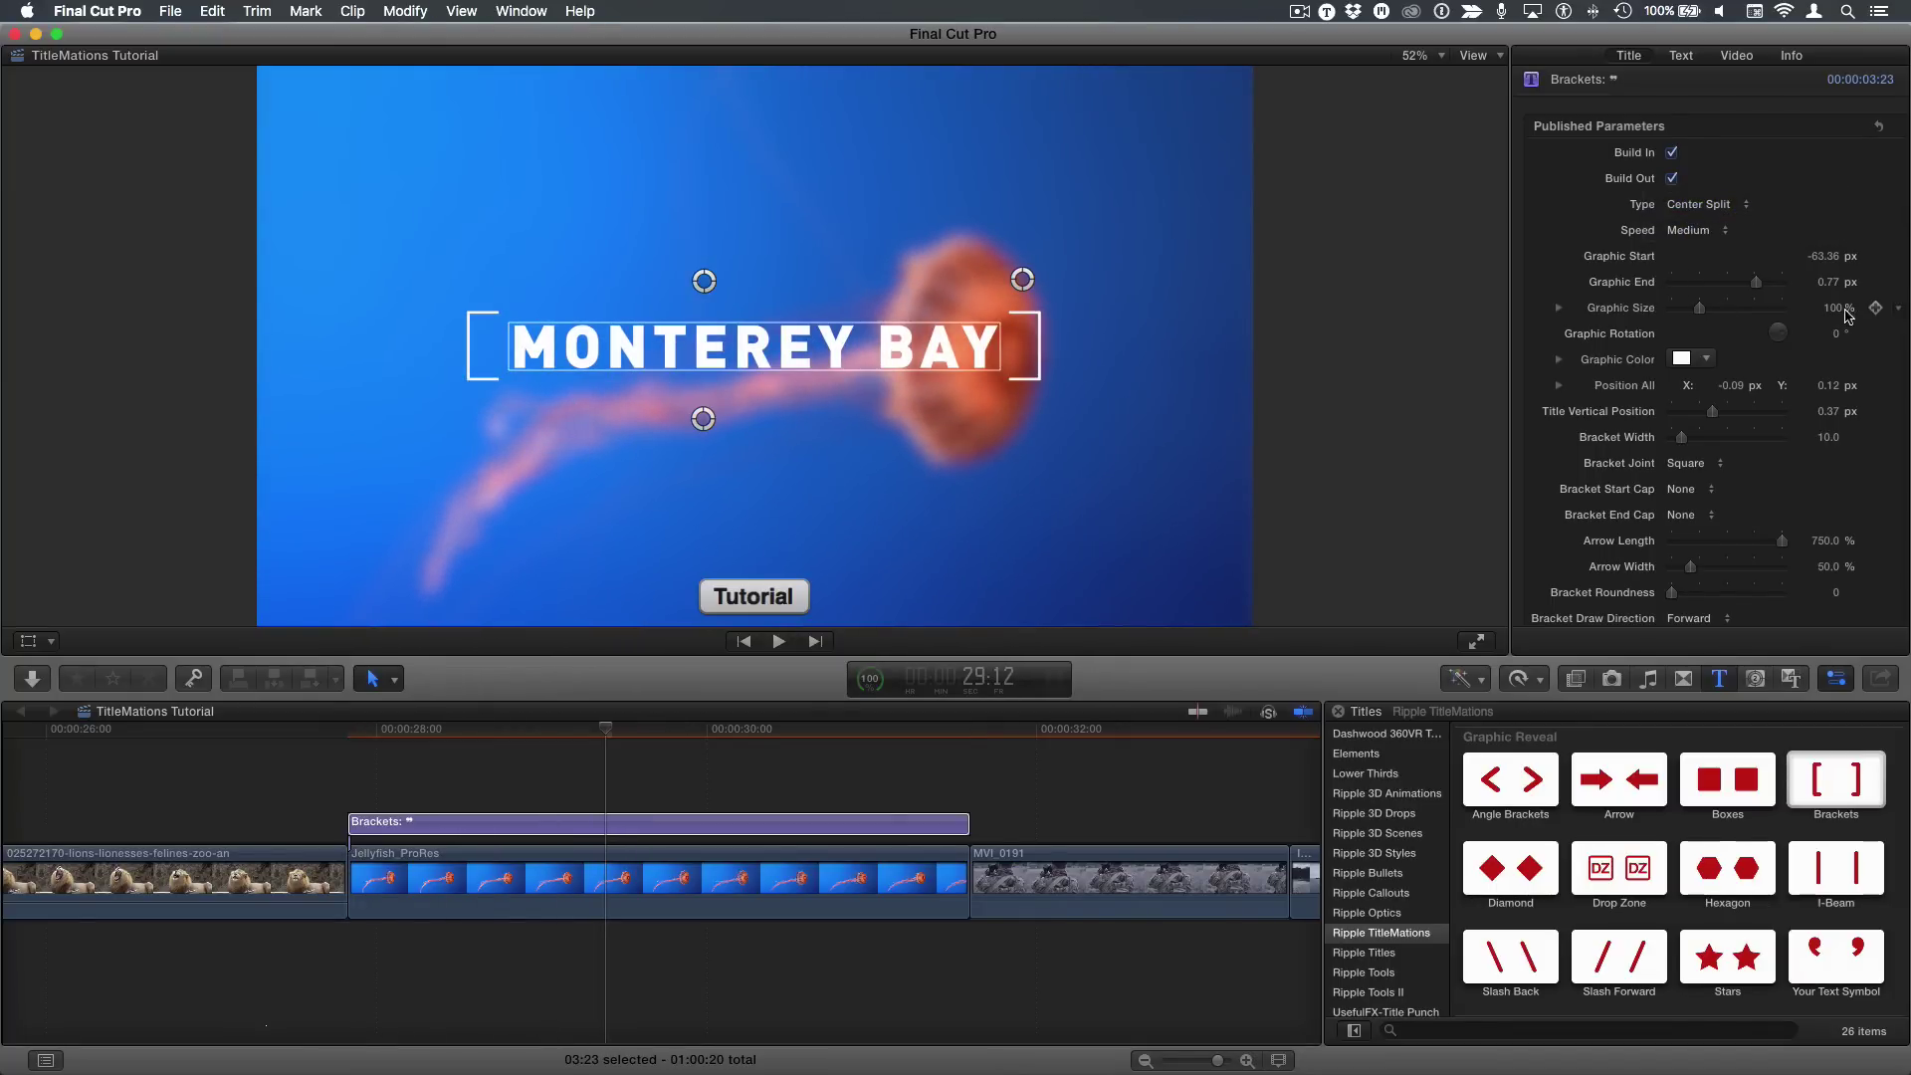
Enlarge the brackets to 73% Graphic Size, keeping Graphic Rotation at 0°
{"action": "mouse_move", "coordinate": [1838, 310]}
{"action": "left_mouse_down"}
{"action": "mouse_move", "coordinate": [1806, 310]}
{"action": "mouse_move", "coordinate": [1840, 314]}
{"action": "left_mouse_up"}
{"action": "key", "text": "slash"}
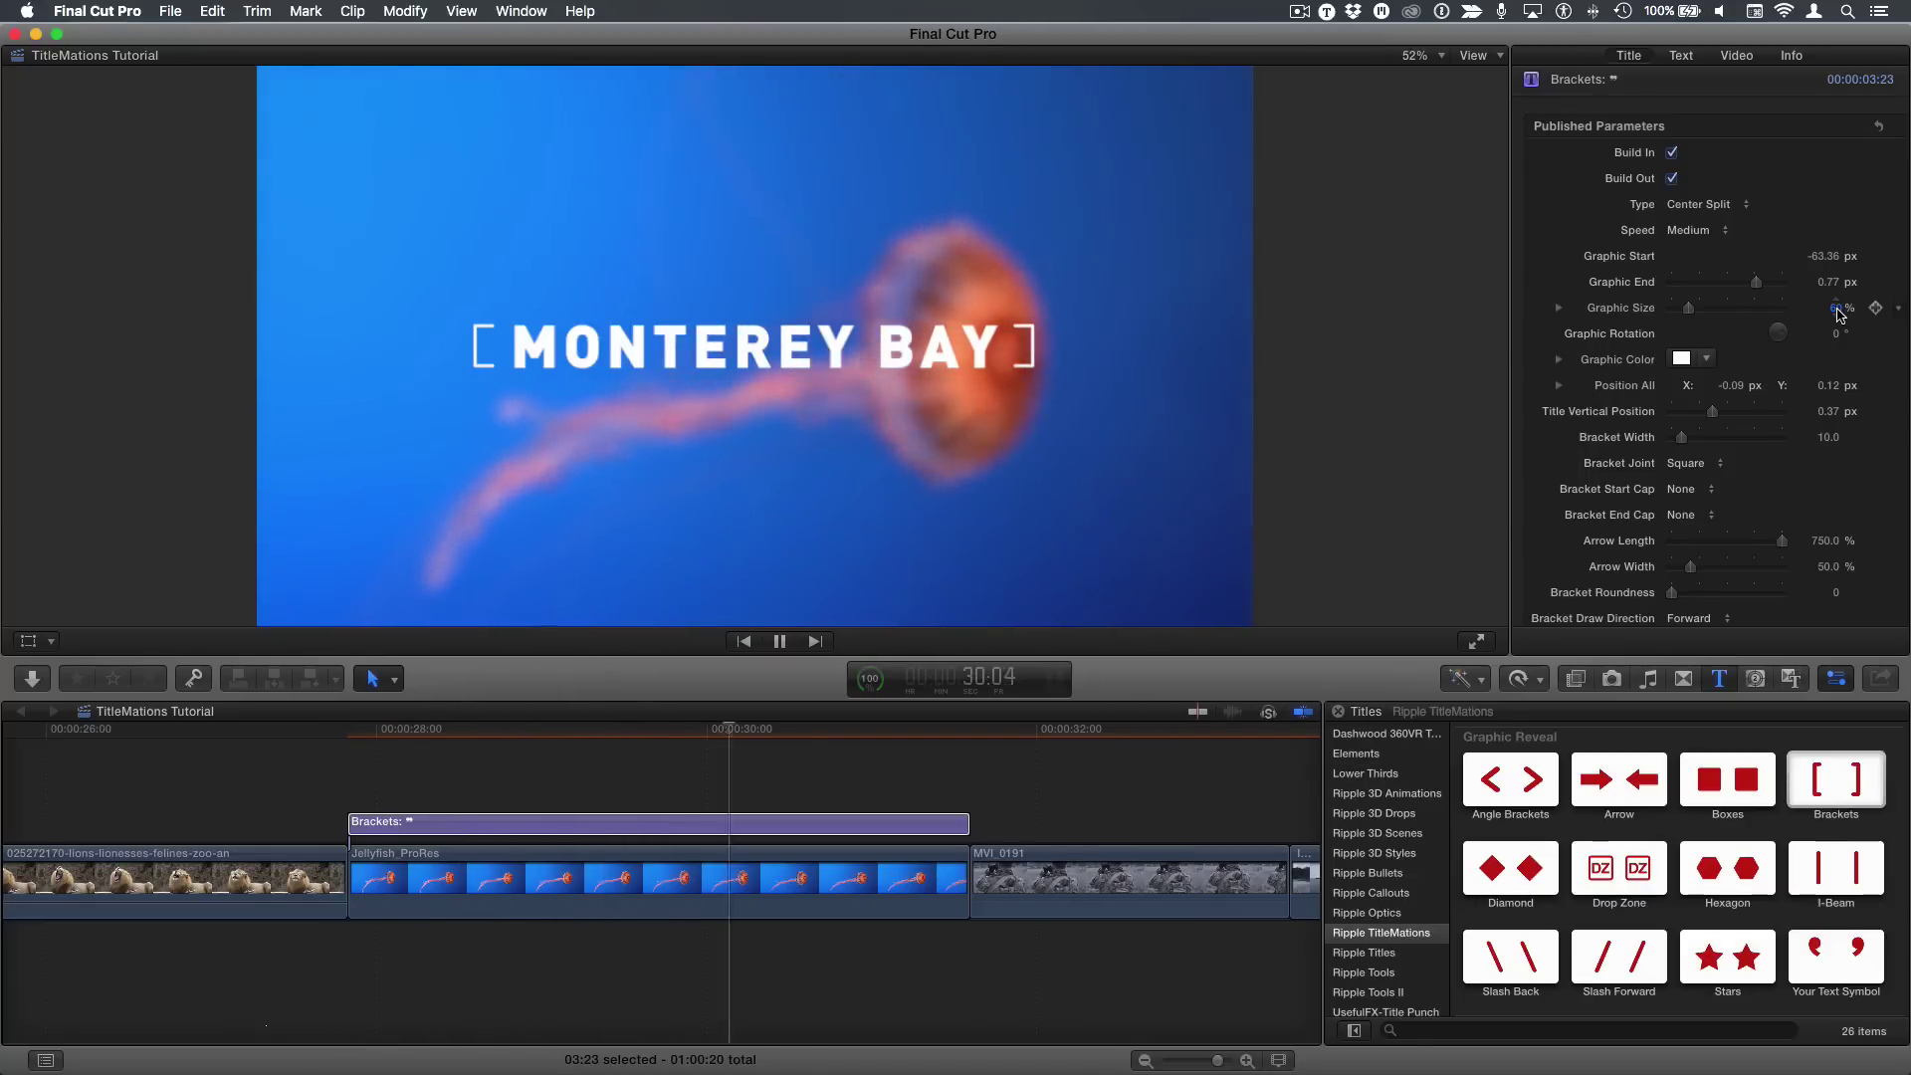
{"action": "key", "text": "slash"}
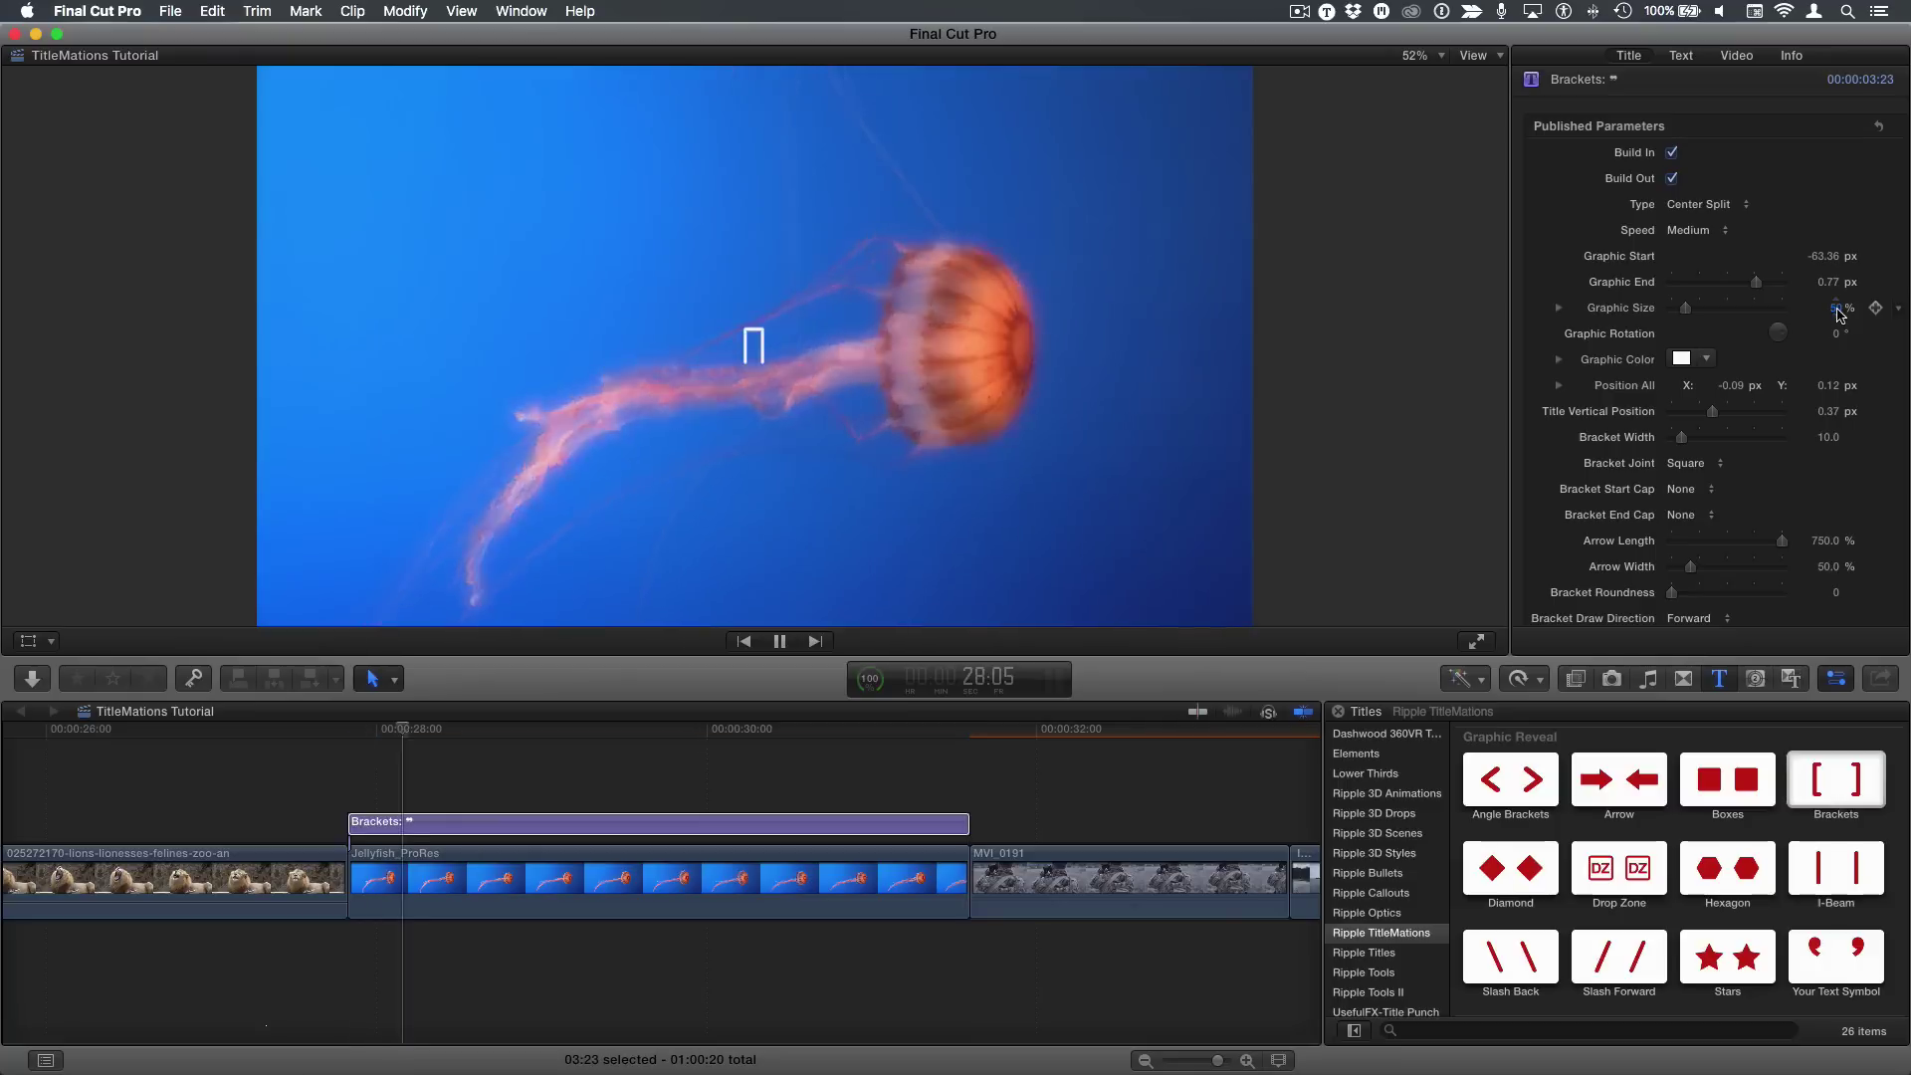
{"action": "key", "text": "space"}
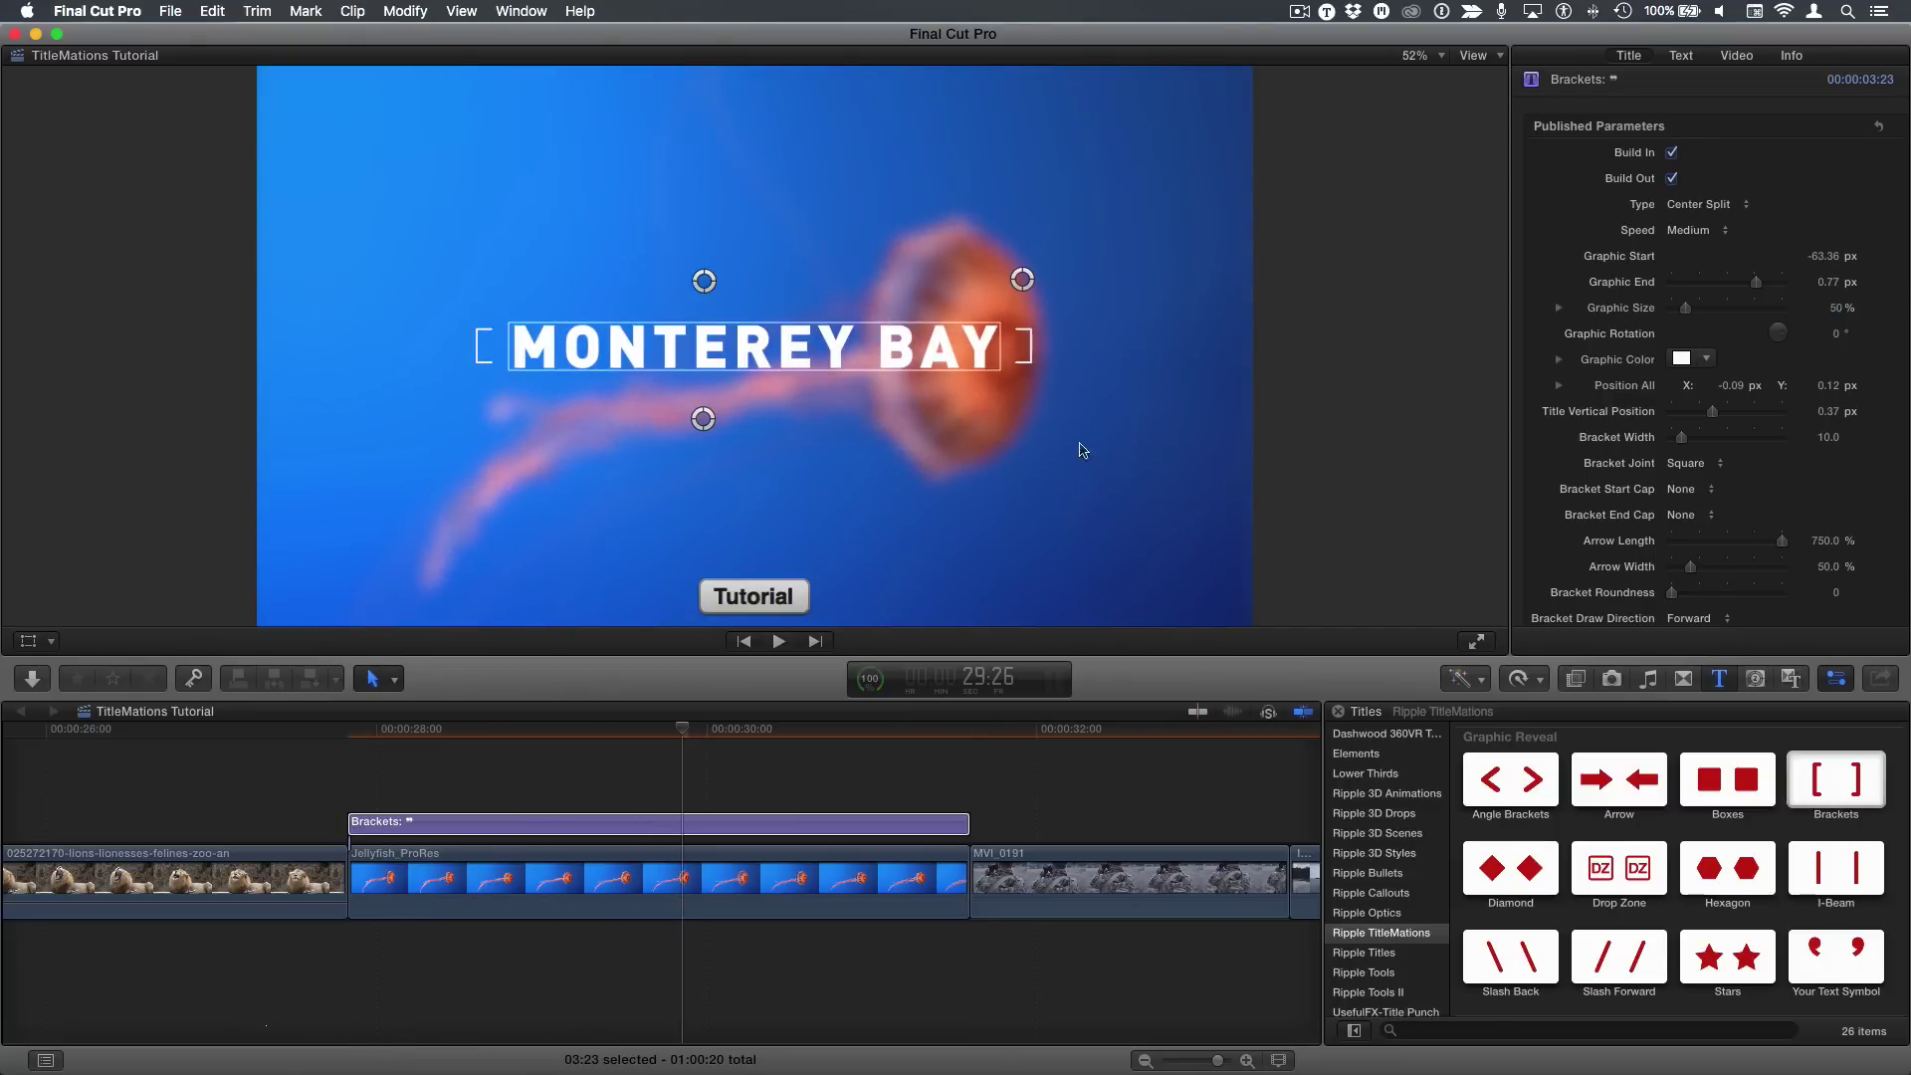
{"action": "left_click_drag", "start_coordinate": [472, 733], "coordinate": [535, 737]}
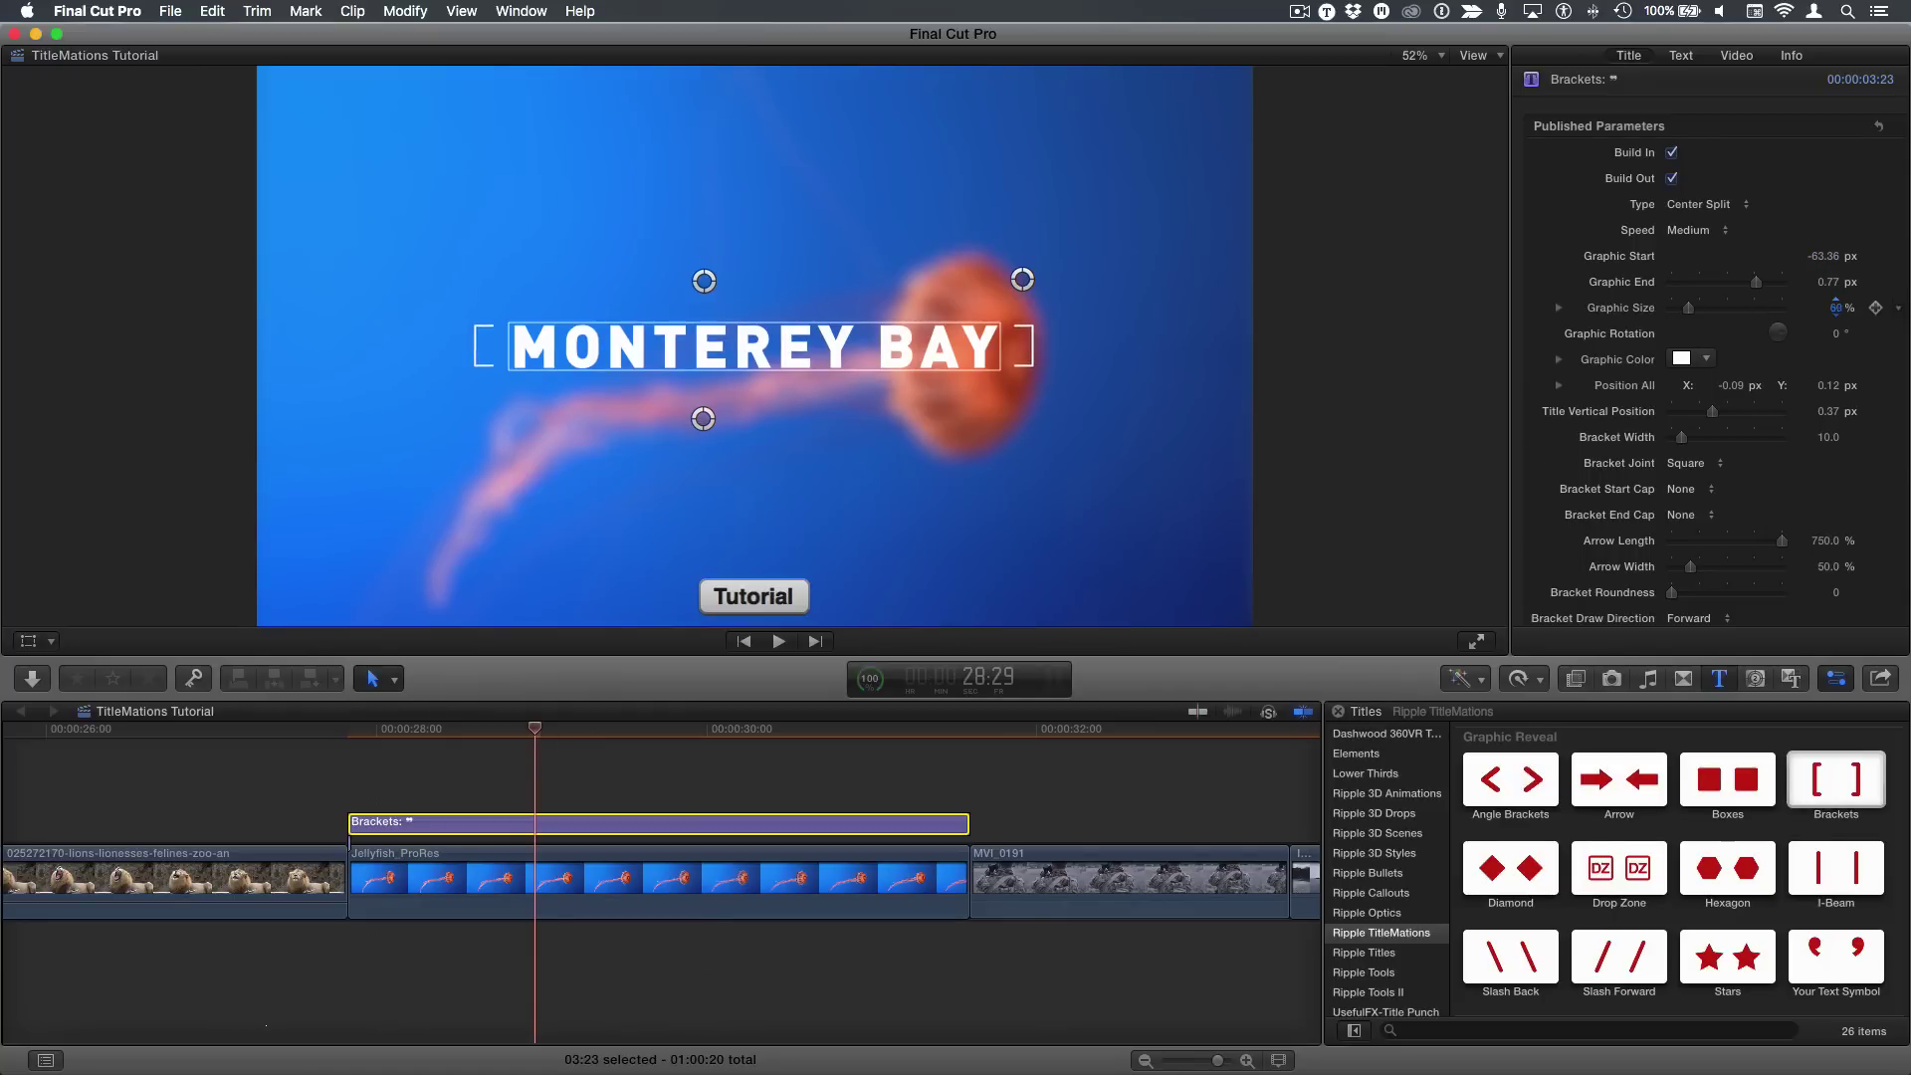
{"action": "left_click_drag", "start_coordinate": [1834, 307], "coordinate": [1834, 298]}
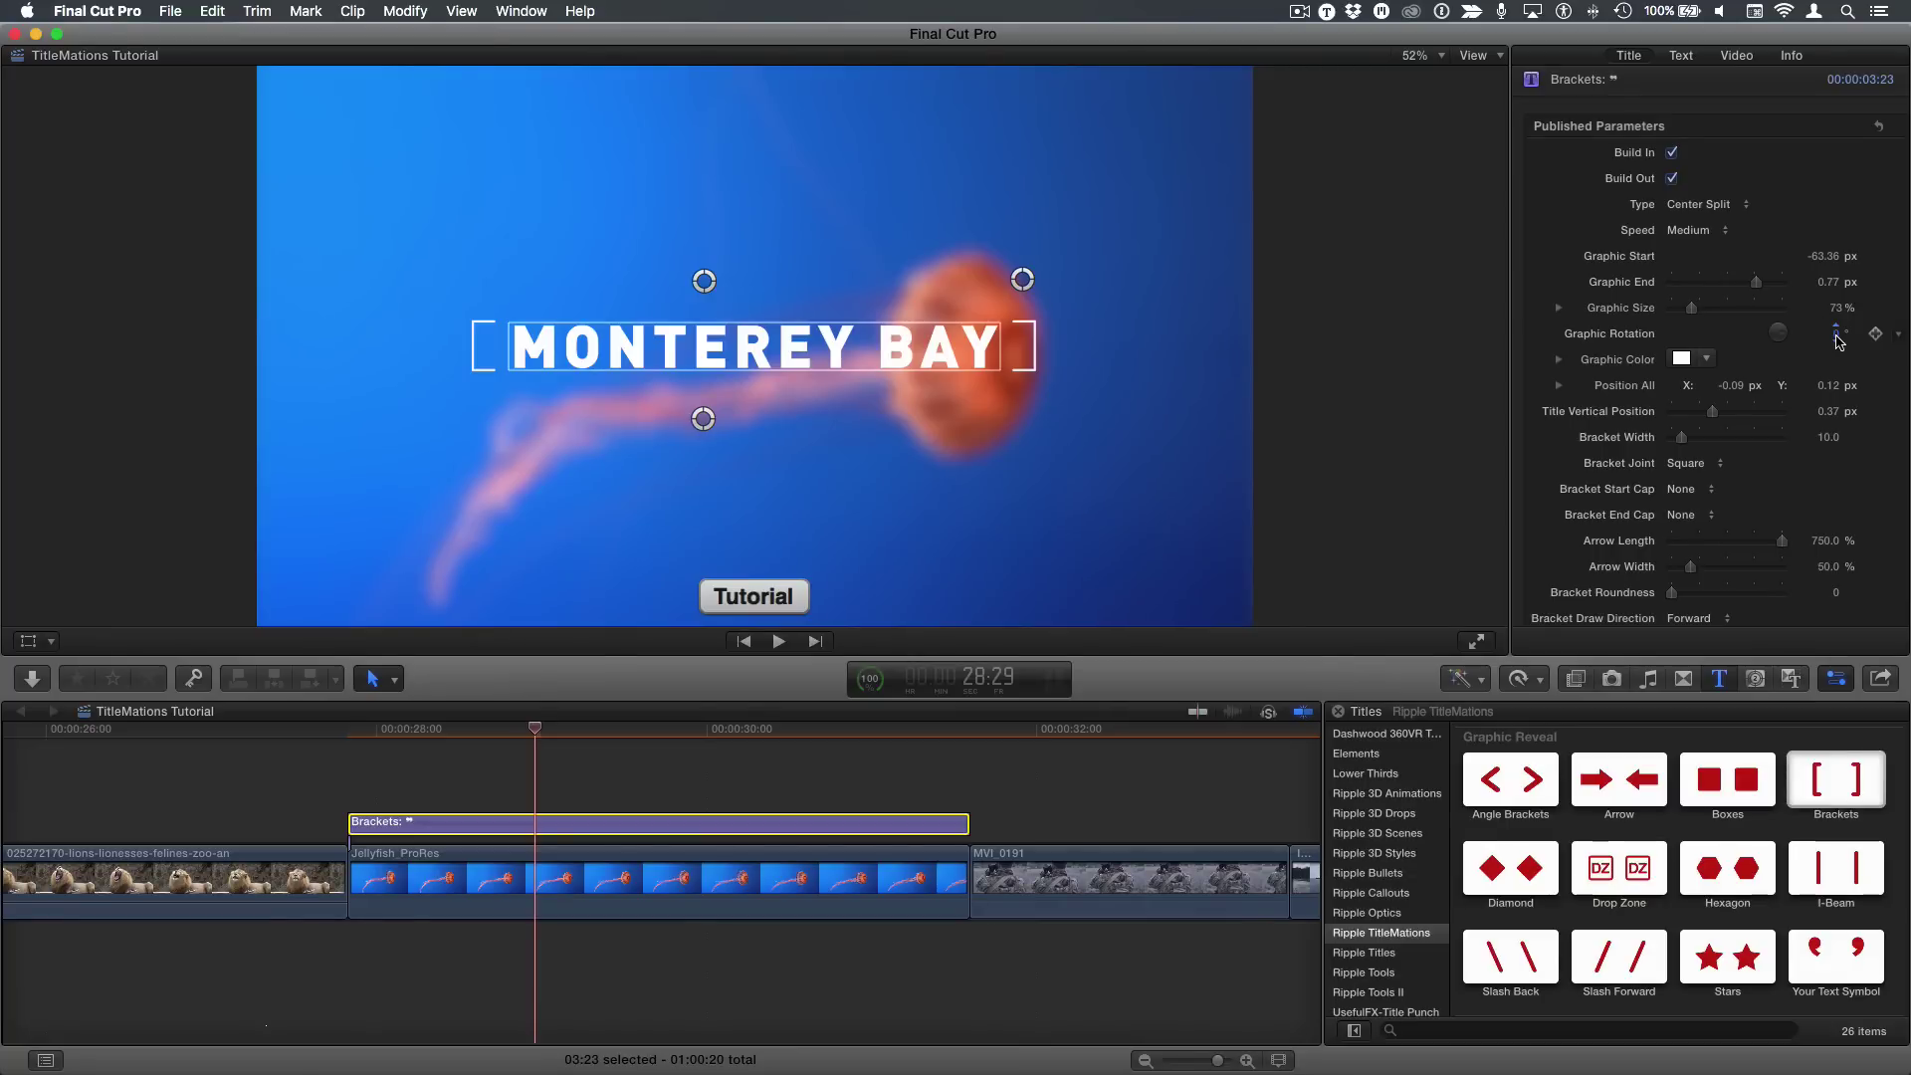
{"action": "left_click_drag", "start_coordinate": [1834, 334], "coordinate": [1829, 337]}
{"action": "key", "text": "super+z"}
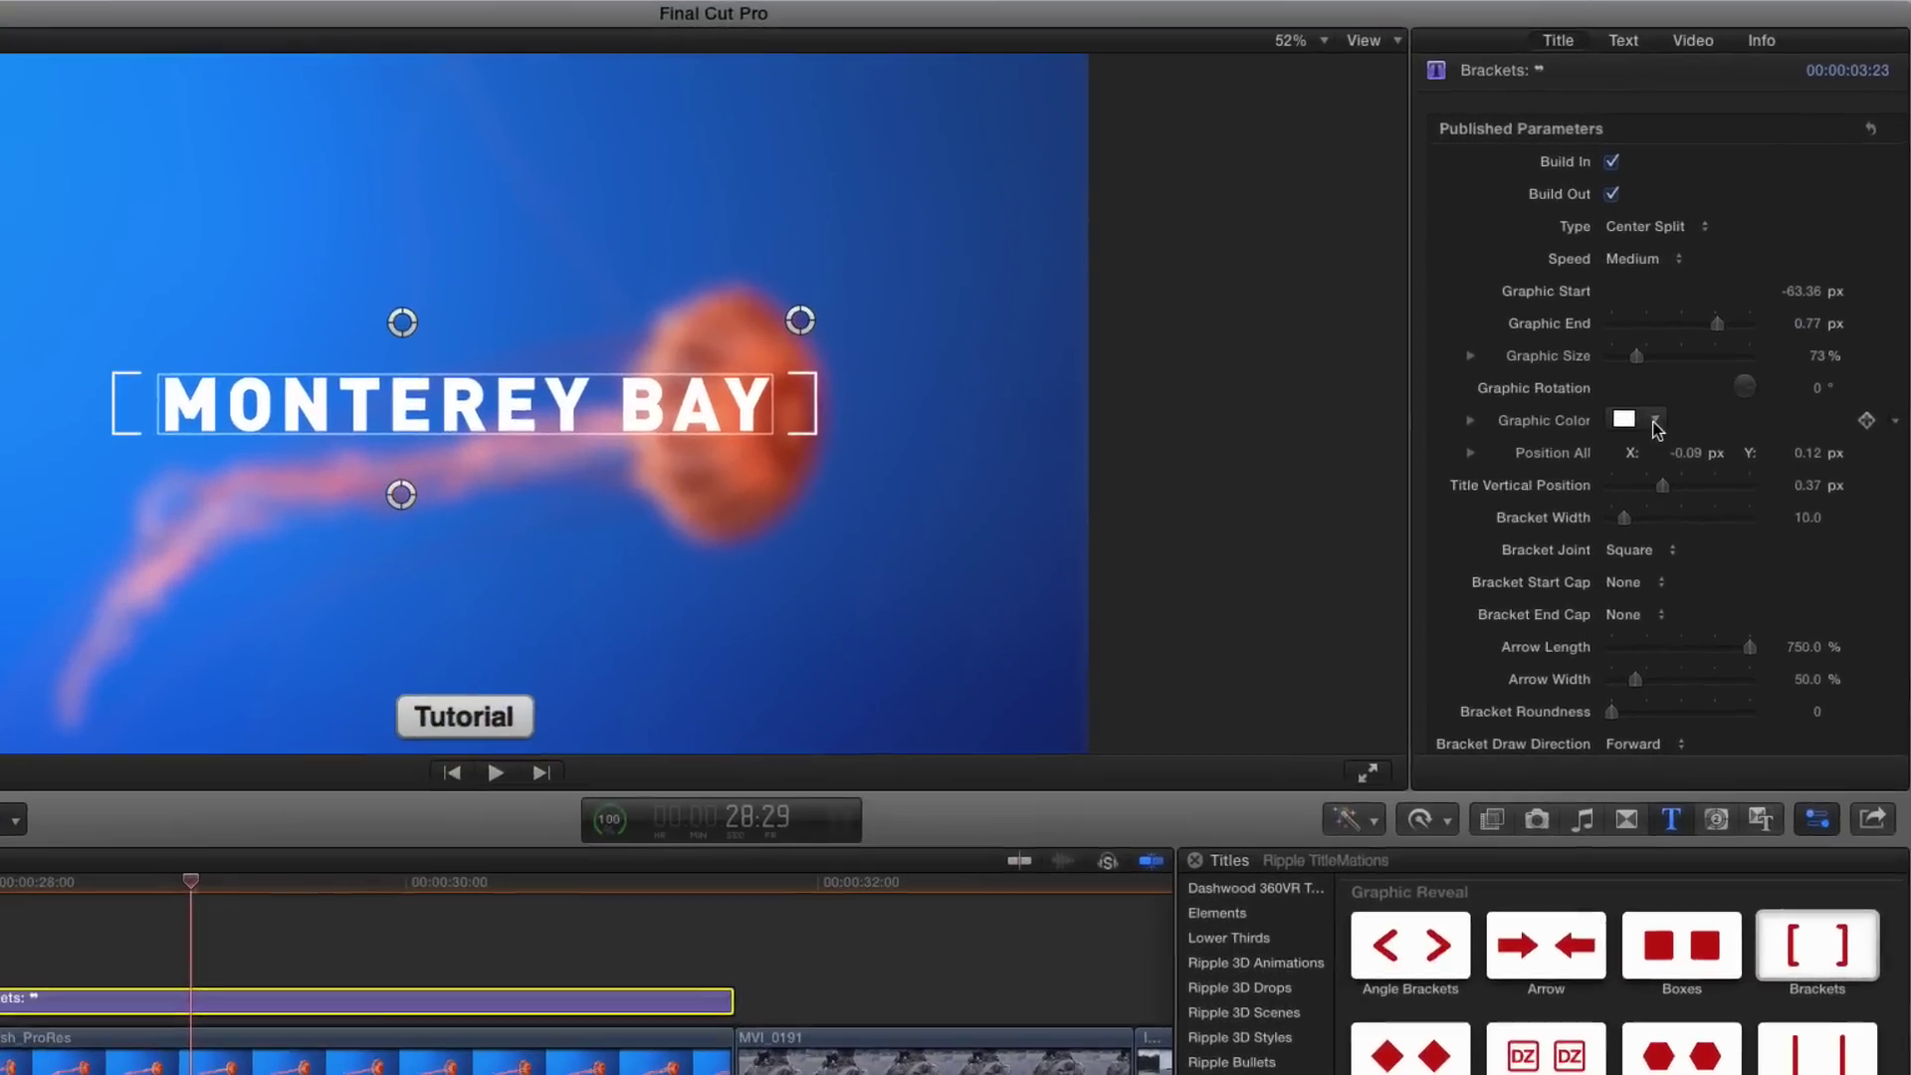
Change the bracket Graphic Color to cyan
{"action": "left_click", "coordinate": [1706, 360]}
{"action": "left_click", "coordinate": [1786, 381]}
{"action": "left_click_drag", "start_coordinate": [1752, 450], "coordinate": [1698, 543]}
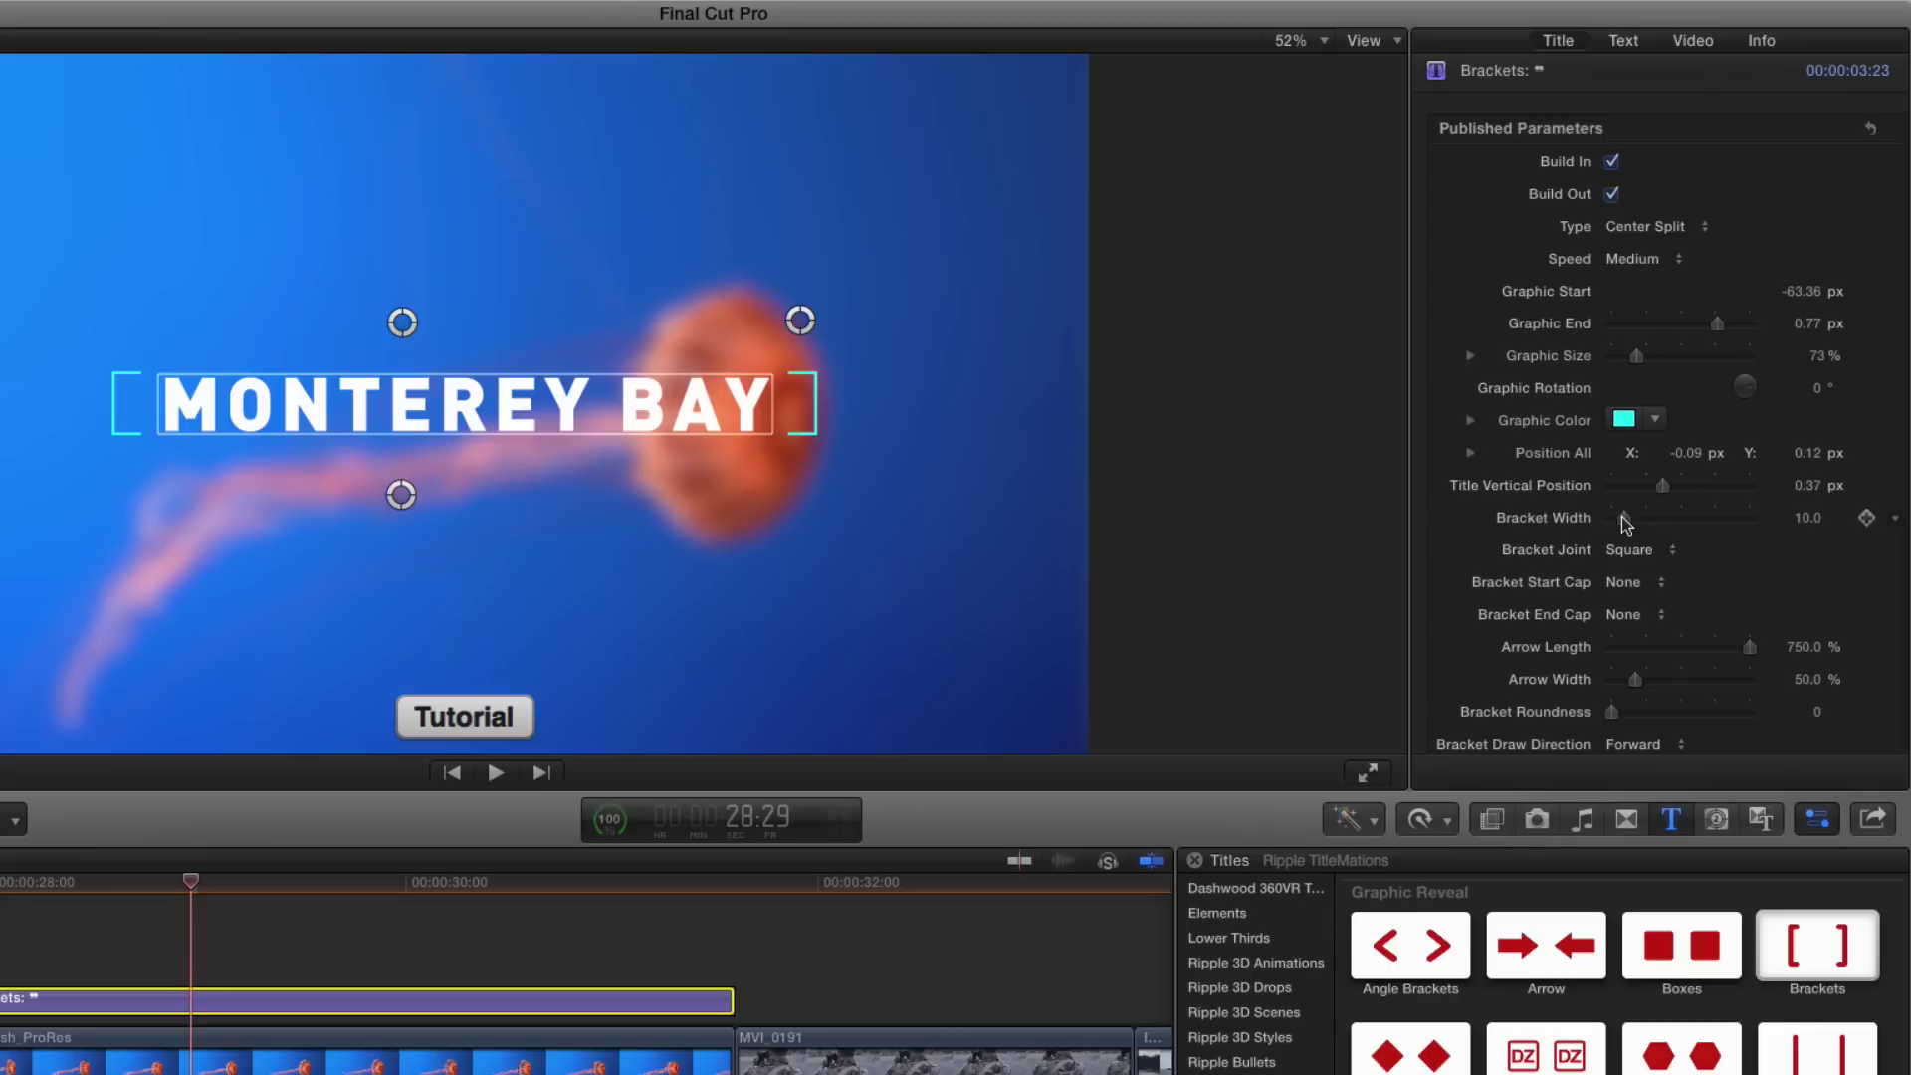
Set Bracket Joint to Round and thicken Bracket Width to 51
{"action": "mouse_move", "coordinate": [1626, 520]}
{"action": "left_mouse_down"}
{"action": "mouse_move", "coordinate": [1741, 528]}
{"action": "mouse_move", "coordinate": [1662, 526]}
{"action": "left_mouse_up"}
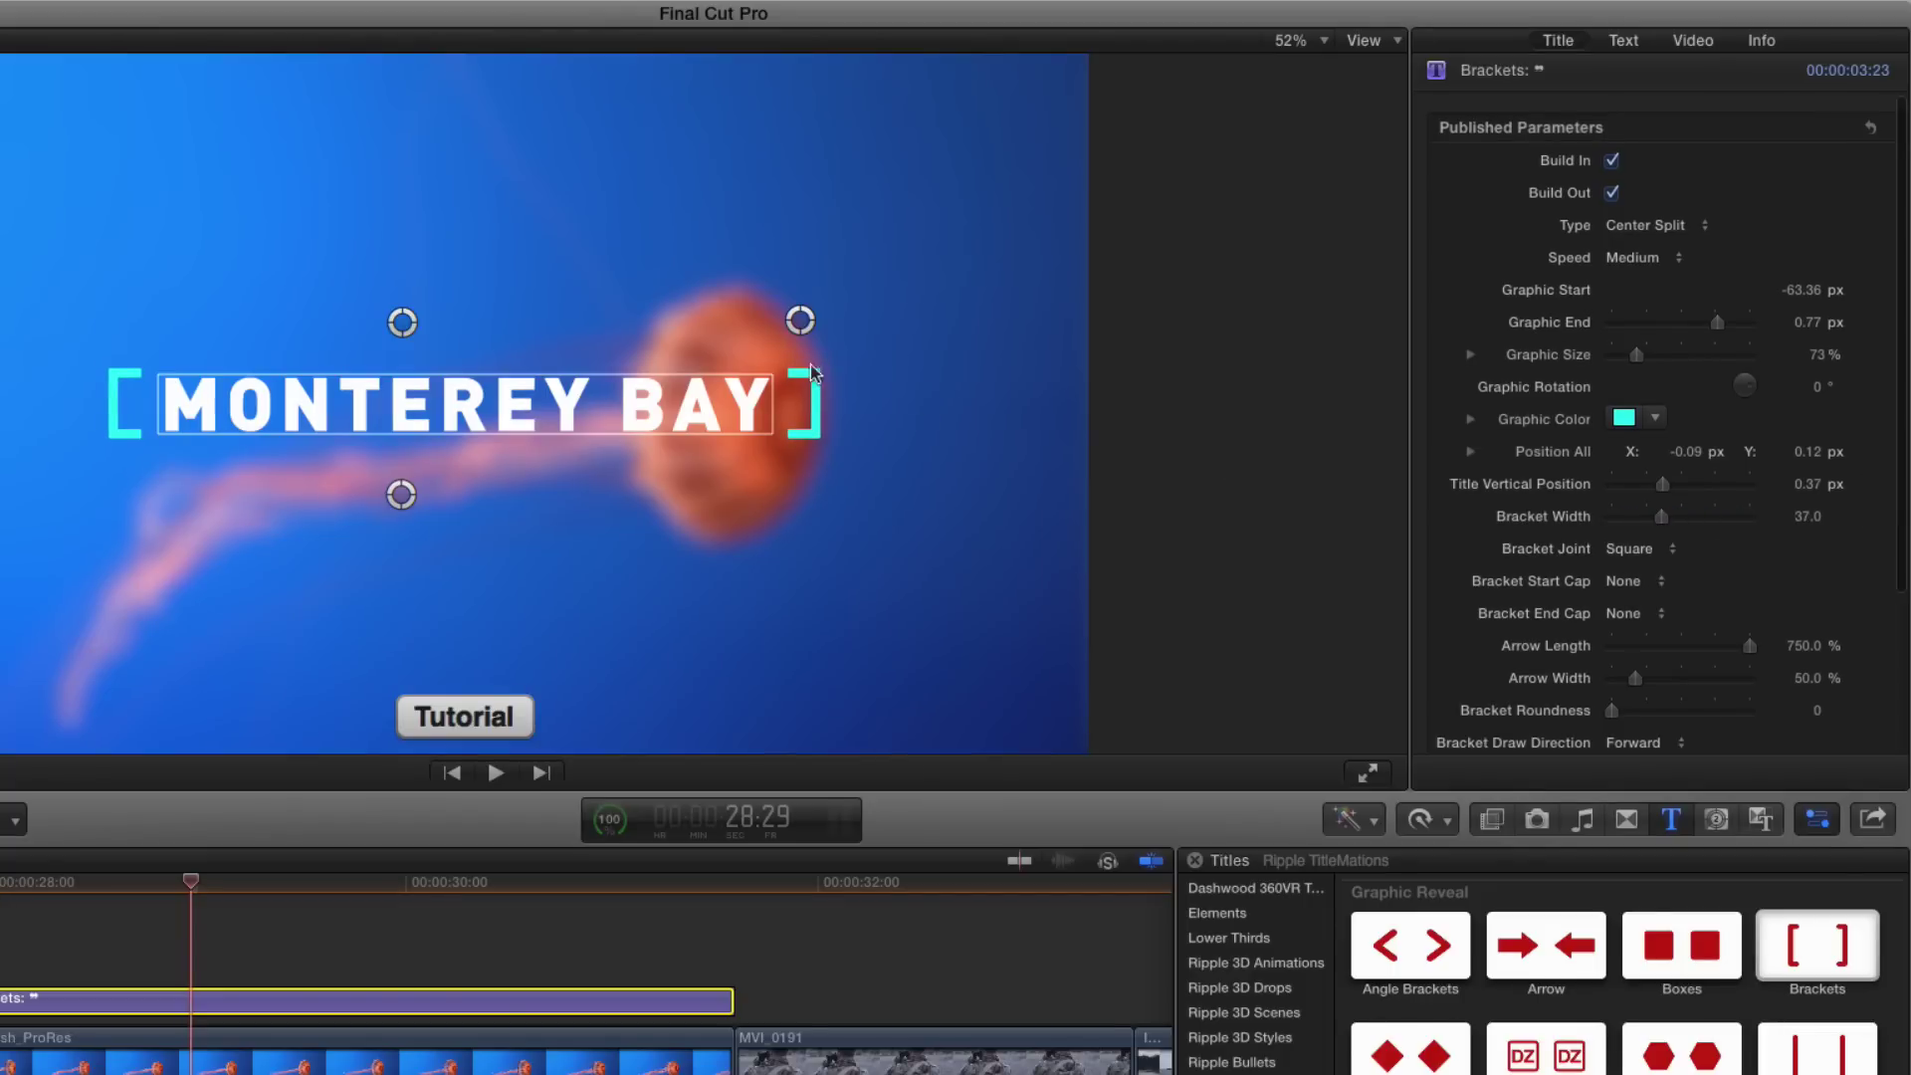
{"action": "left_click", "coordinate": [1633, 549]}
{"action": "left_click", "coordinate": [1638, 570]}
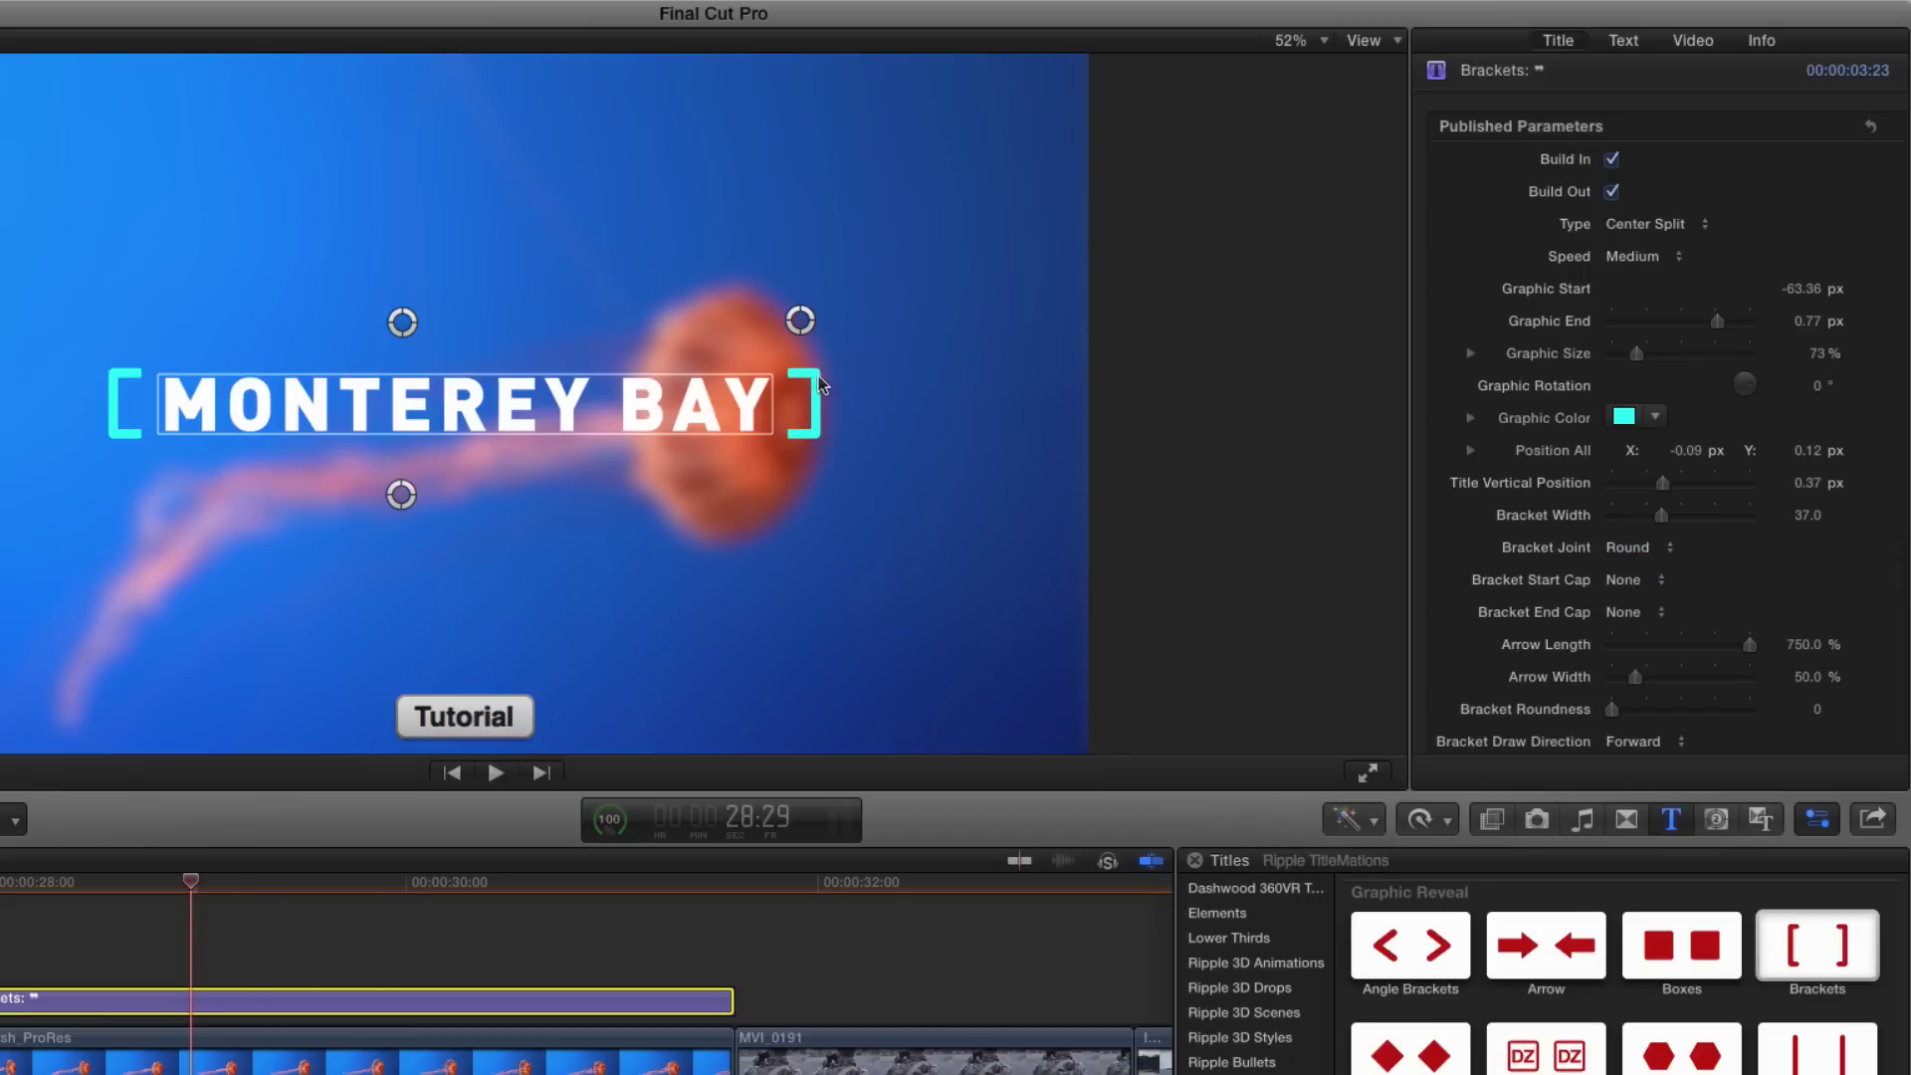
{"action": "left_click", "coordinate": [1633, 549]}
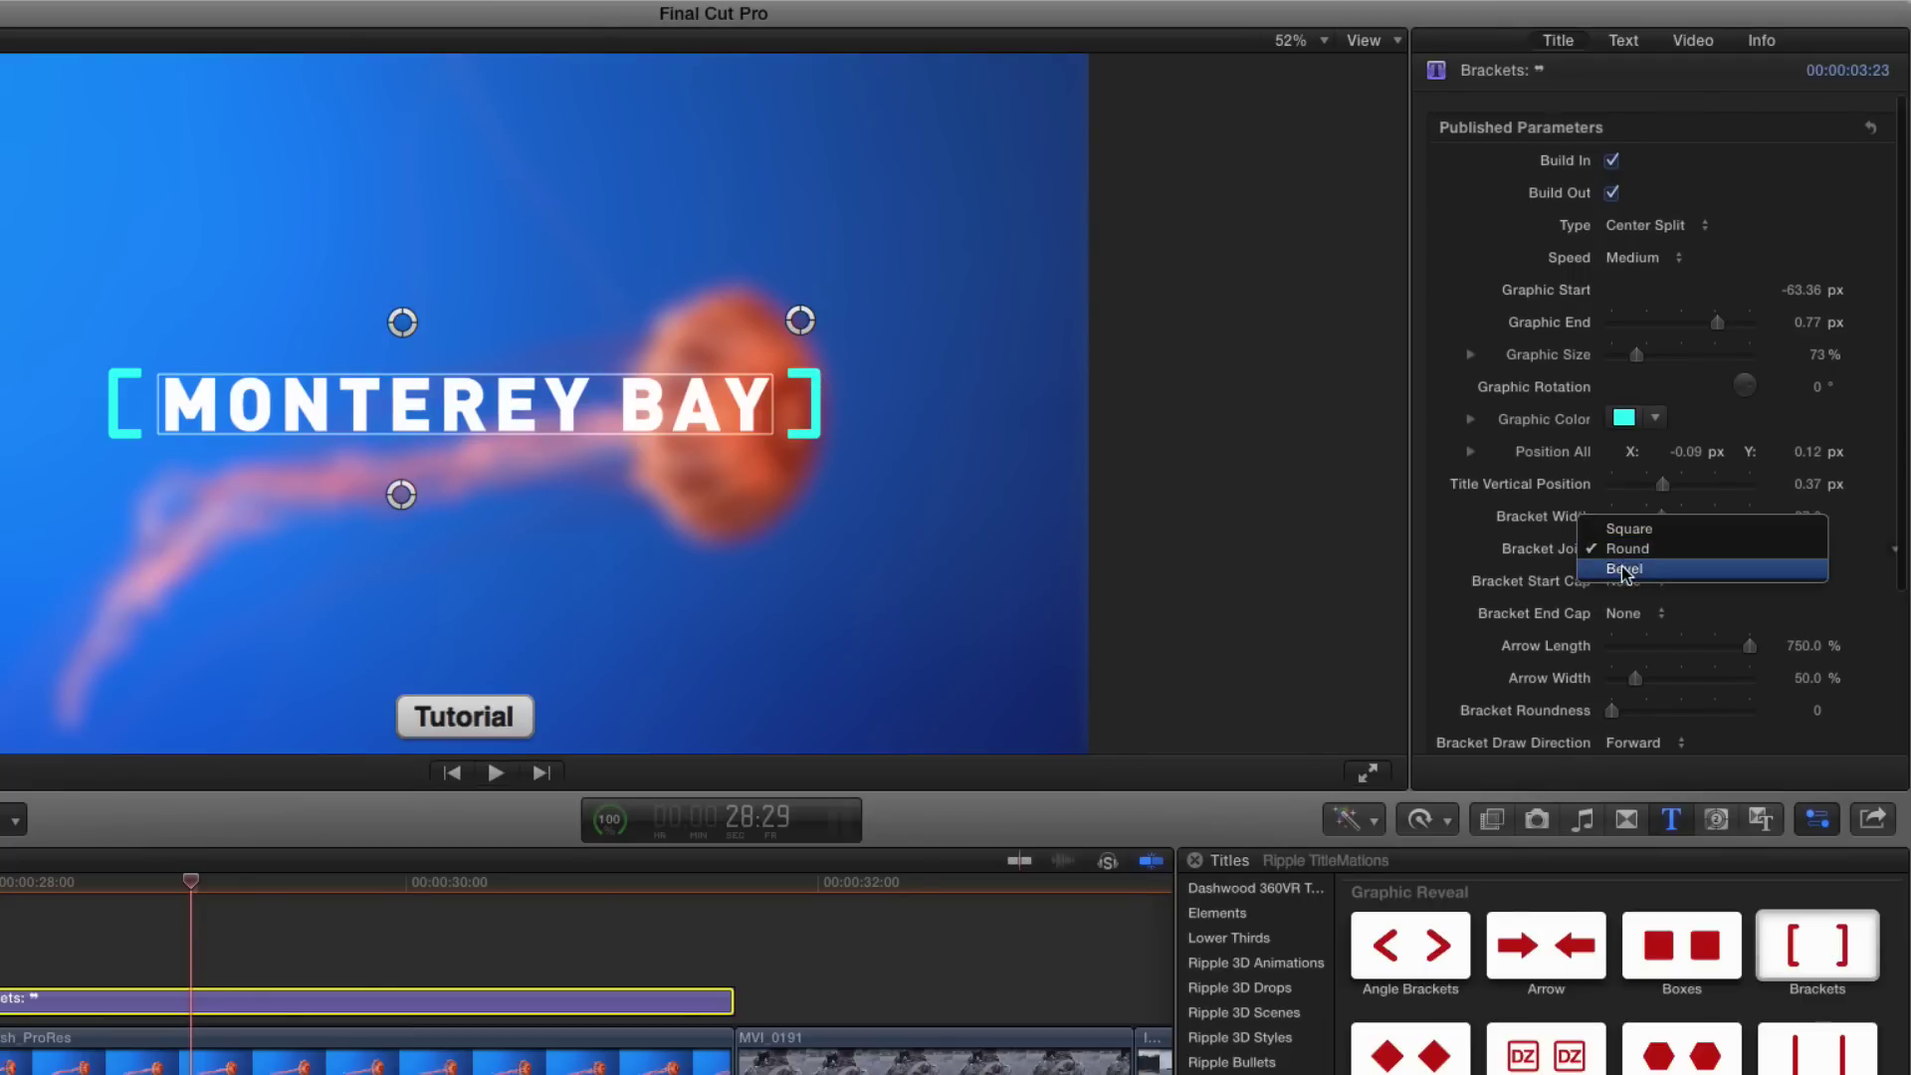
{"action": "left_click", "coordinate": [1637, 572]}
{"action": "left_click", "coordinate": [1637, 581]}
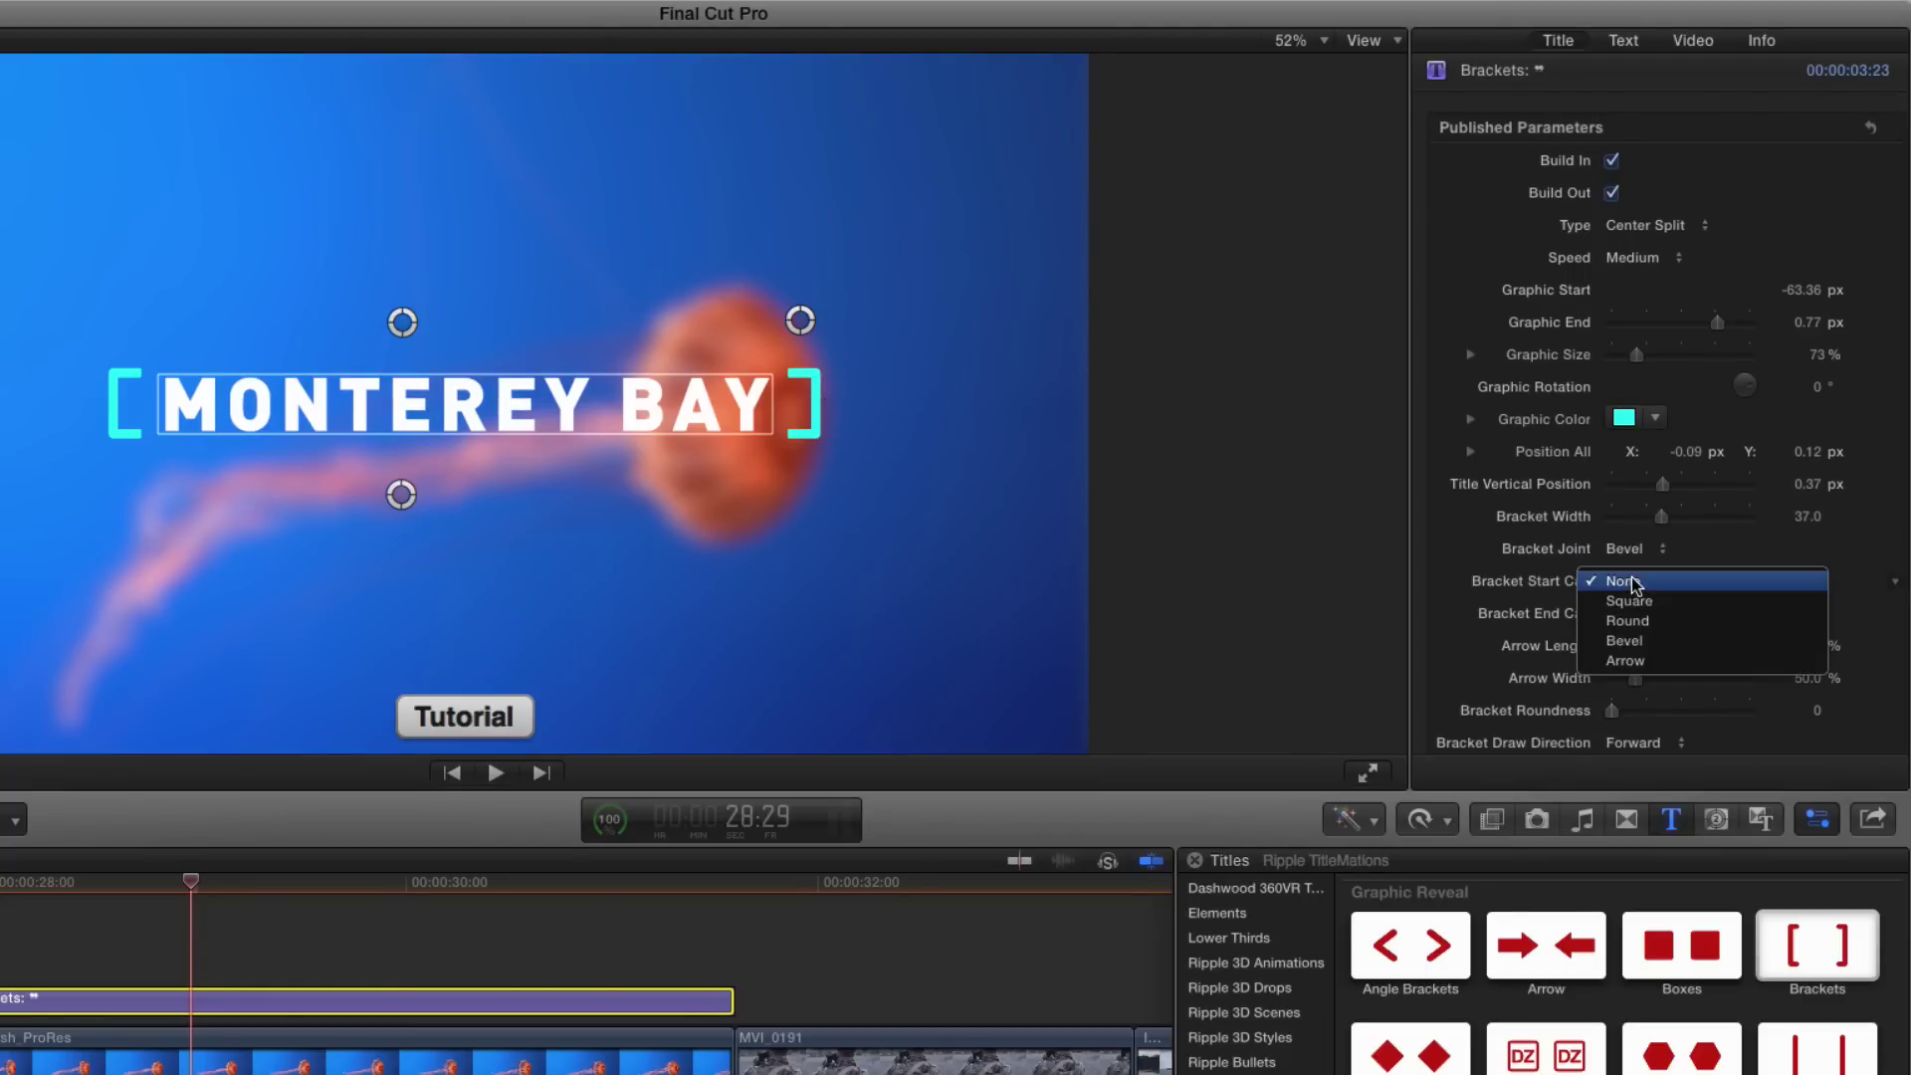
{"action": "left_click", "coordinate": [1610, 549]}
{"action": "left_click", "coordinate": [1628, 548]}
{"action": "left_click", "coordinate": [1629, 529]}
{"action": "left_click_drag", "start_coordinate": [1661, 516], "coordinate": [1683, 516]}
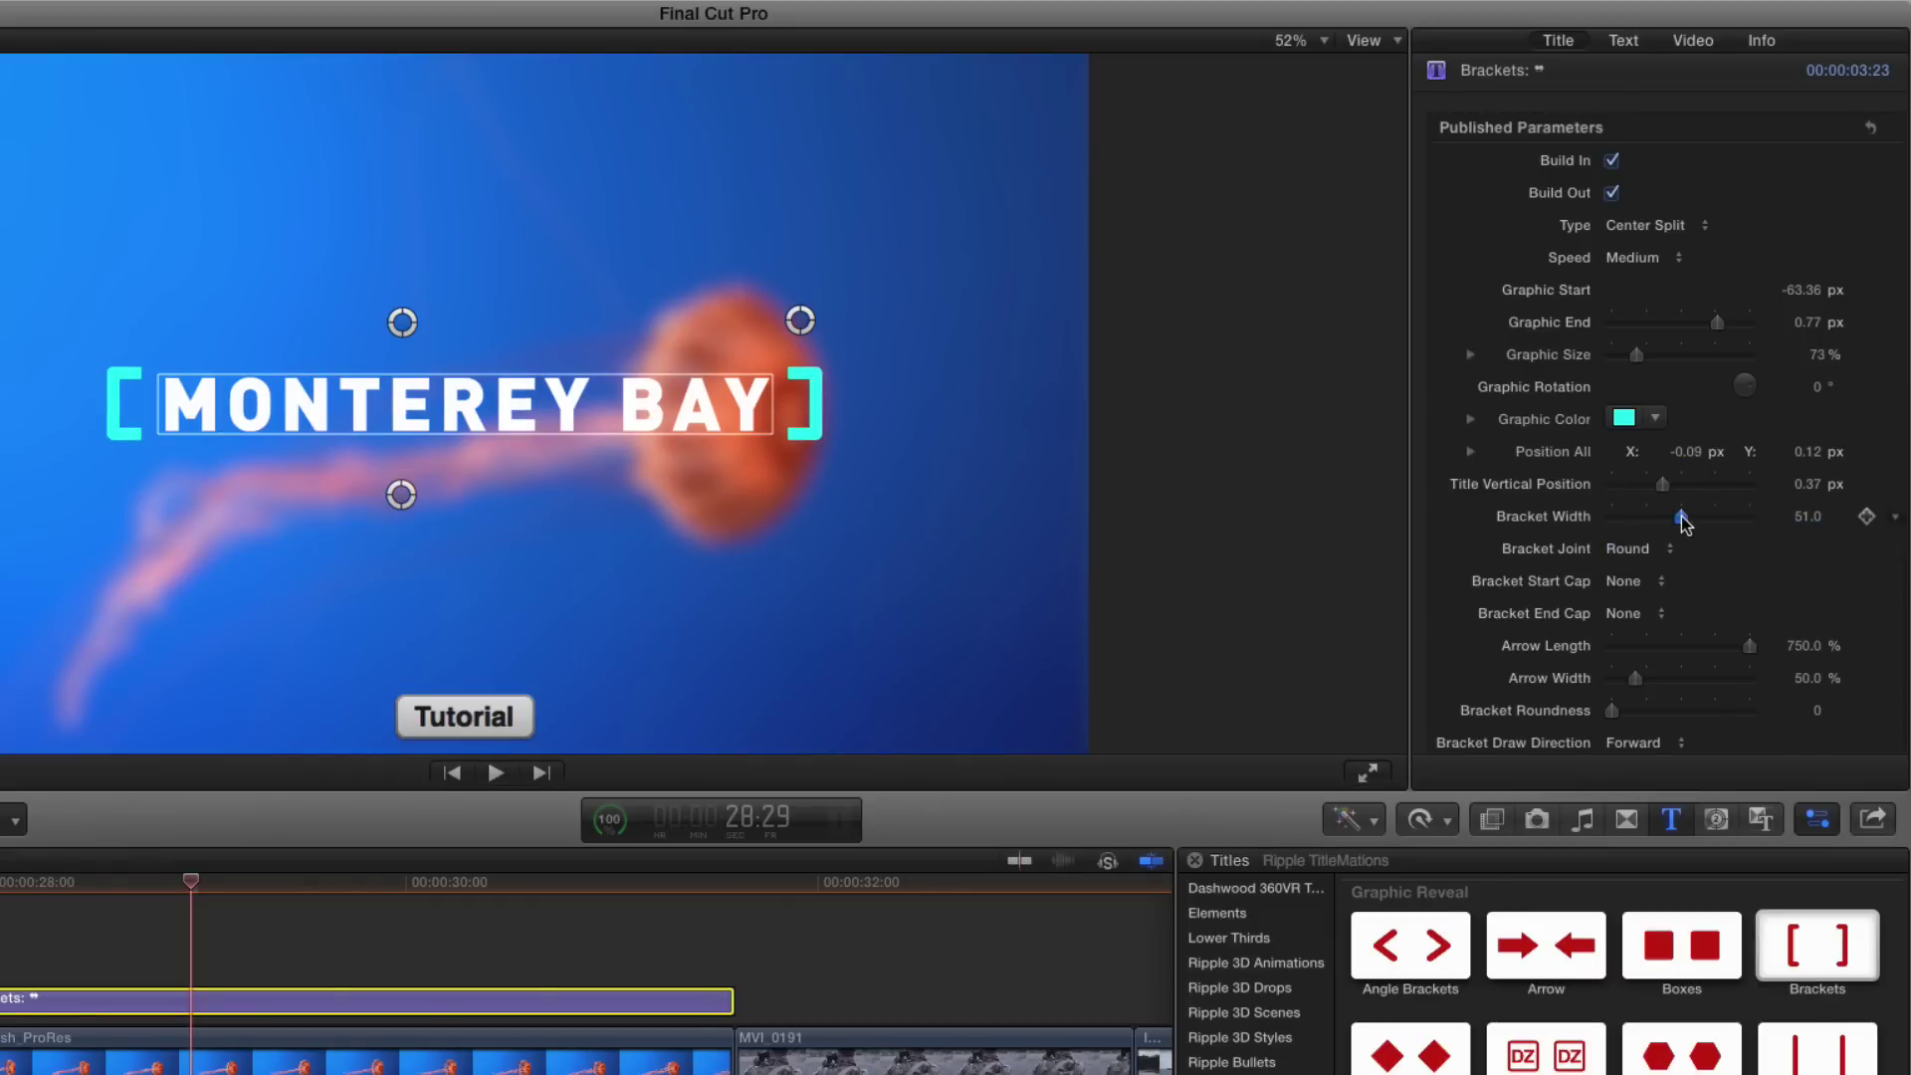
Give the brackets Round start and end caps
{"action": "left_click", "coordinate": [1643, 586]}
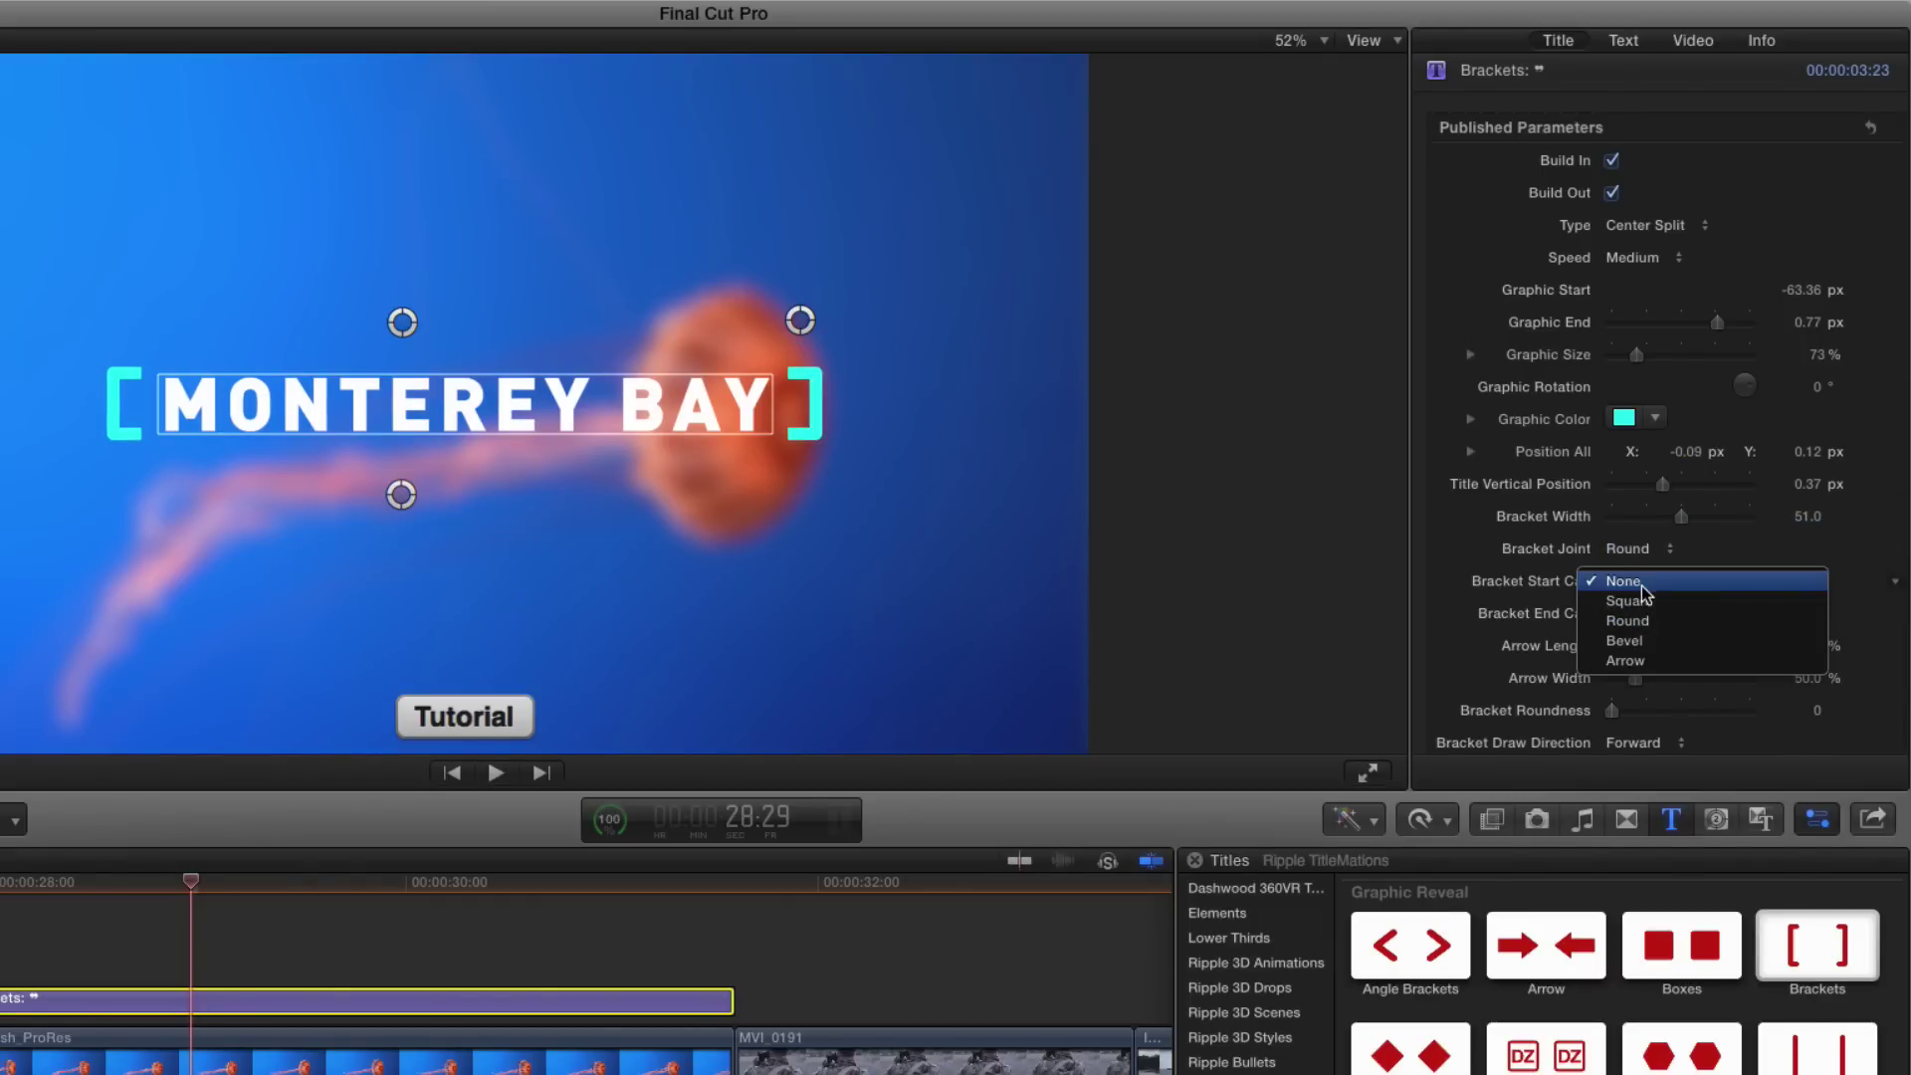
{"action": "left_click", "coordinate": [1645, 620]}
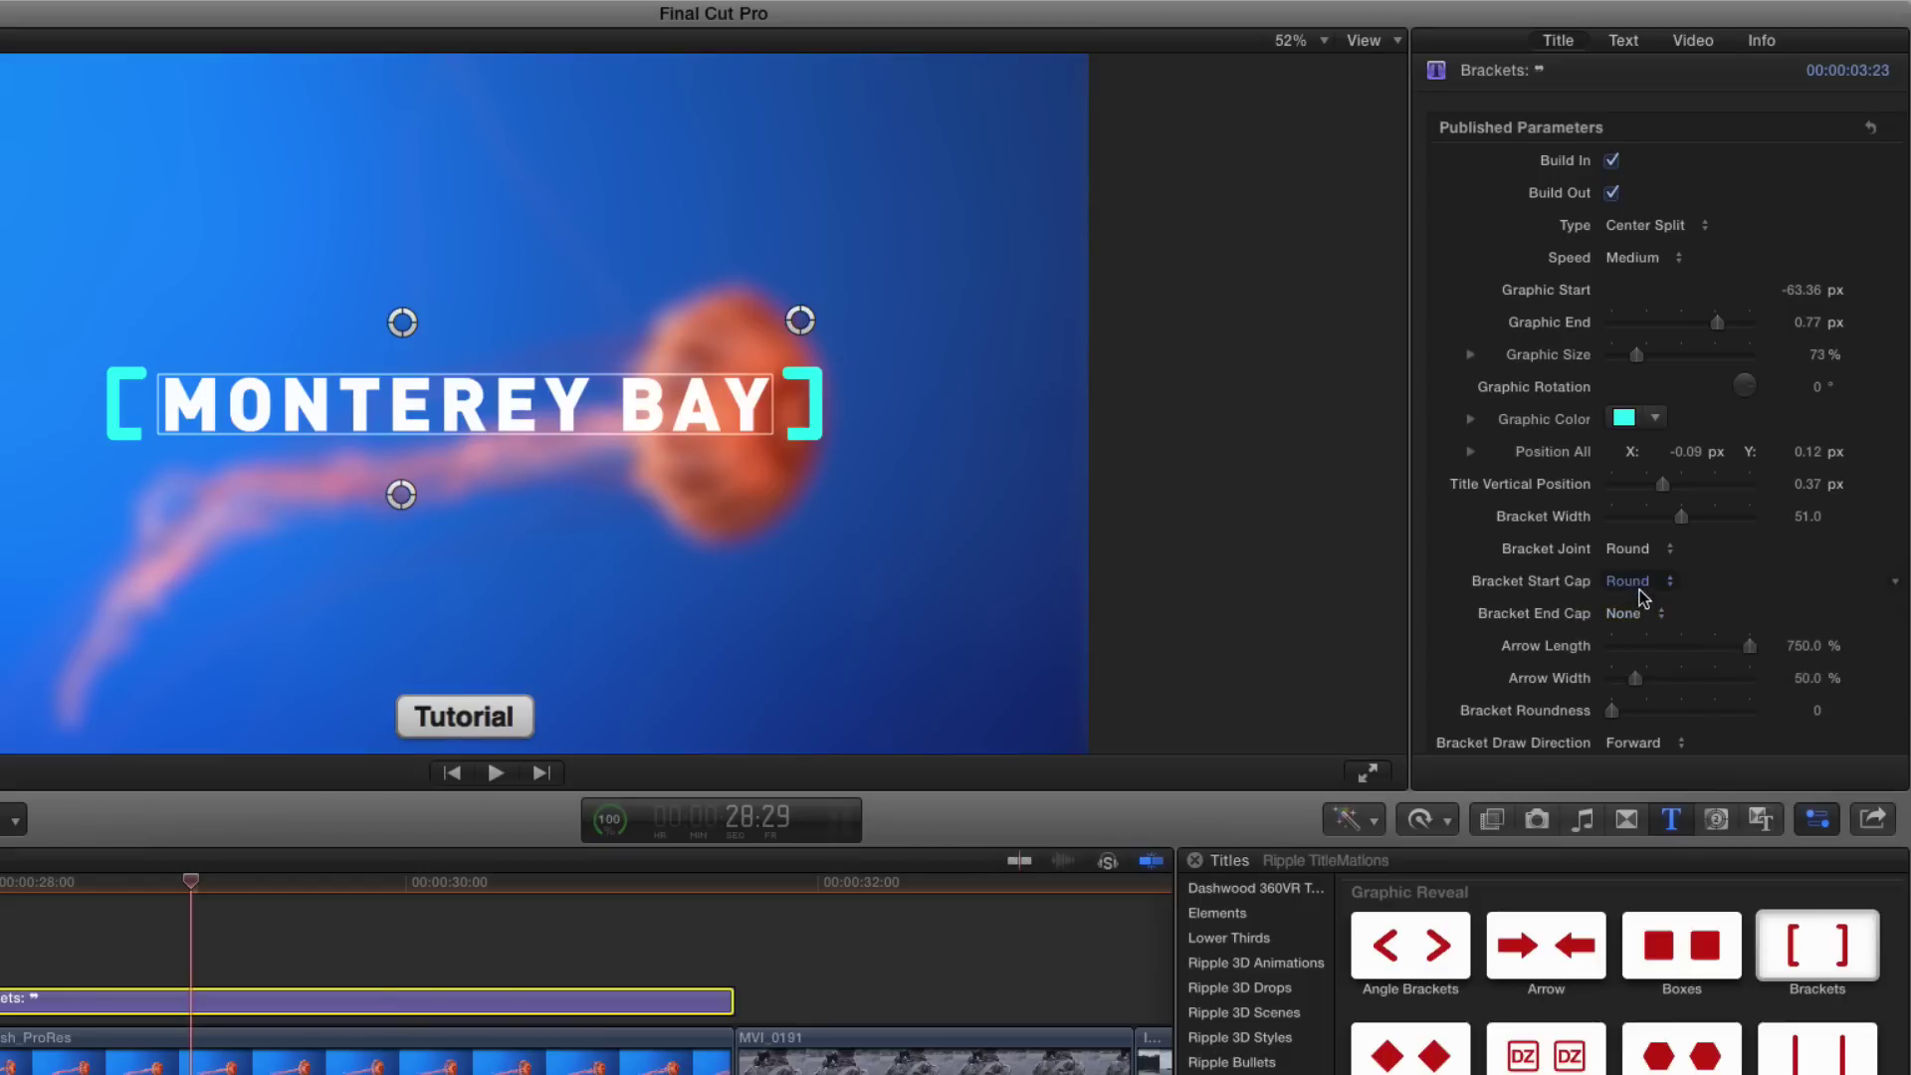
{"action": "left_click", "coordinate": [1637, 613]}
{"action": "left_click", "coordinate": [1645, 657]}
Set Bracket Roundness to 42 and thin Bracket Width to 26
{"action": "scroll", "coordinate": [1670, 575], "scroll_direction": "down", "scroll_amount": 3}
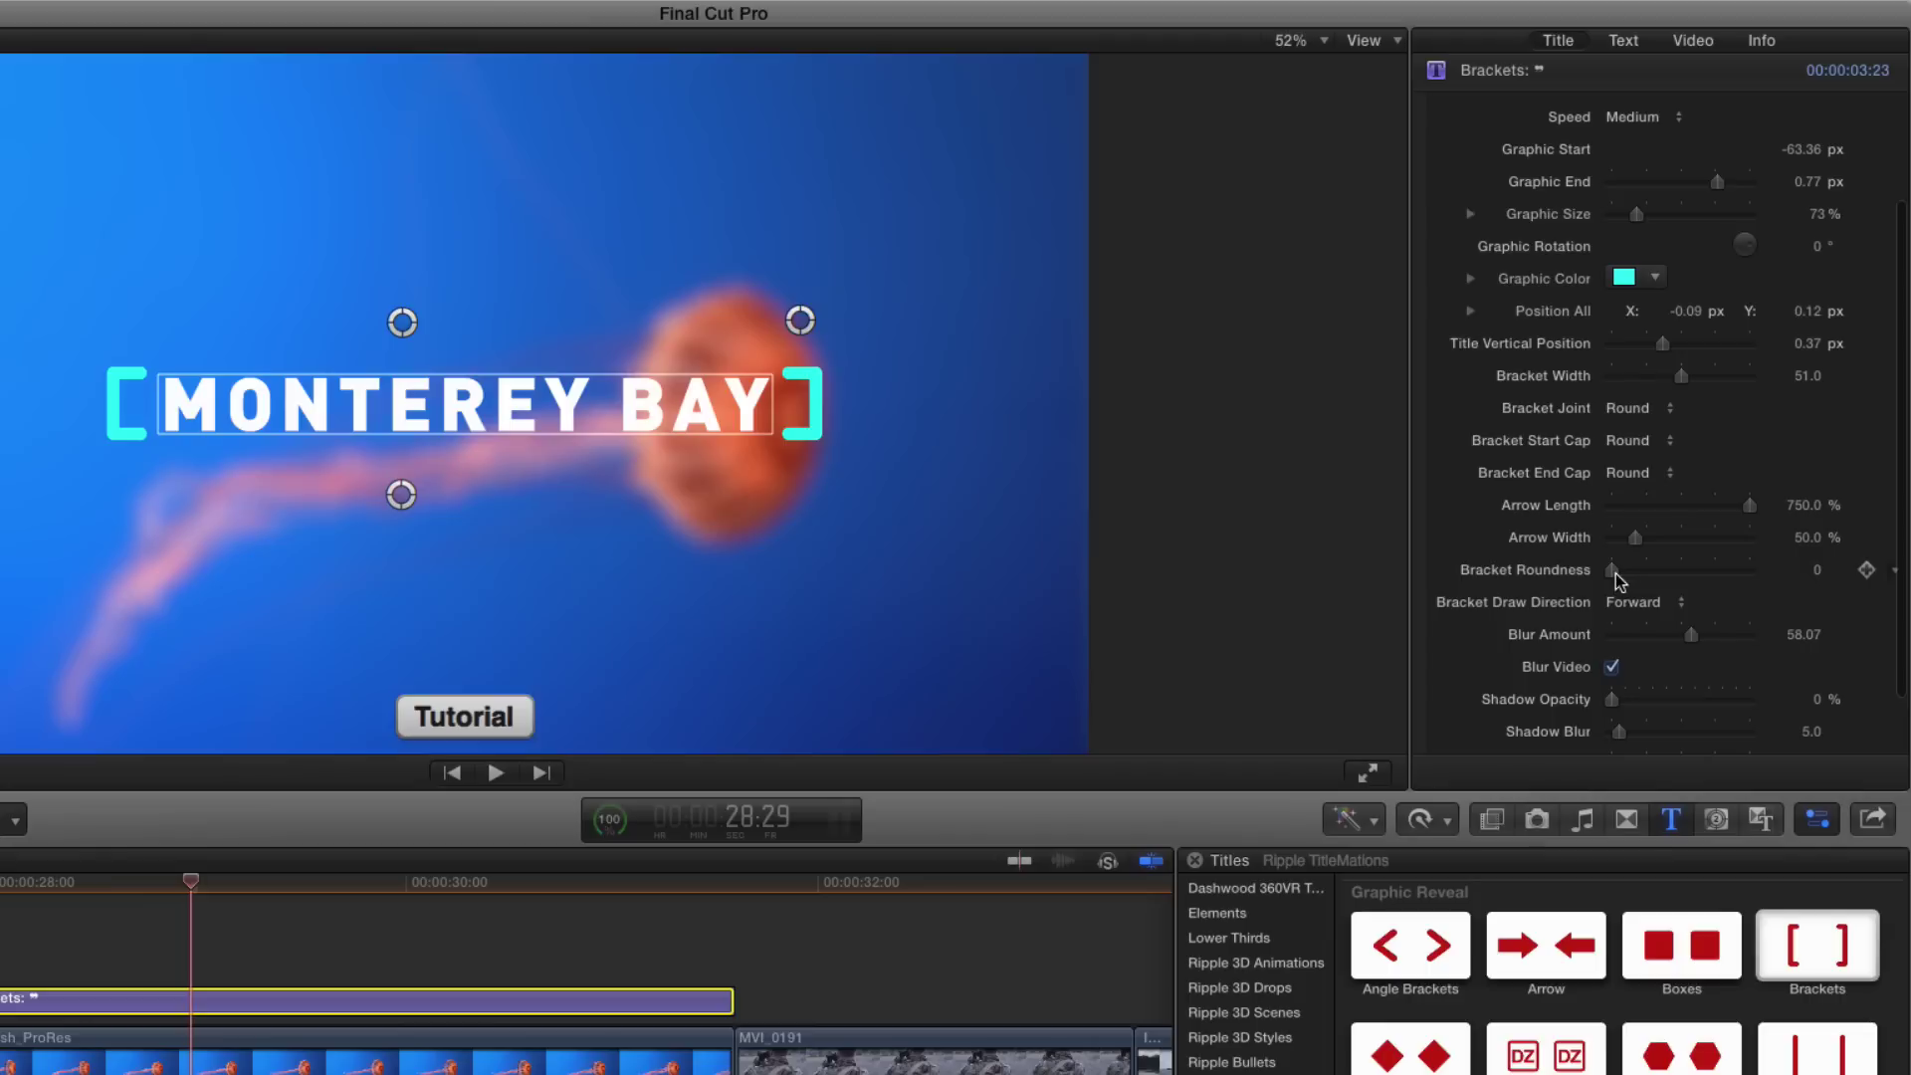
{"action": "left_click_drag", "start_coordinate": [1615, 573], "coordinate": [1744, 575]}
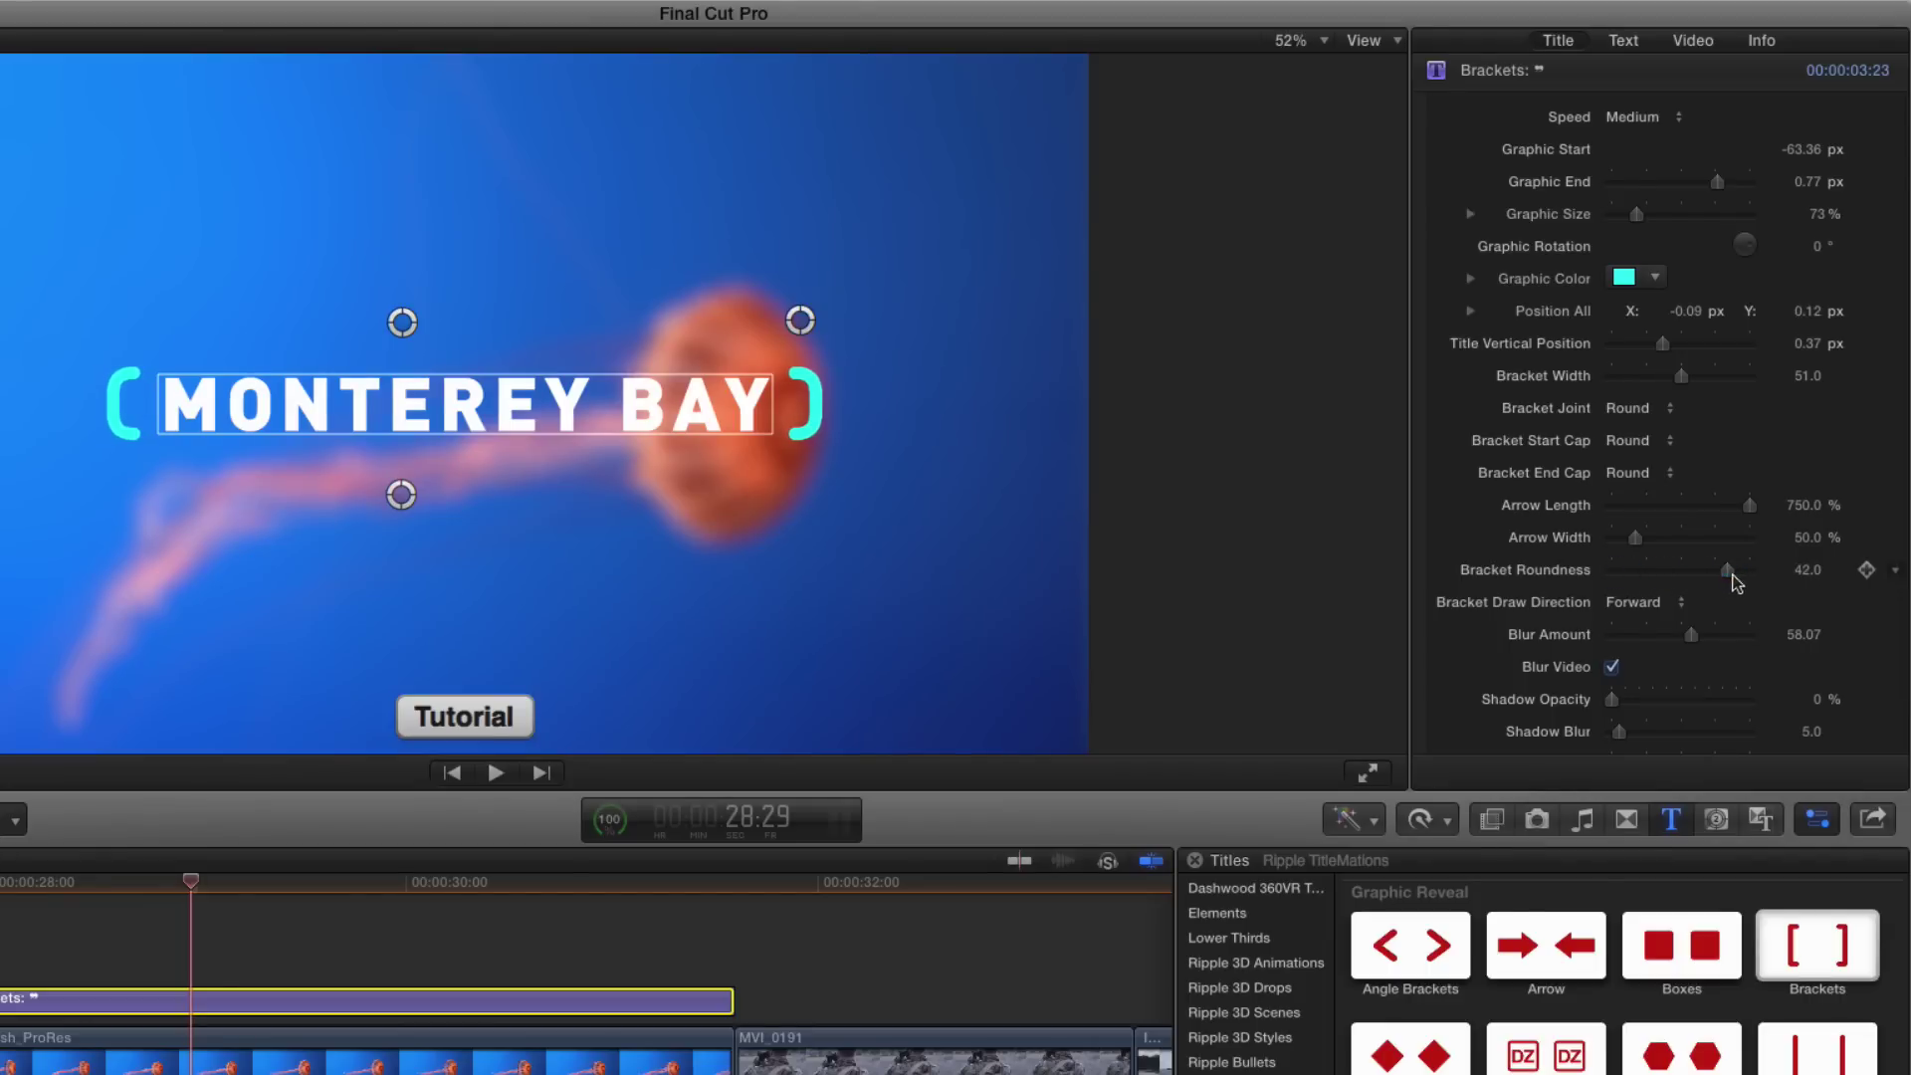
{"action": "left_click_drag", "start_coordinate": [1681, 378], "coordinate": [1644, 382]}
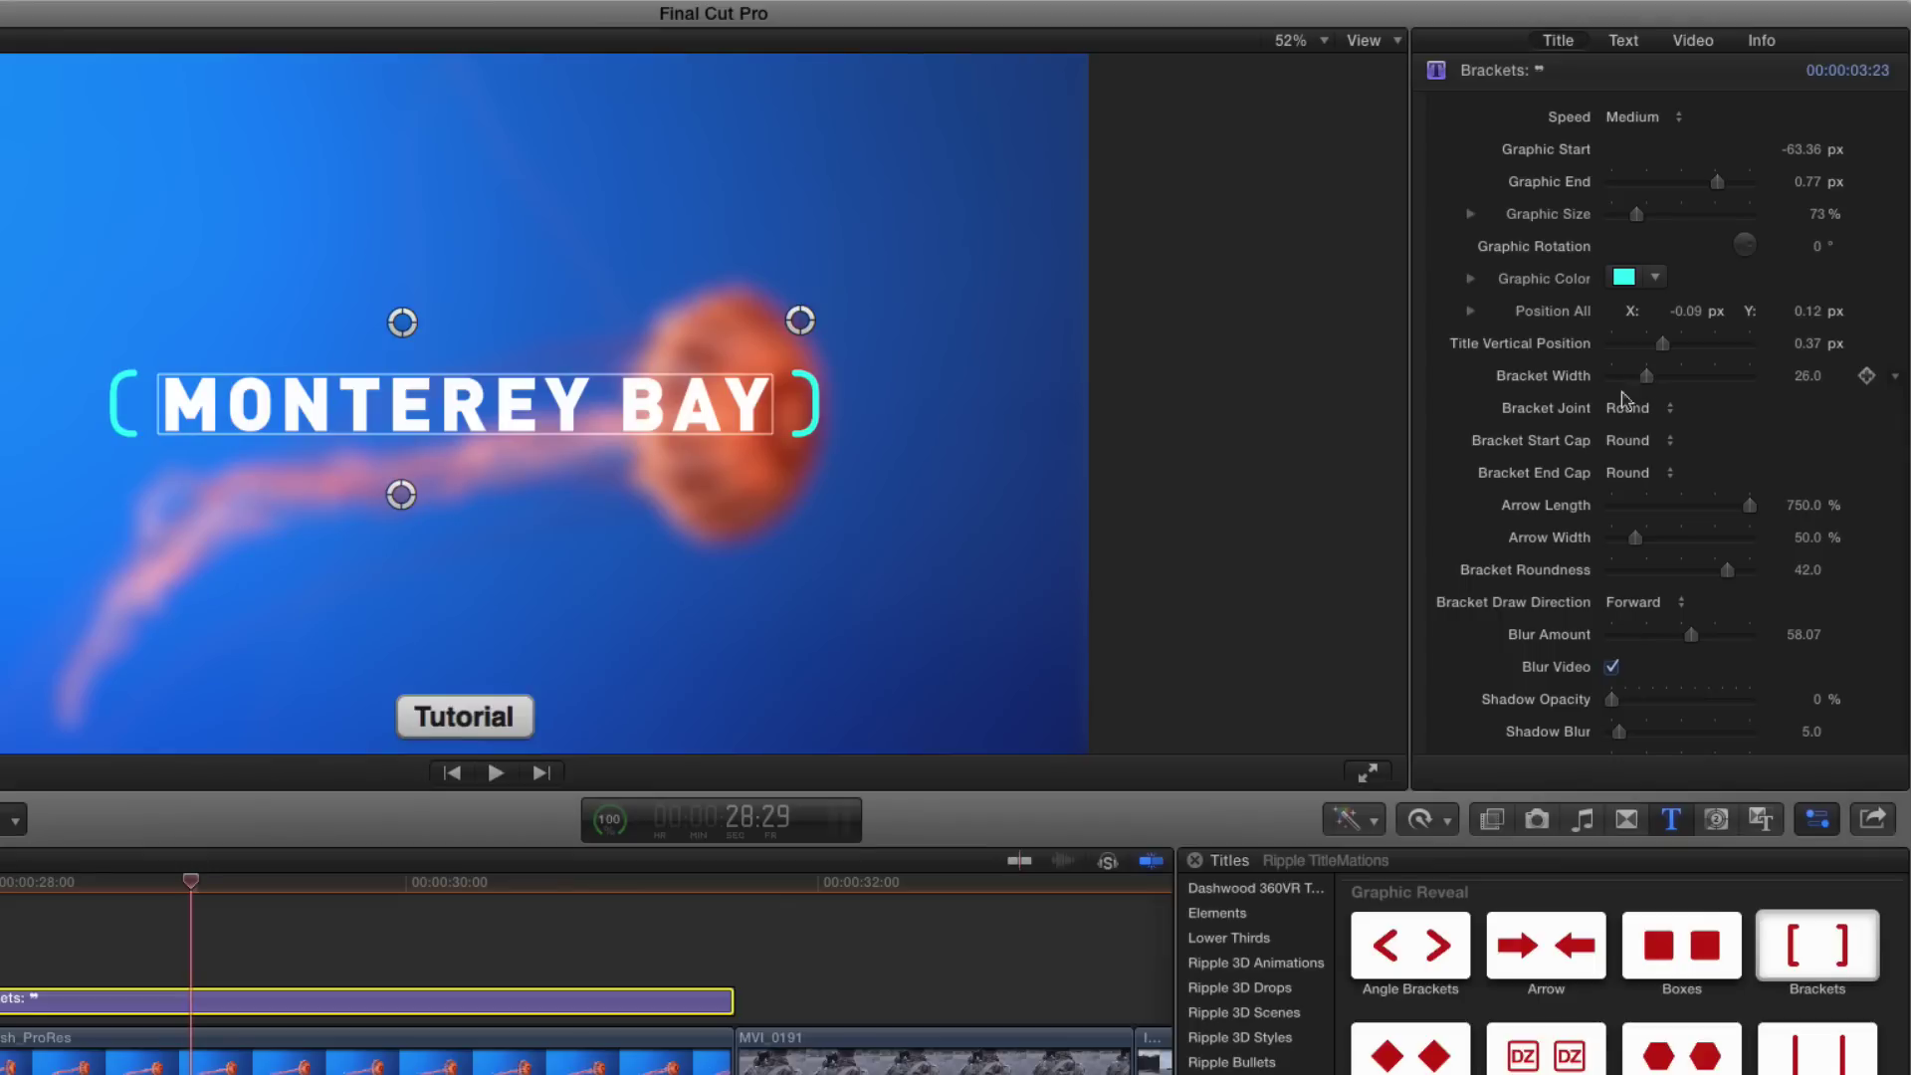
Add a drop shadow with Opacity 100%, Distance 36 and Blur 19, then preview
{"action": "scroll", "coordinate": [1618, 478], "scroll_direction": "down", "scroll_amount": 2}
{"action": "left_click_drag", "start_coordinate": [1613, 629], "coordinate": [1826, 633]}
{"action": "mouse_move", "coordinate": [1635, 693]}
{"action": "left_mouse_down"}
{"action": "mouse_move", "coordinate": [1661, 694]}
{"action": "mouse_move", "coordinate": [1630, 662]}
{"action": "mouse_move", "coordinate": [1646, 663]}
{"action": "left_mouse_up"}
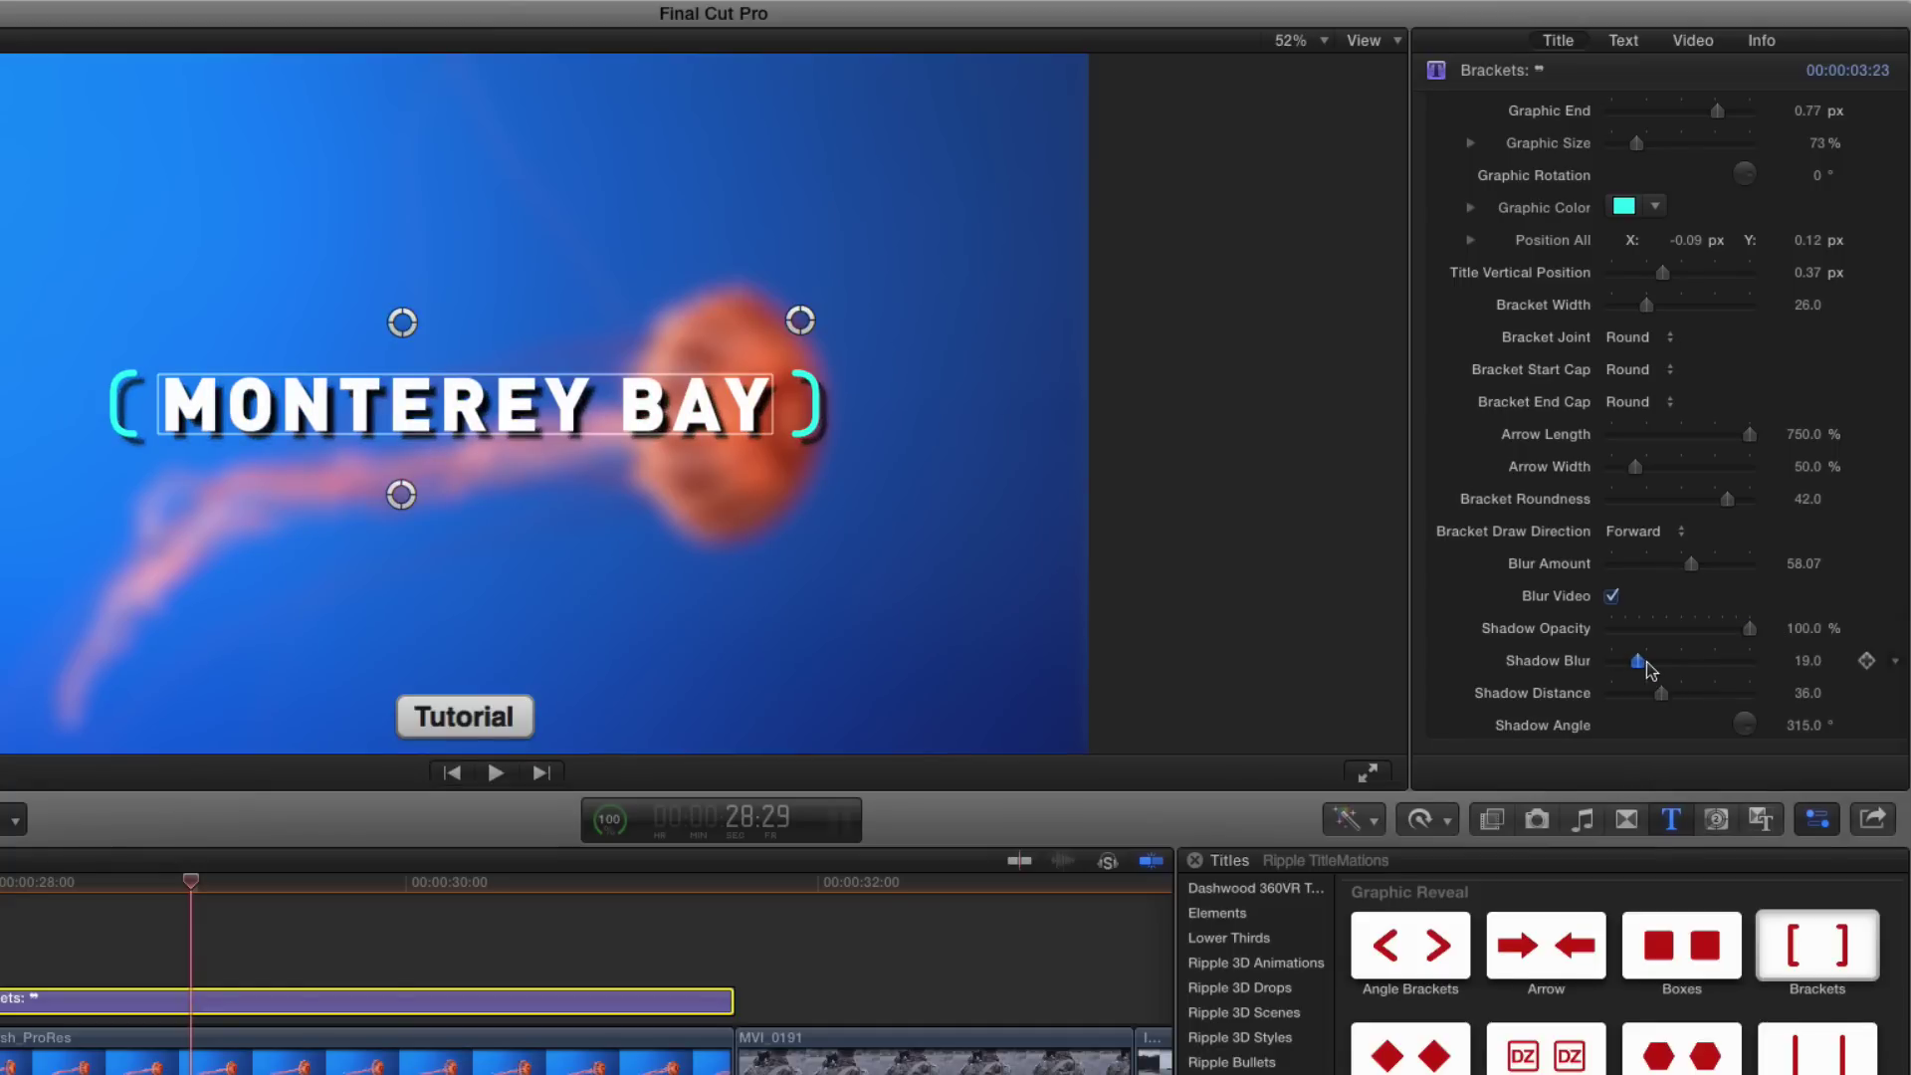
{"action": "key", "text": "slash"}
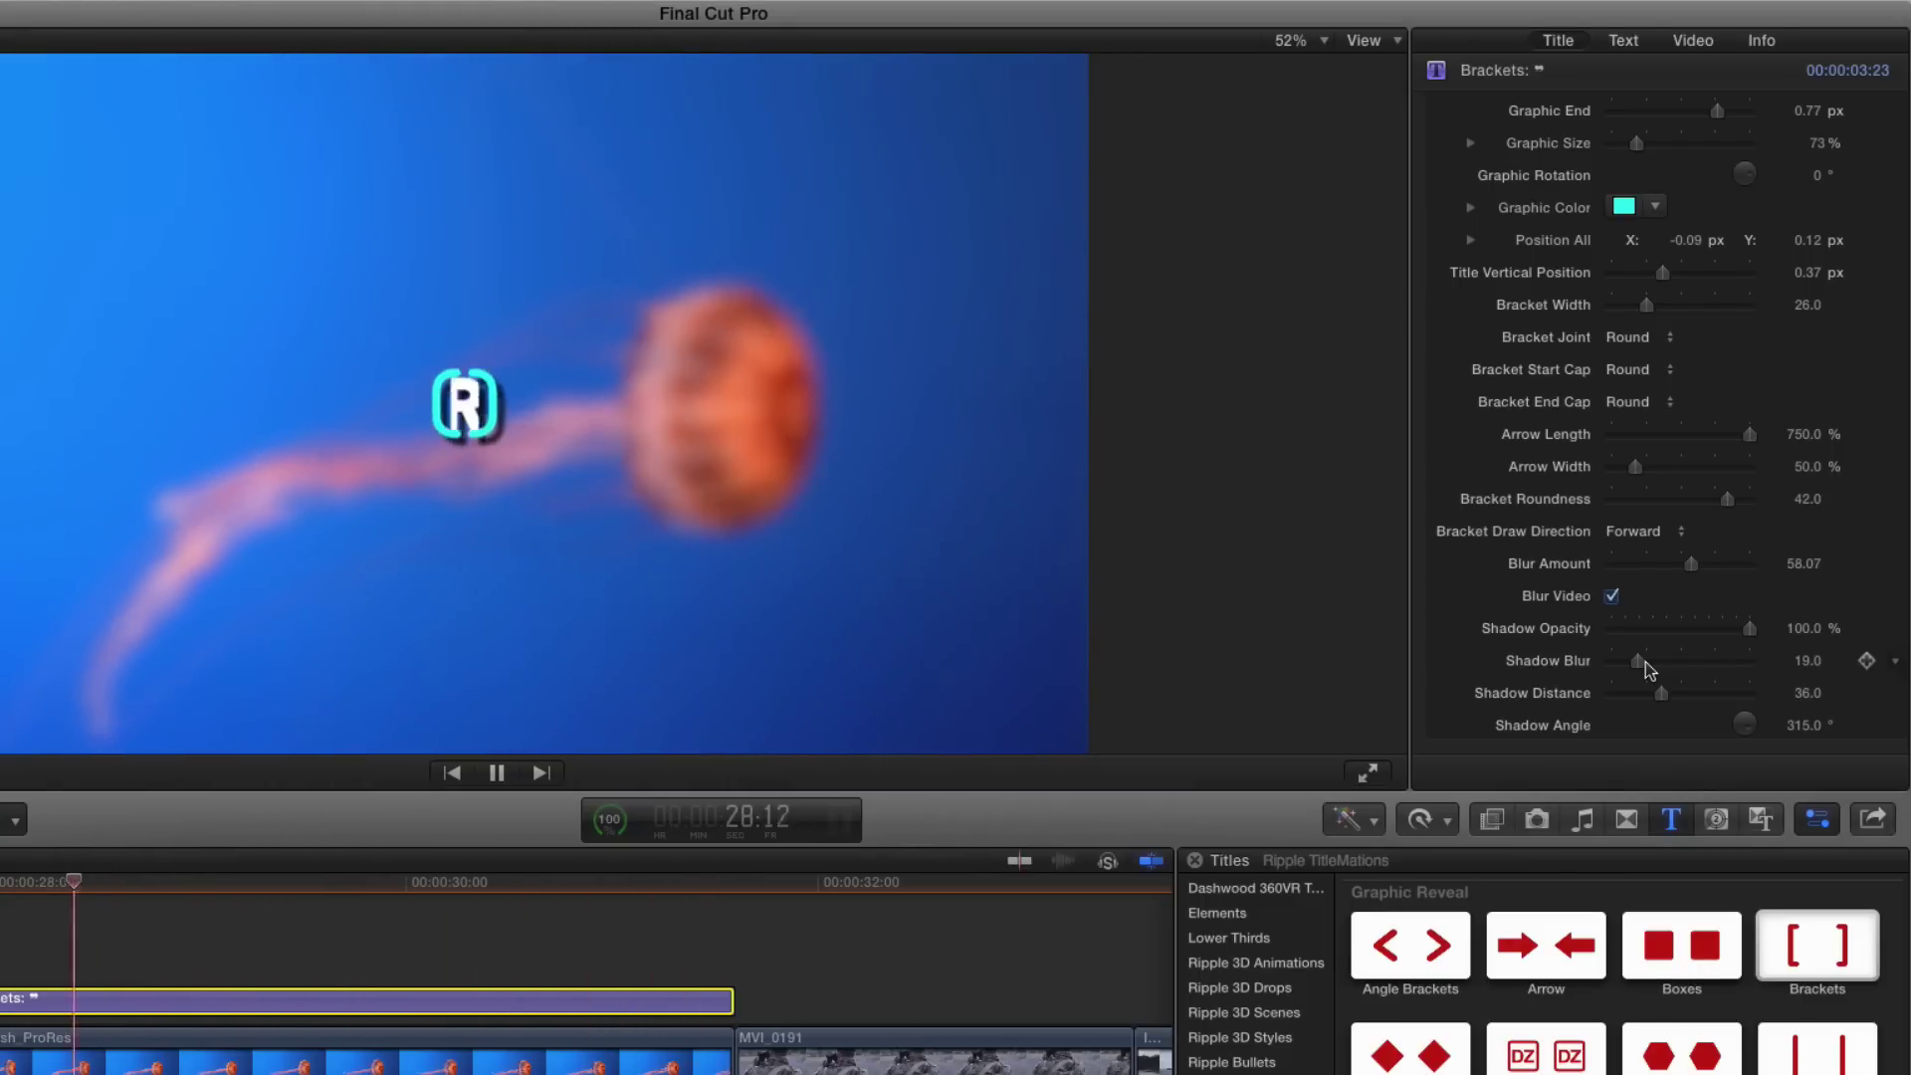
{"action": "key", "text": "space"}
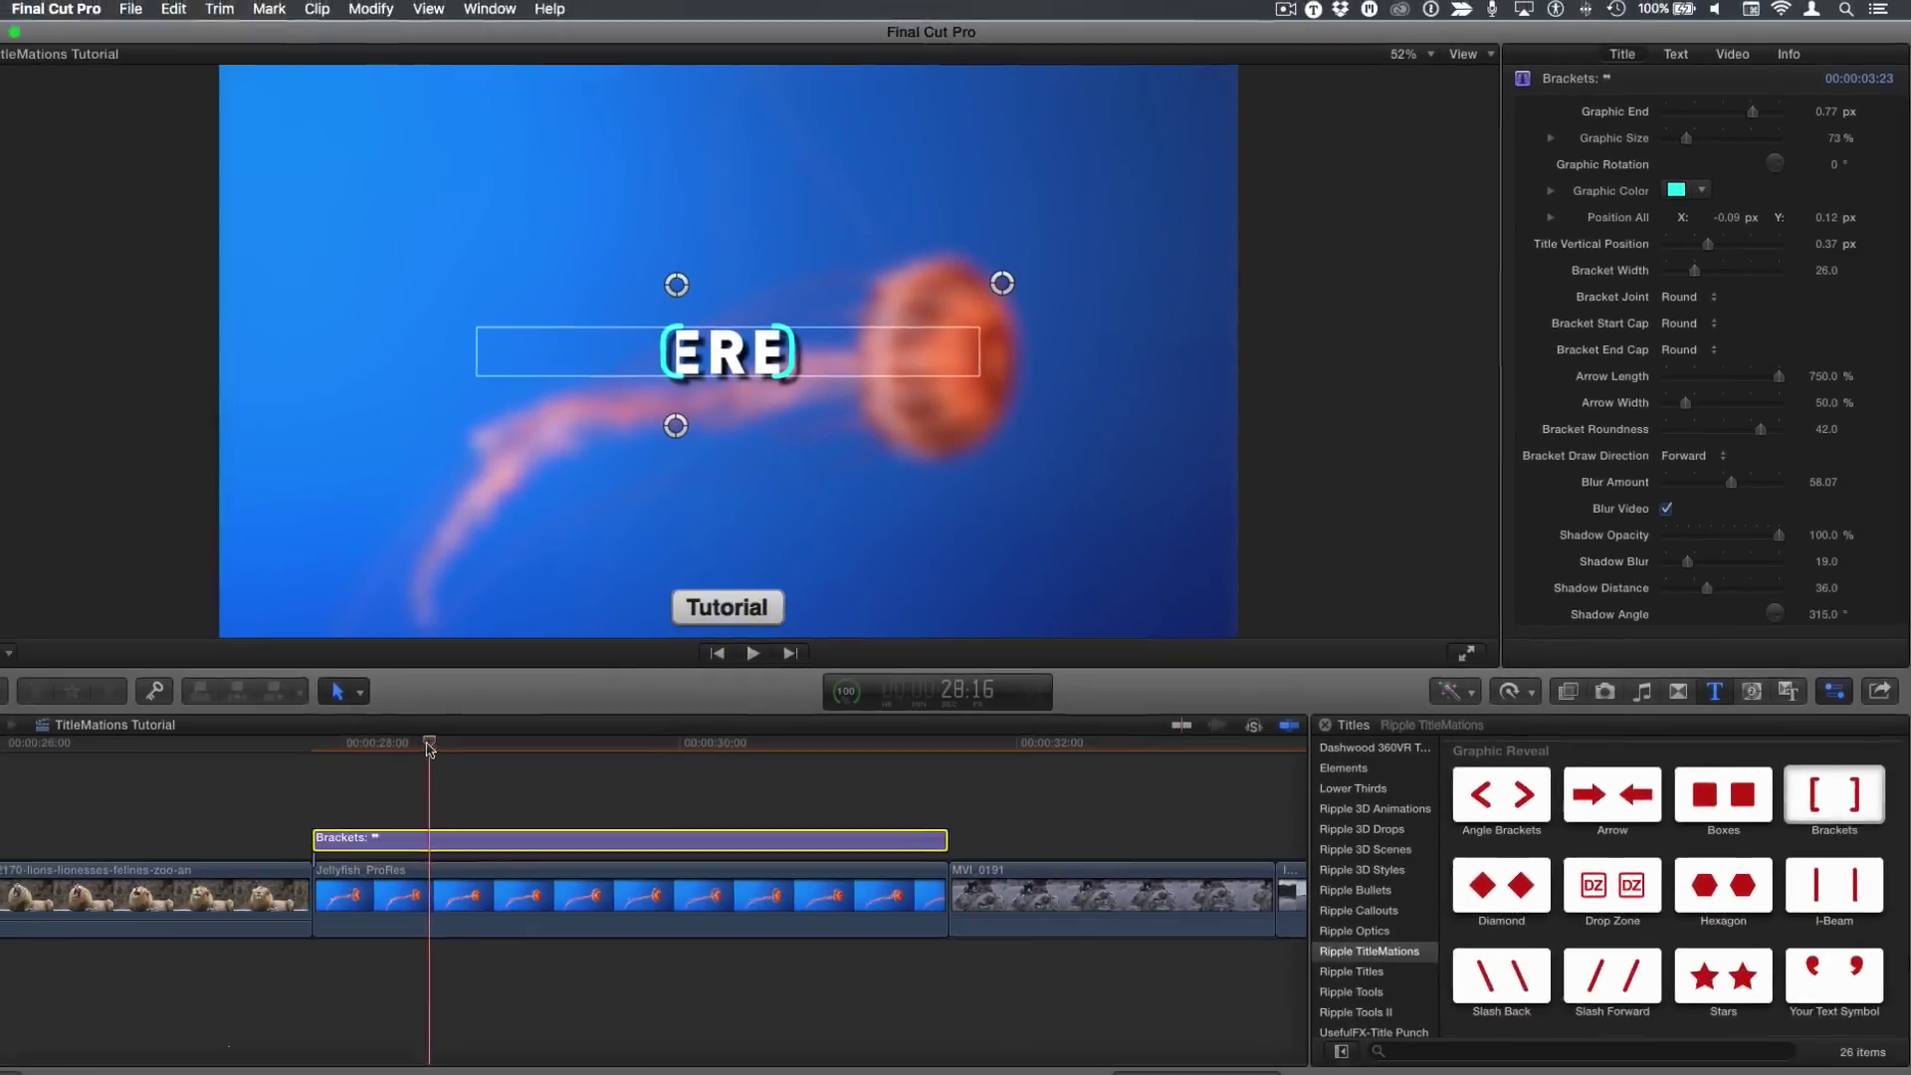
Return to the title's start and set Graphic Start to -56.58 px
{"action": "left_click", "coordinate": [36, 884]}
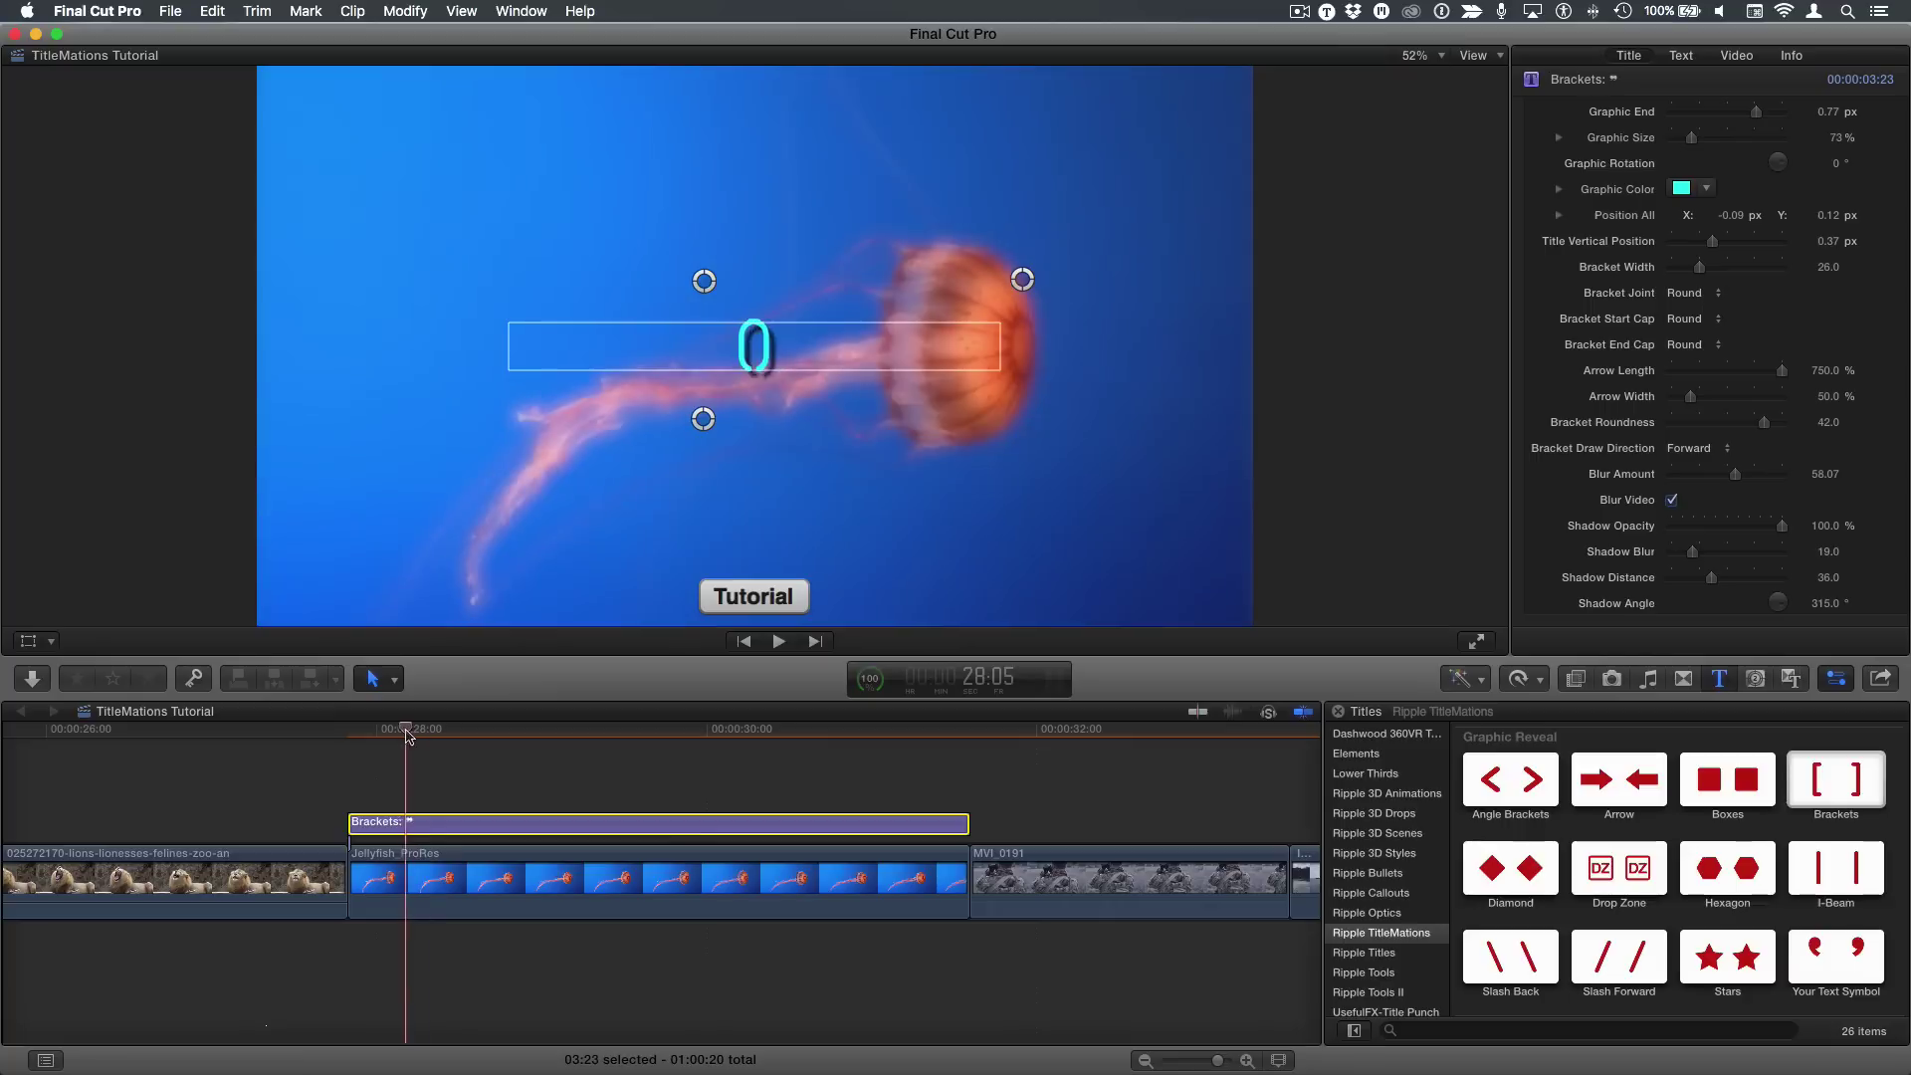
{"action": "left_click_drag", "start_coordinate": [411, 730], "coordinate": [417, 730]}
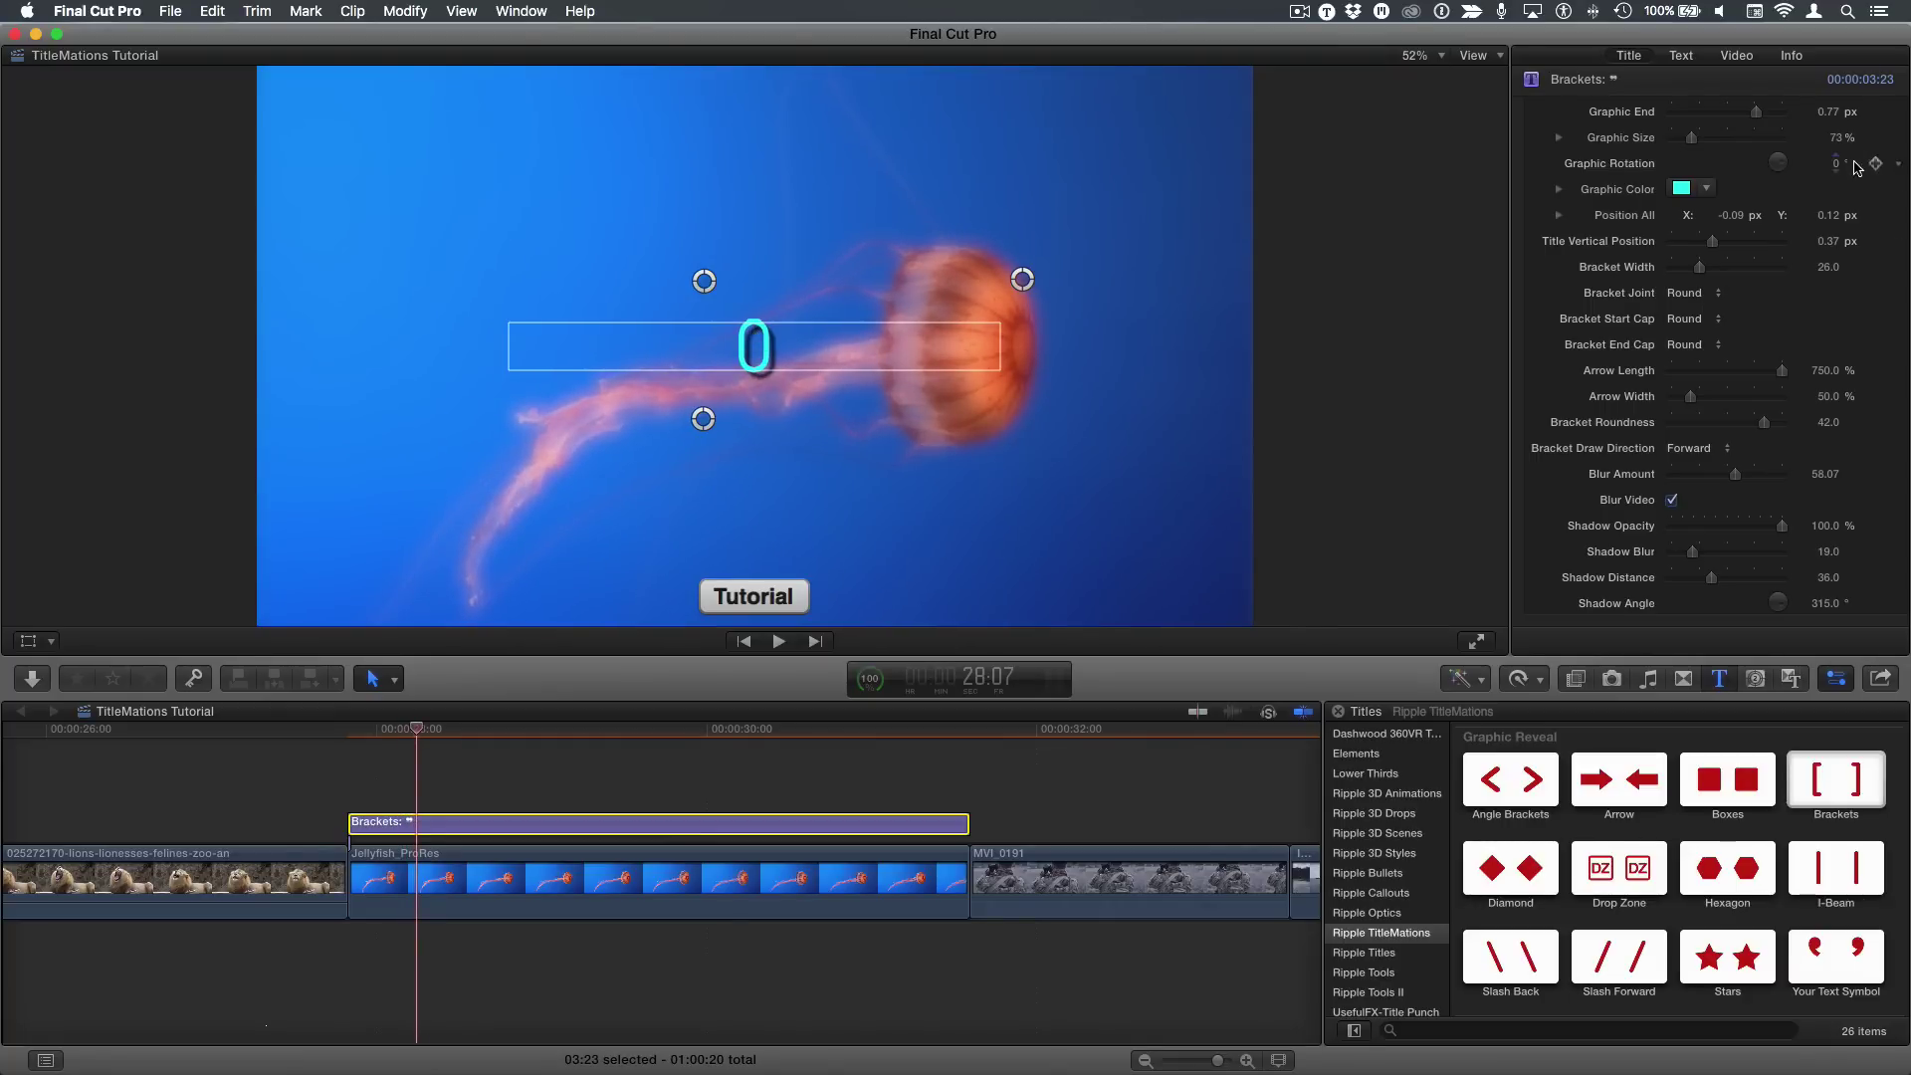
{"action": "scroll", "coordinate": [1782, 189], "scroll_direction": "up", "scroll_amount": 3}
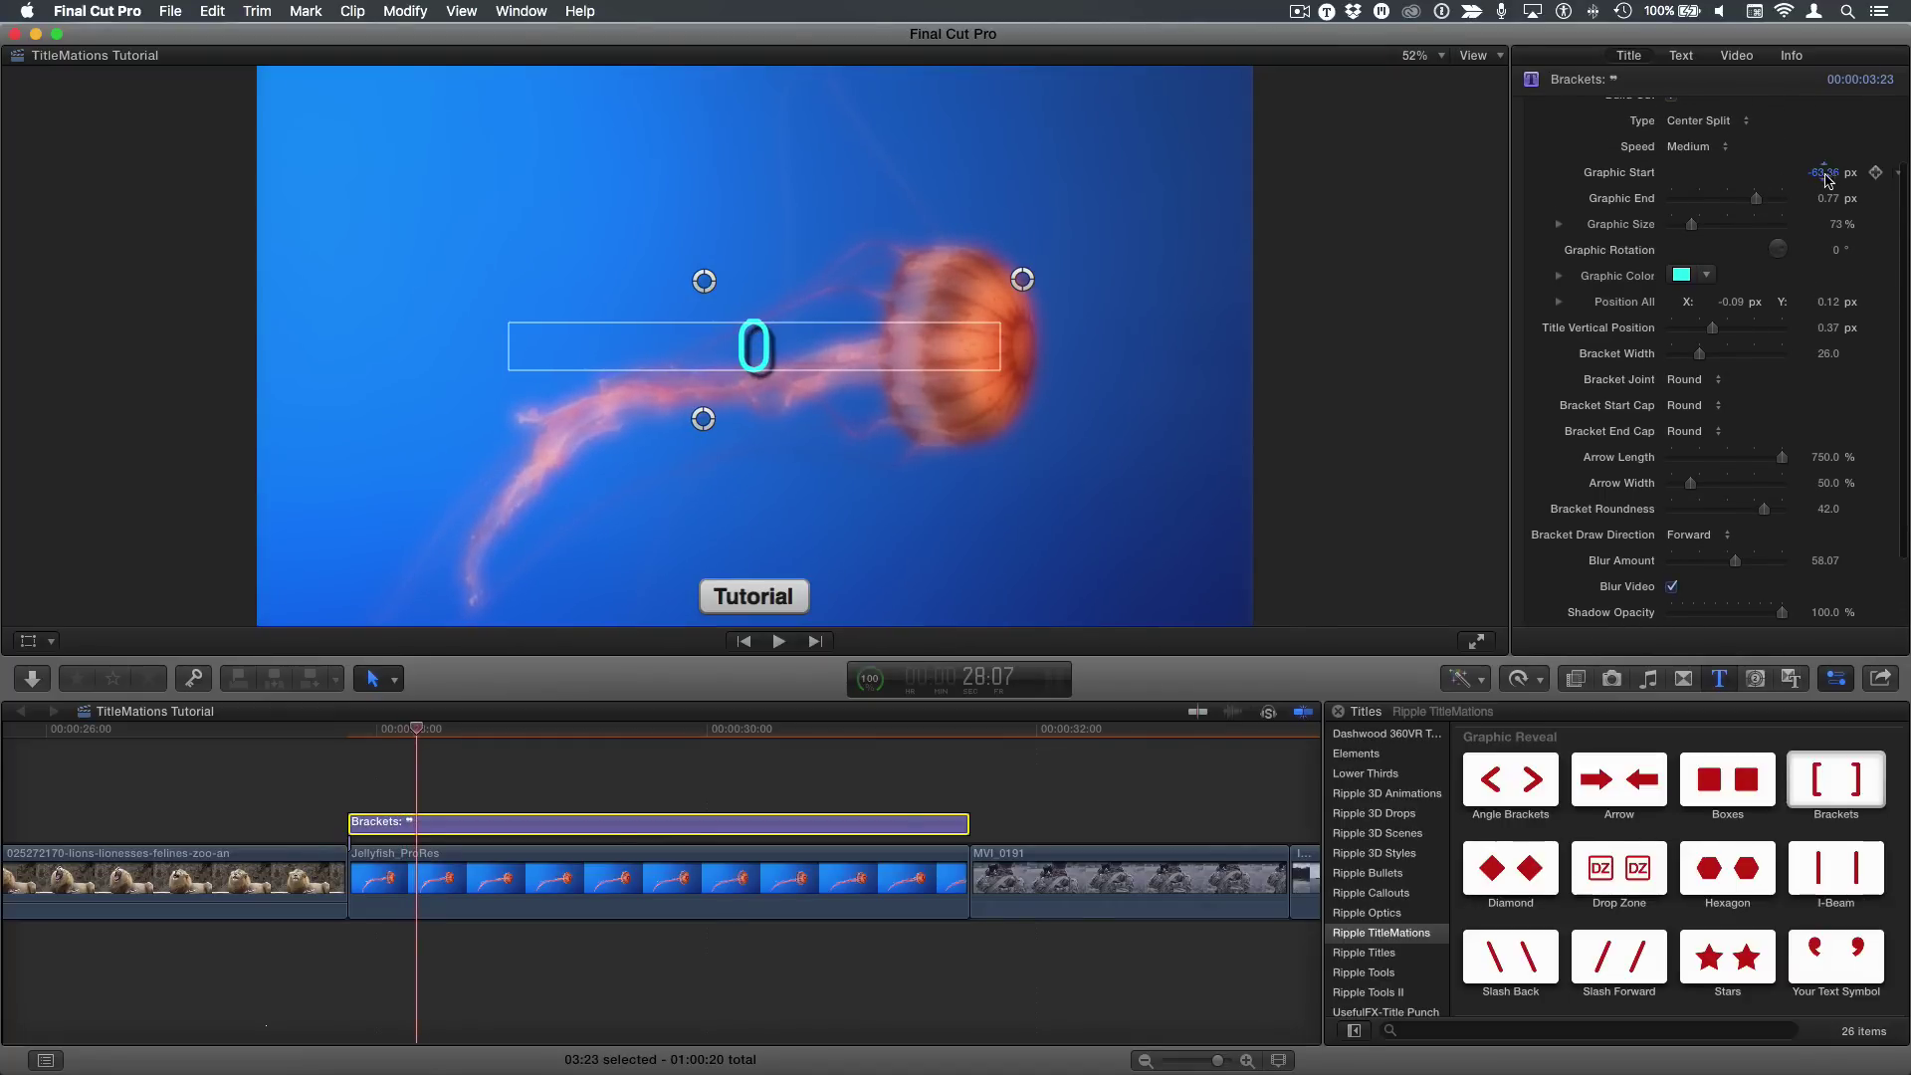
{"action": "left_click_drag", "start_coordinate": [1829, 179], "coordinate": [1838, 168]}
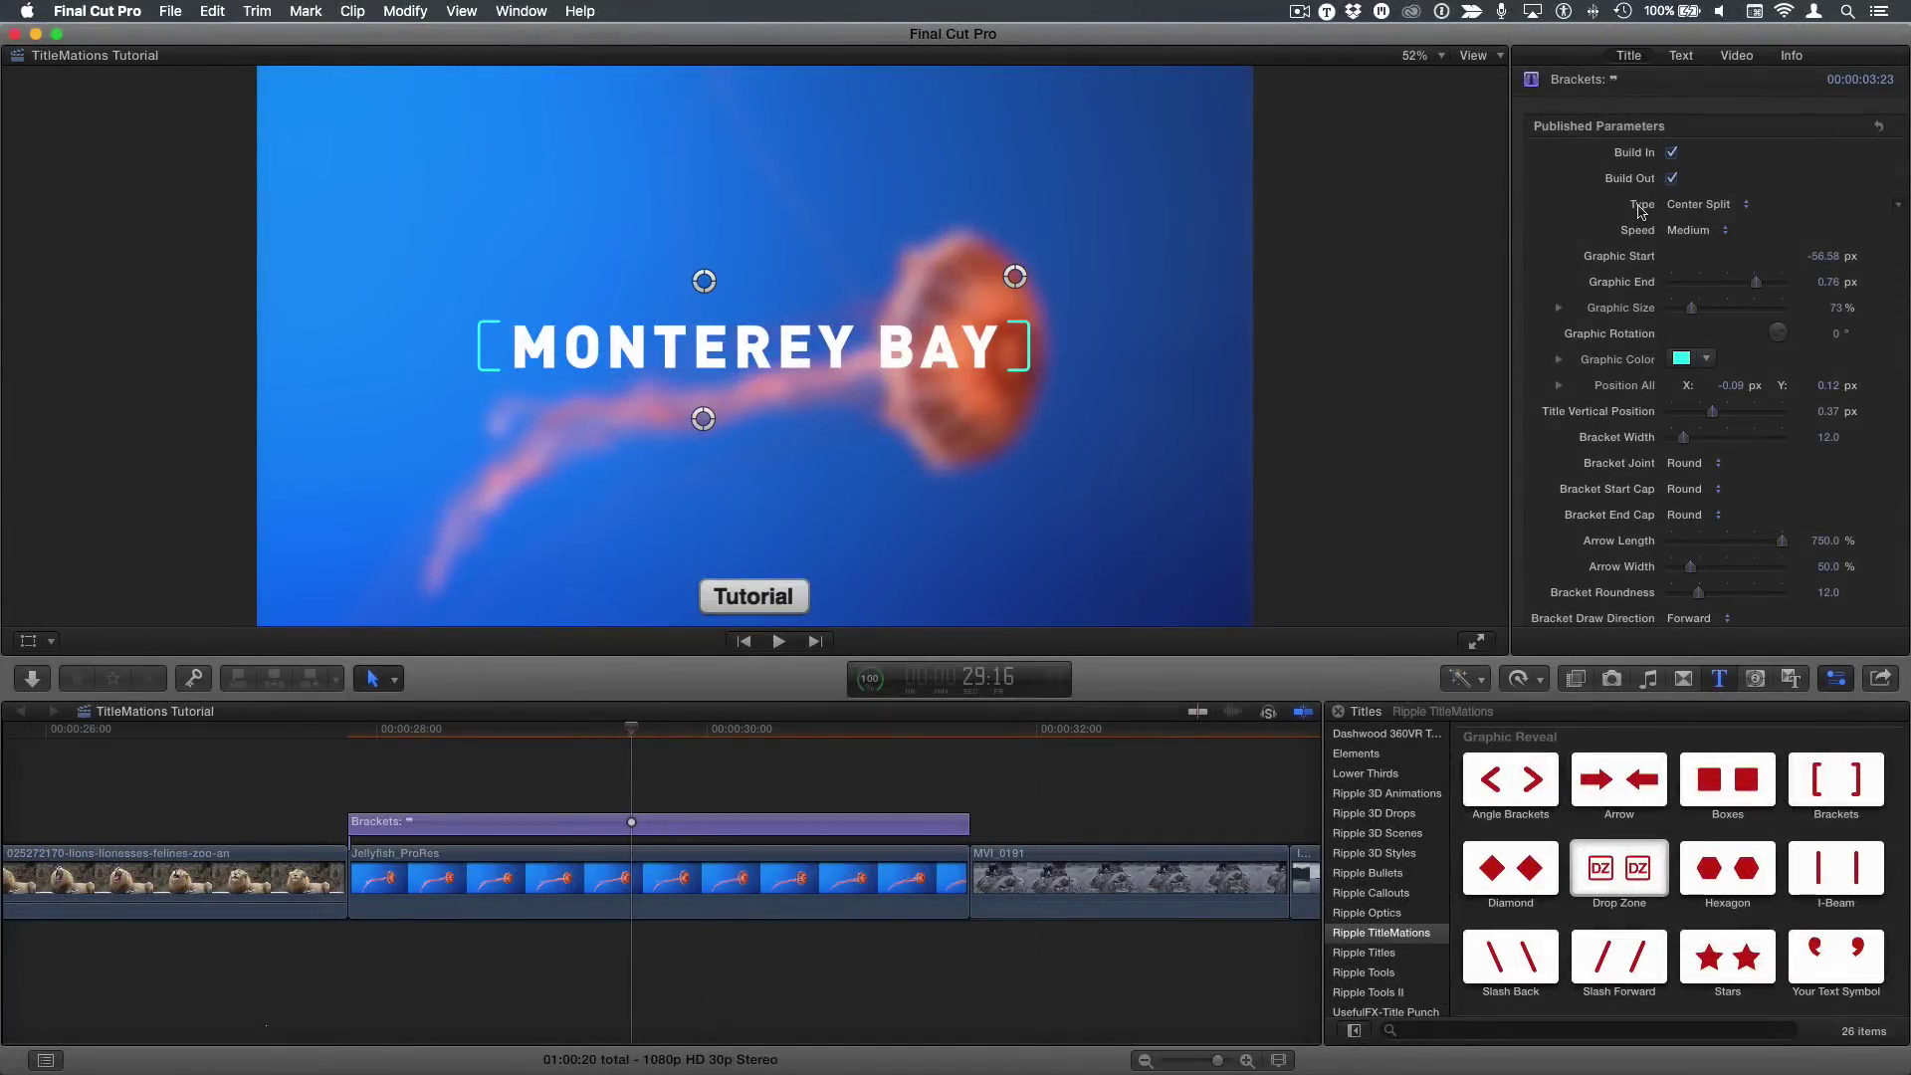
Switch the Brackets title's animation to Slide Right, preview it, and start repositioning the title
{"action": "left_click", "coordinate": [1731, 207]}
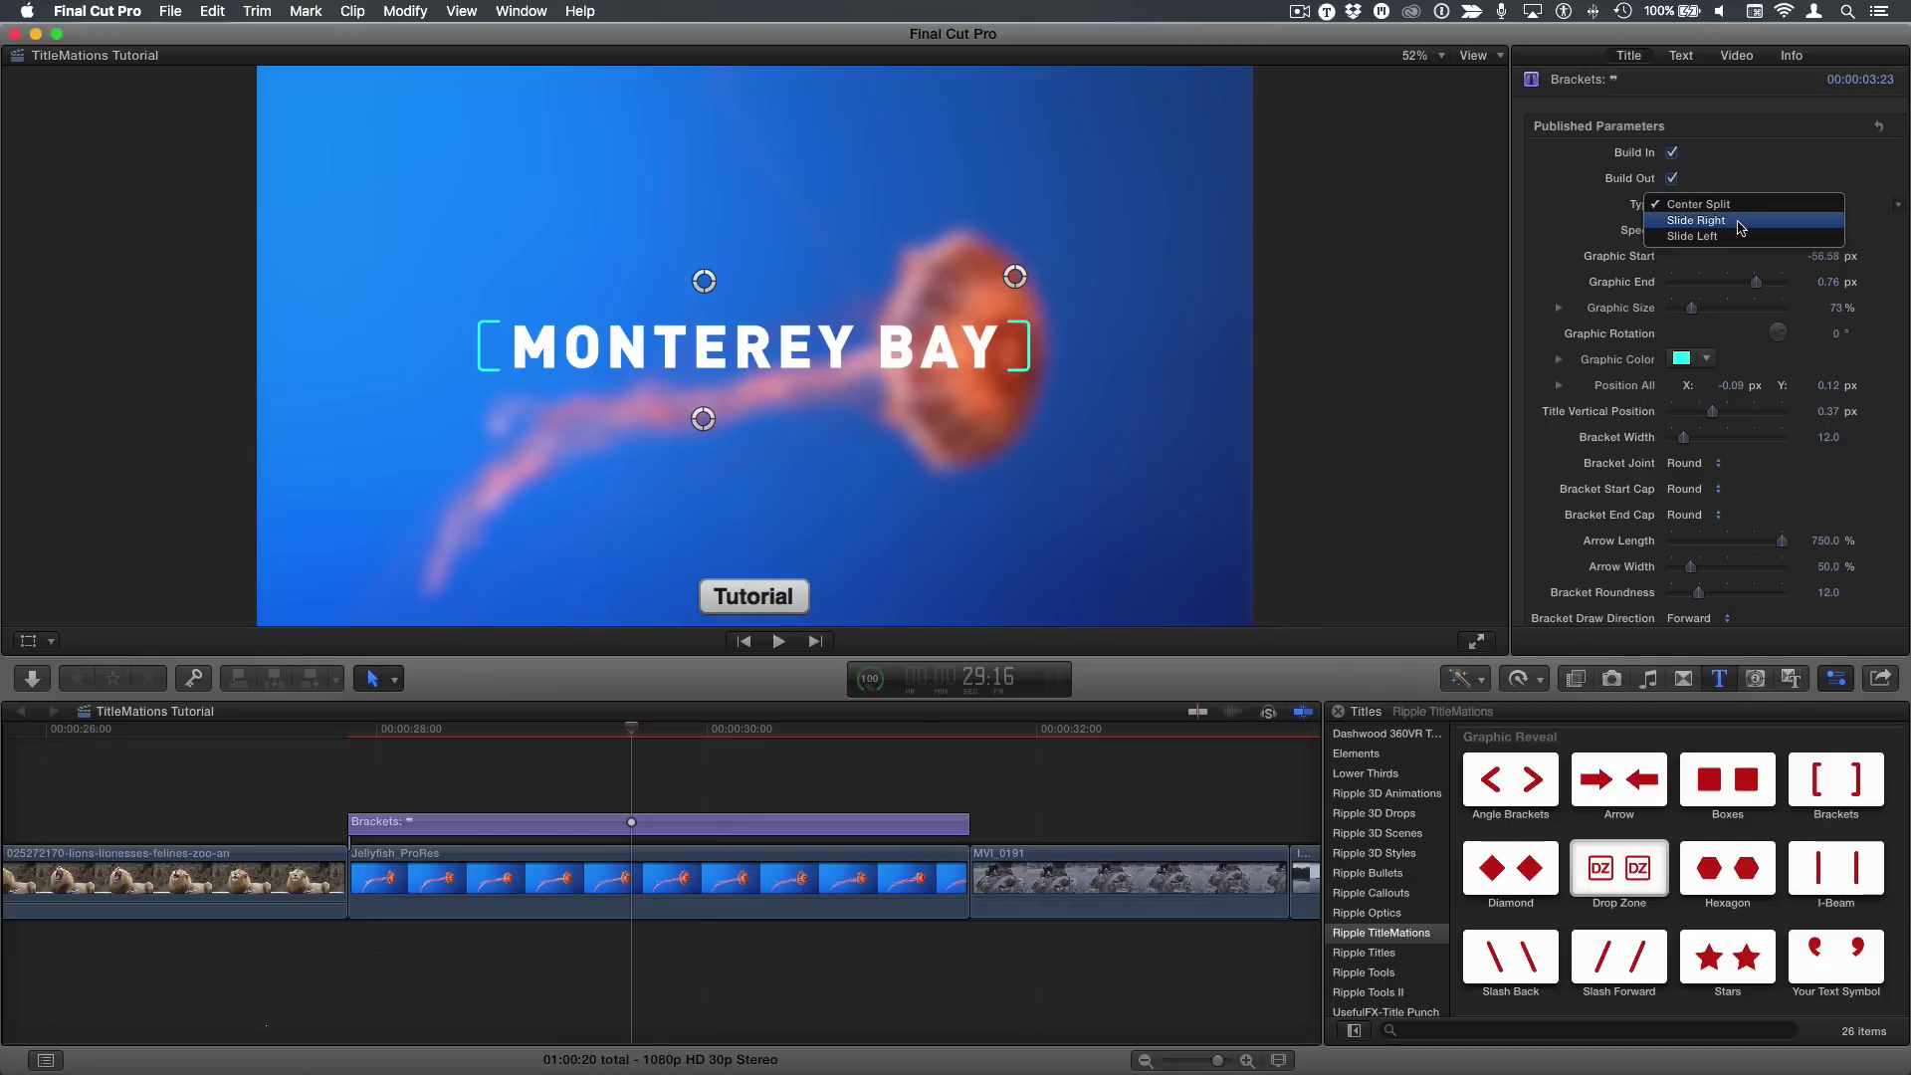
{"action": "left_click", "coordinate": [1739, 224]}
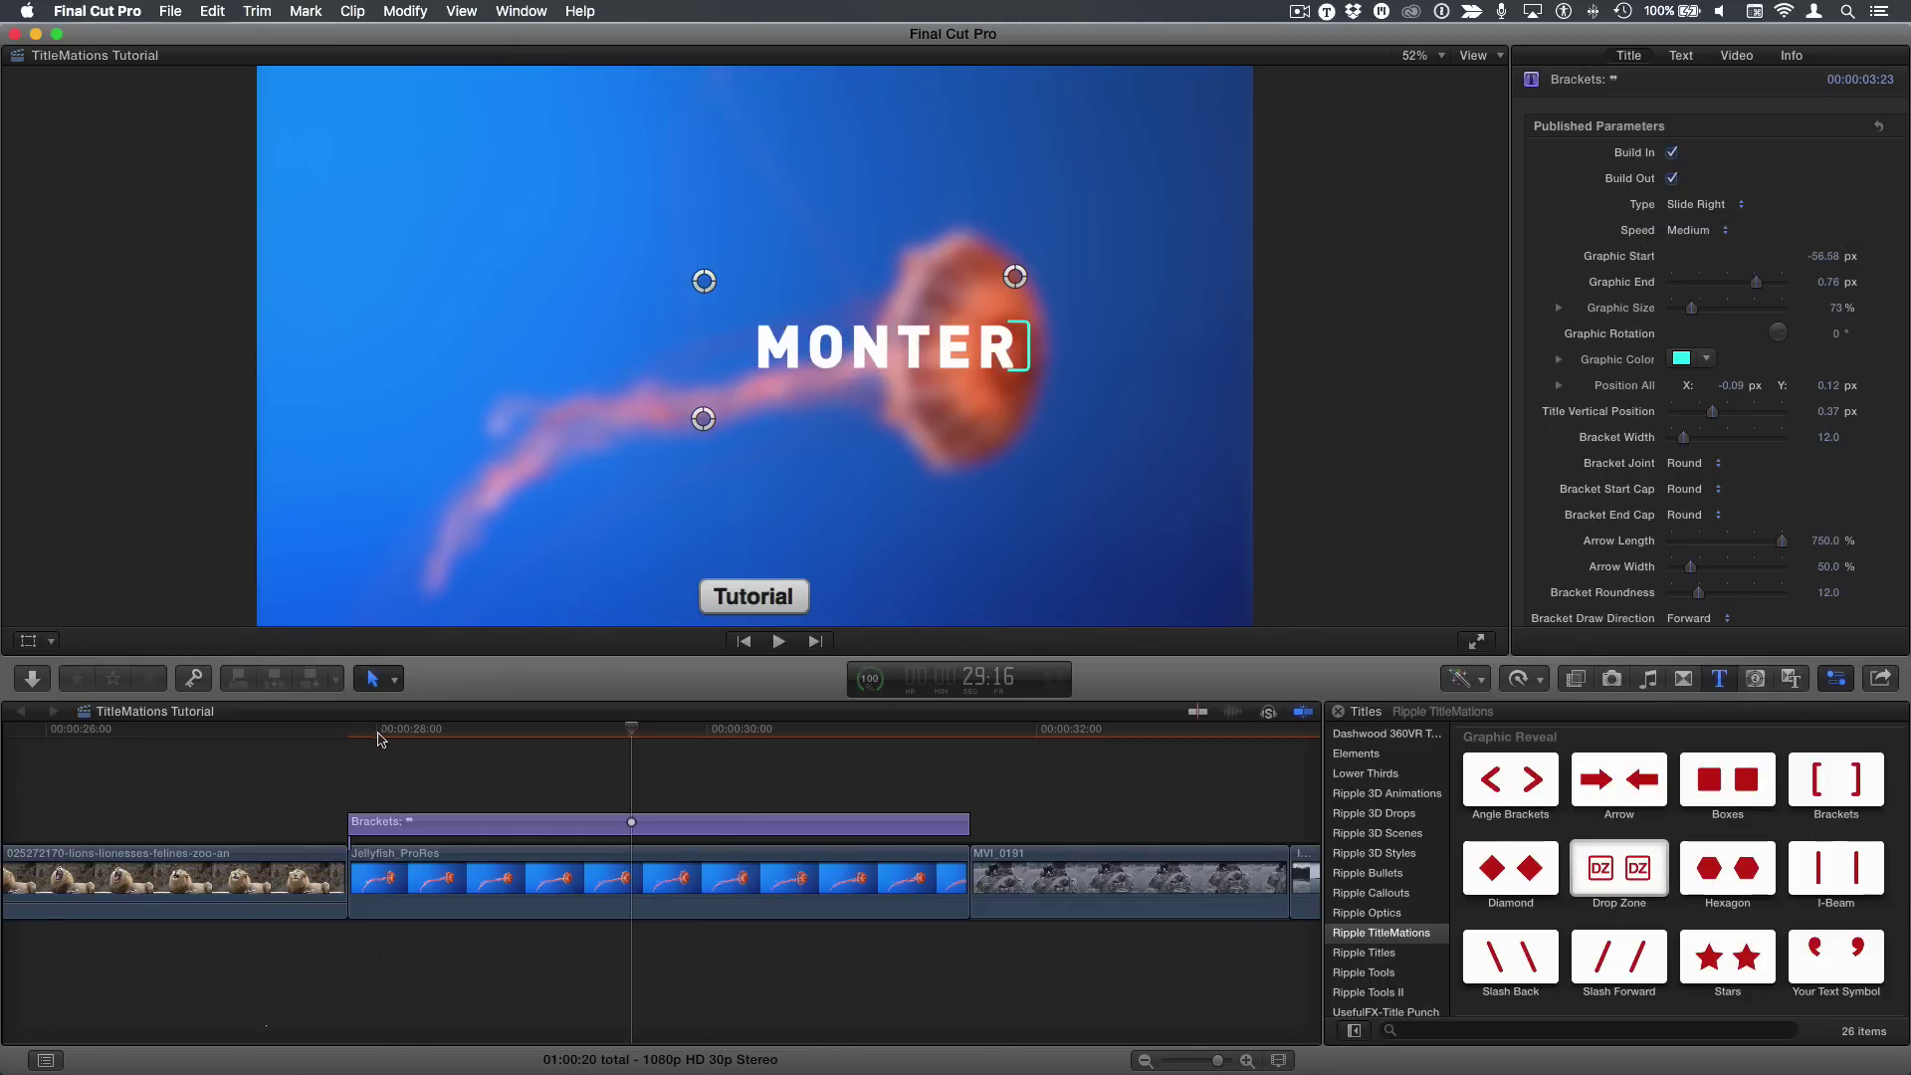
{"action": "left_click", "coordinate": [501, 766]}
{"action": "left_click", "coordinate": [512, 830]}
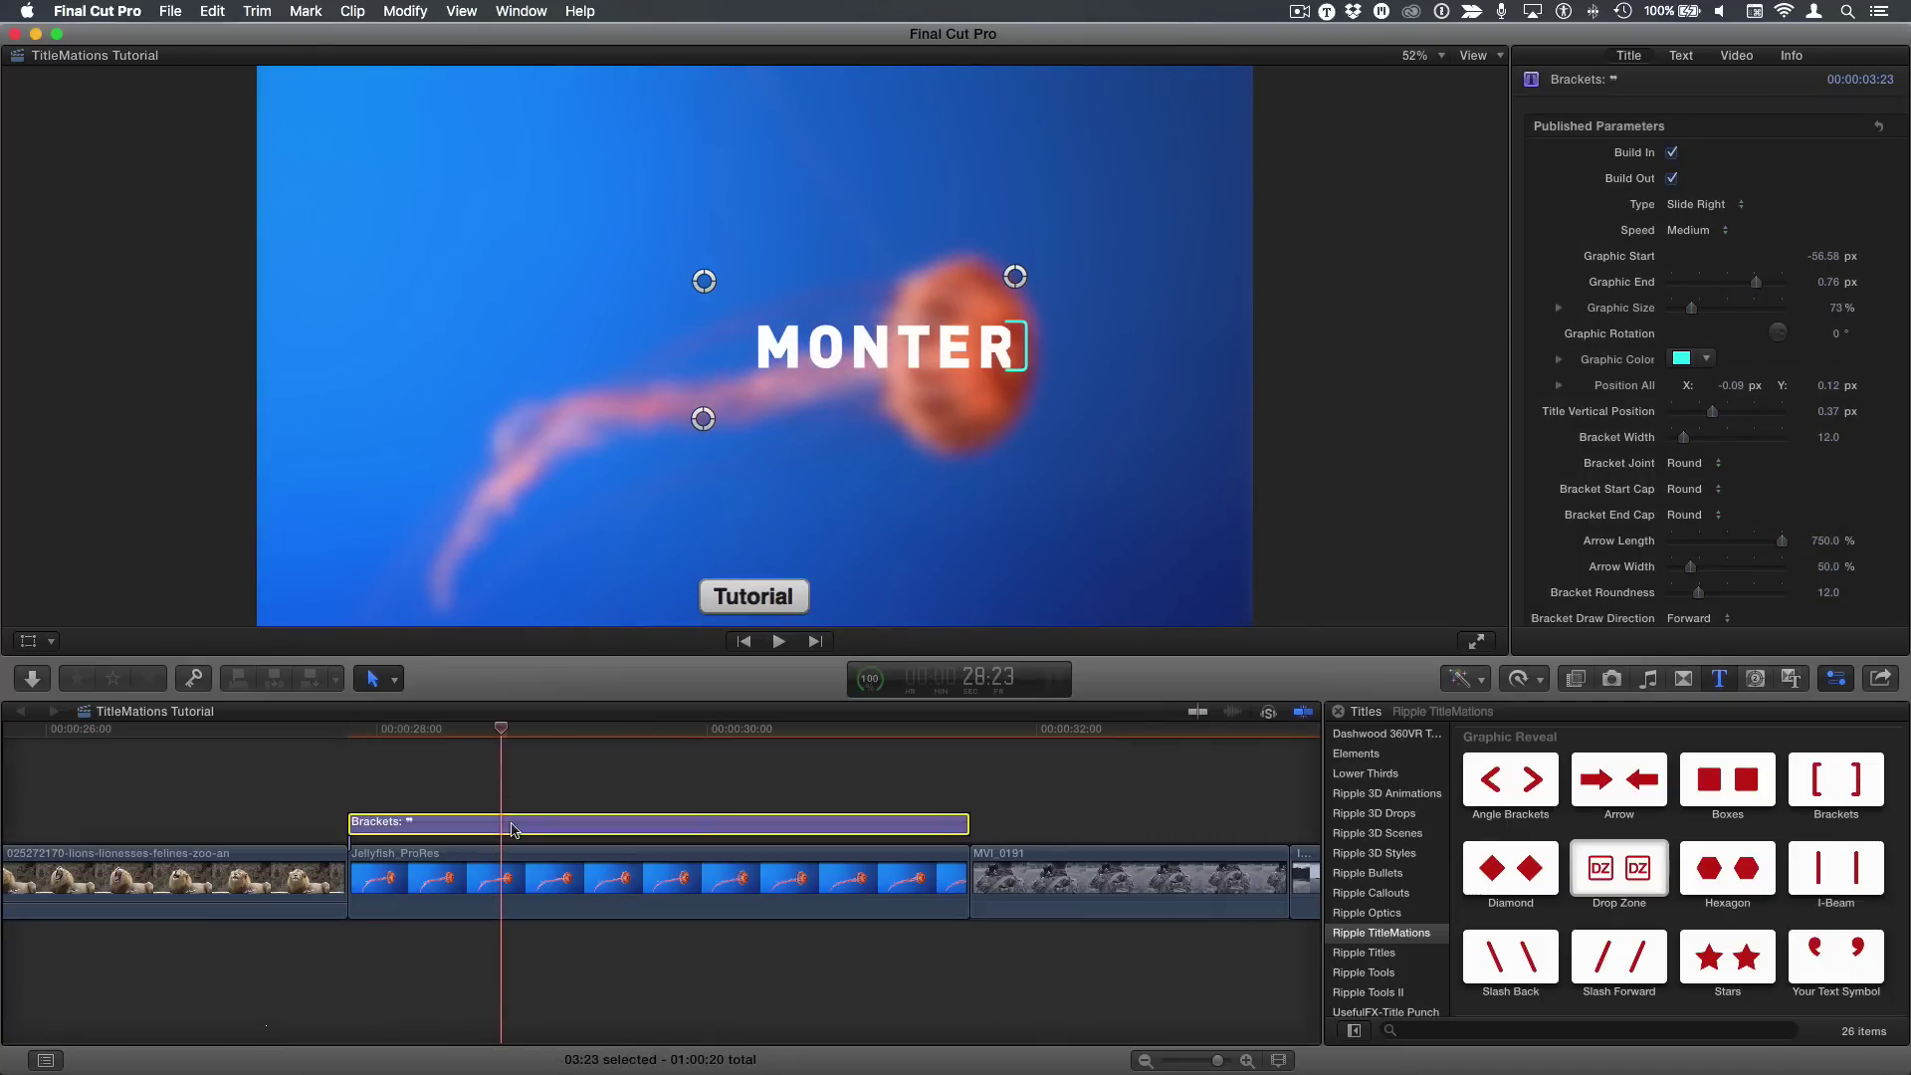
{"action": "key", "text": "space"}
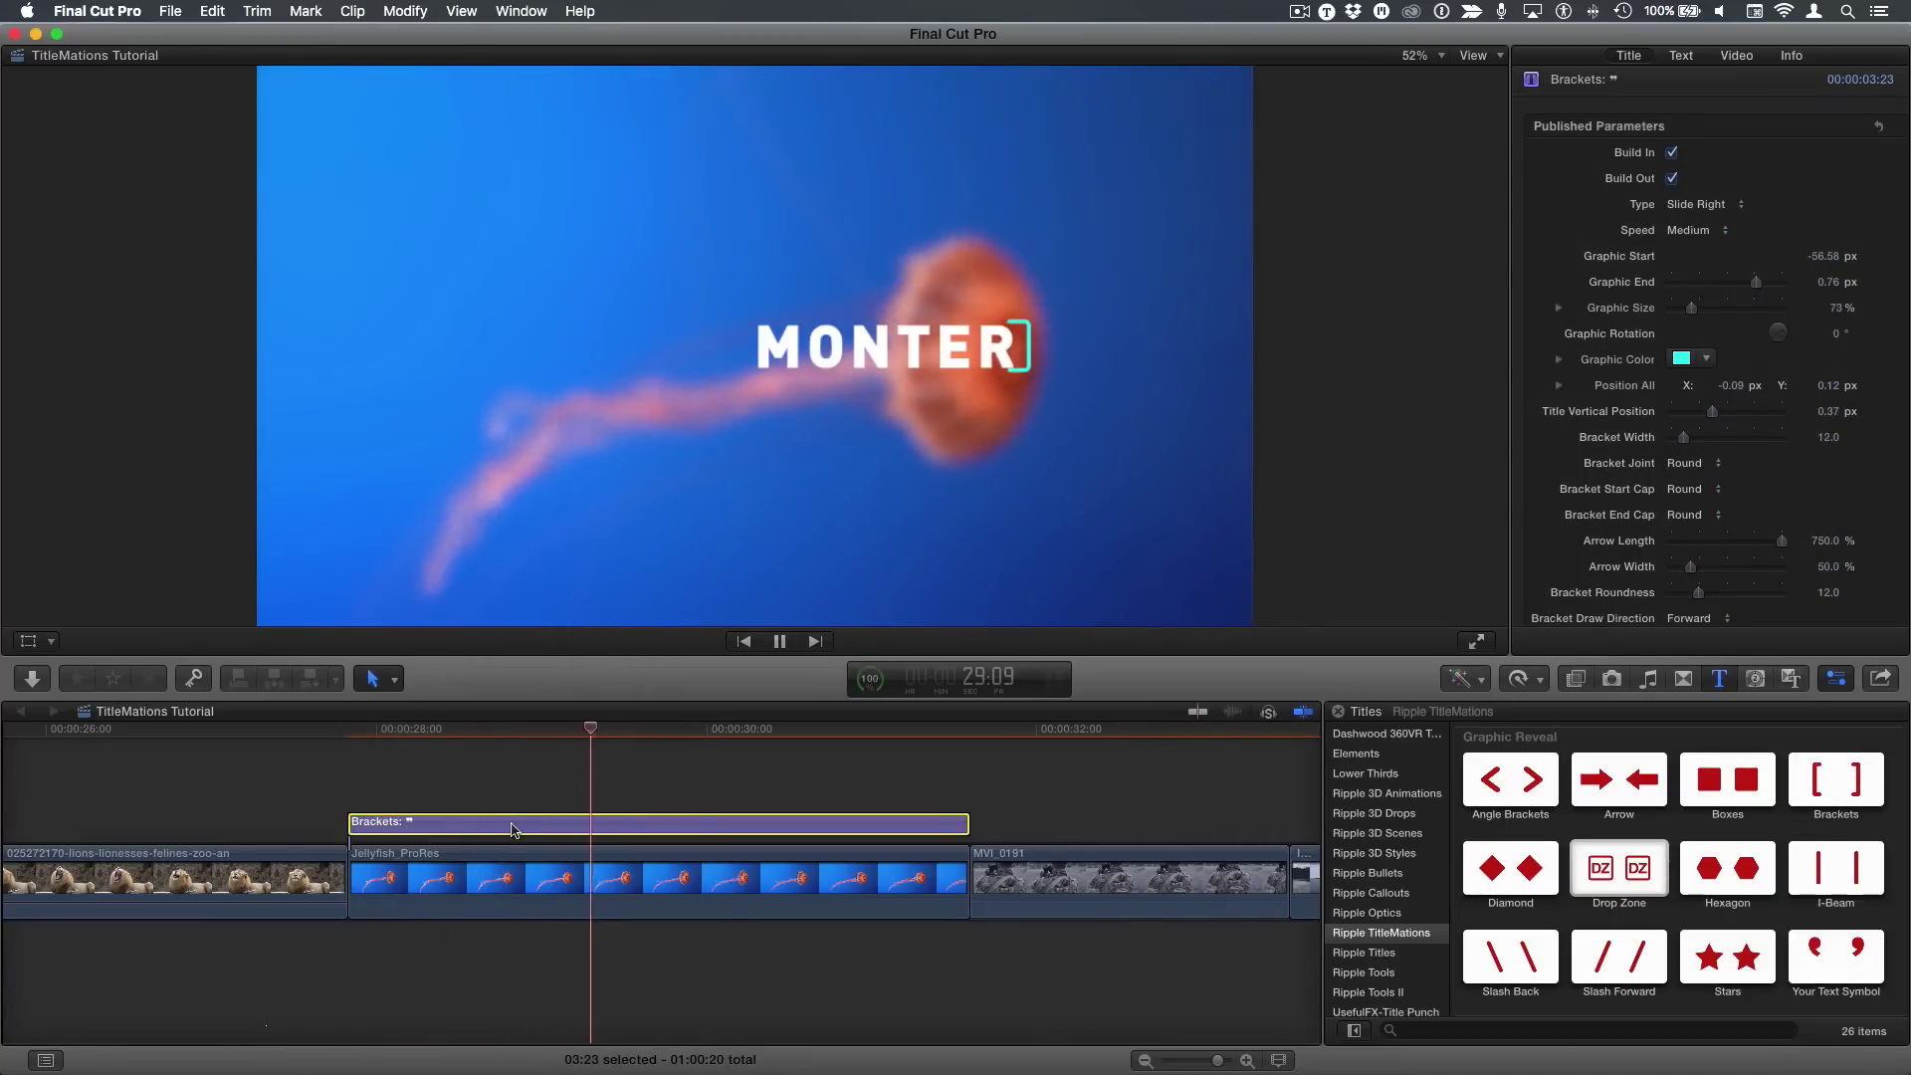
{"action": "key", "text": "space"}
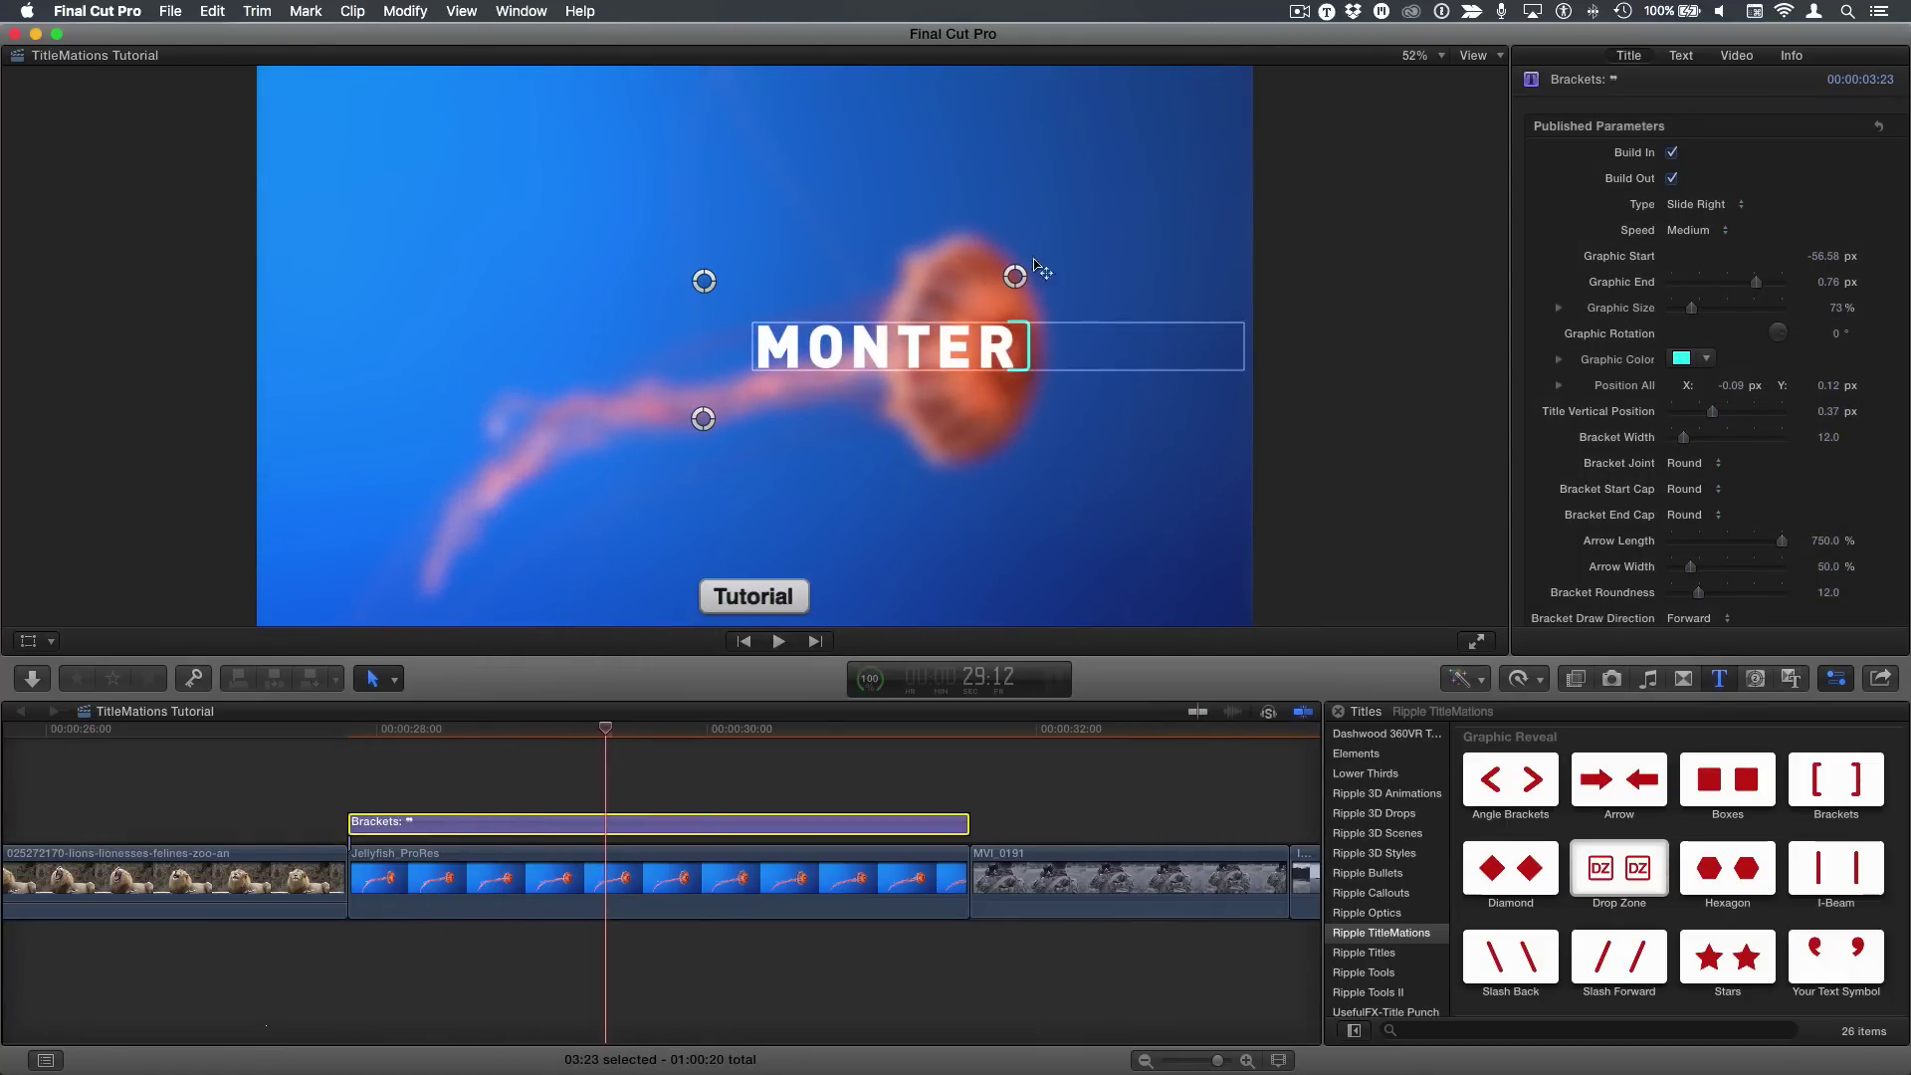
{"action": "left_click_drag", "start_coordinate": [1019, 277], "coordinate": [1261, 287]}
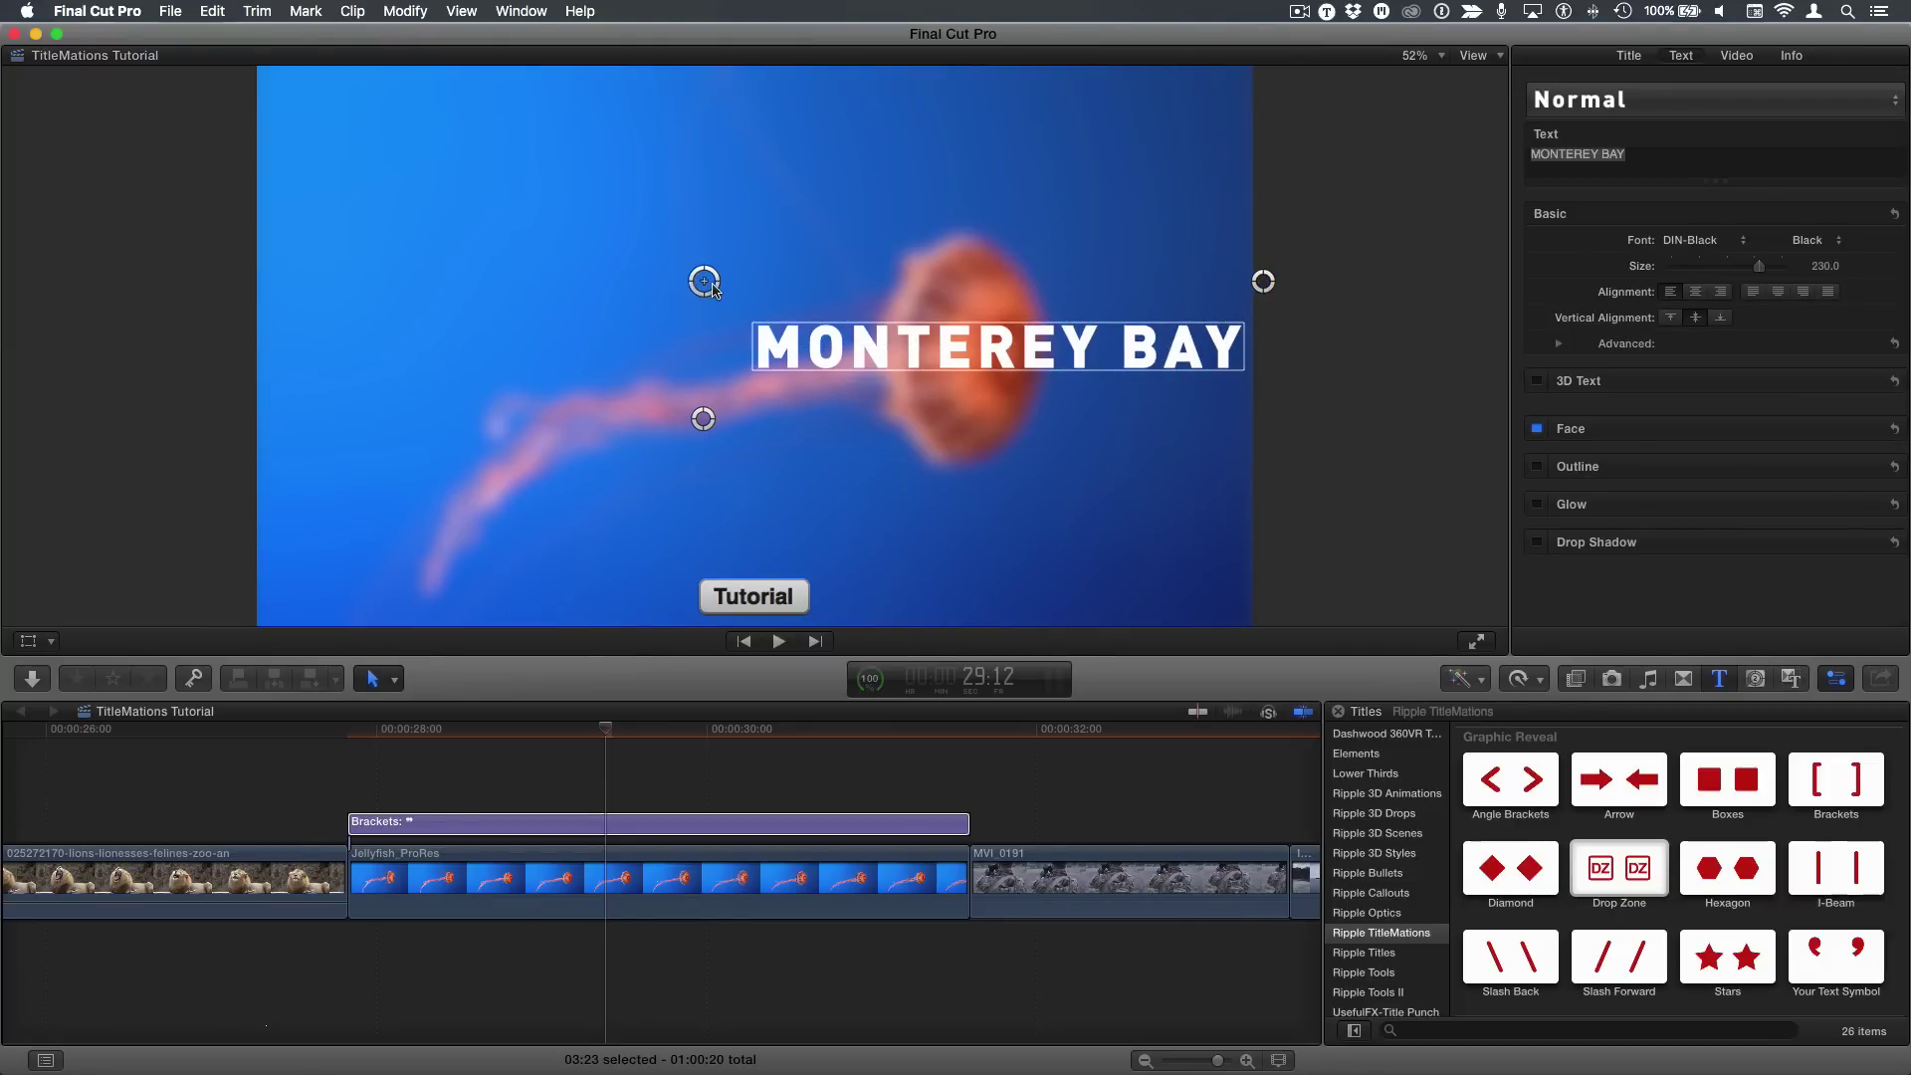
Move MONTEREY BAY to the lower left, shrink it, and pull the right bracket in to hug it
{"action": "left_click_drag", "start_coordinate": [697, 291], "coordinate": [235, 459]}
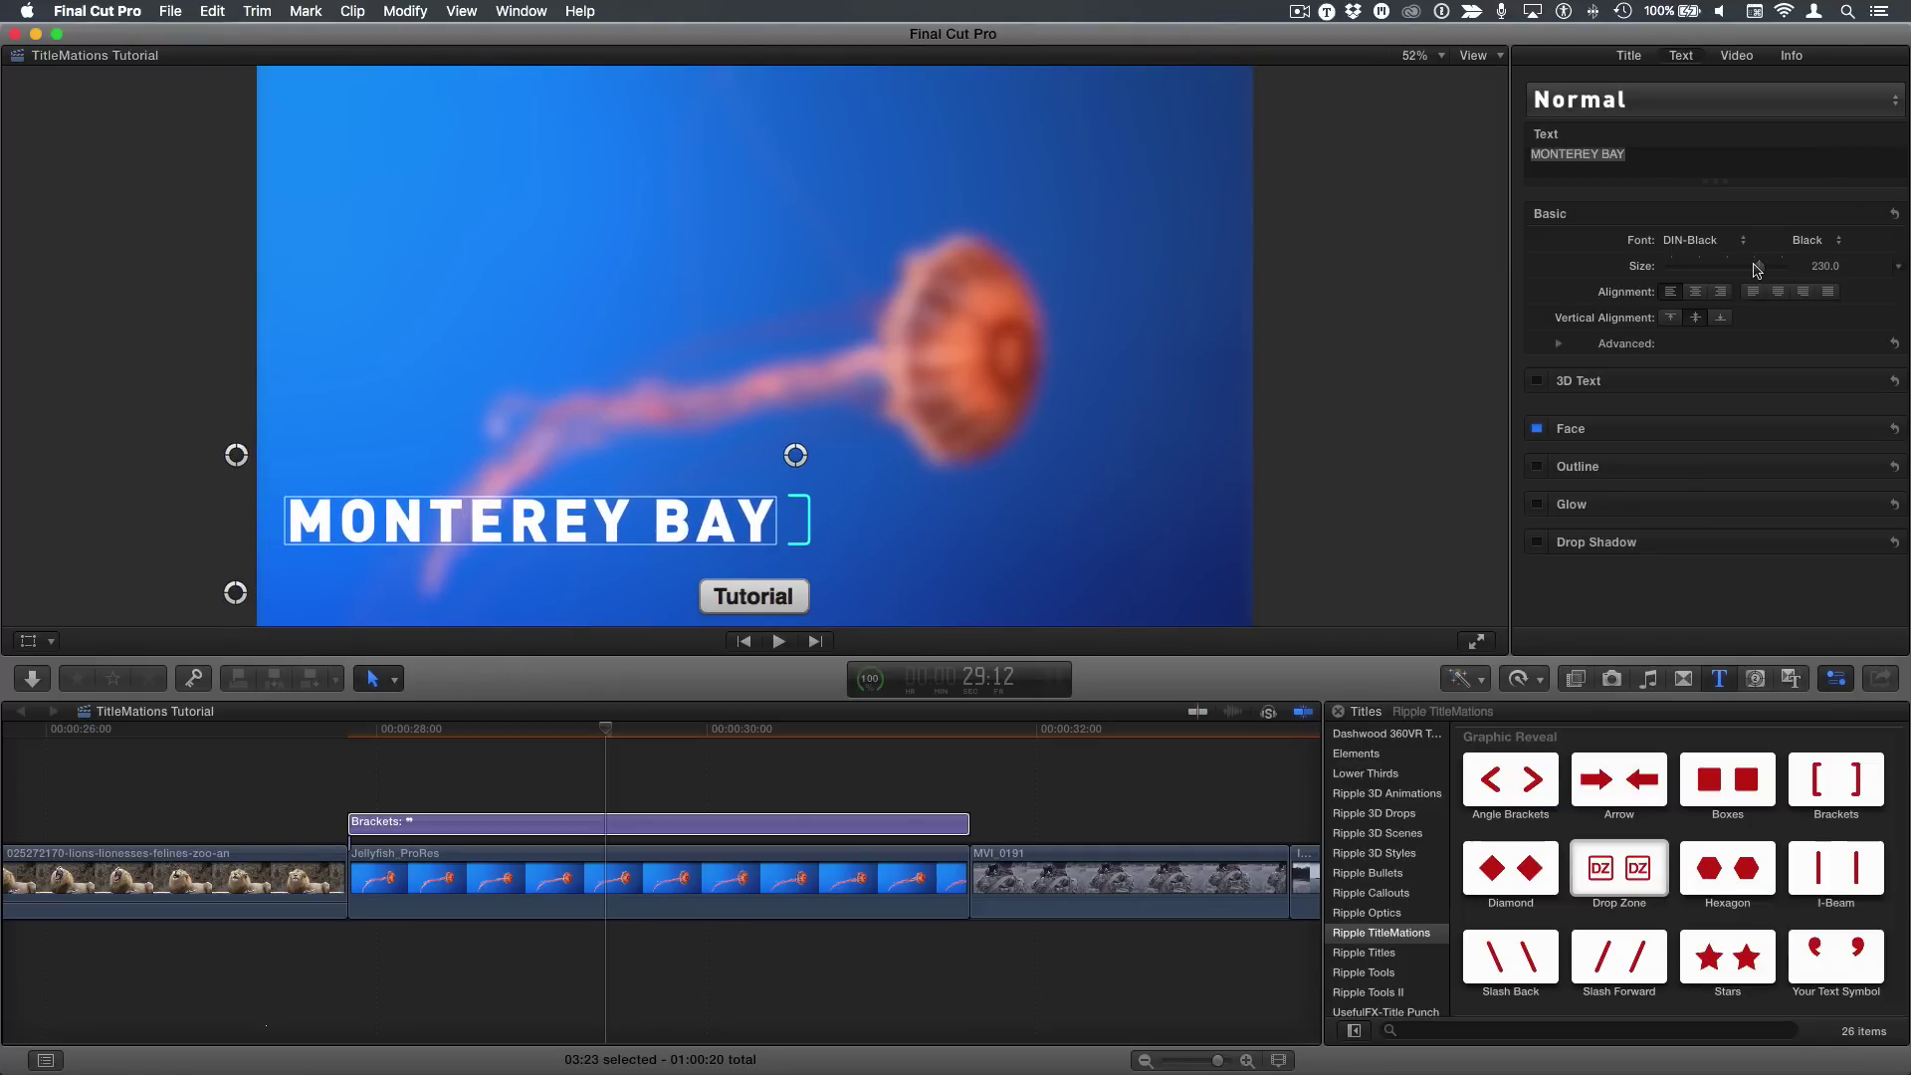
{"action": "left_click_drag", "start_coordinate": [1757, 269], "coordinate": [1720, 269]}
{"action": "left_click_drag", "start_coordinate": [795, 456], "coordinate": [584, 461]}
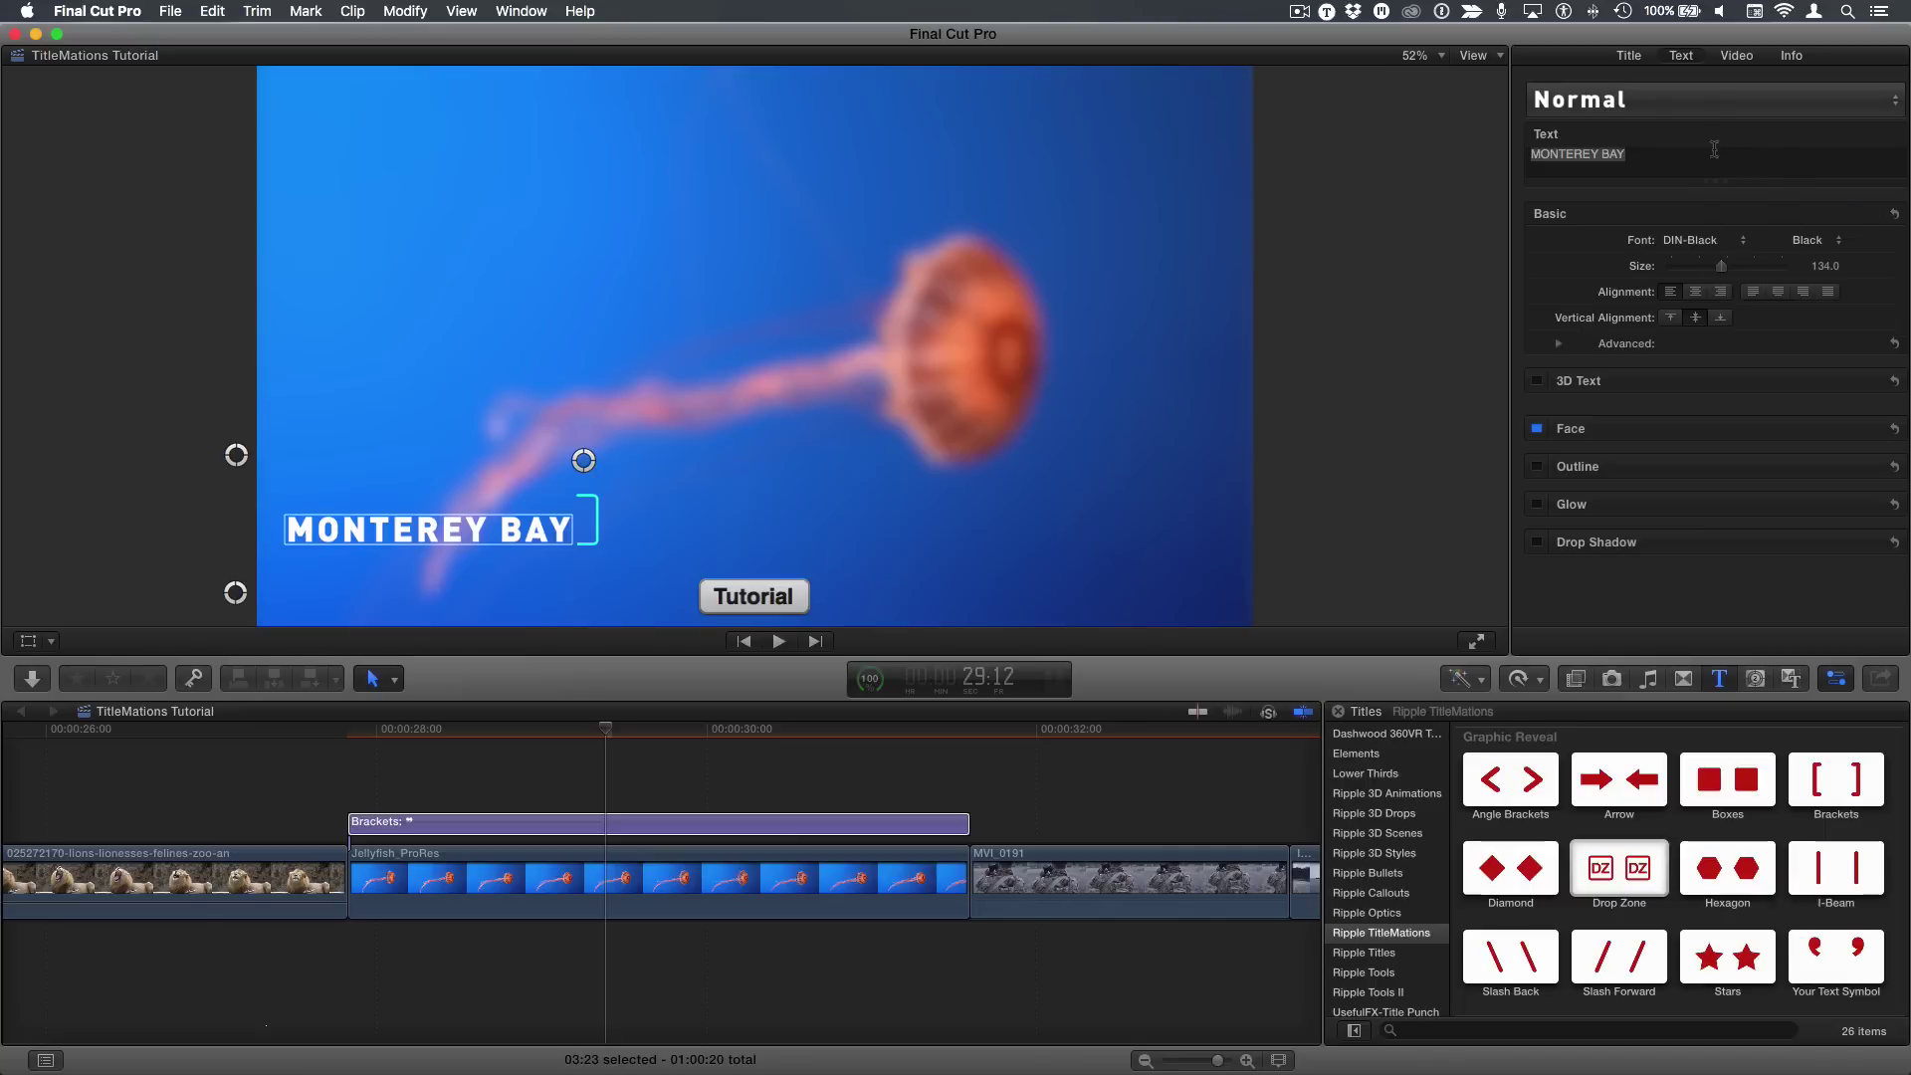
Set Graphic Size to 48% and Title Vertical Position to 0.39 px, nudge it down-left, and play
{"action": "left_click", "coordinate": [1628, 56]}
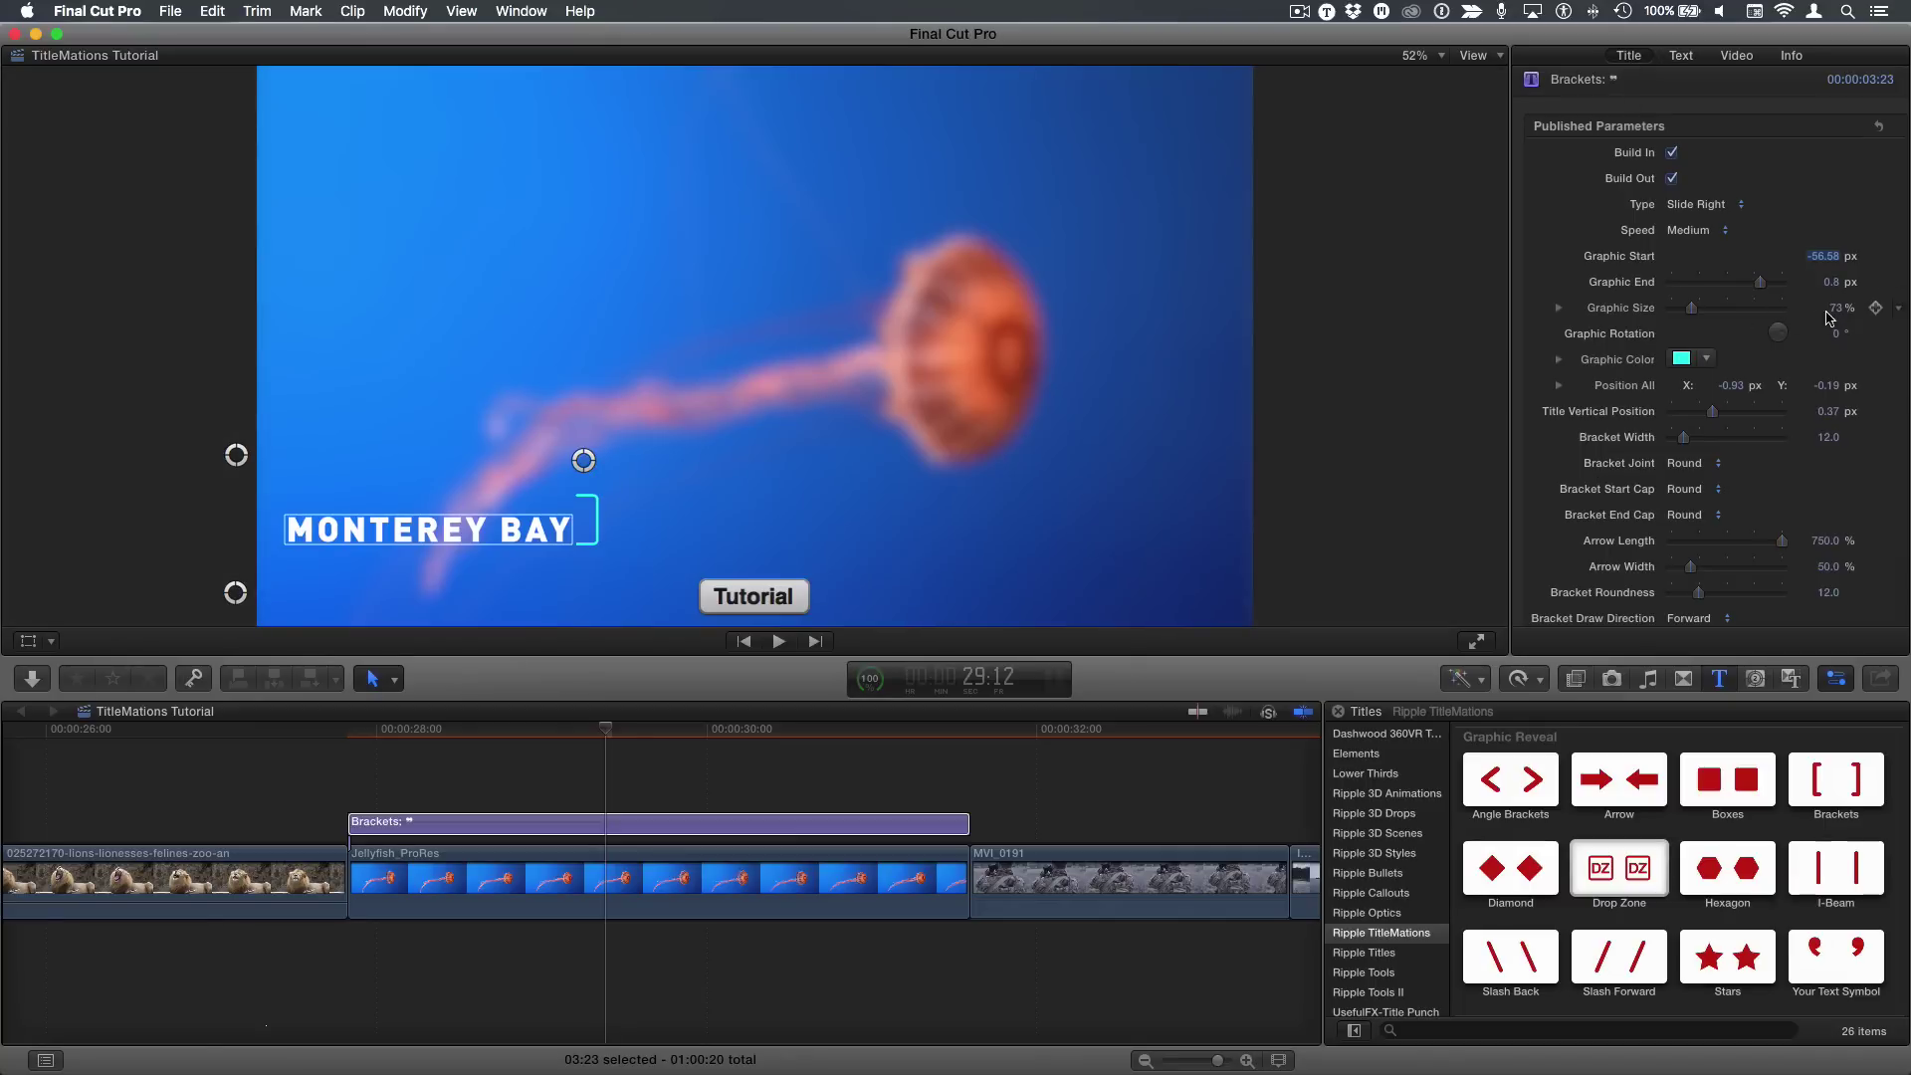
{"action": "left_click_drag", "start_coordinate": [1835, 310], "coordinate": [1833, 310]}
{"action": "left_click_drag", "start_coordinate": [1828, 411], "coordinate": [1829, 409]}
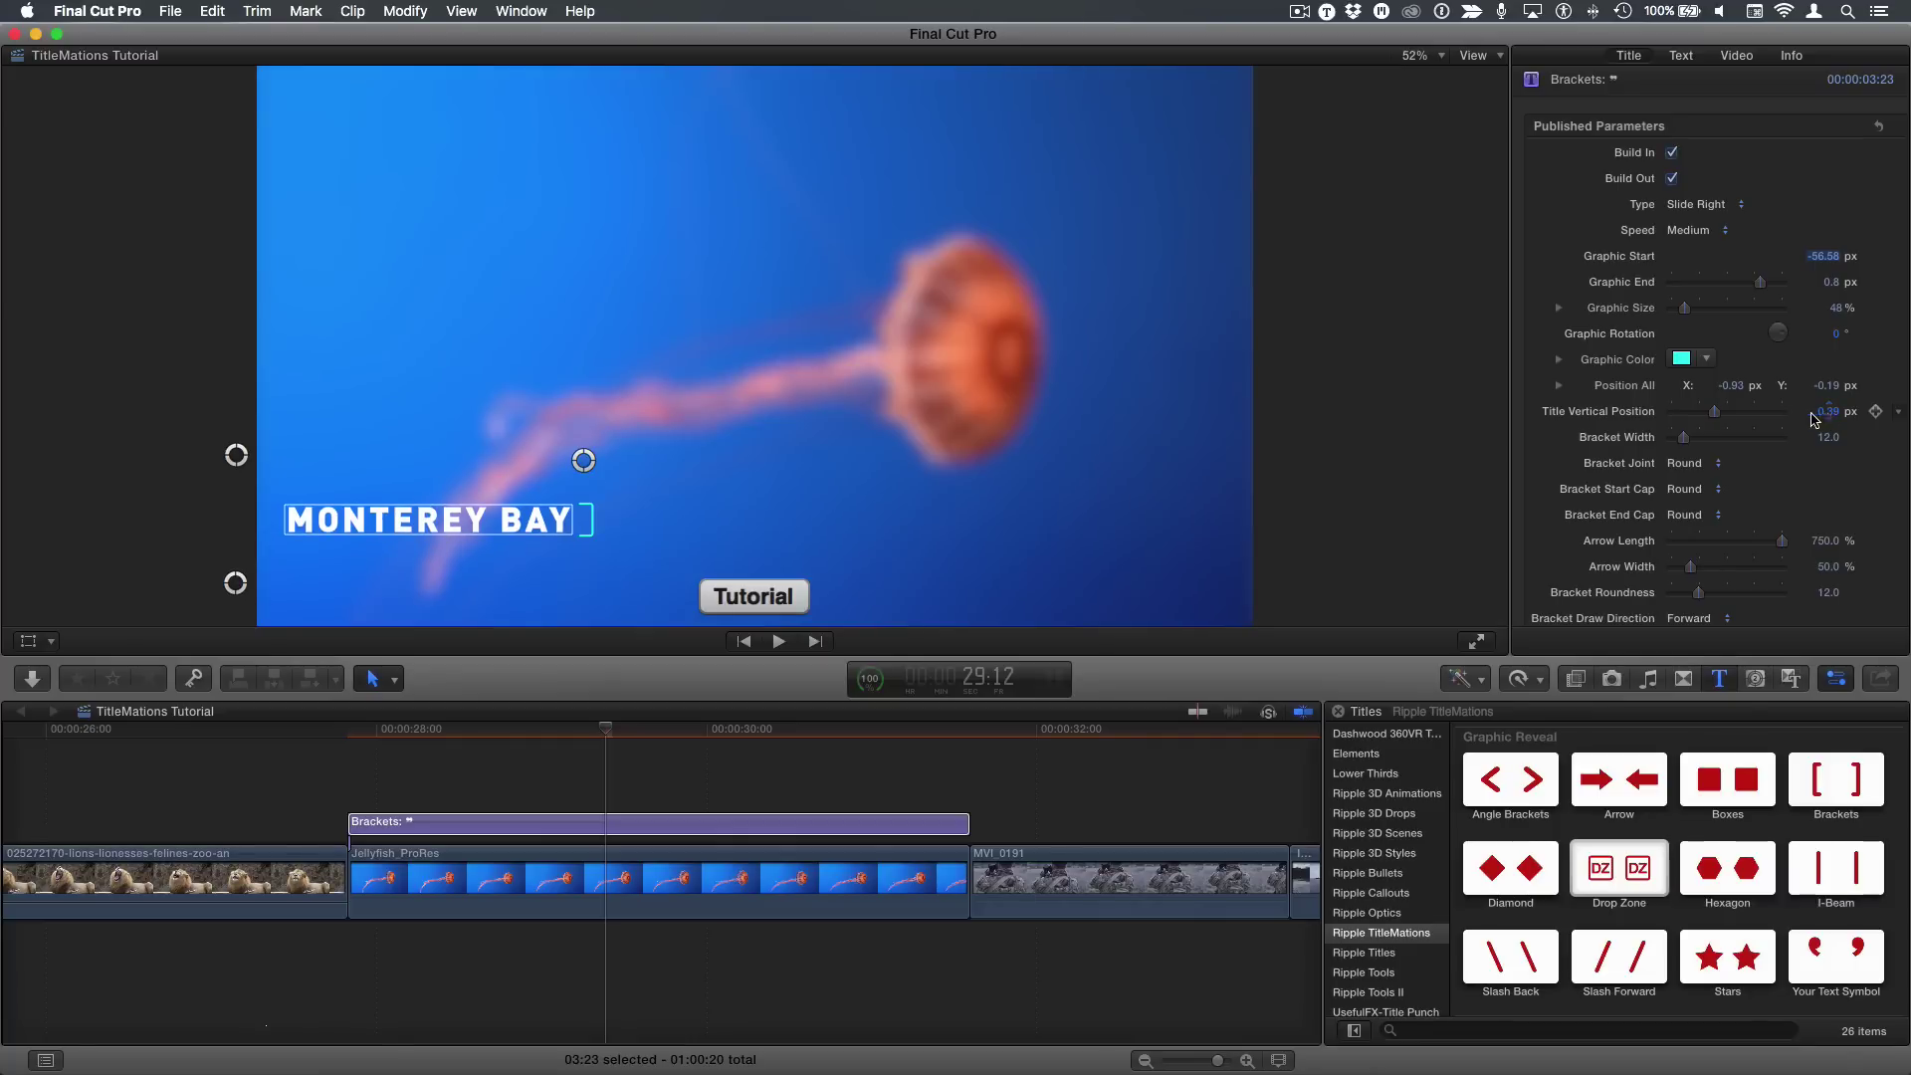
{"action": "left_click_drag", "start_coordinate": [240, 460], "coordinate": [236, 488]}
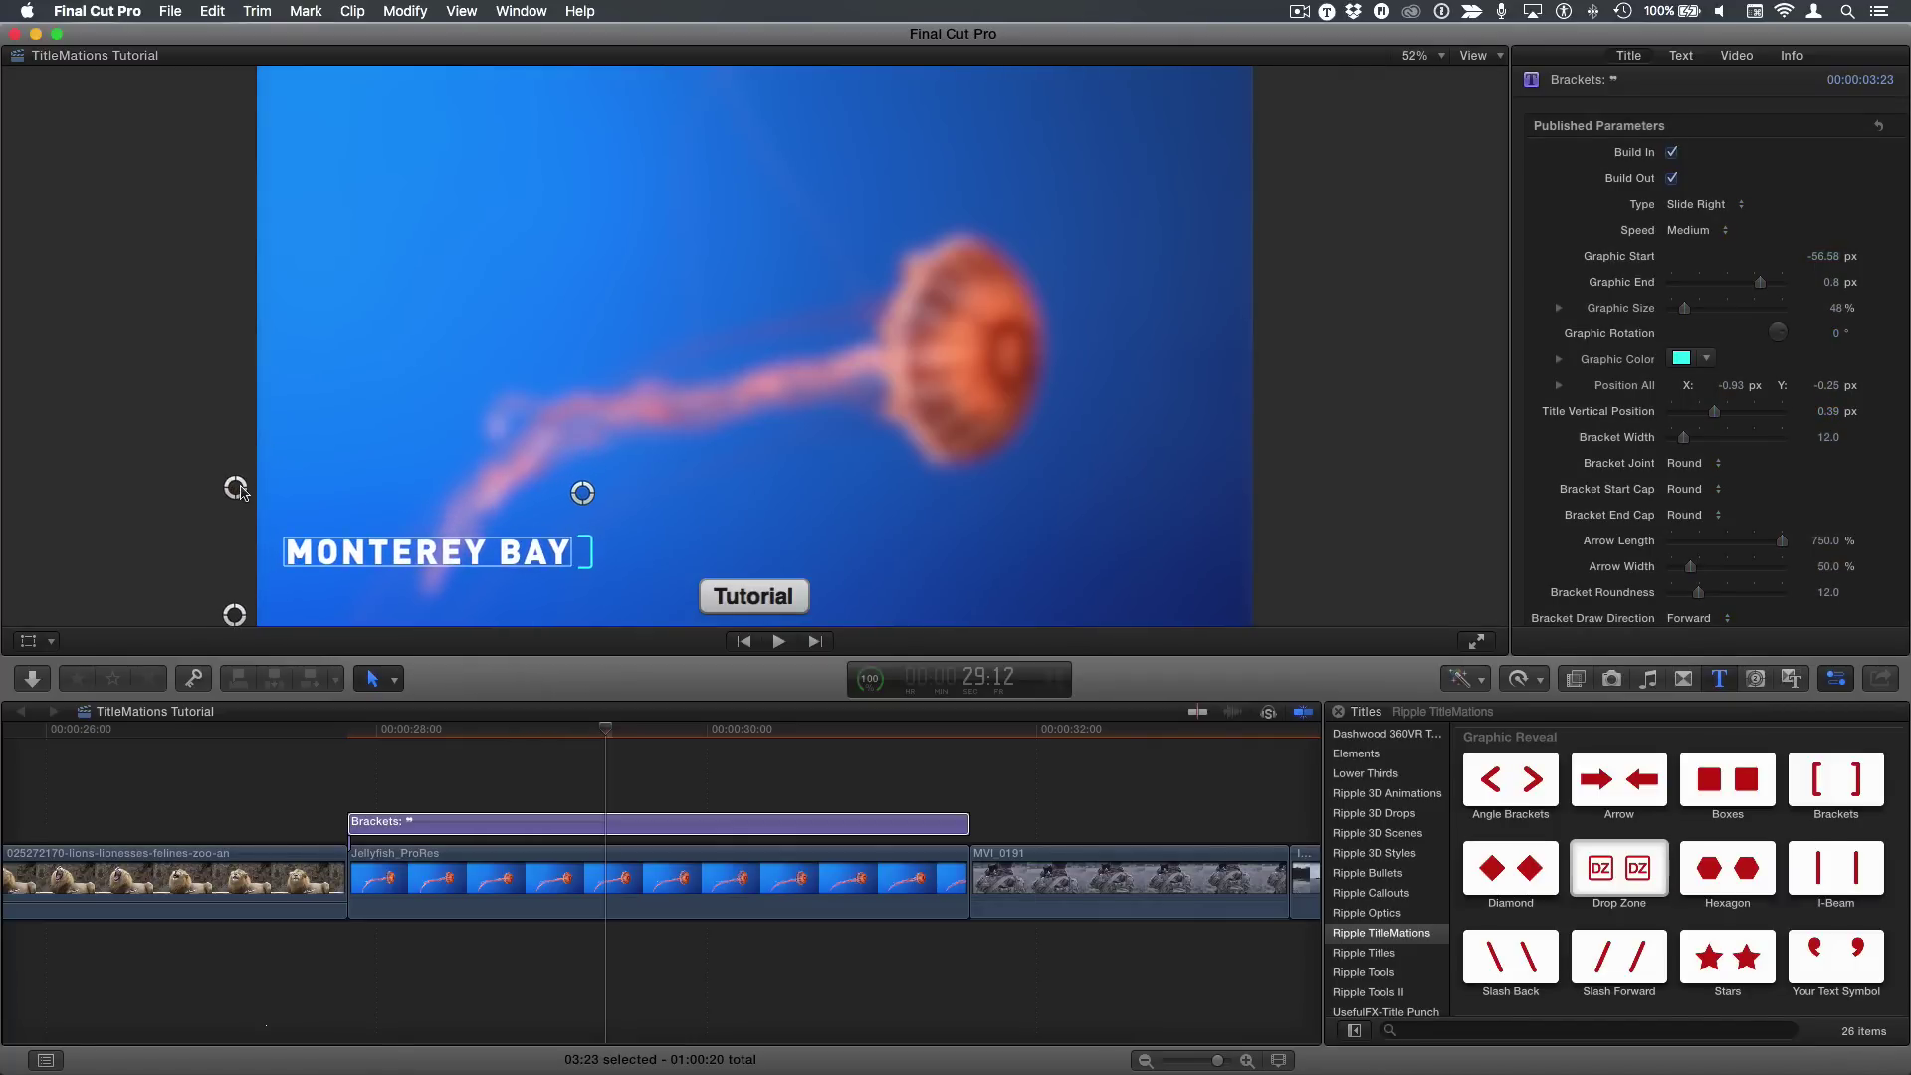
{"action": "key", "text": "shift+slash"}
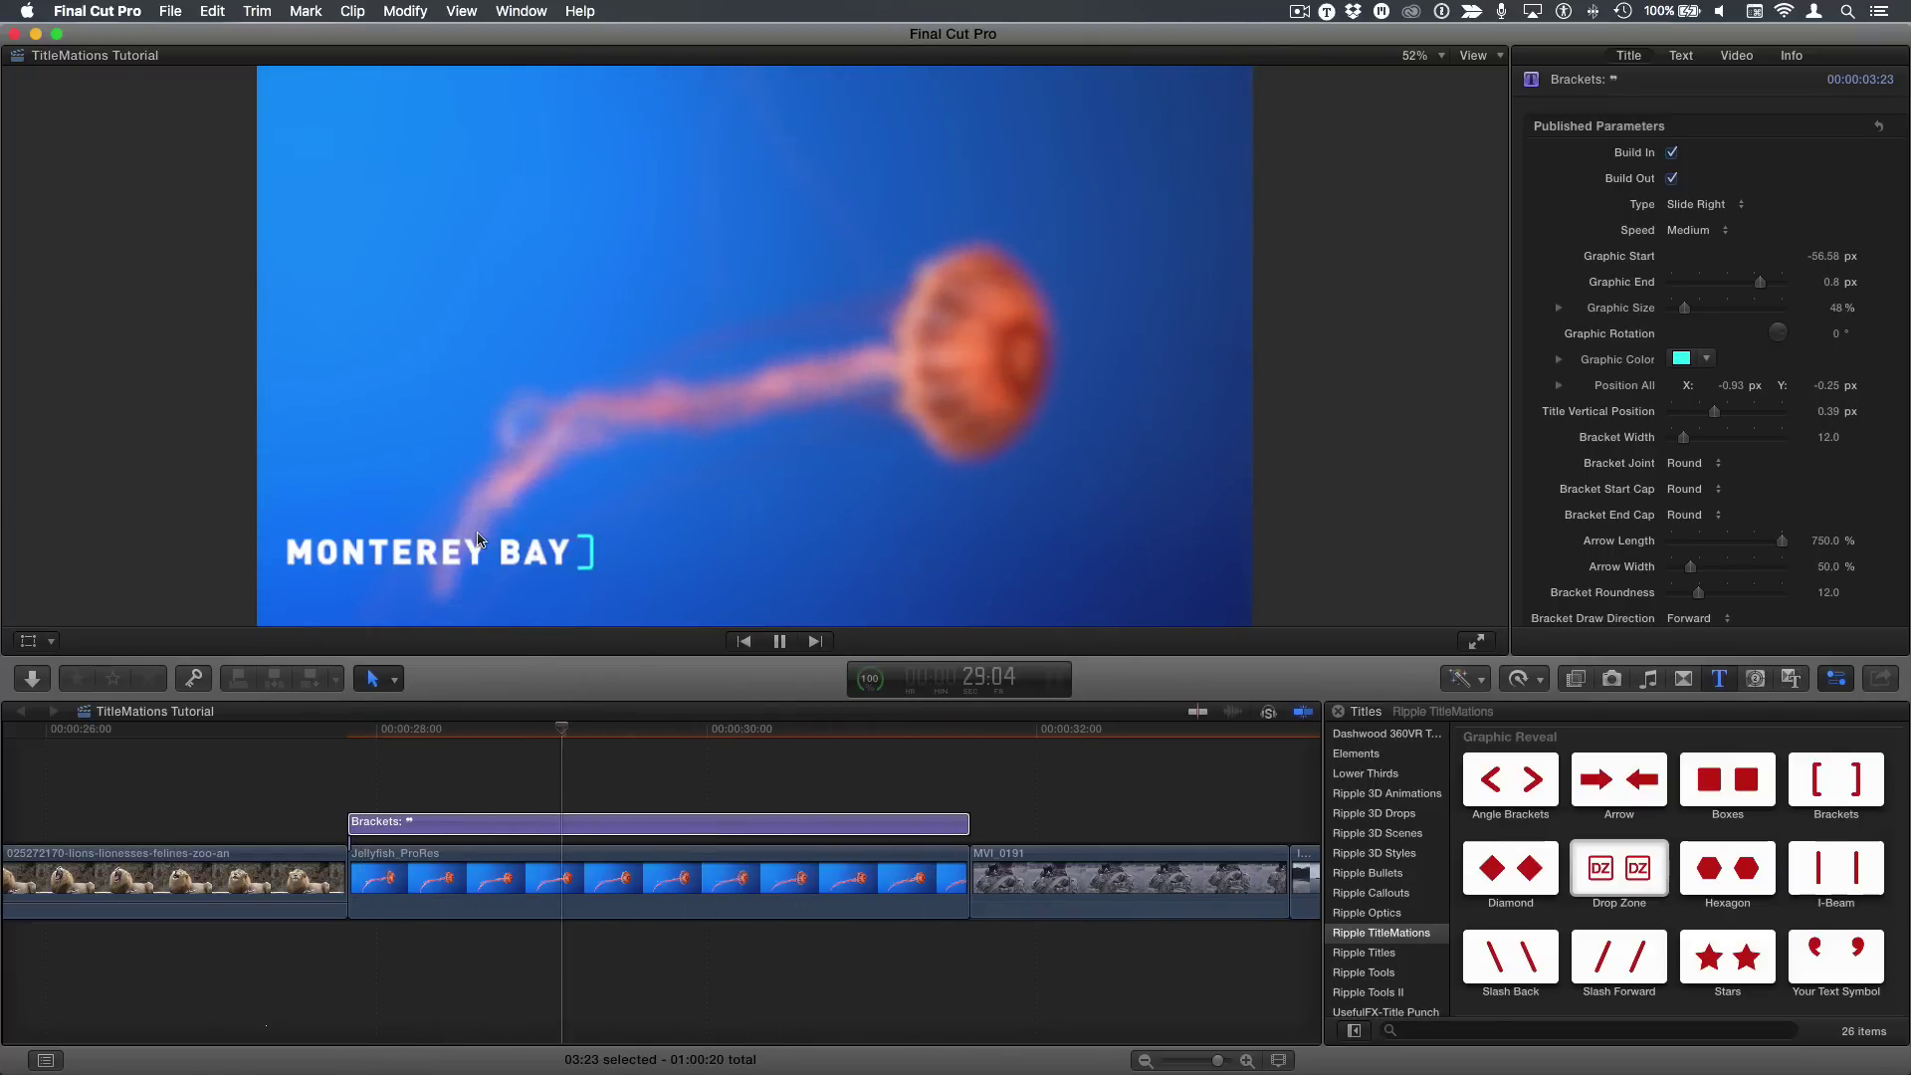
Switch the Brackets title to Slide Left and move MONTEREY BAY to the lower right
{"action": "key", "text": "space"}
{"action": "left_click", "coordinate": [1714, 204]}
{"action": "left_click", "coordinate": [1716, 221]}
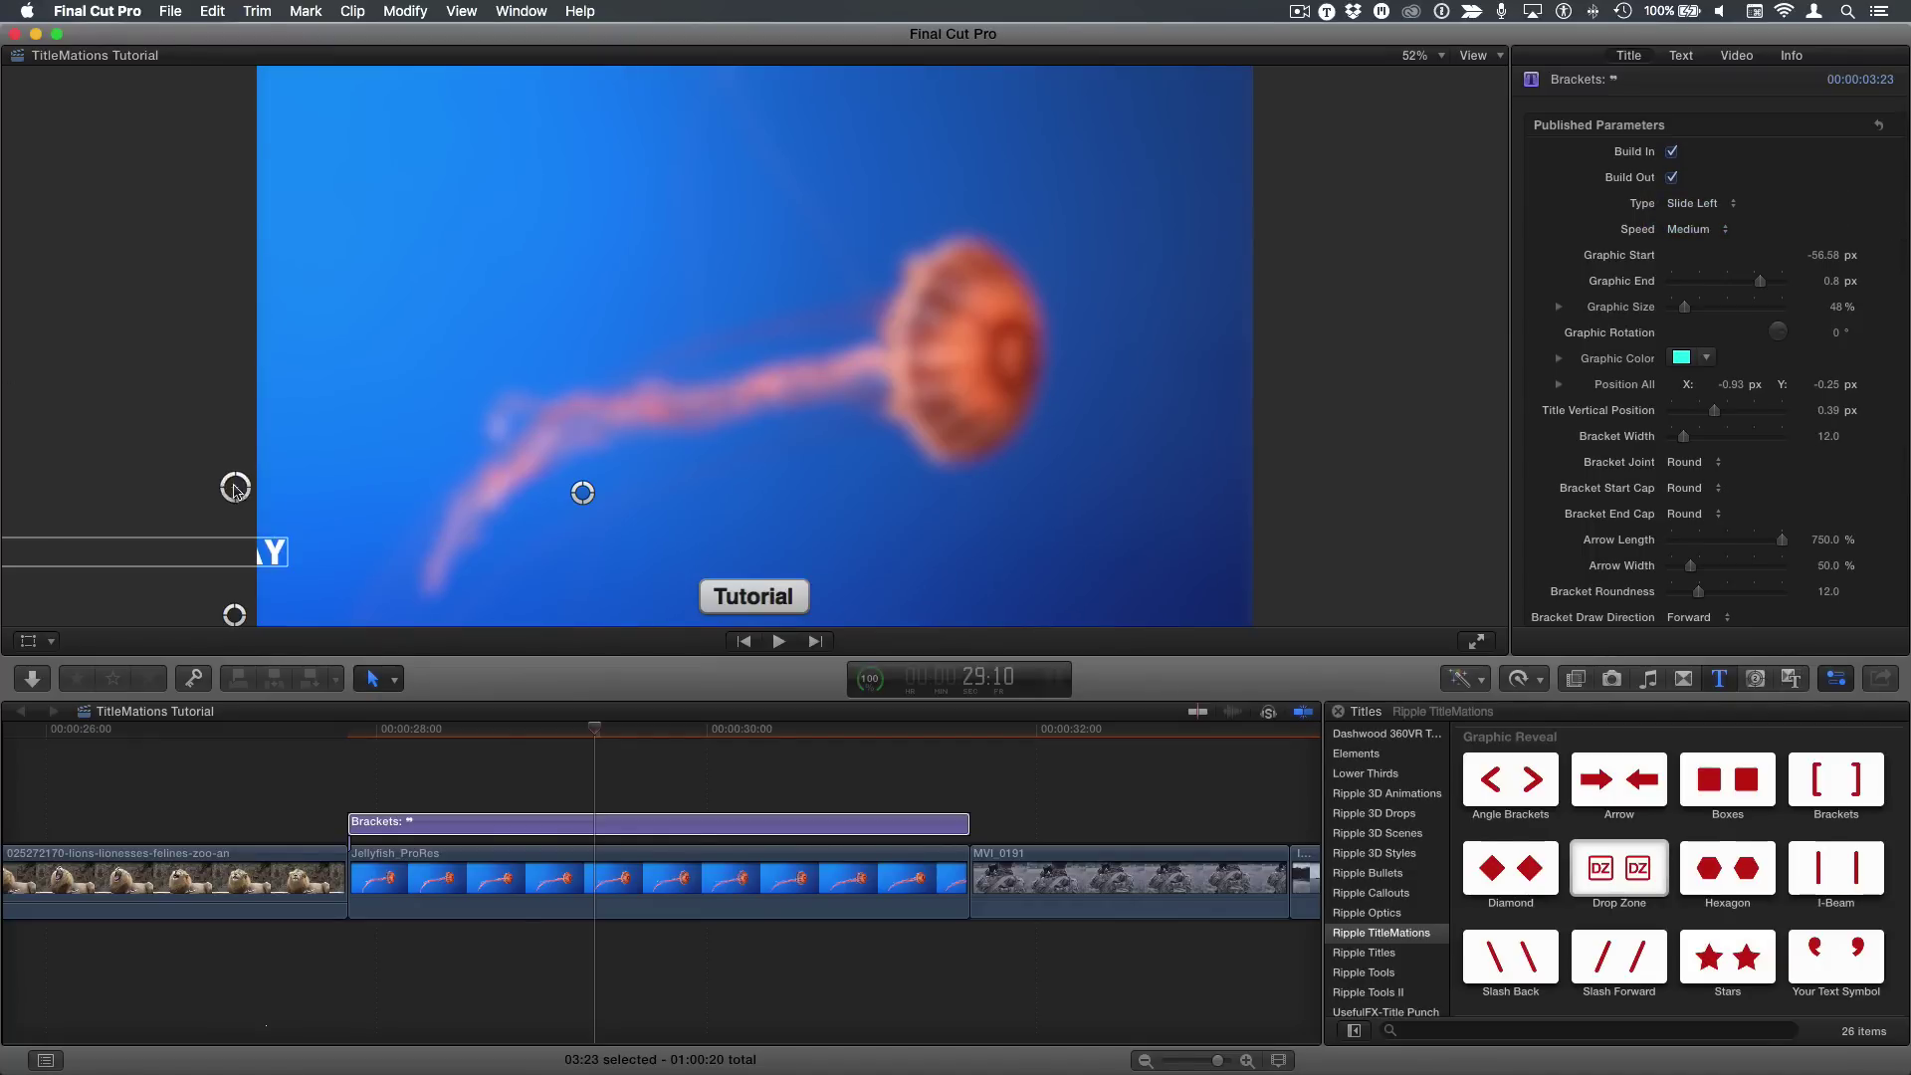
{"action": "left_click_drag", "start_coordinate": [235, 489], "coordinate": [777, 423]}
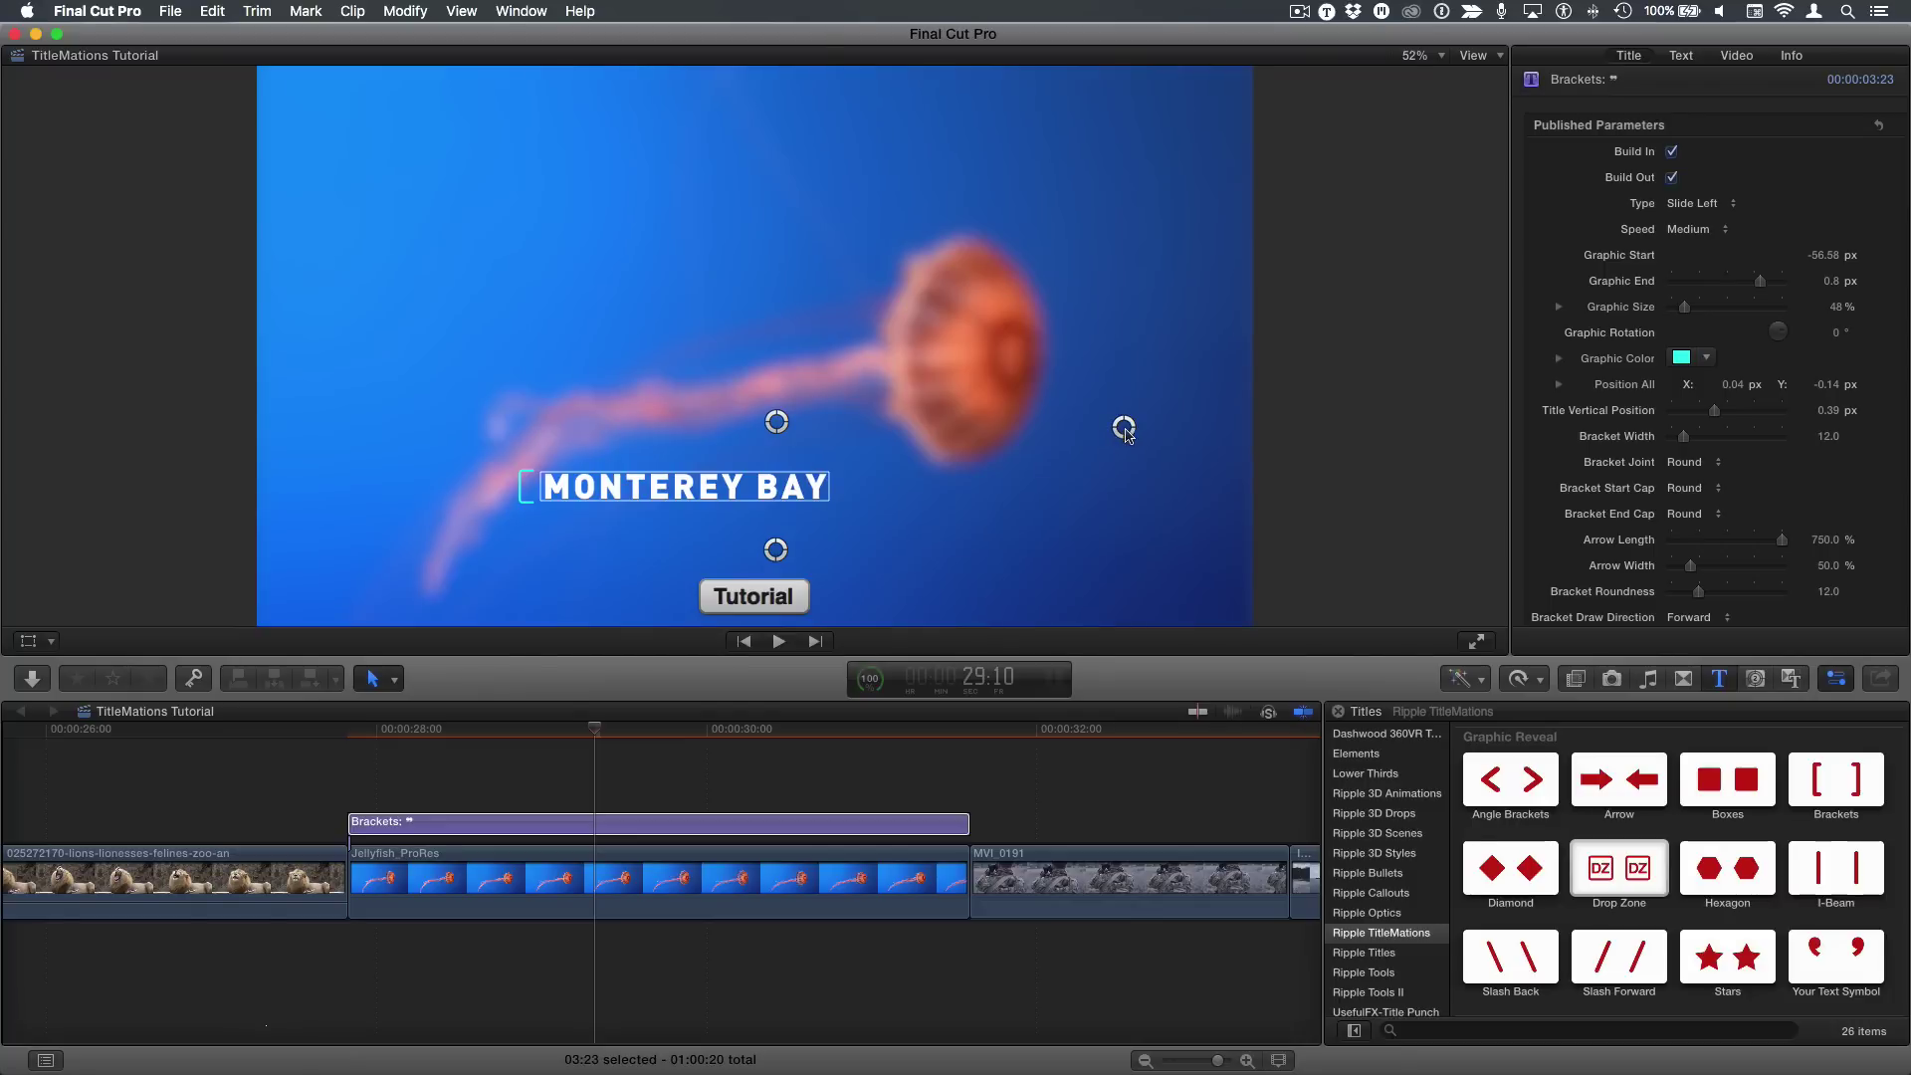
{"action": "mouse_move", "coordinate": [1126, 430]}
{"action": "left_mouse_down"}
{"action": "mouse_move", "coordinate": [1085, 429]}
{"action": "mouse_move", "coordinate": [1167, 429]}
{"action": "mouse_move", "coordinate": [754, 419]}
{"action": "mouse_move", "coordinate": [1135, 415]}
{"action": "left_mouse_up"}
{"action": "left_click_drag", "start_coordinate": [779, 428], "coordinate": [914, 372]}
{"action": "left_click_drag", "start_coordinate": [572, 376], "coordinate": [1156, 488]}
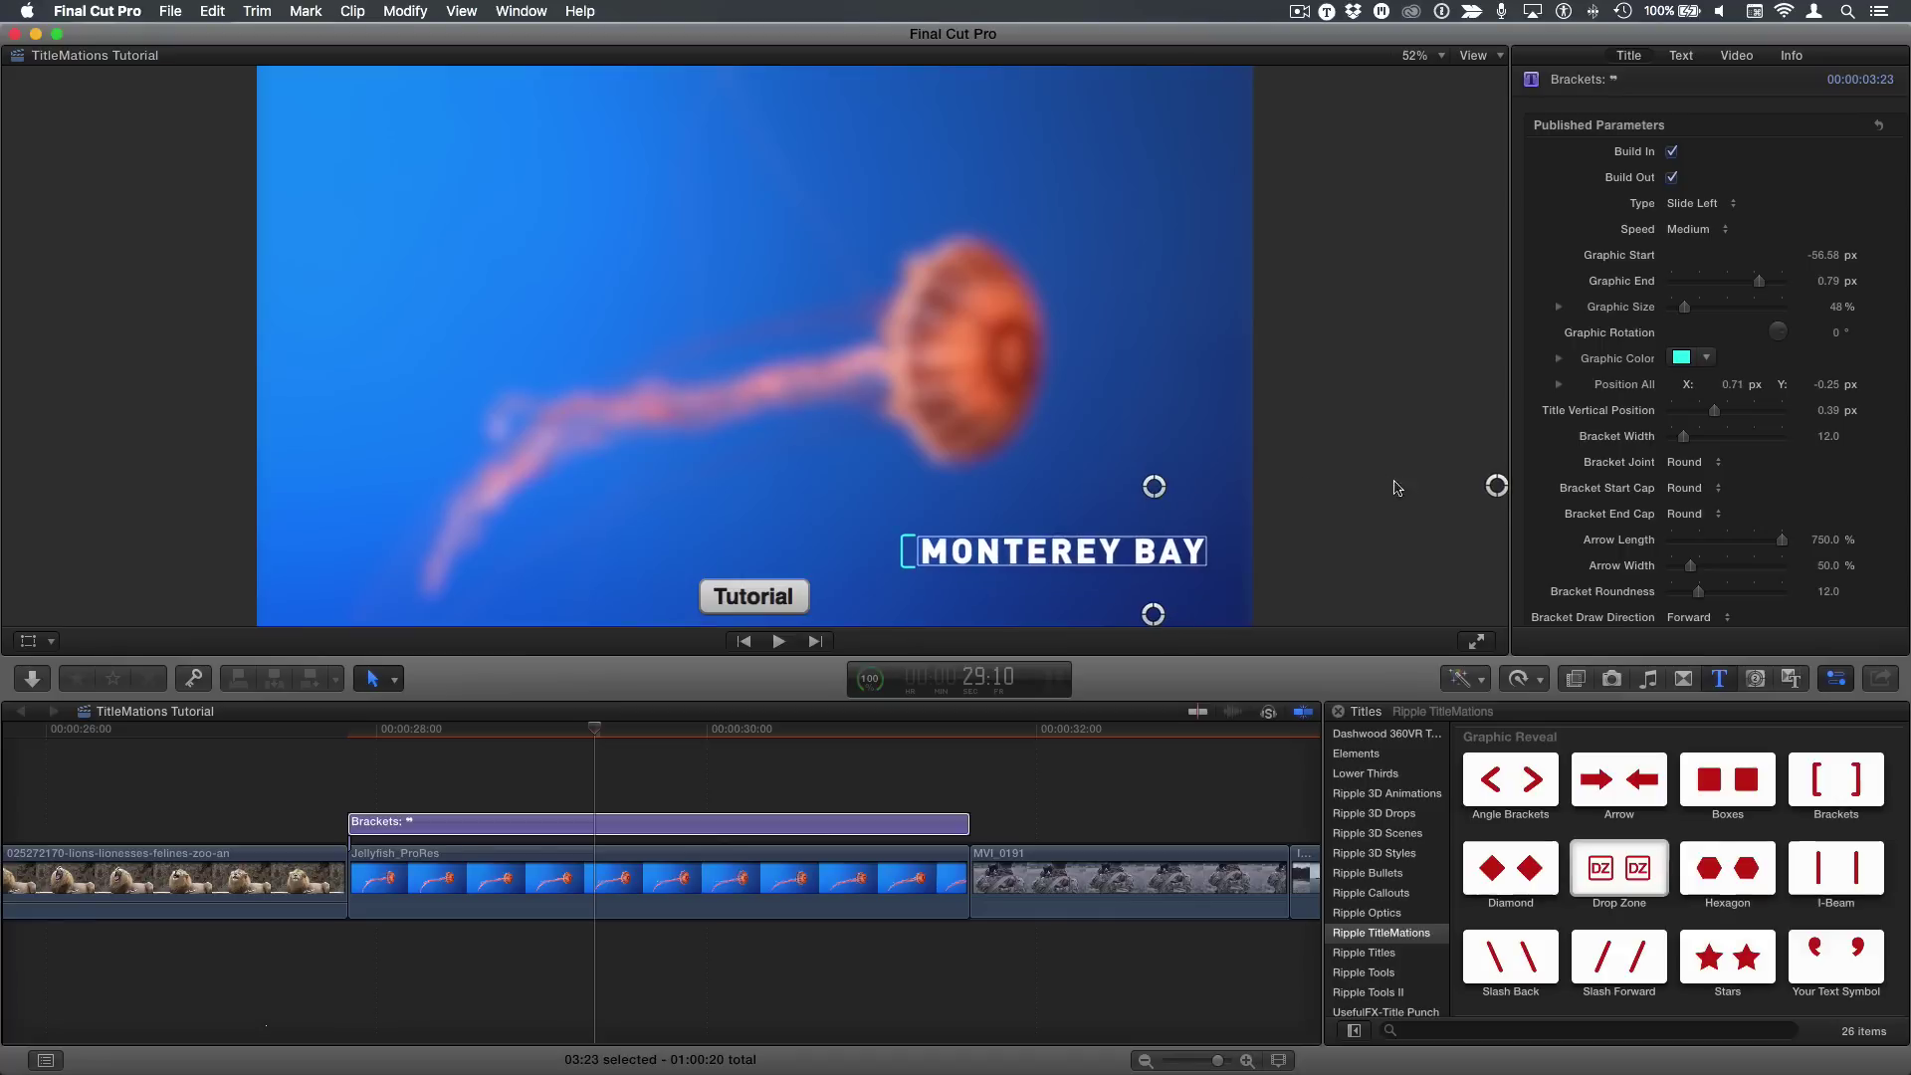
Change the viewer zoom to 25% and back to Fit, fine-tune the title horizontally, and play it
{"action": "left_click", "coordinate": [1412, 55]}
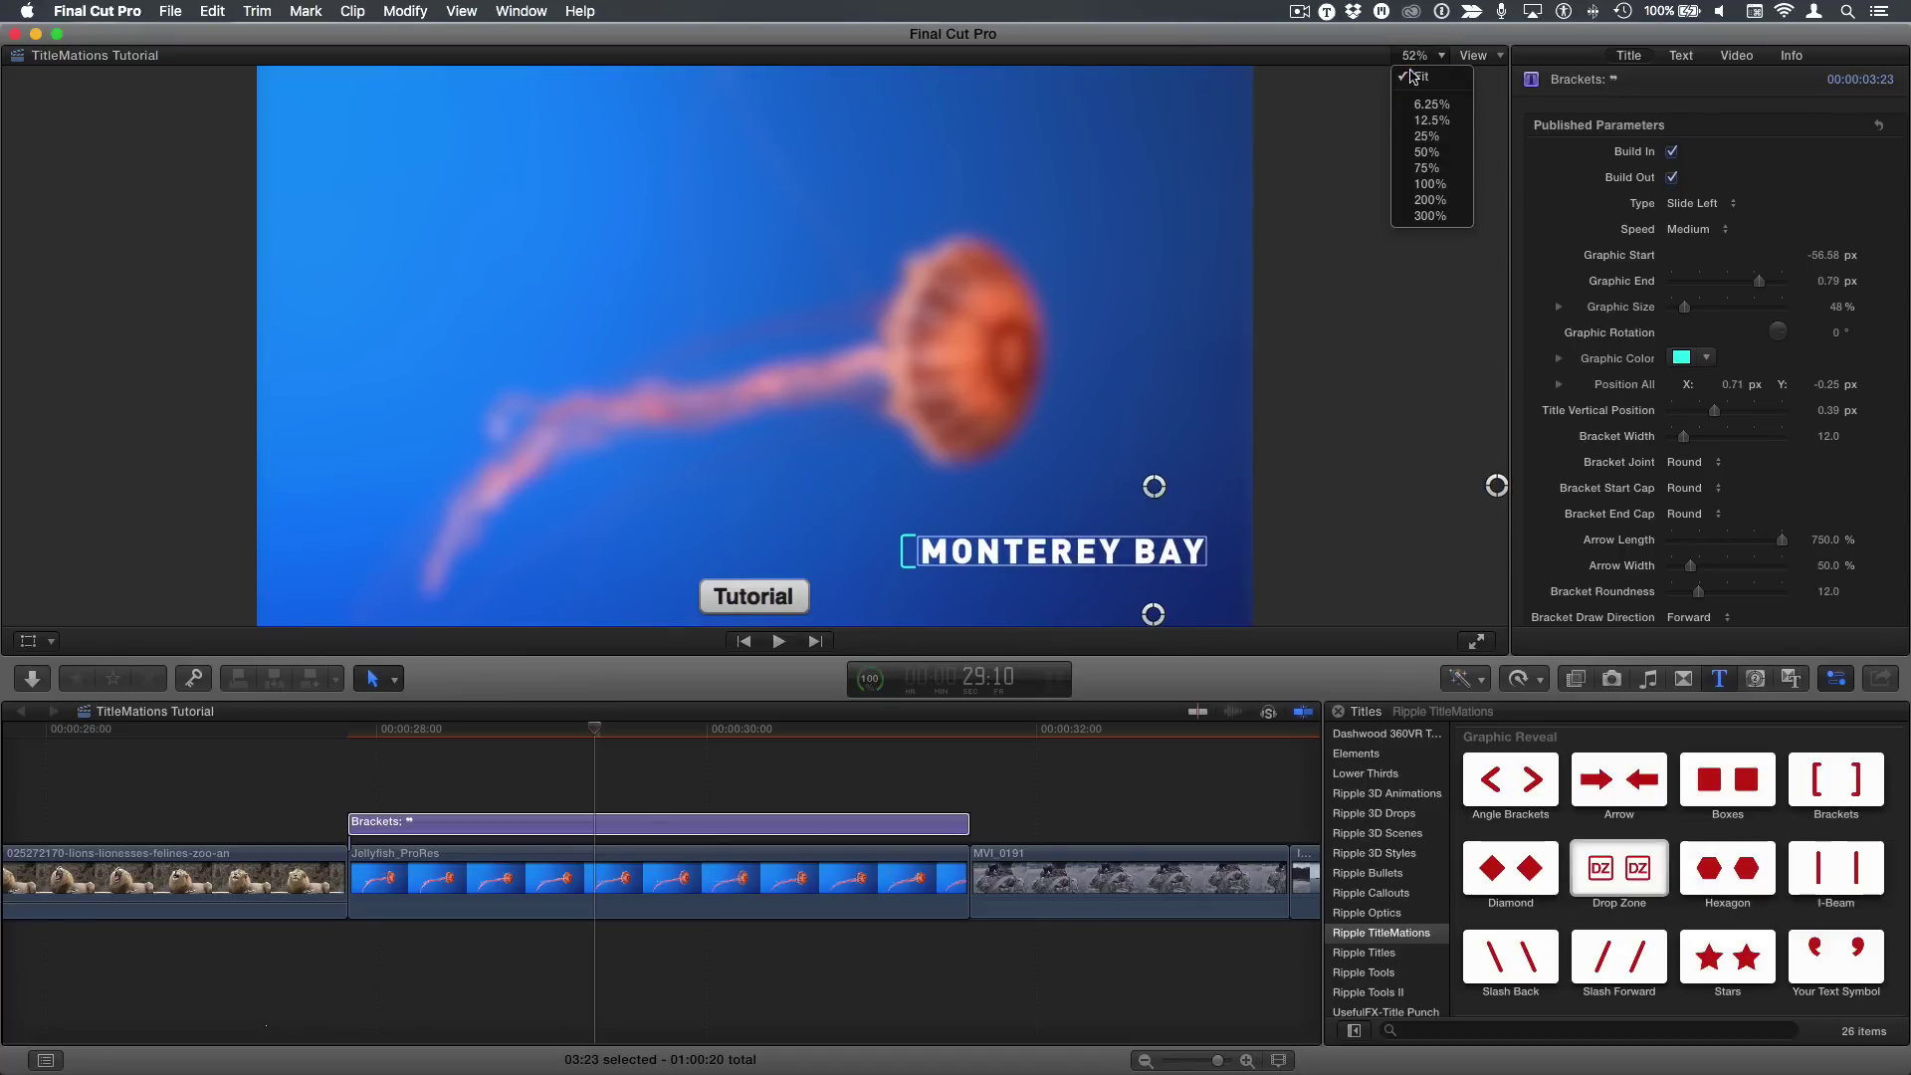
{"action": "left_click", "coordinate": [1423, 136]}
{"action": "left_click", "coordinate": [1415, 58]}
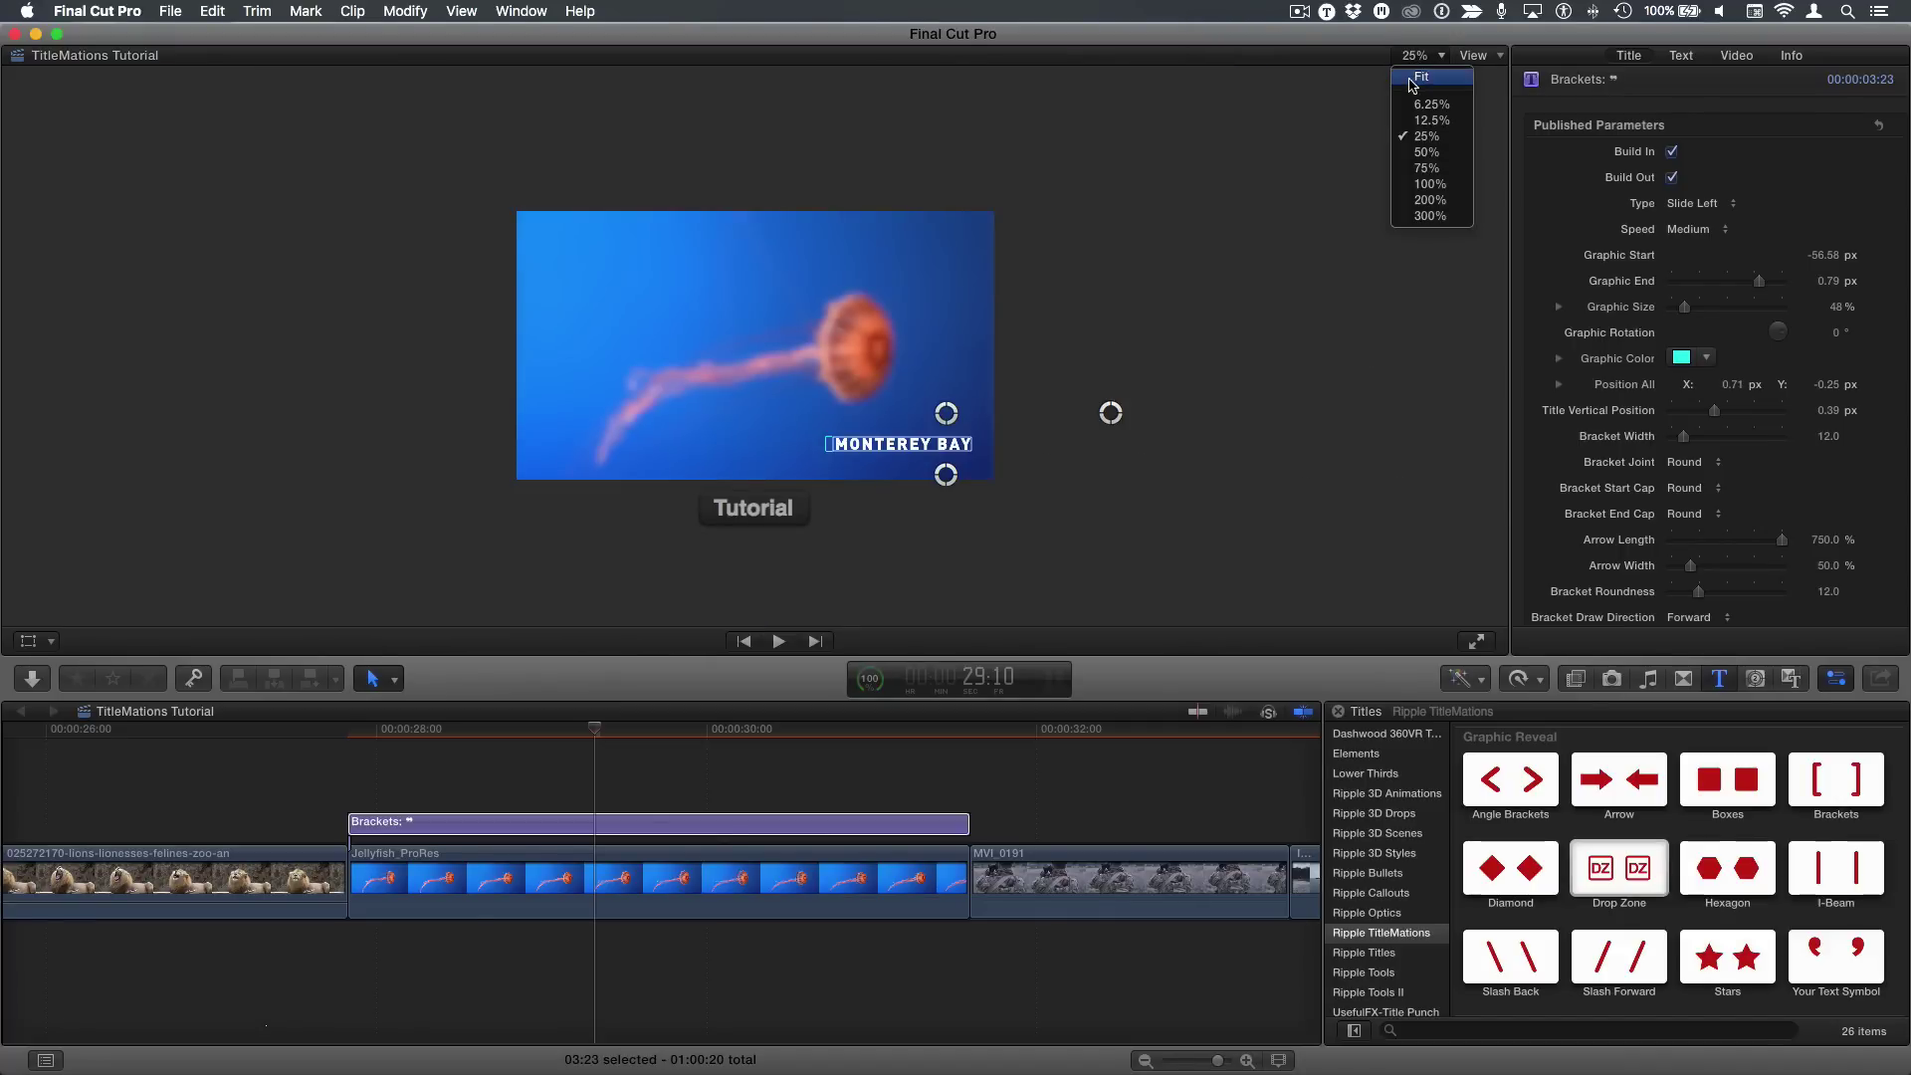
{"action": "left_click", "coordinate": [1408, 85]}
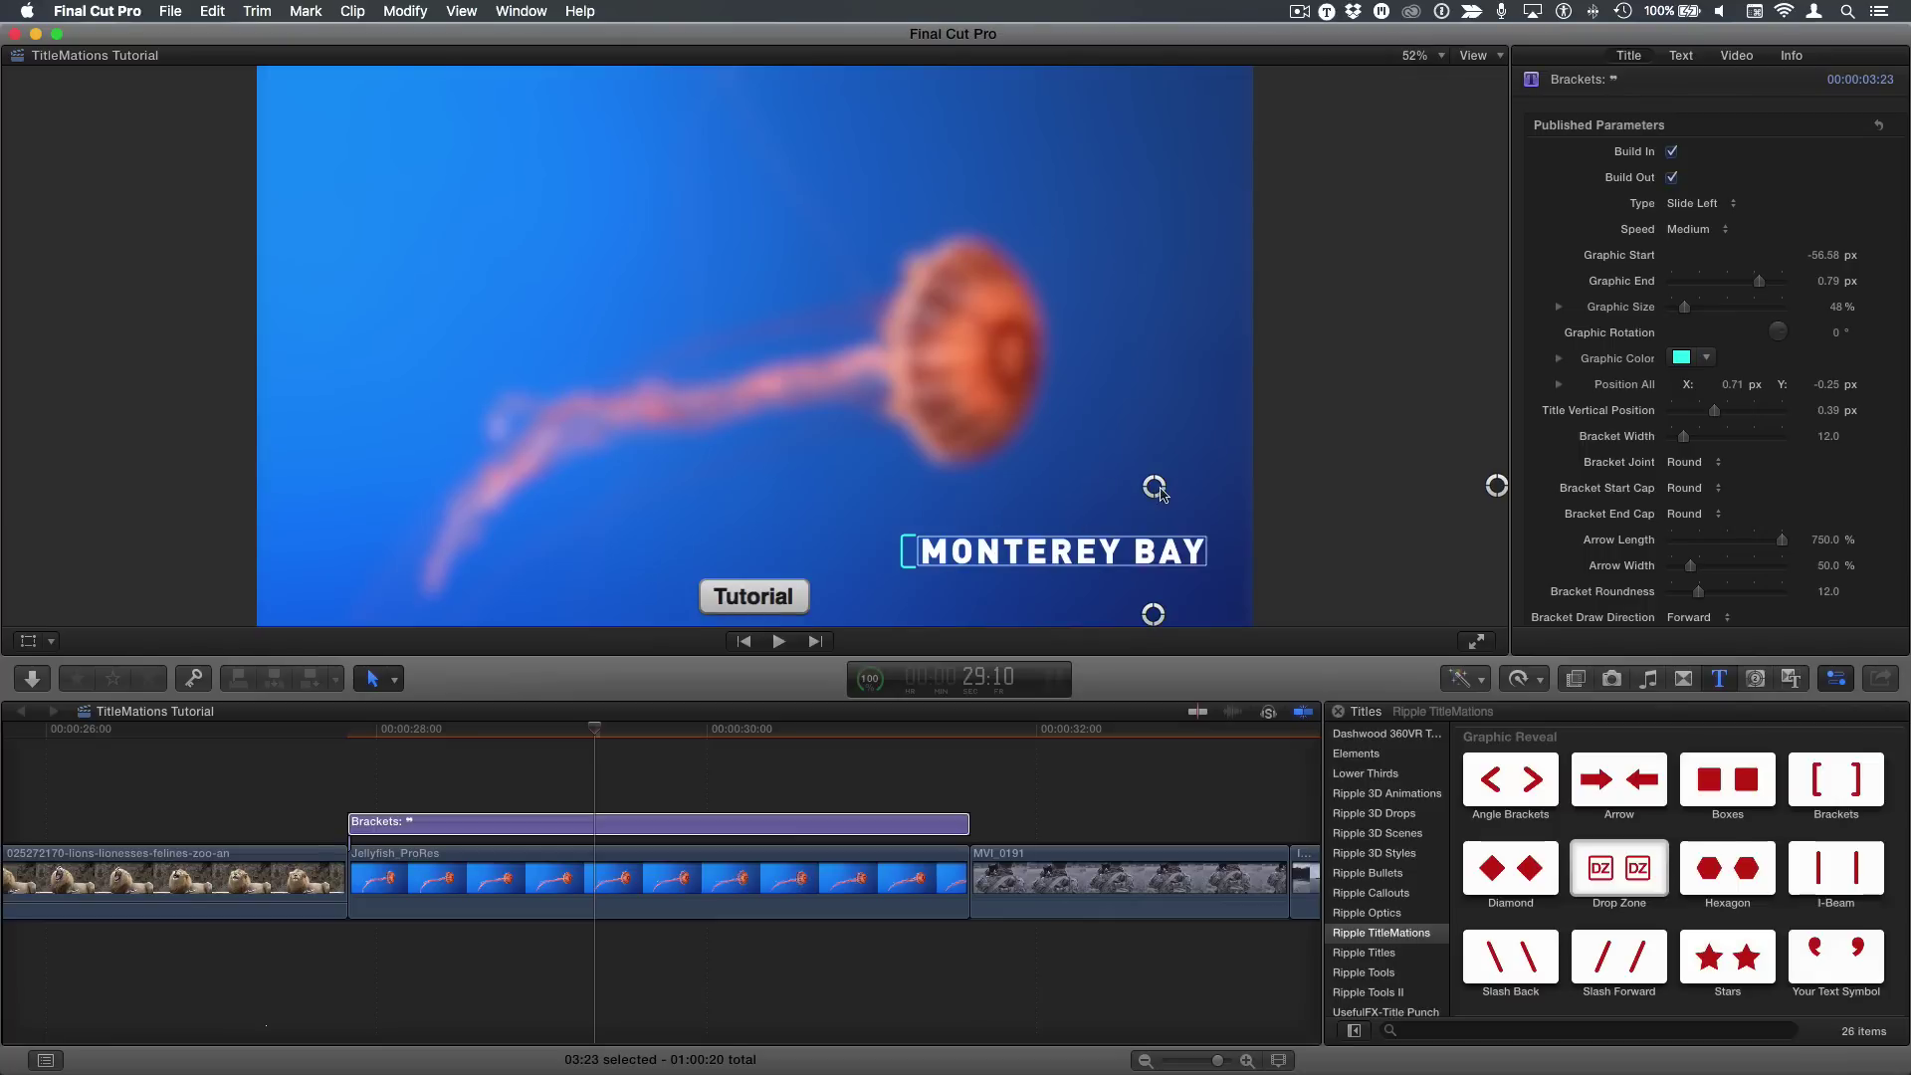
{"action": "mouse_move", "coordinate": [1158, 491]}
{"action": "left_mouse_down"}
{"action": "mouse_move", "coordinate": [600, 440]}
{"action": "mouse_move", "coordinate": [1142, 492]}
{"action": "left_mouse_up"}
{"action": "key", "text": "/"}
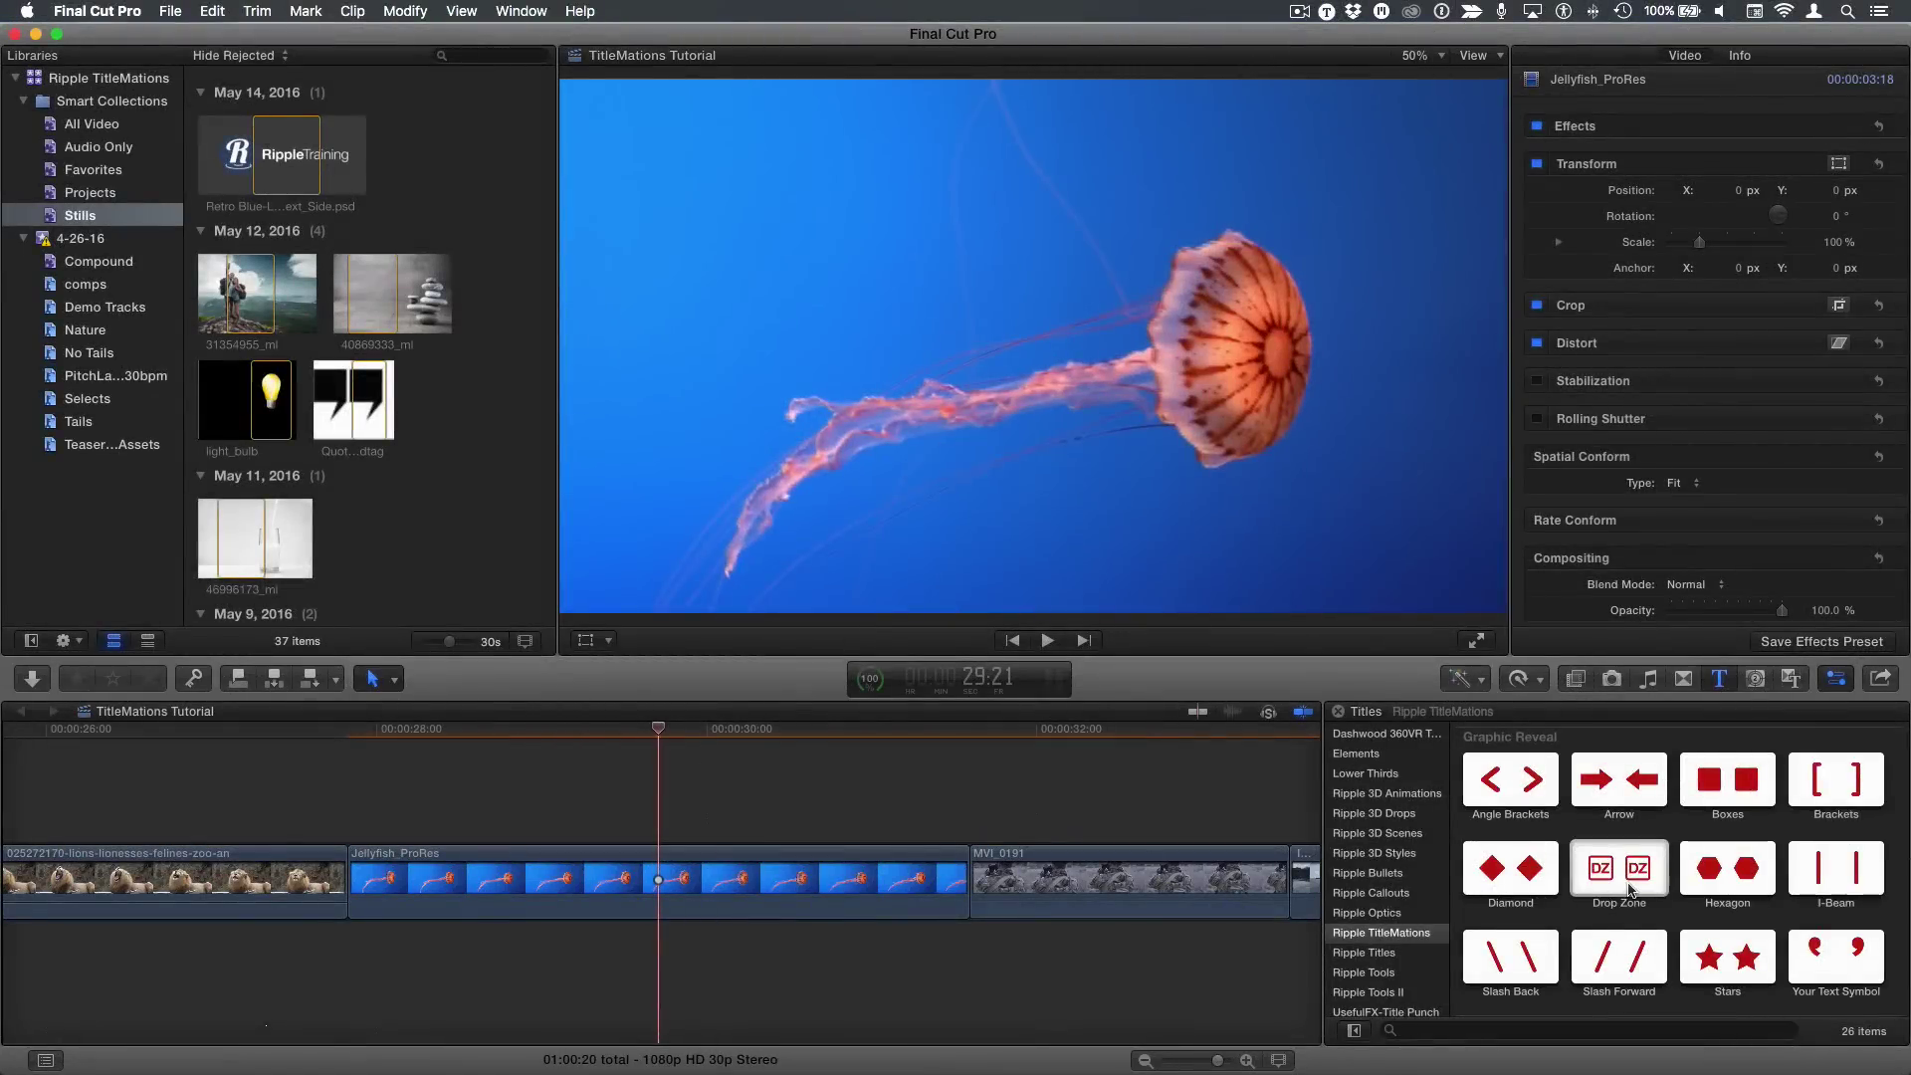
Connect a Drop Zone title over the jellyfish clip's range and preview it
{"action": "left_click", "coordinate": [1629, 889]}
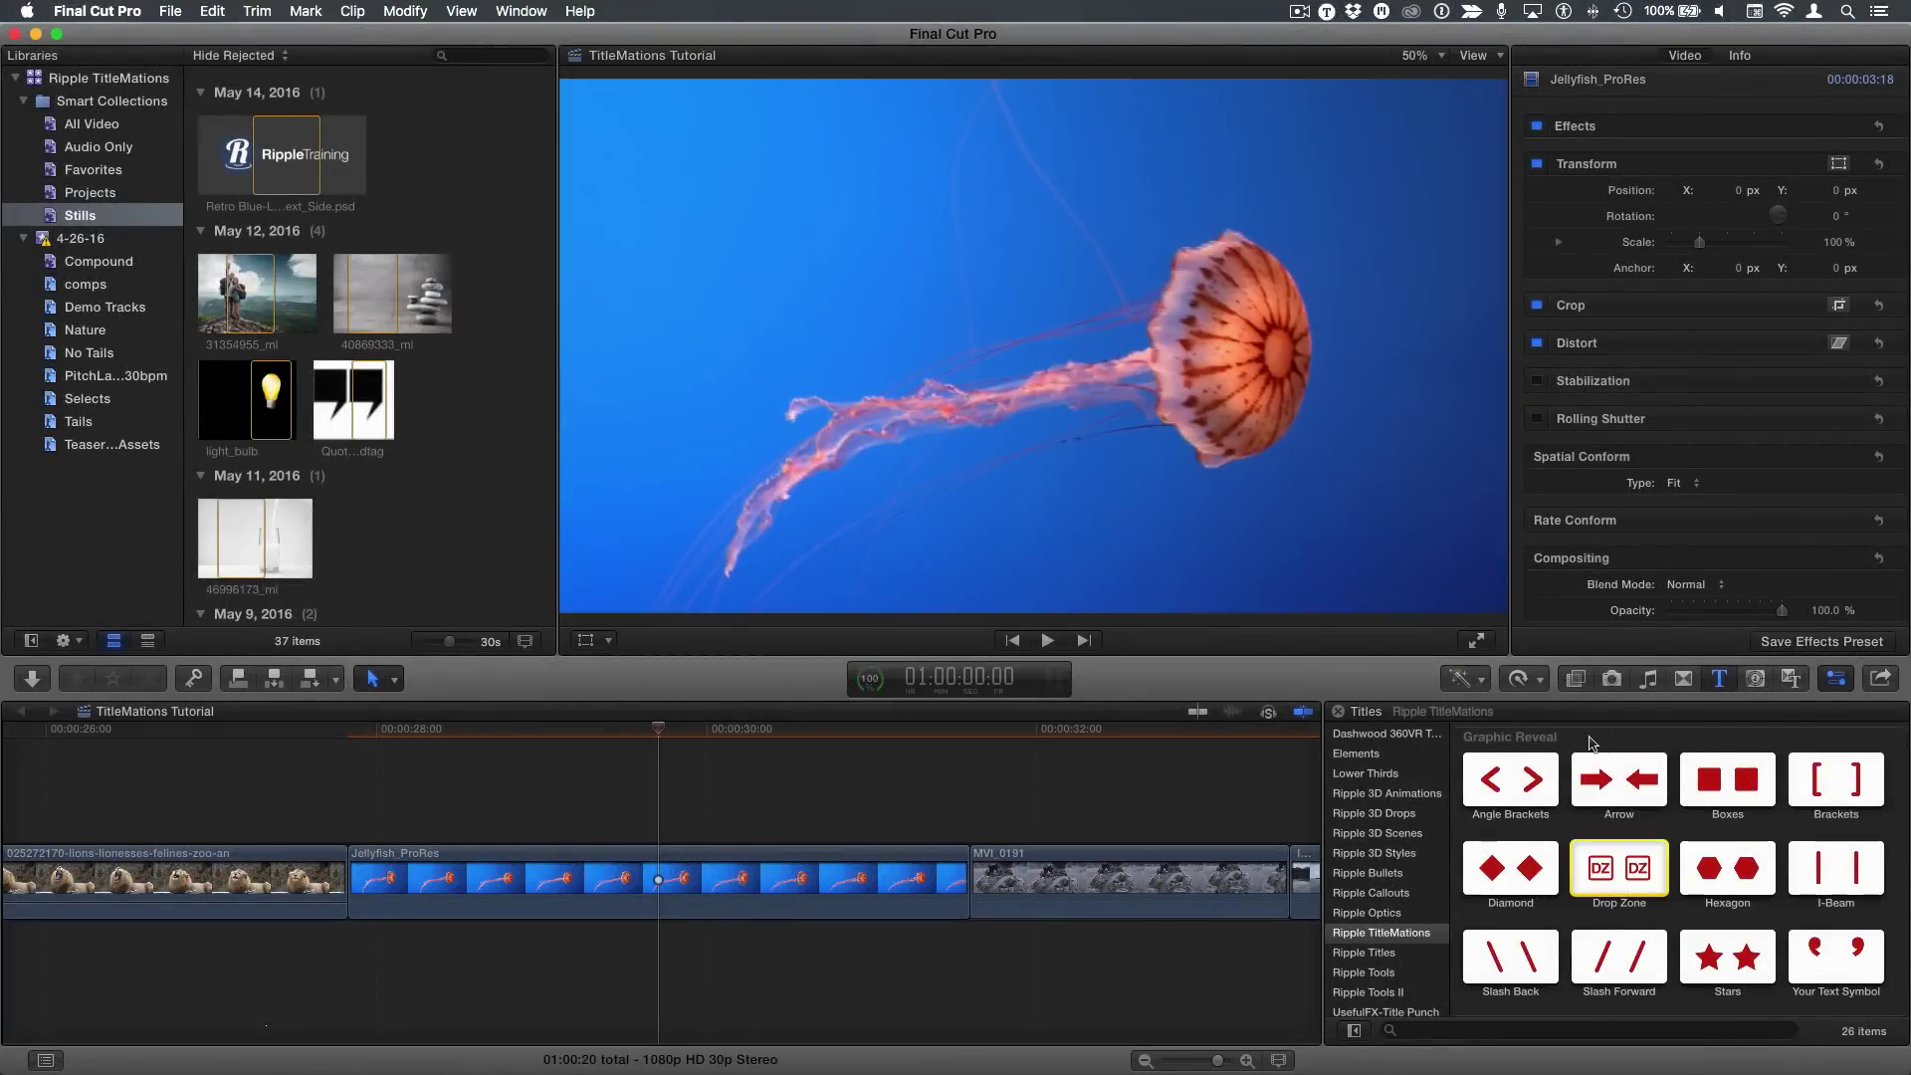
{"action": "left_click", "coordinate": [655, 729]}
{"action": "key", "text": "x"}
{"action": "left_click", "coordinate": [1599, 874]}
{"action": "key", "text": "q"}
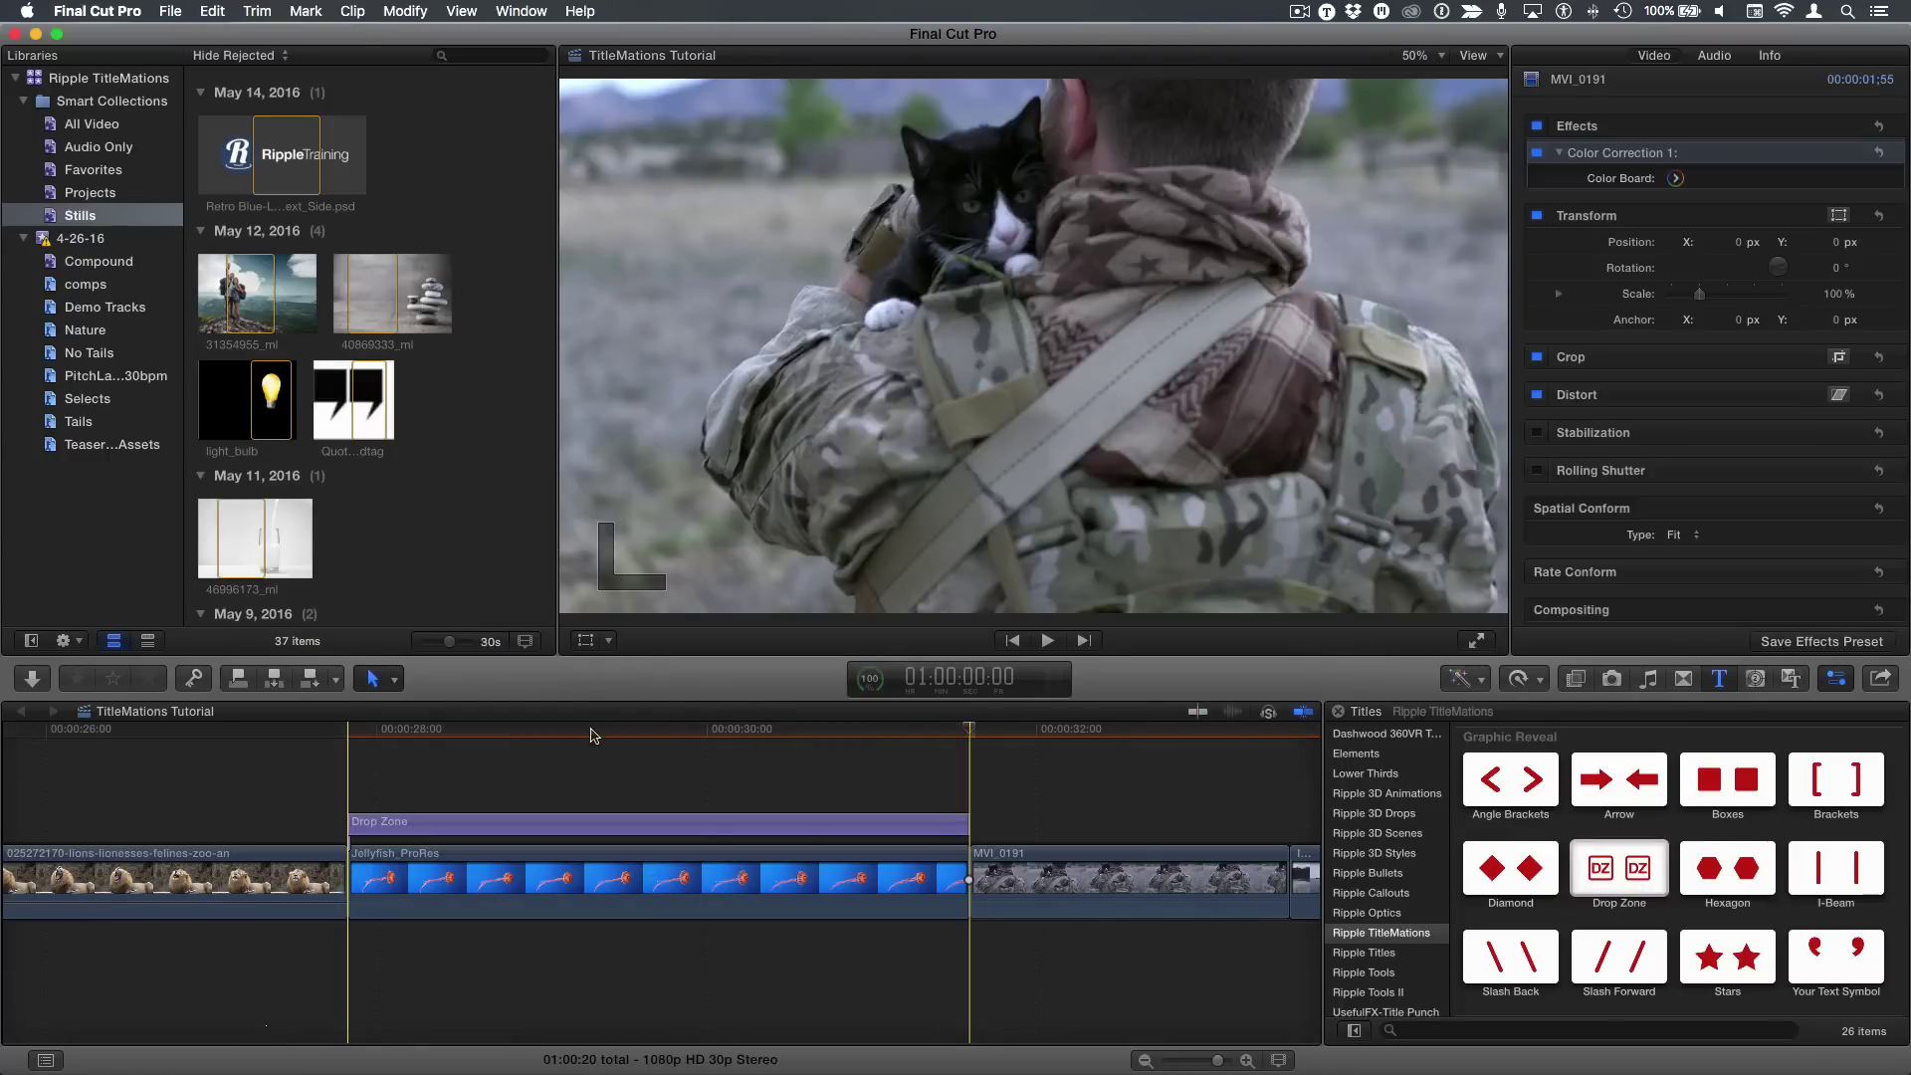
{"action": "left_click", "coordinate": [556, 832]}
{"action": "key", "text": "slash"}
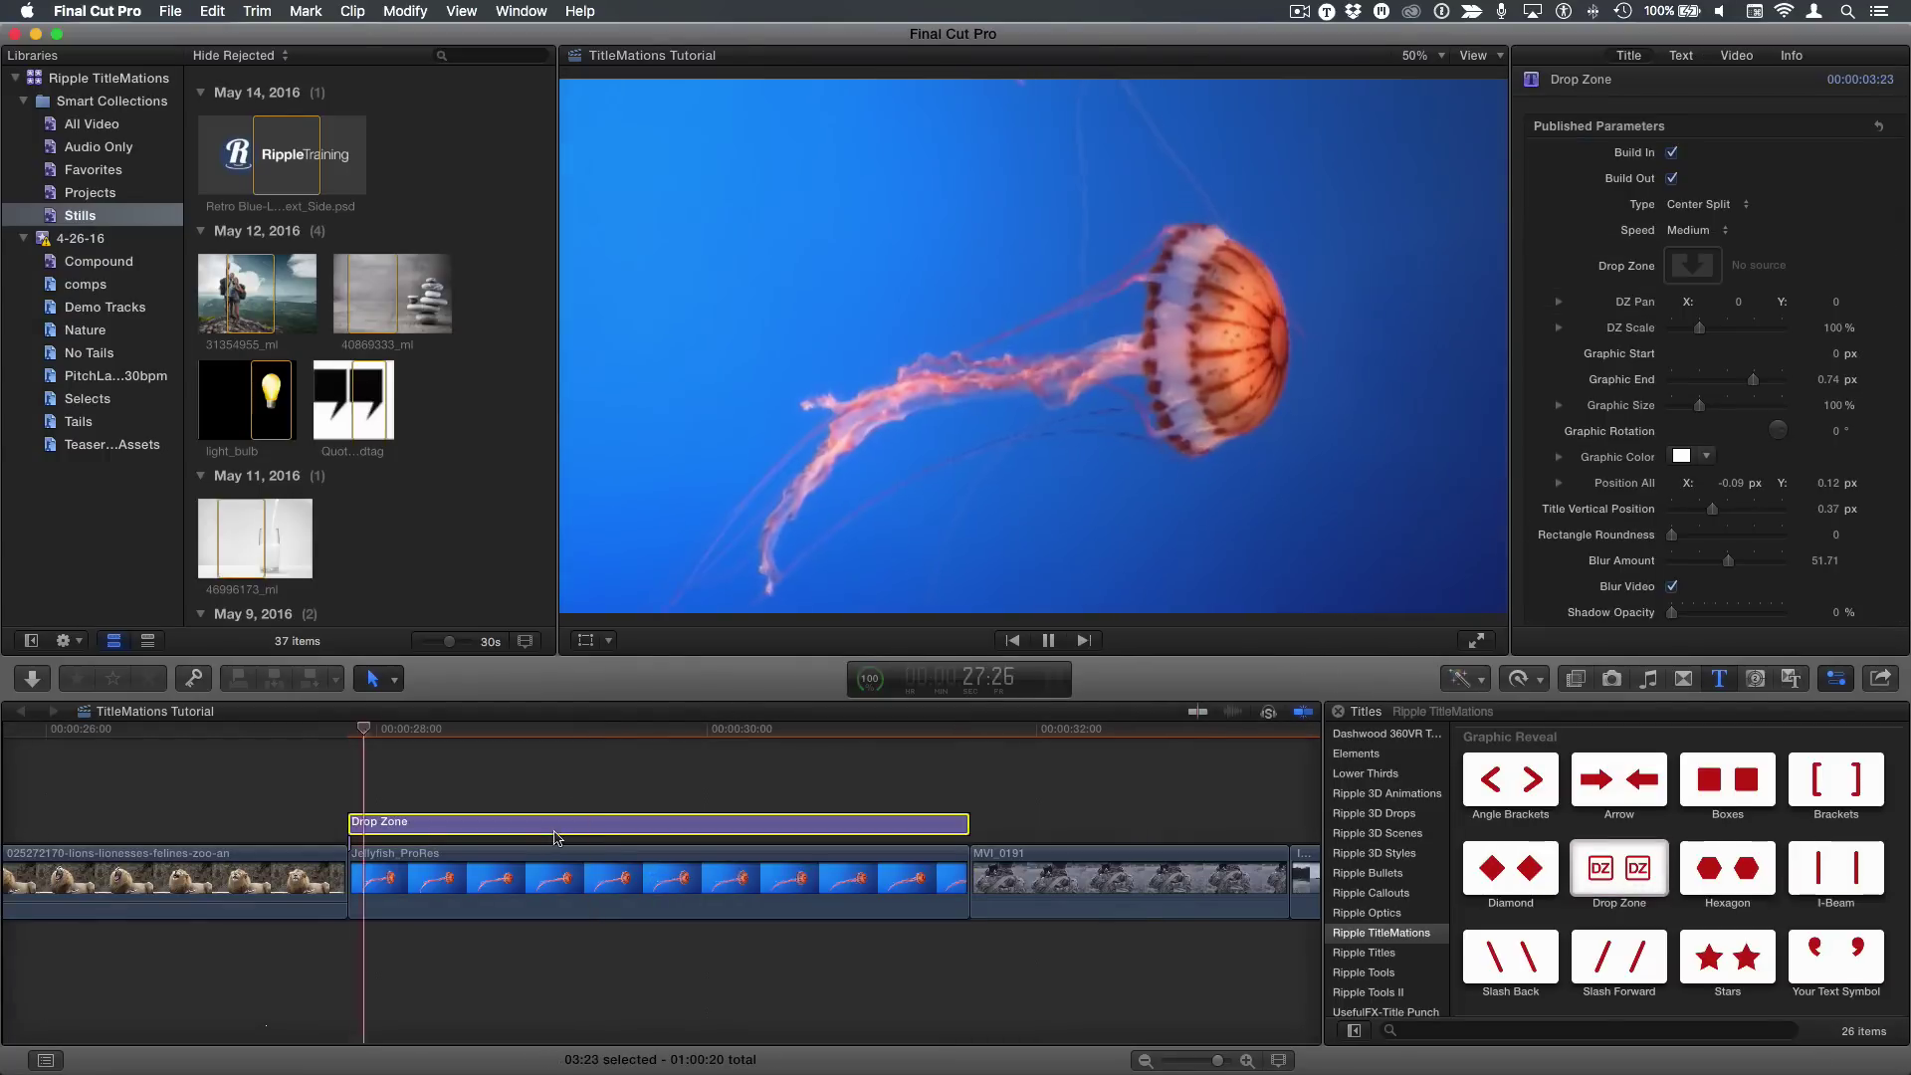
{"action": "key", "text": "space"}
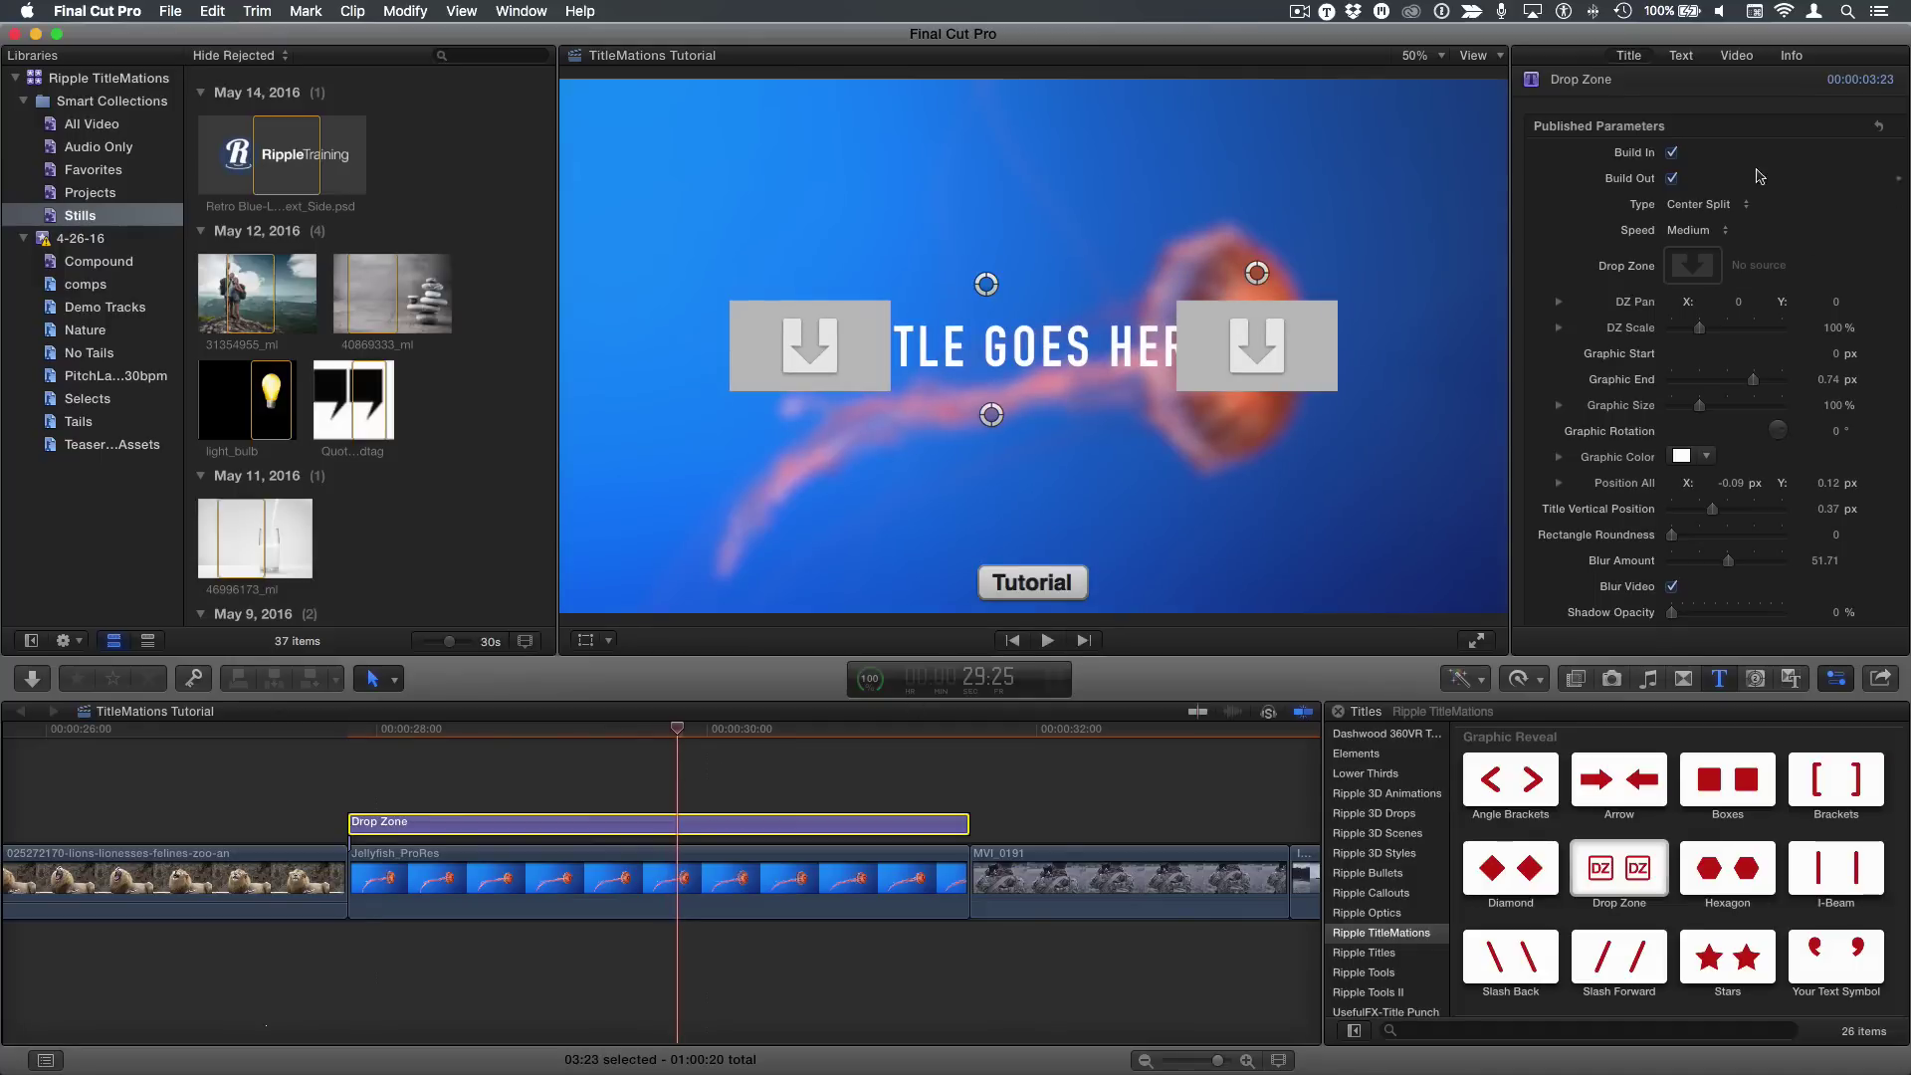
Pick the light_bulb still as the Drop Zone image
{"action": "left_click", "coordinate": [1697, 267]}
{"action": "scroll", "coordinate": [488, 245], "scroll_direction": "up", "scroll_amount": 1}
{"action": "scroll", "coordinate": [488, 245], "scroll_direction": "down", "scroll_amount": 5}
{"action": "left_click", "coordinate": [273, 194]}
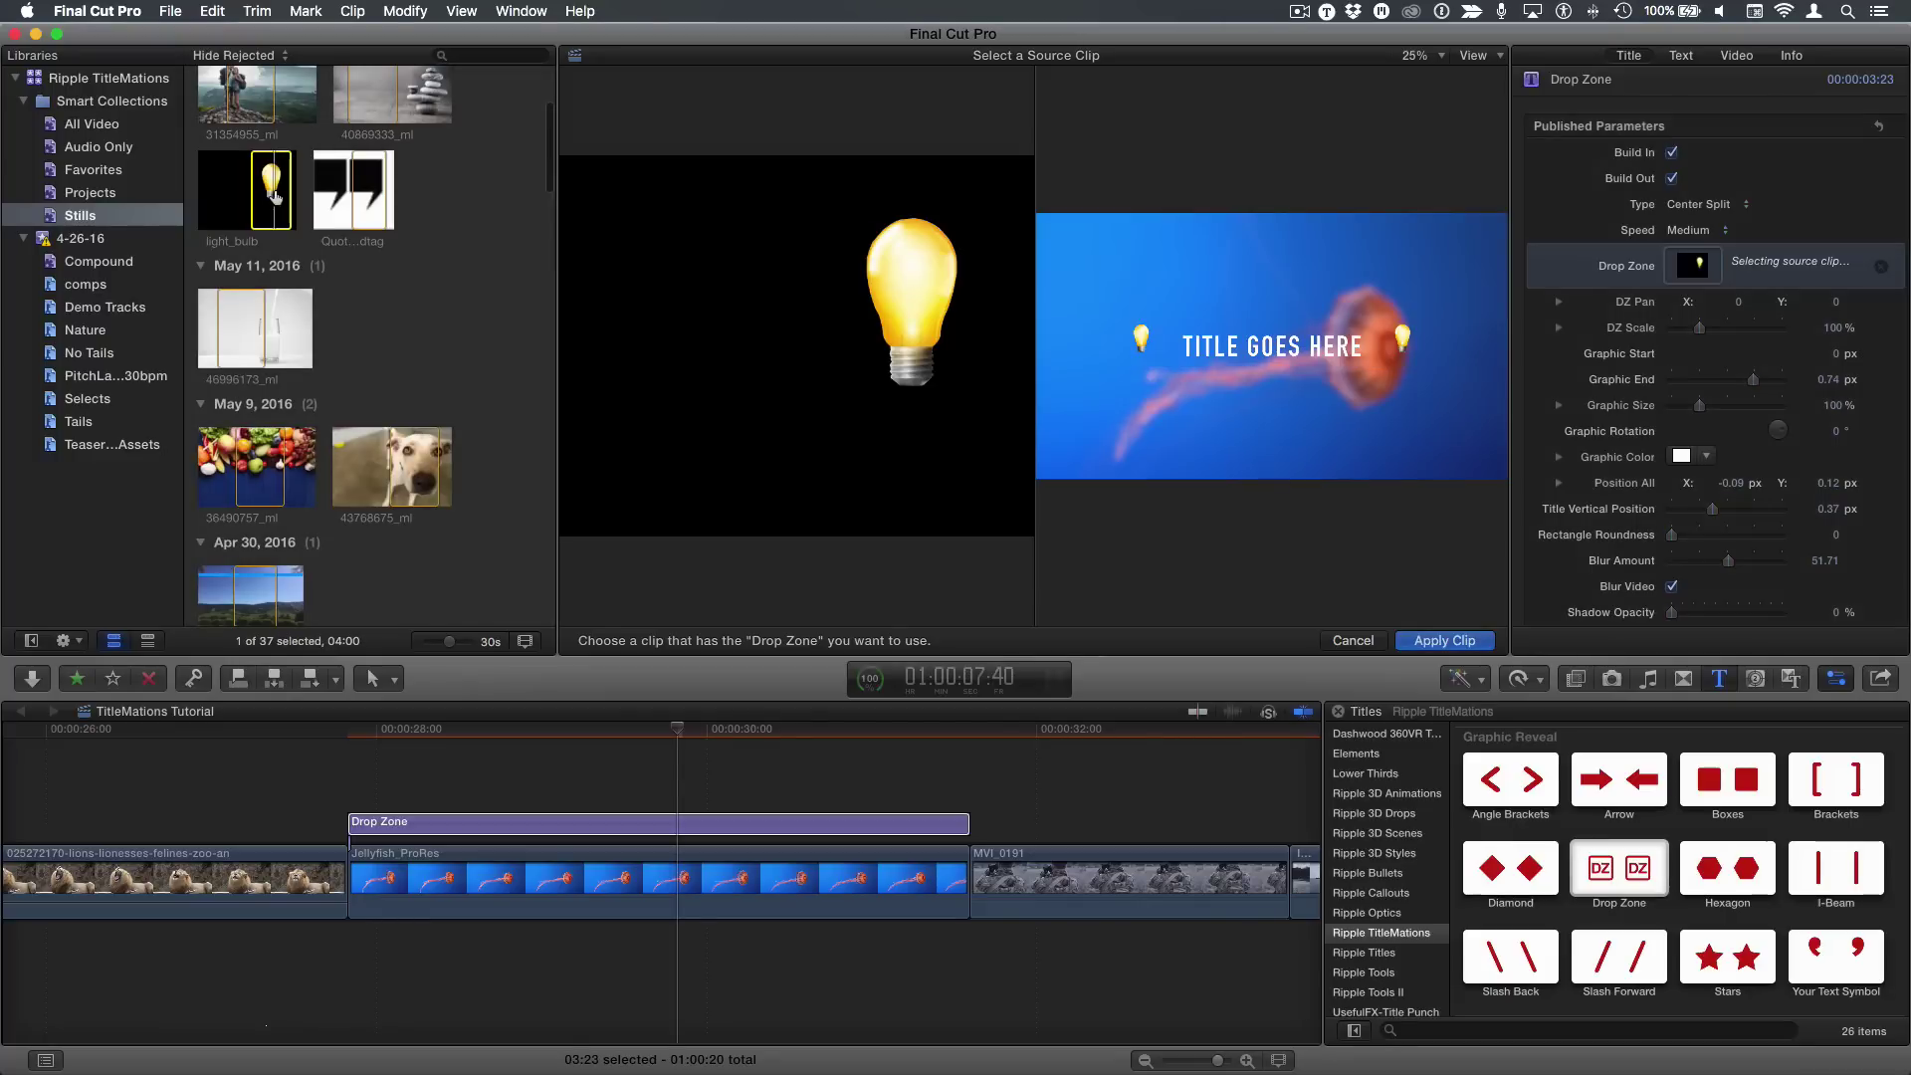
Apply the light_bulb image and enlarge the bulbs to 134.23% DZ Scale, adjusting DZ Pan X
{"action": "left_click", "coordinate": [1445, 641]}
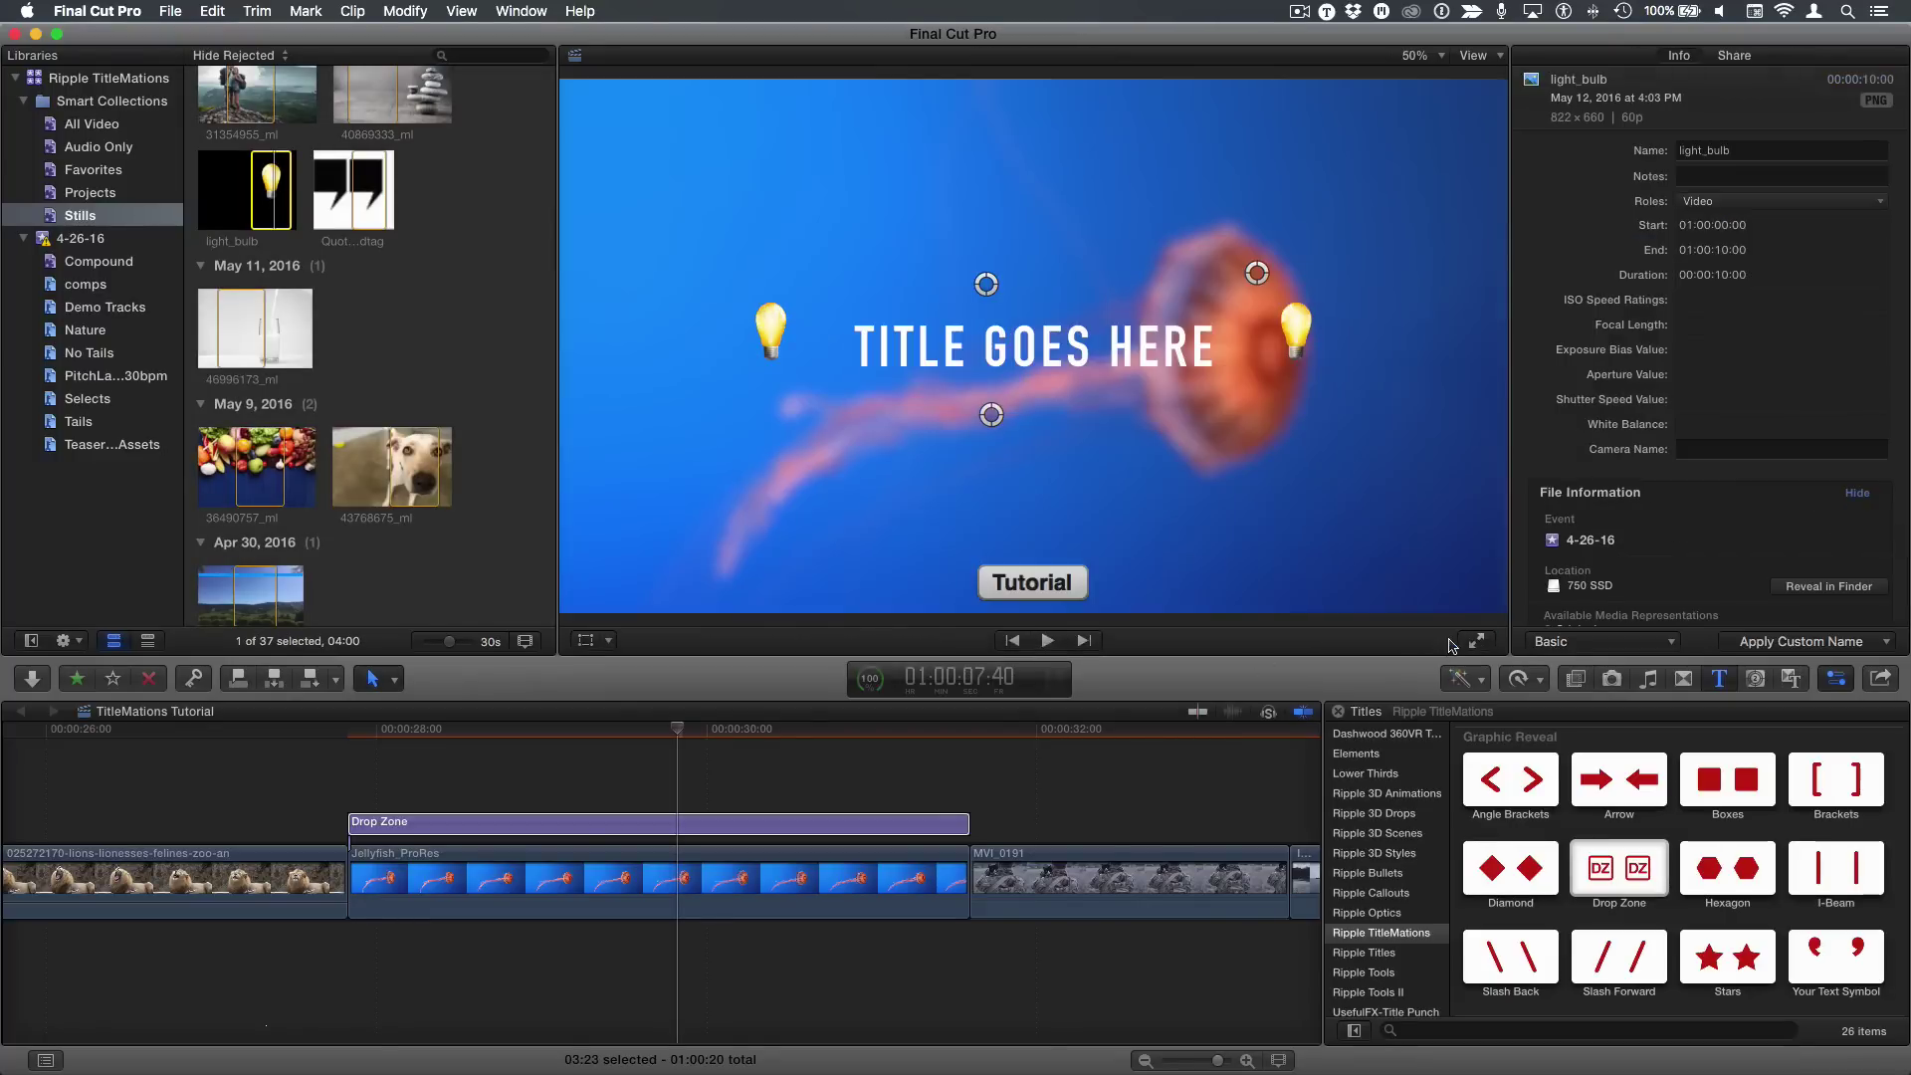
{"action": "left_click", "coordinate": [1297, 336]}
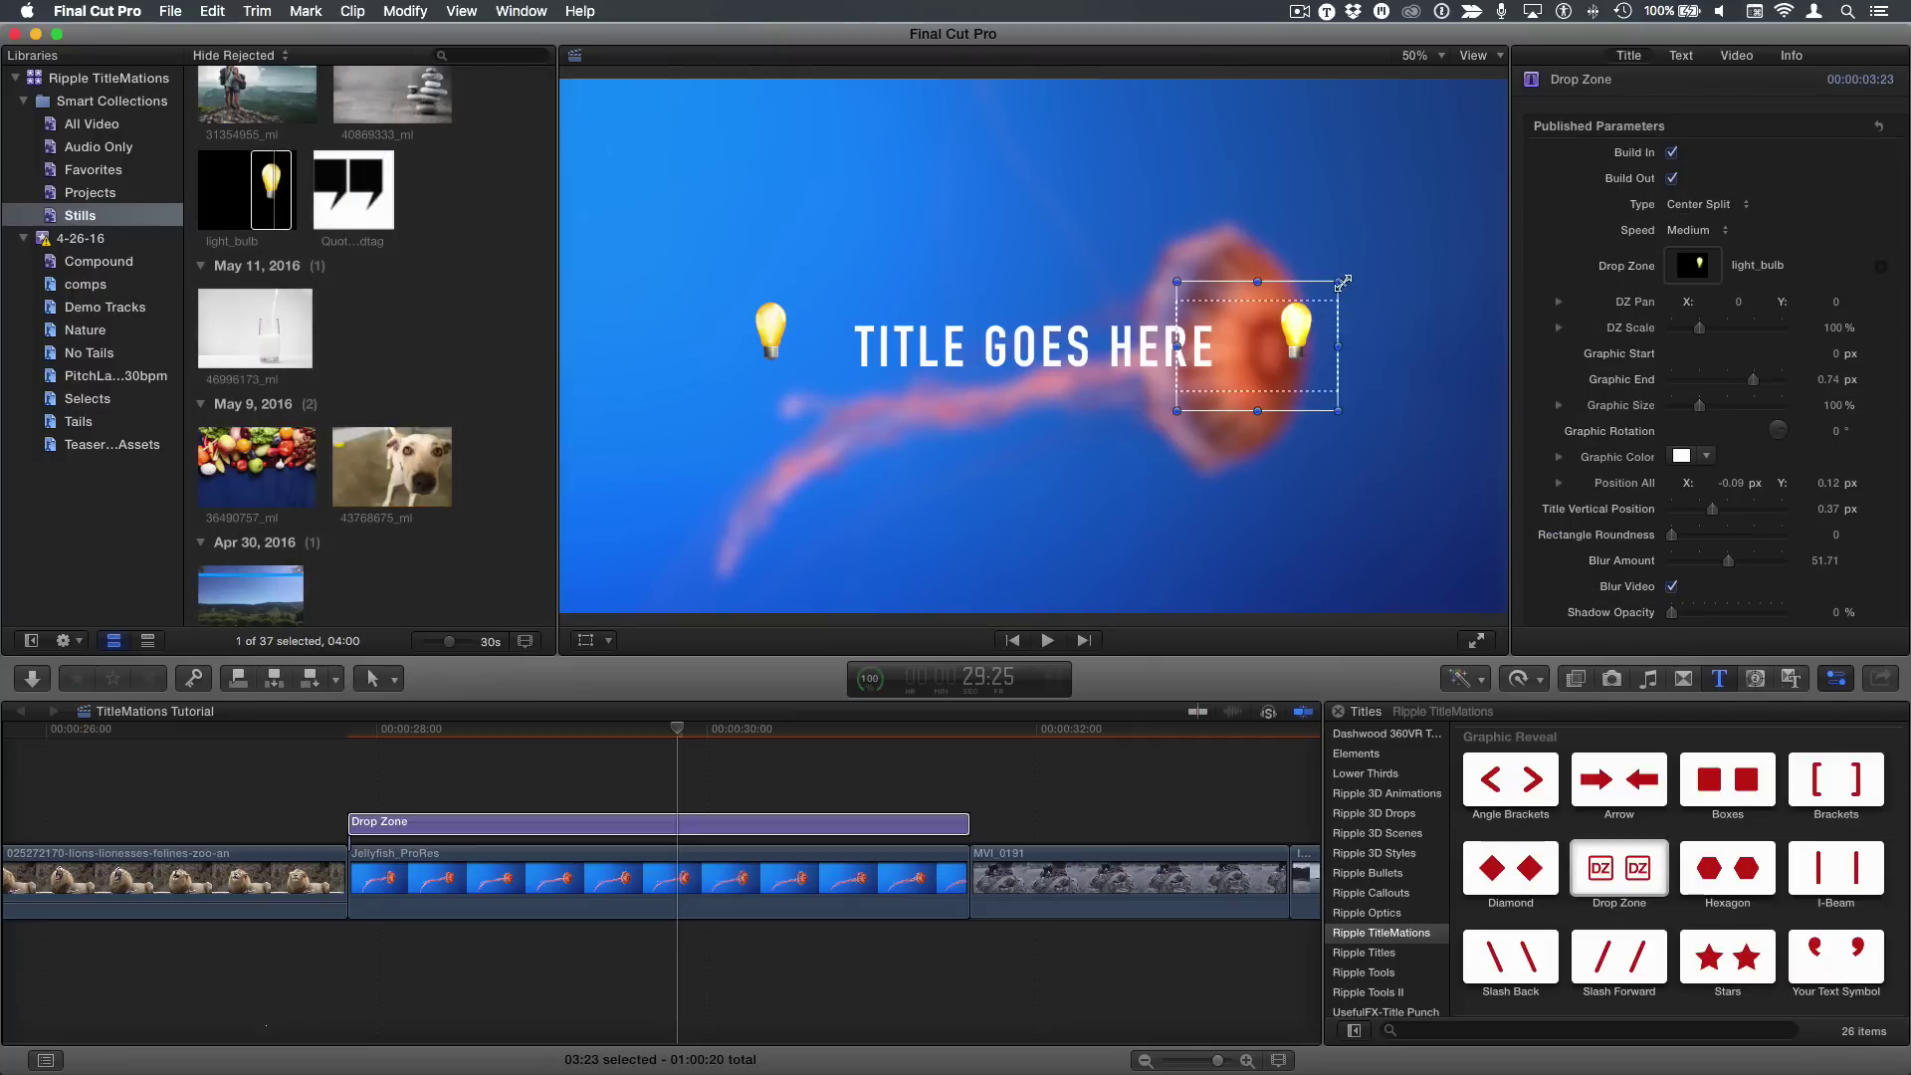
{"action": "left_click_drag", "start_coordinate": [1342, 283], "coordinate": [1264, 344]}
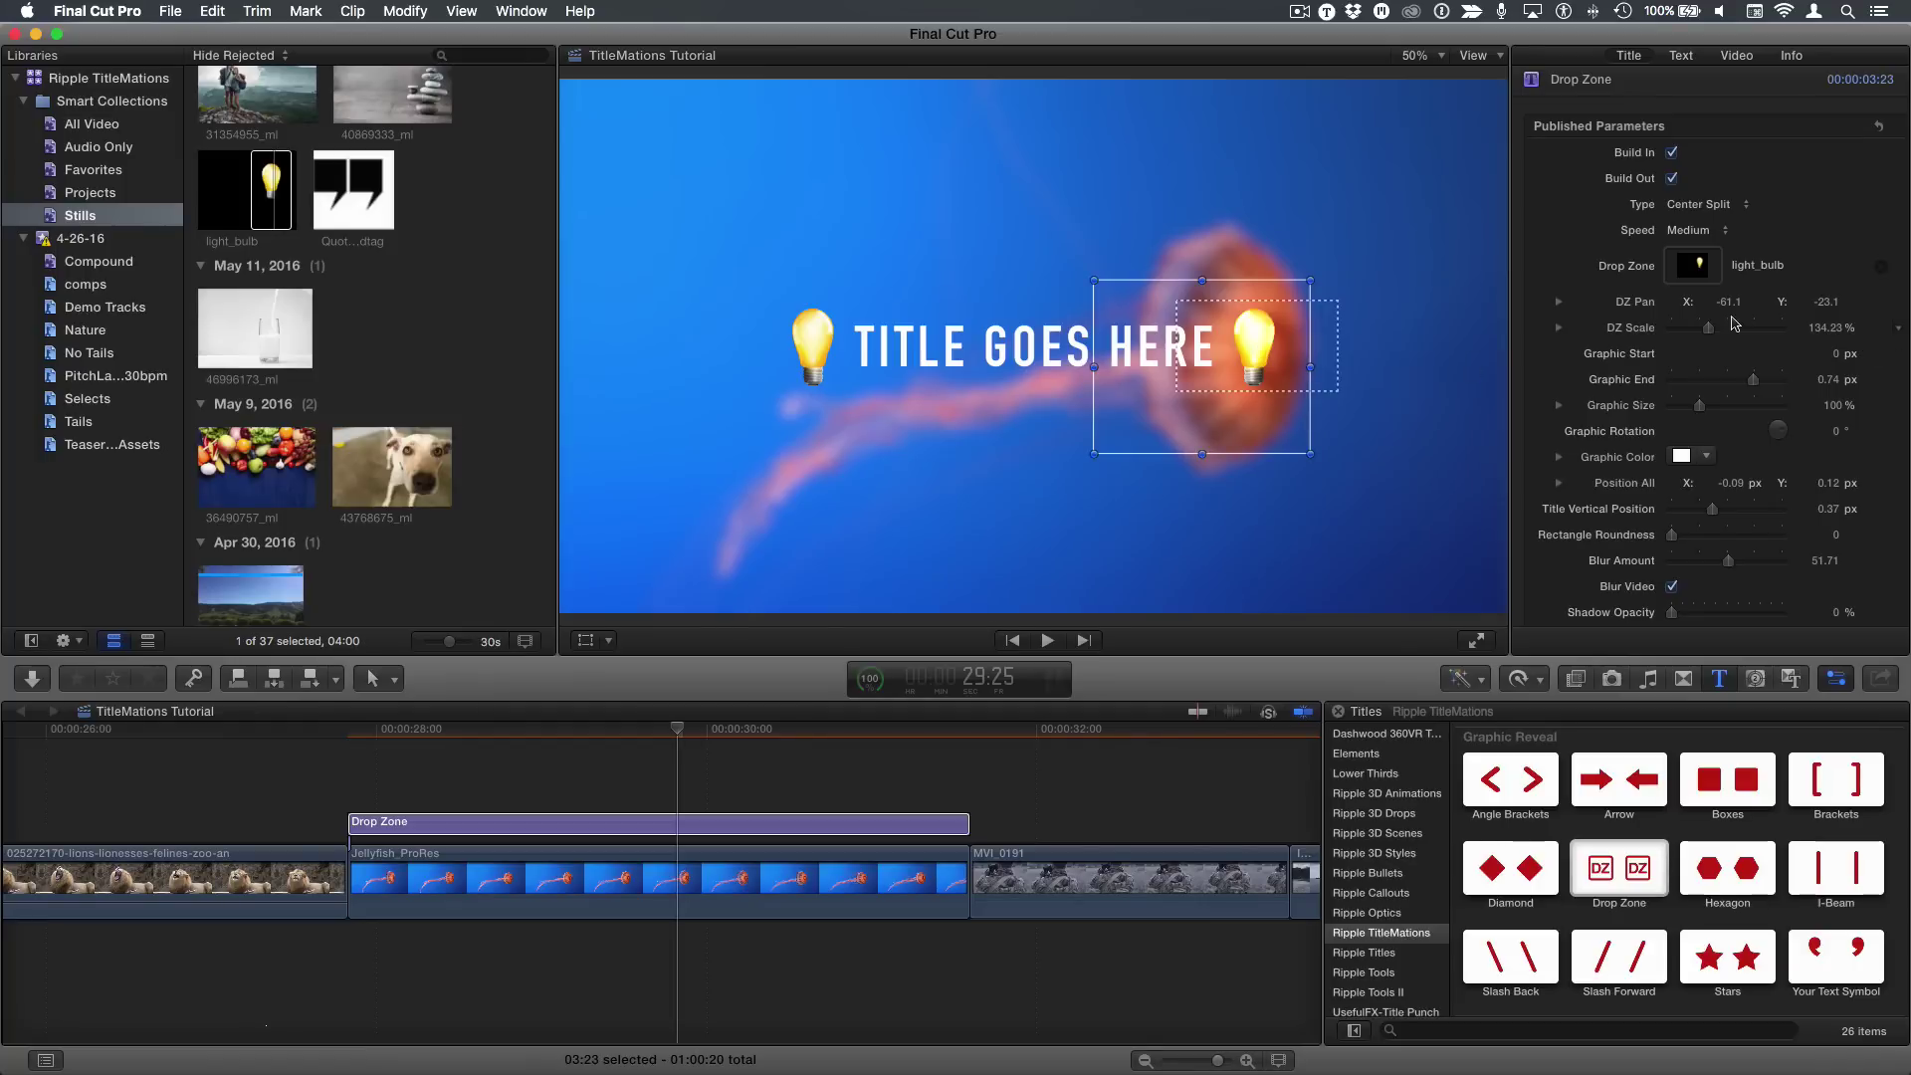
{"action": "left_click_drag", "start_coordinate": [1729, 301], "coordinate": [1725, 328]}
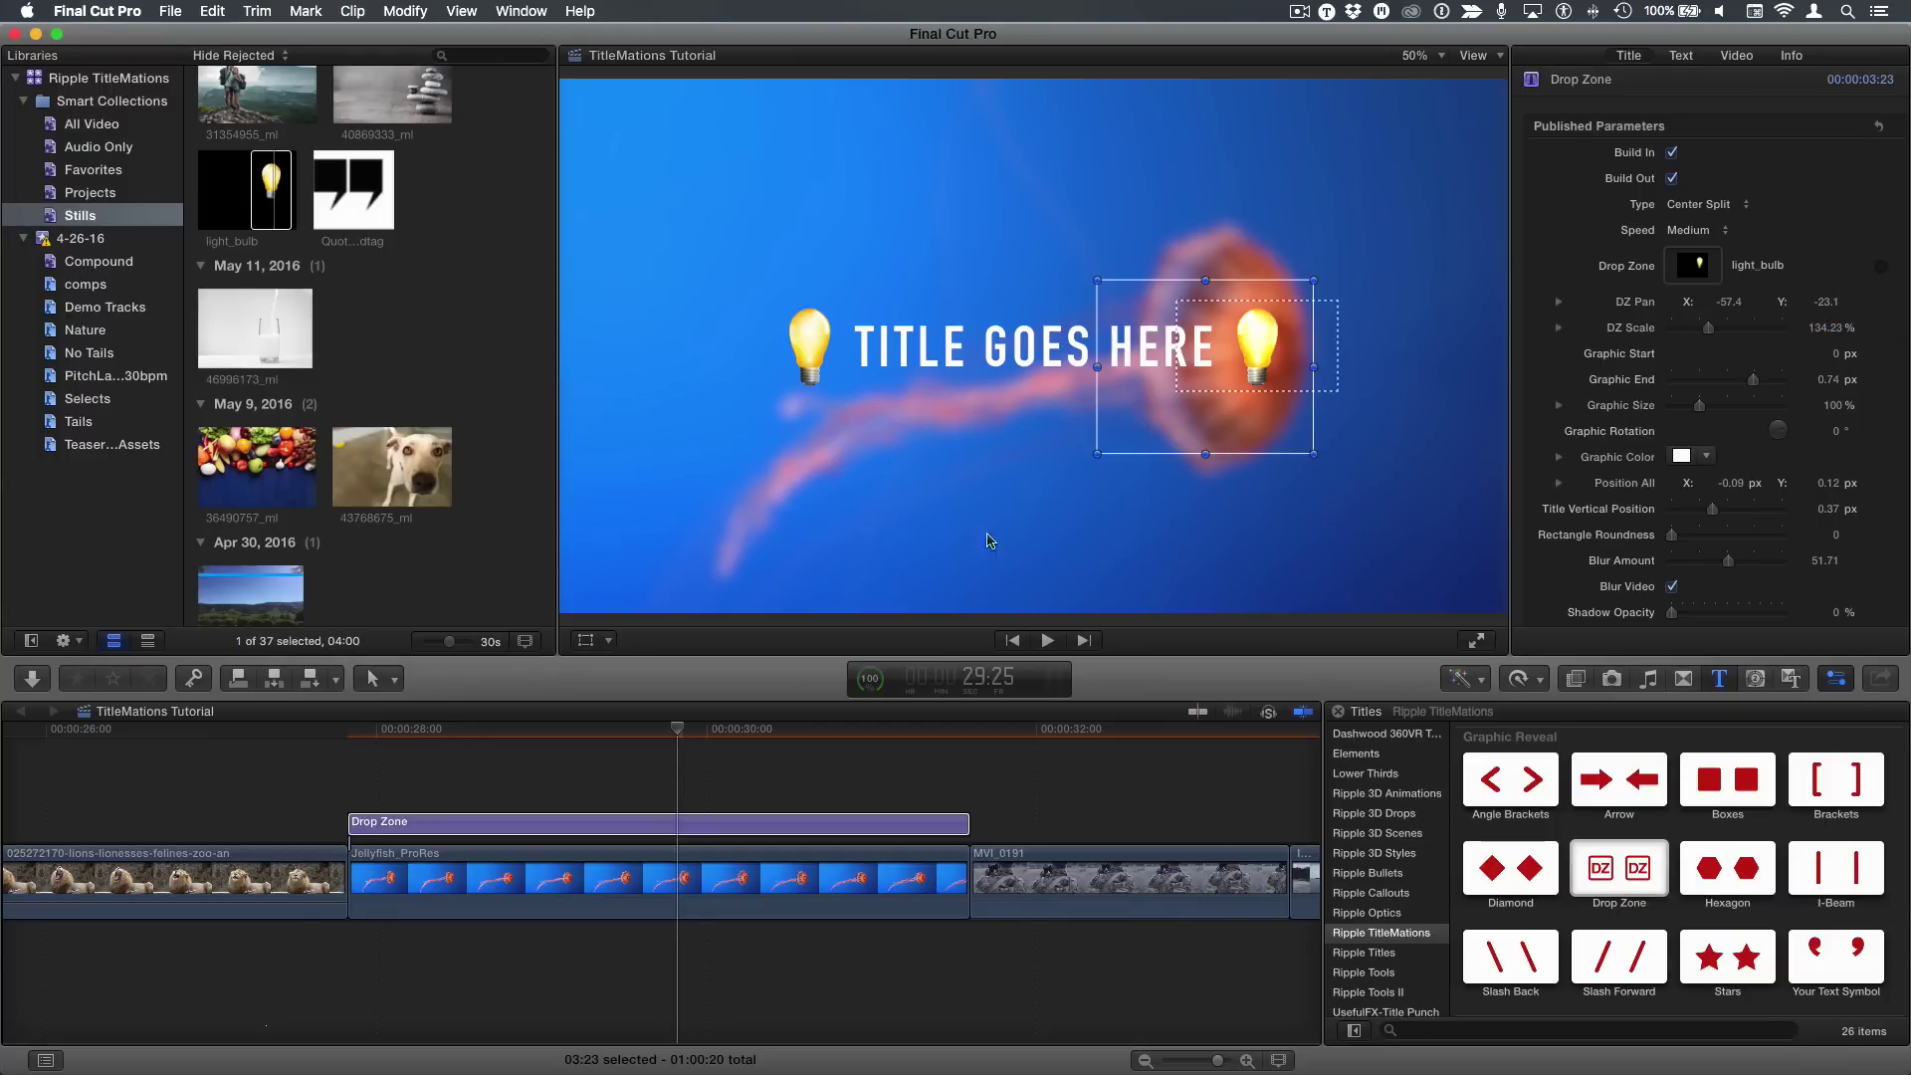
Preview the Drop Zone title with the enlarged light bulbs
{"action": "left_click", "coordinate": [660, 786]}
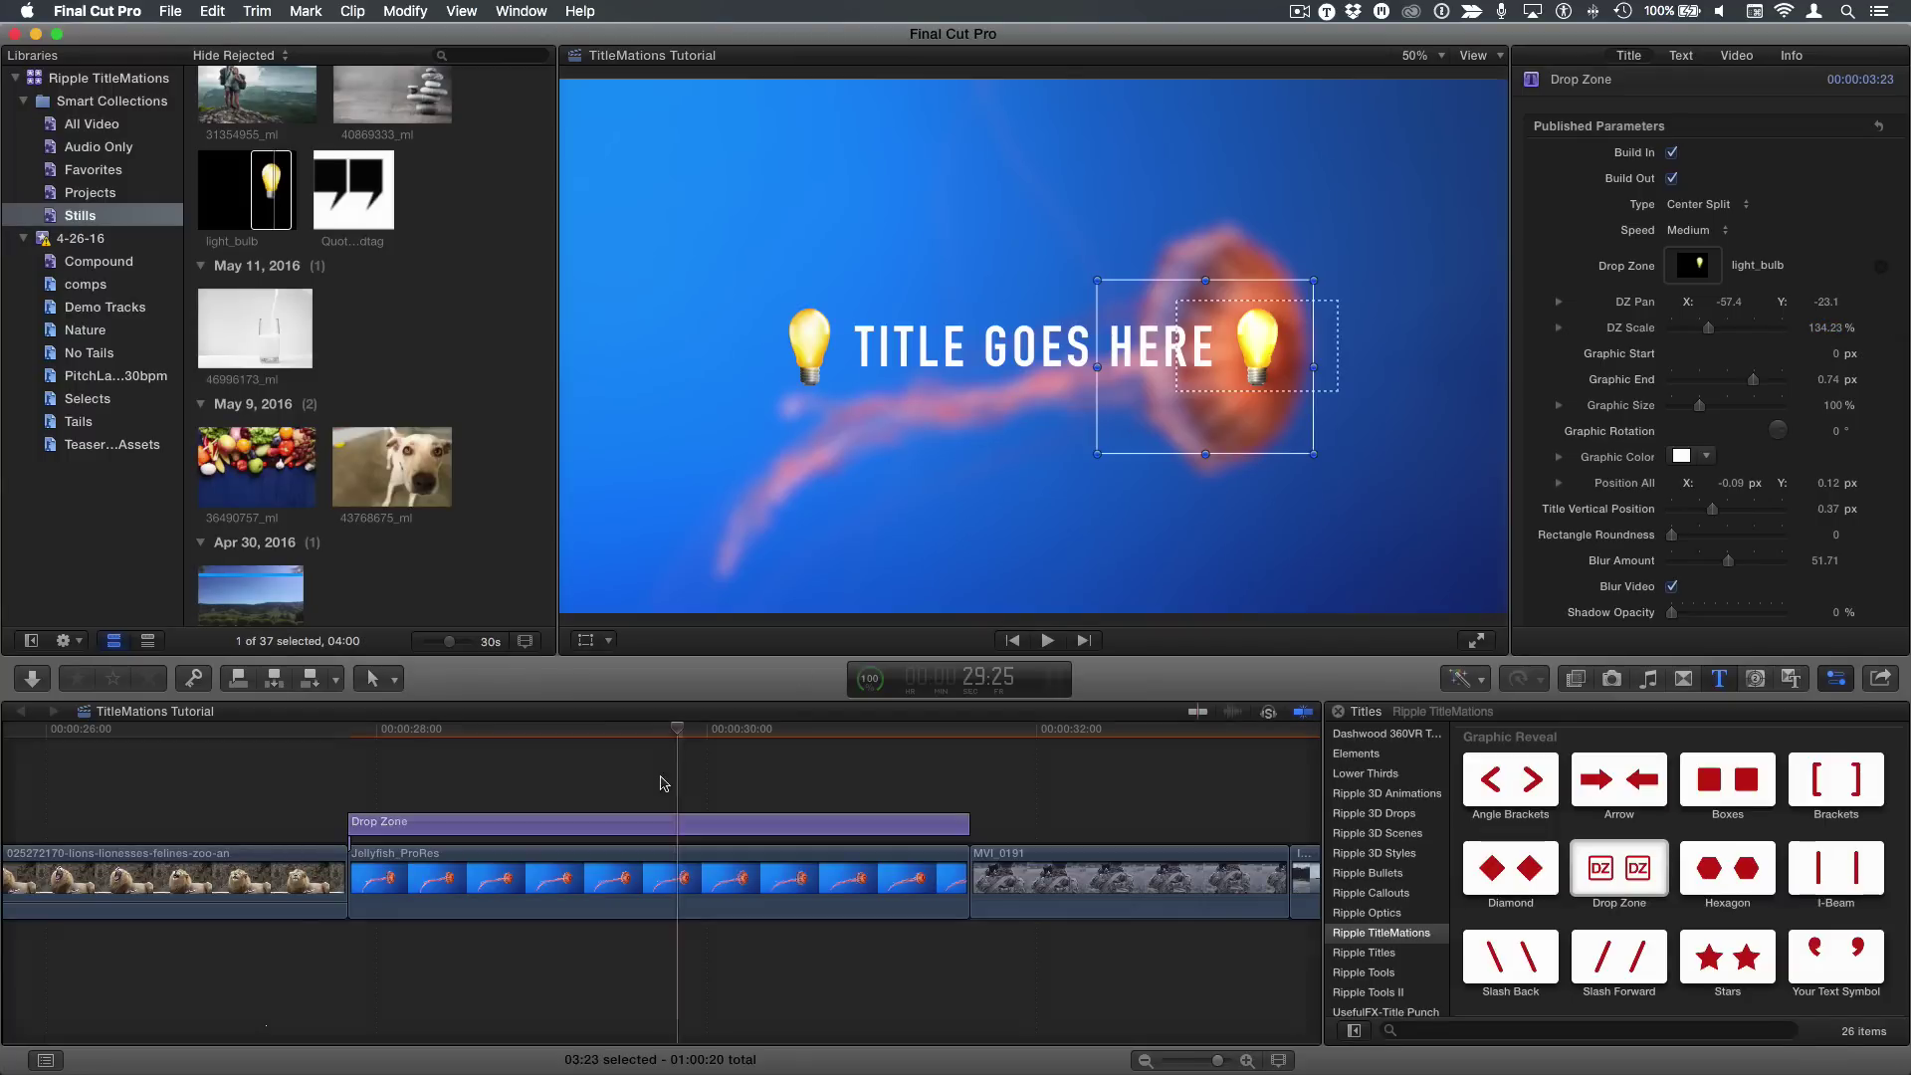
{"action": "left_click", "coordinate": [670, 832]}
{"action": "key", "text": "slash"}
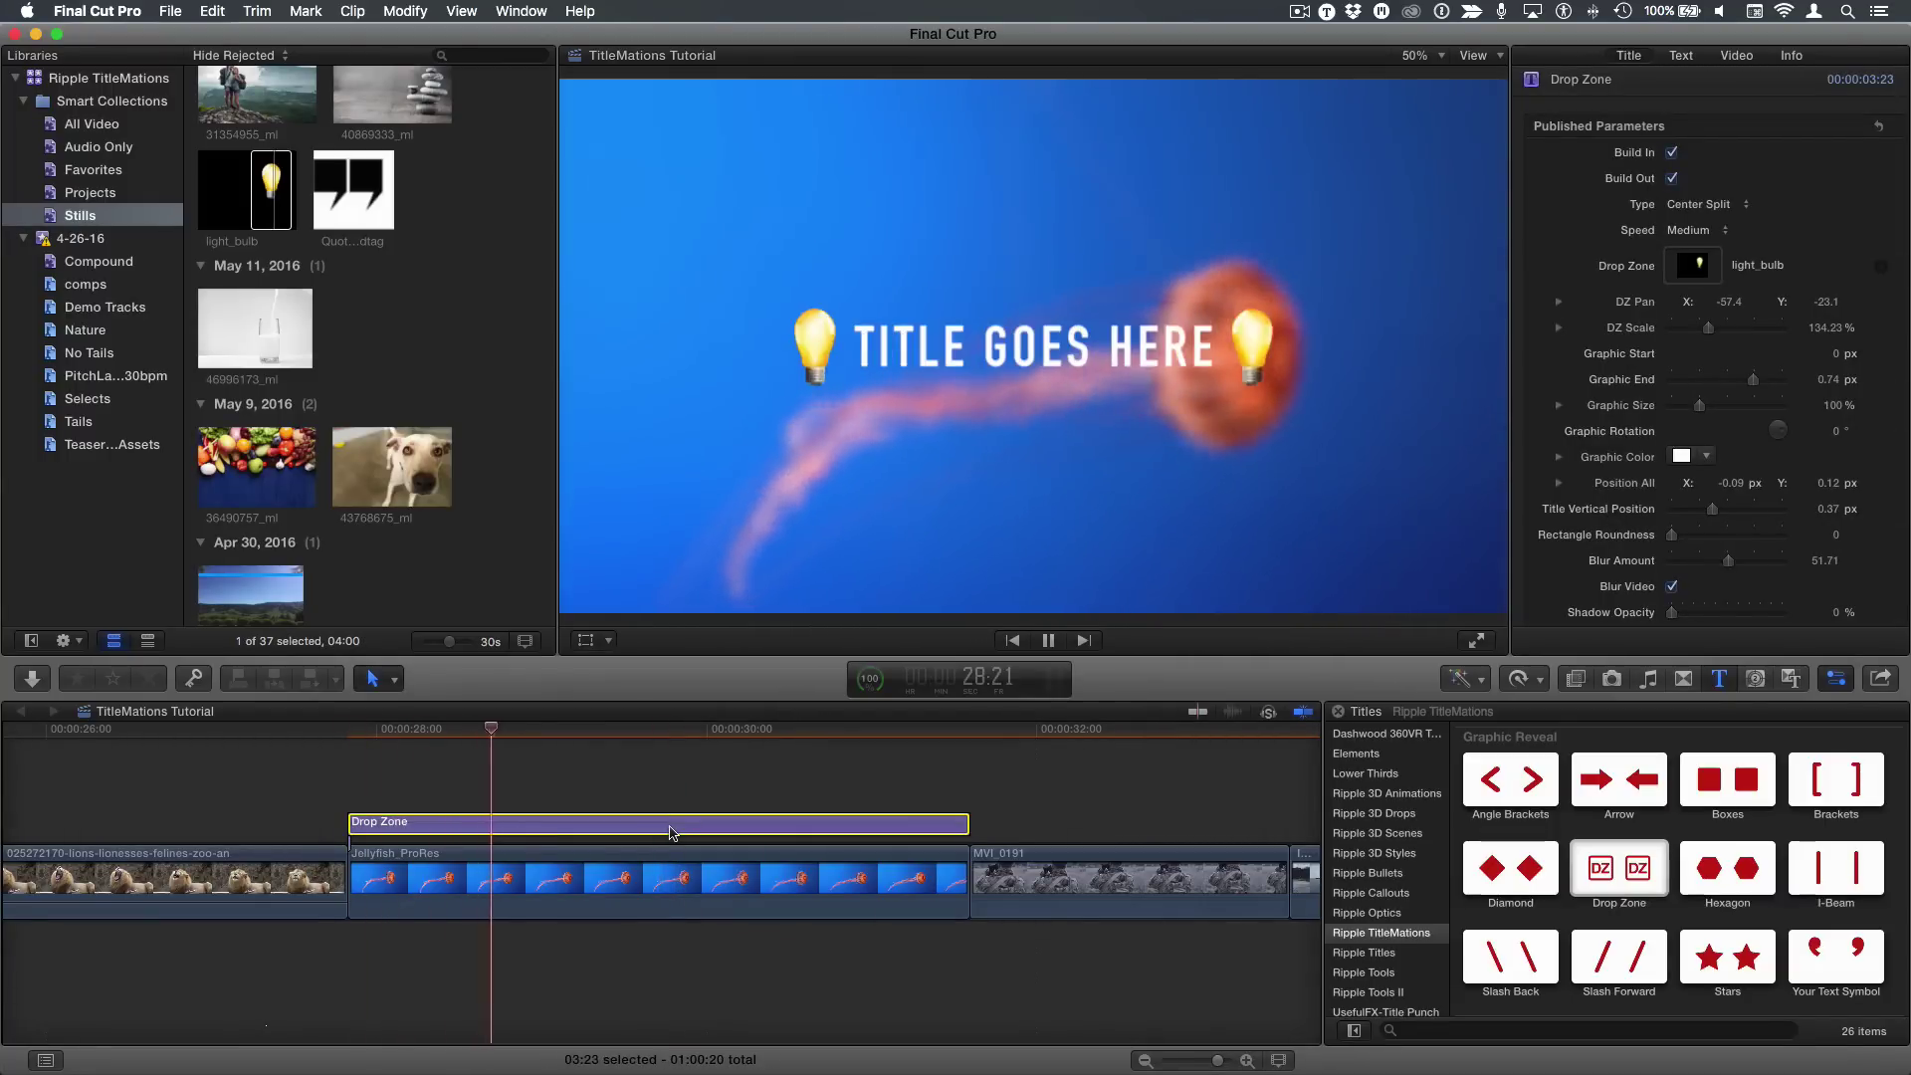
{"action": "key", "text": "space"}
{"action": "left_click", "coordinate": [509, 735]}
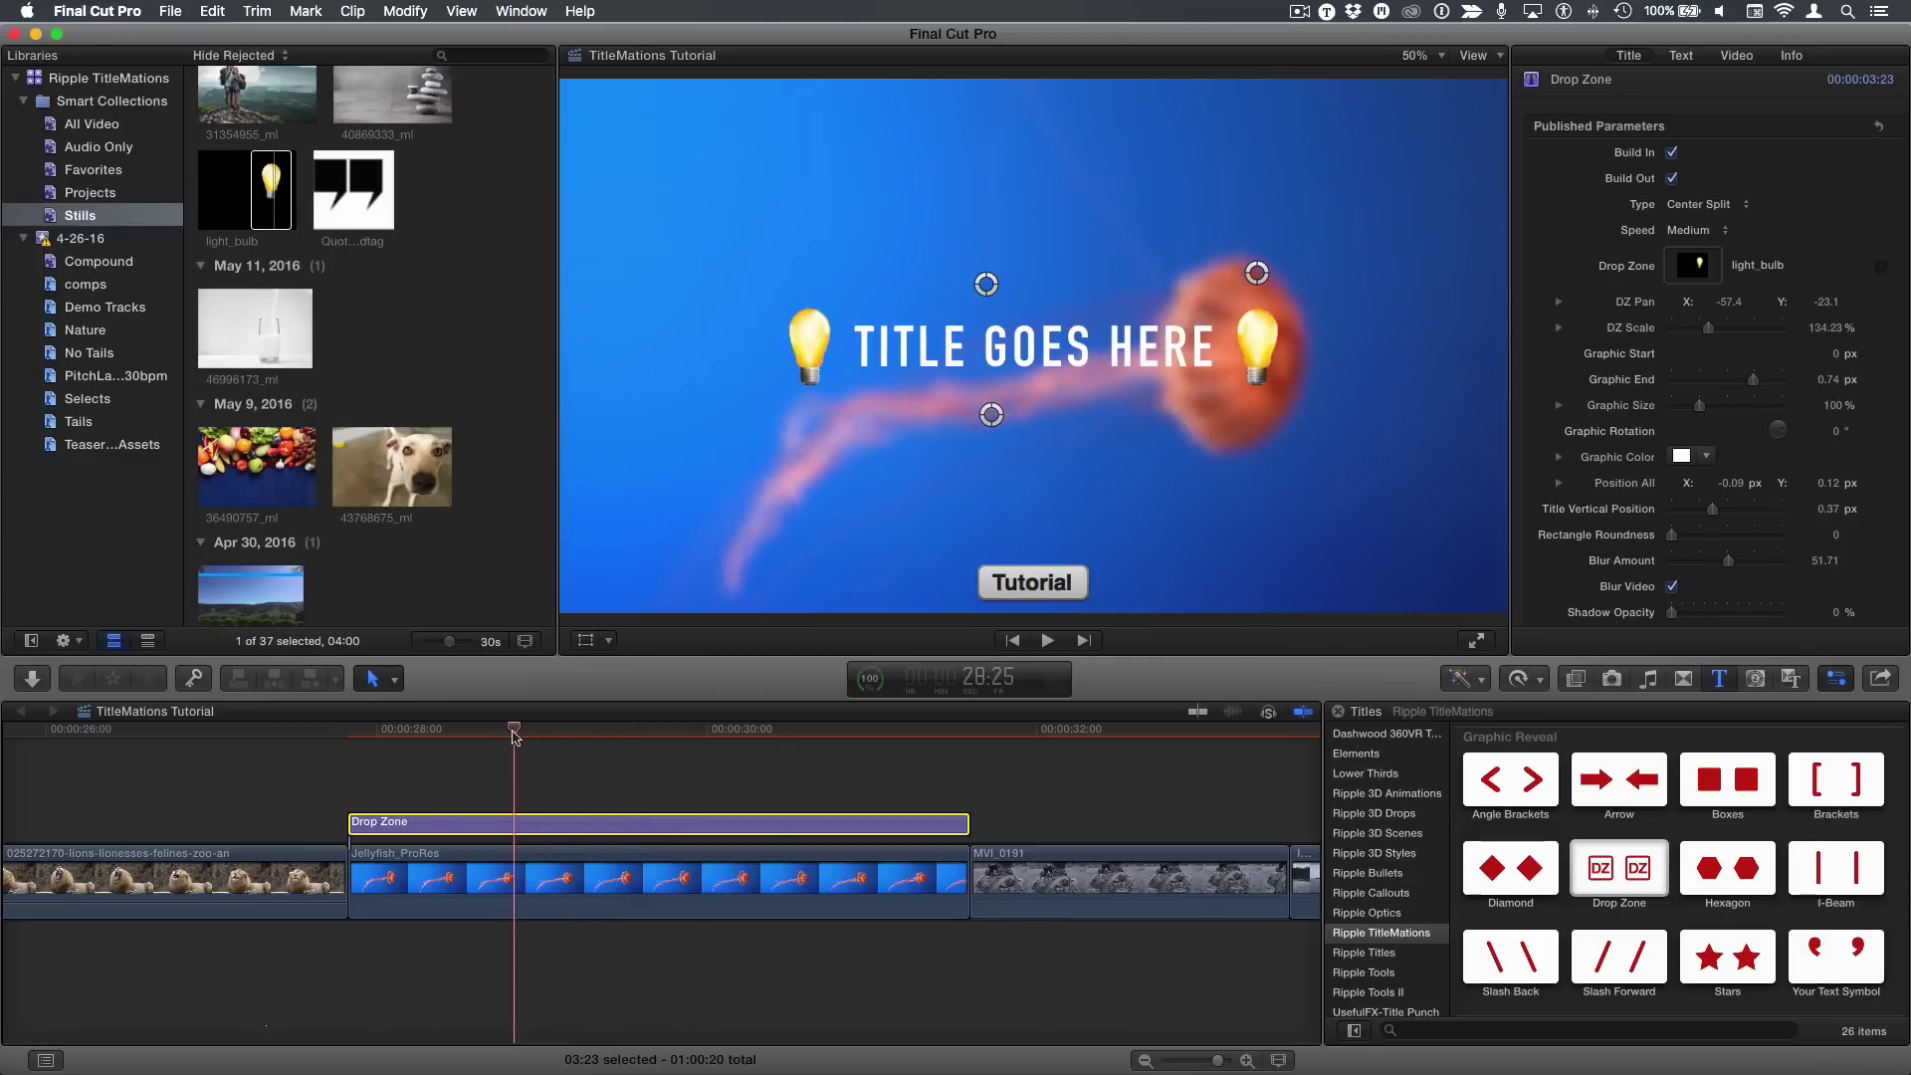
Tilt the light bulbs sharply to -47.2° Graphic Rotation and preview the title
{"action": "left_click_drag", "start_coordinate": [510, 734], "coordinate": [560, 741]}
{"action": "mouse_move", "coordinate": [1262, 286]}
{"action": "left_mouse_down"}
{"action": "mouse_move", "coordinate": [1242, 286]}
{"action": "mouse_move", "coordinate": [1261, 284]}
{"action": "left_mouse_up"}
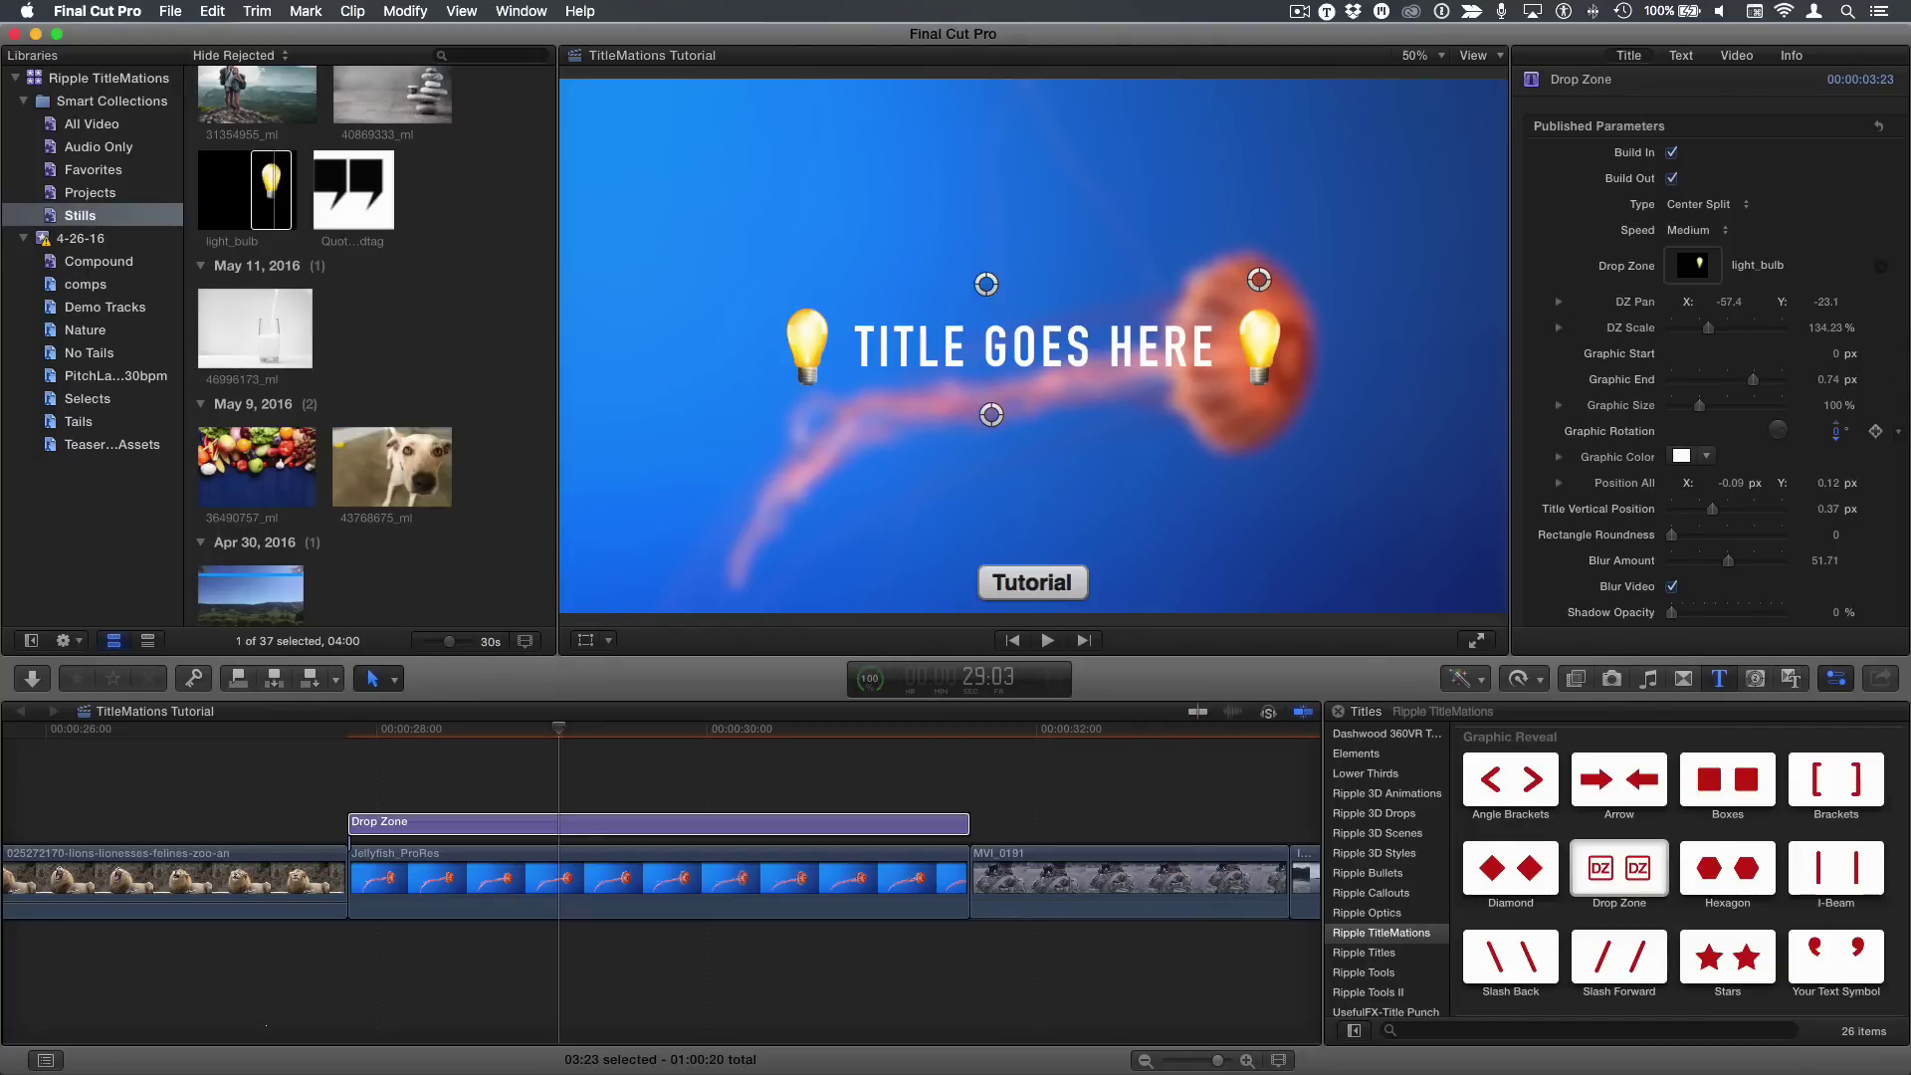
{"action": "left_click_drag", "start_coordinate": [1829, 431], "coordinate": [1829, 430]}
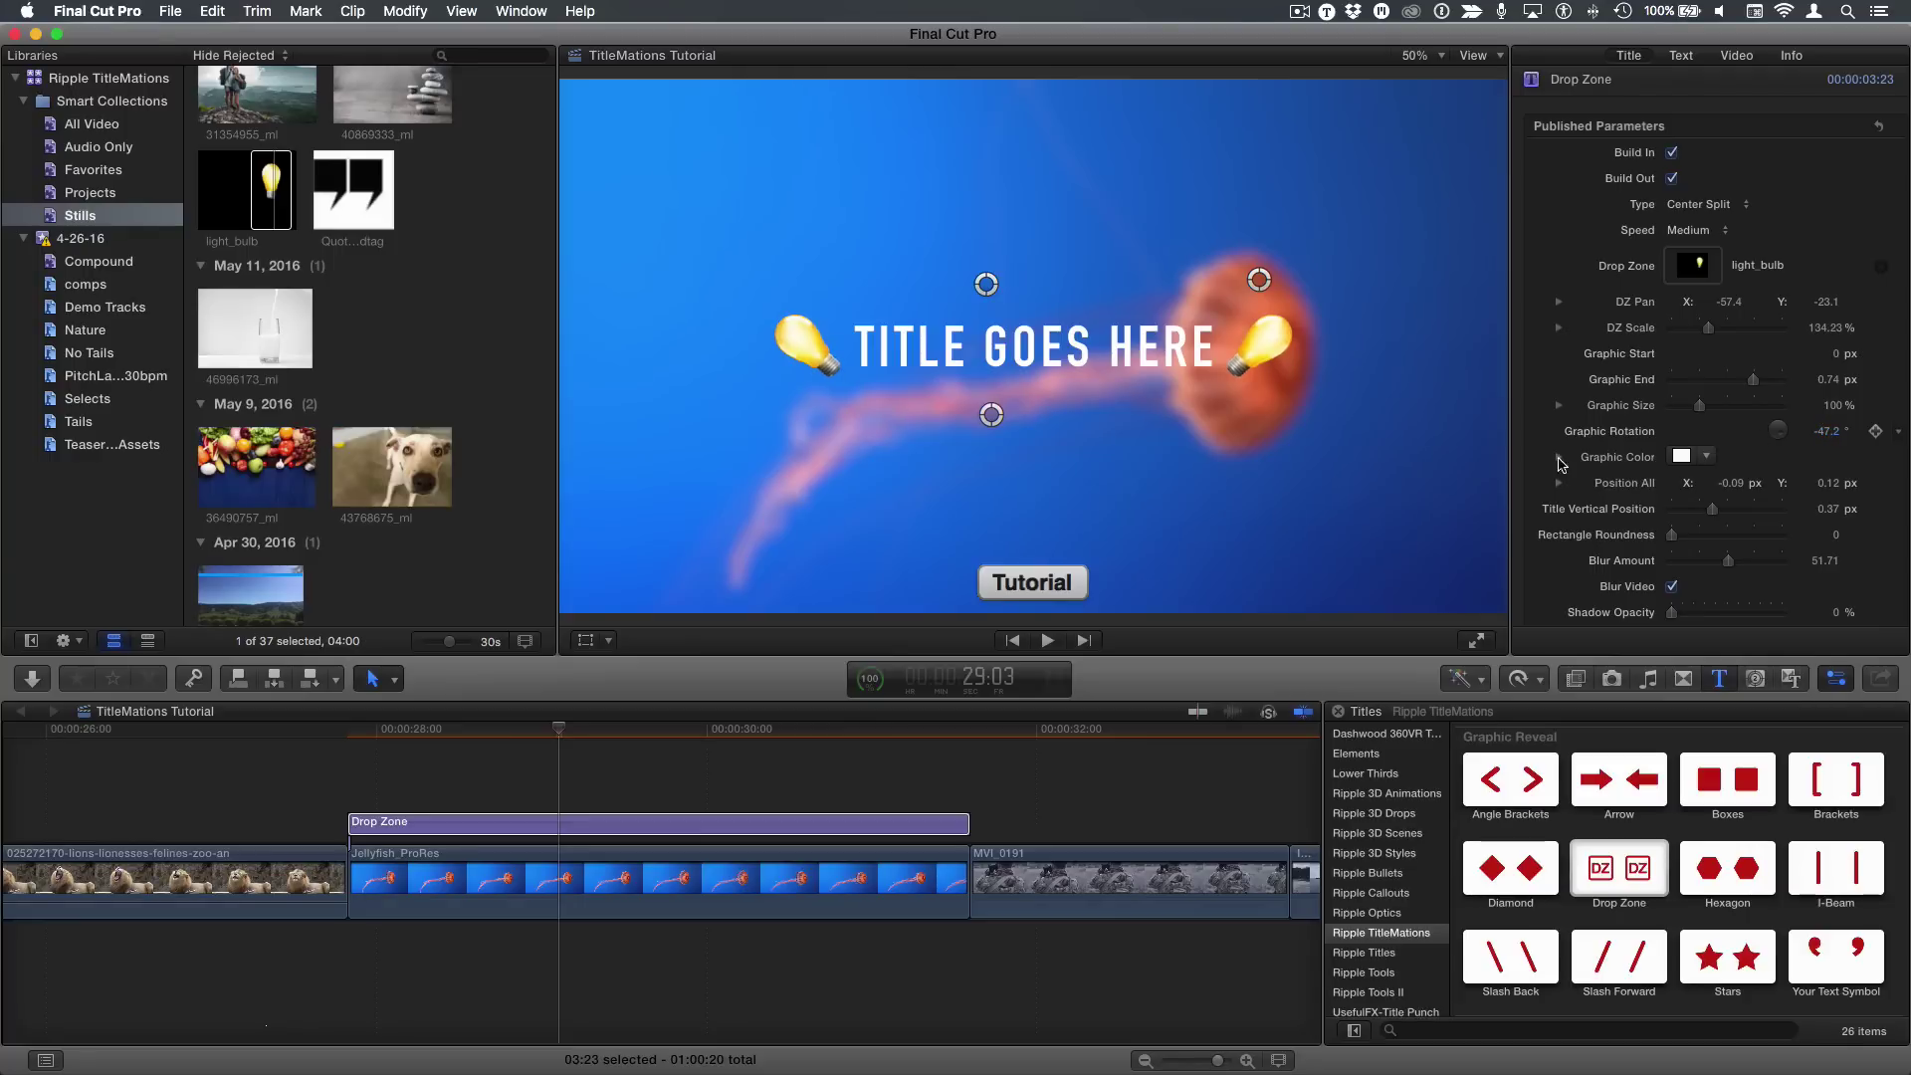
{"action": "left_click", "coordinate": [545, 762]}
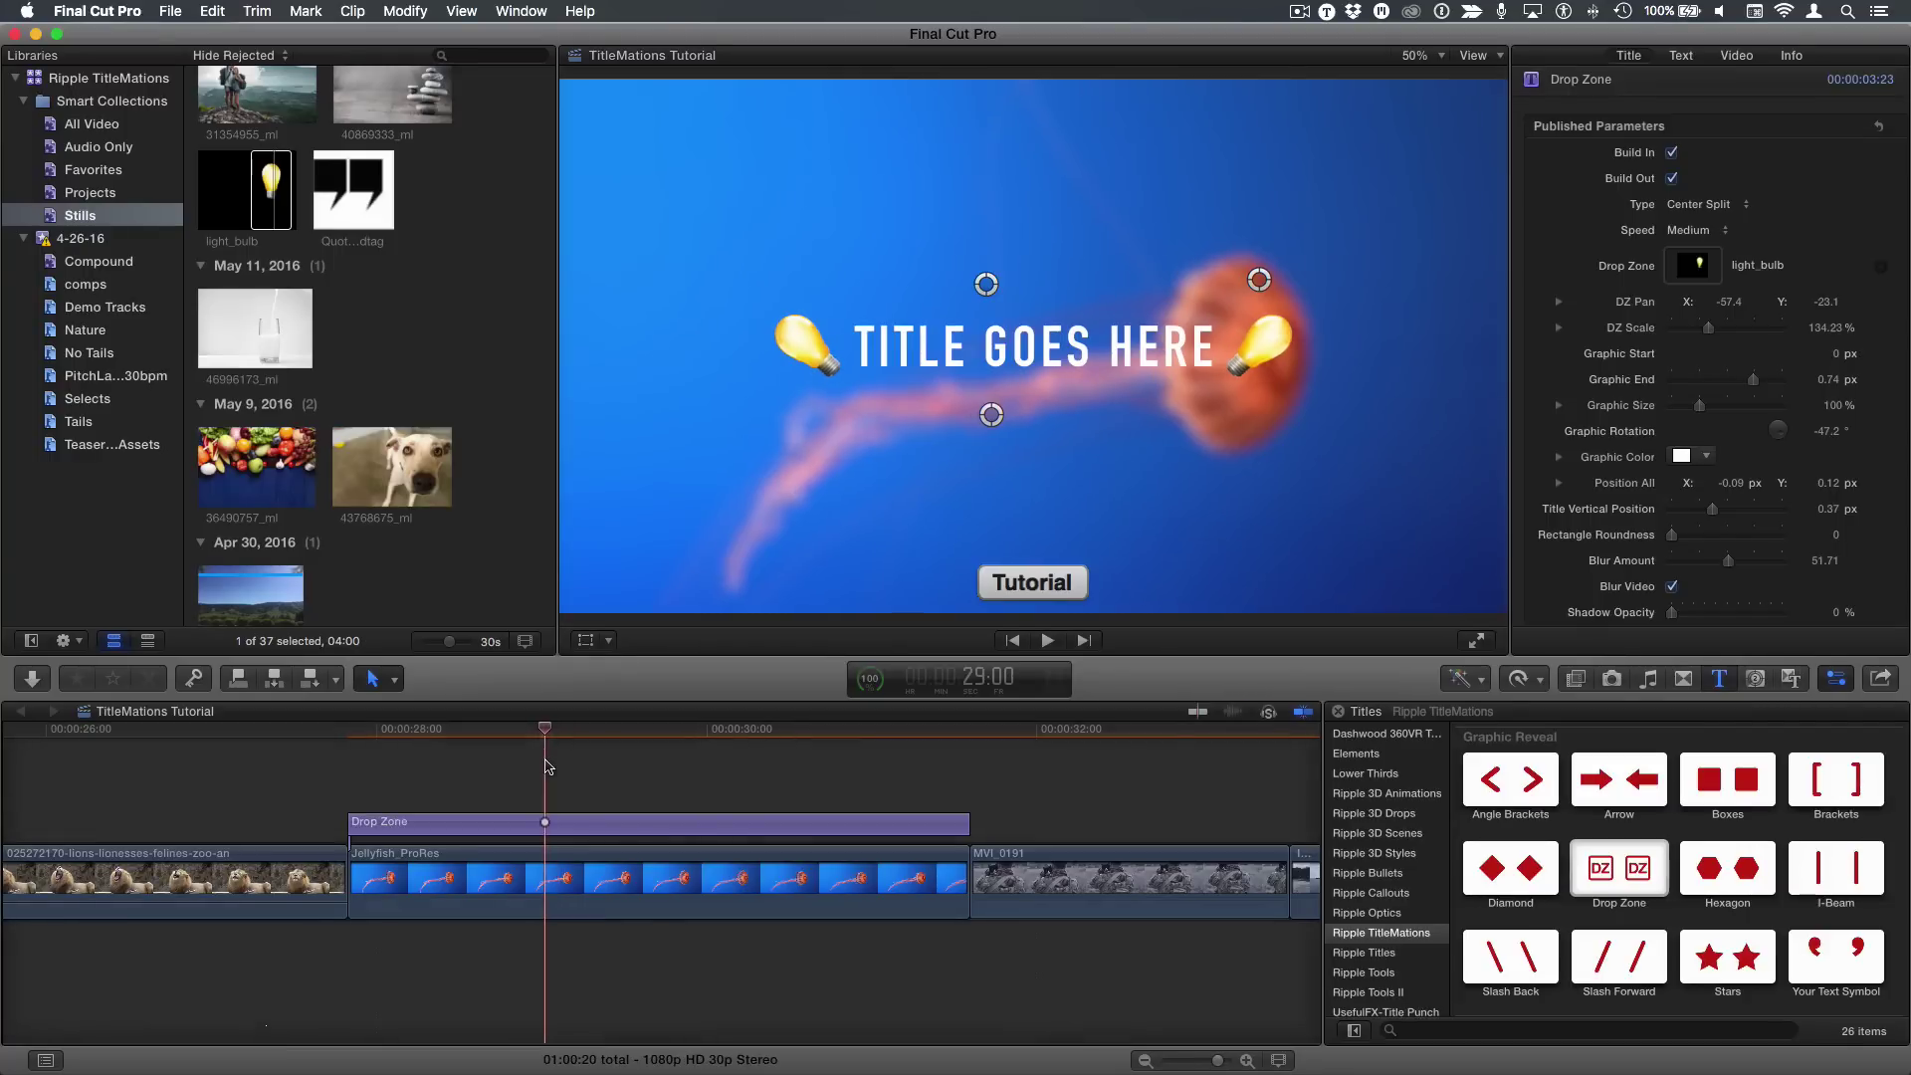
{"action": "left_click", "coordinate": [519, 828]}
{"action": "key", "text": "slash"}
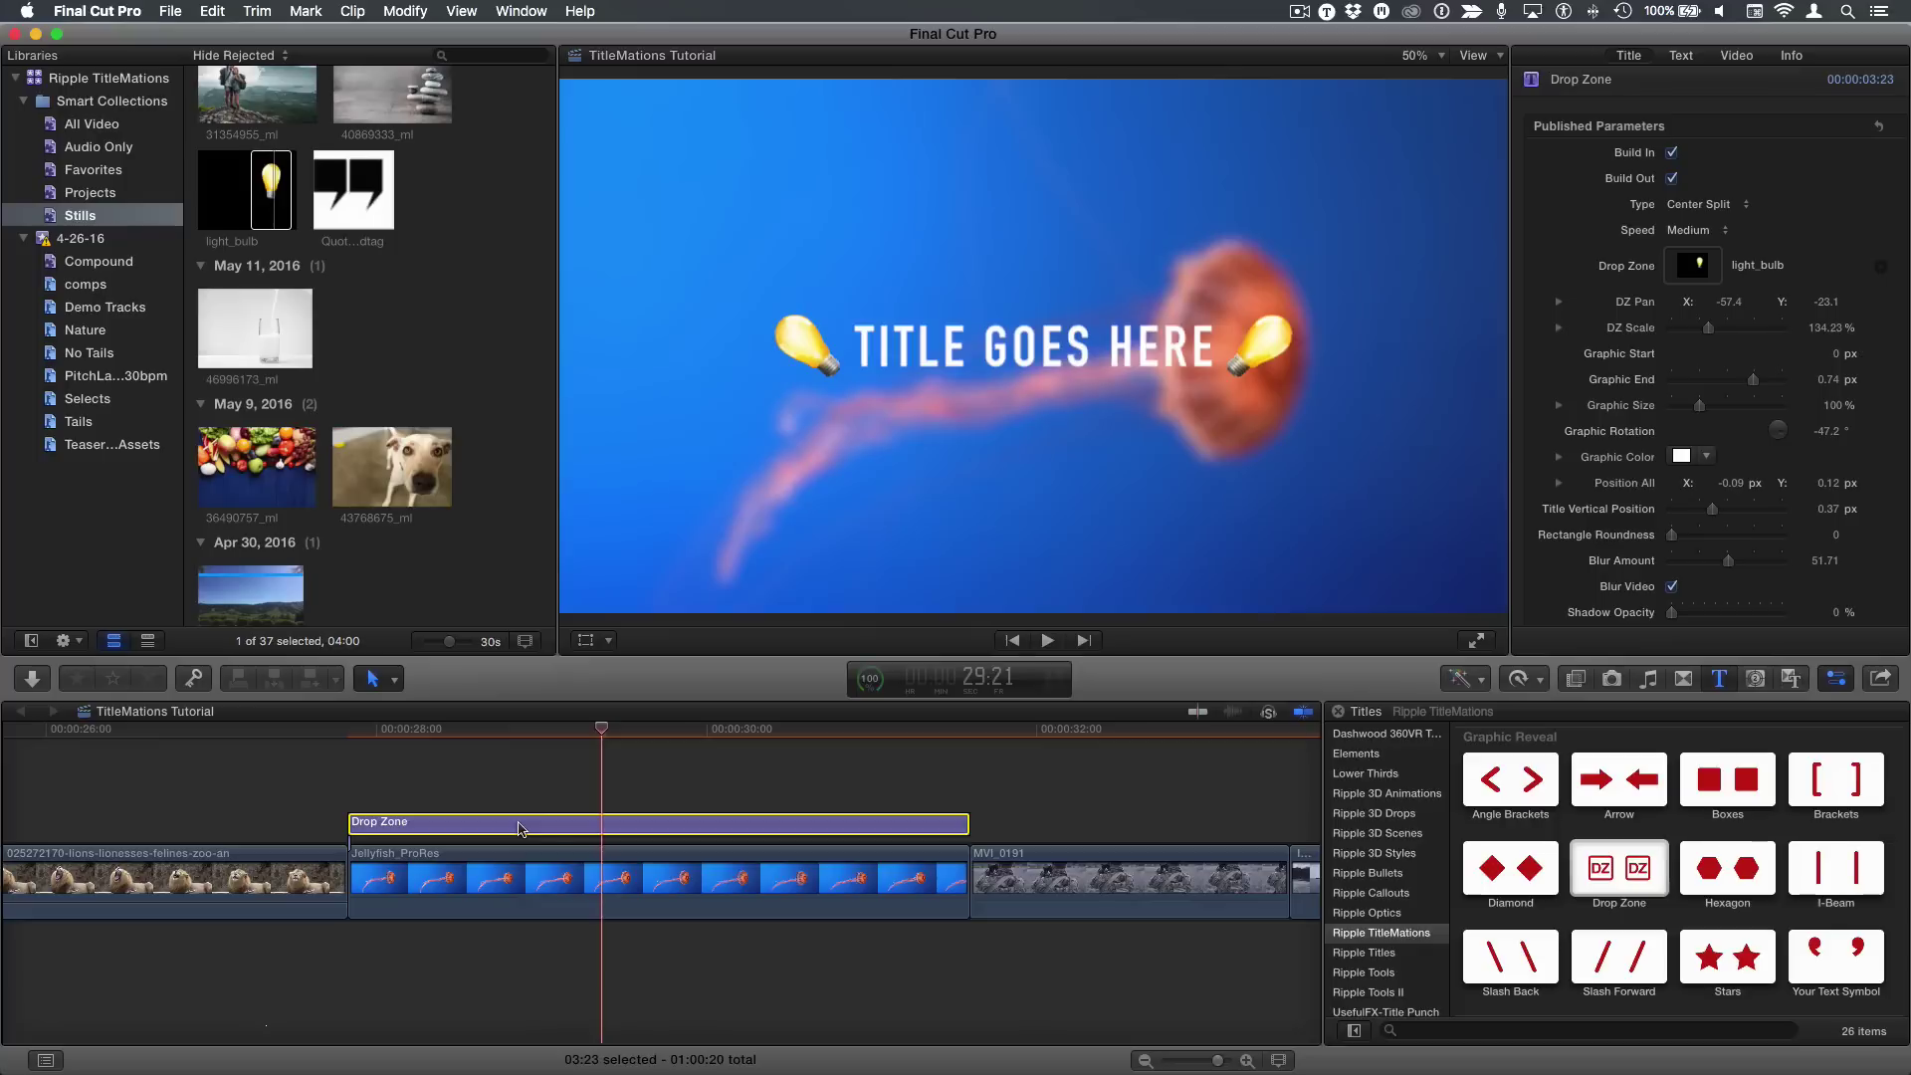
{"action": "key", "text": "space"}
At 29:23, bring Graphic Rotation back to -2.2° so the bulbs stand nearly upright
{"action": "left_click", "coordinate": [669, 758]}
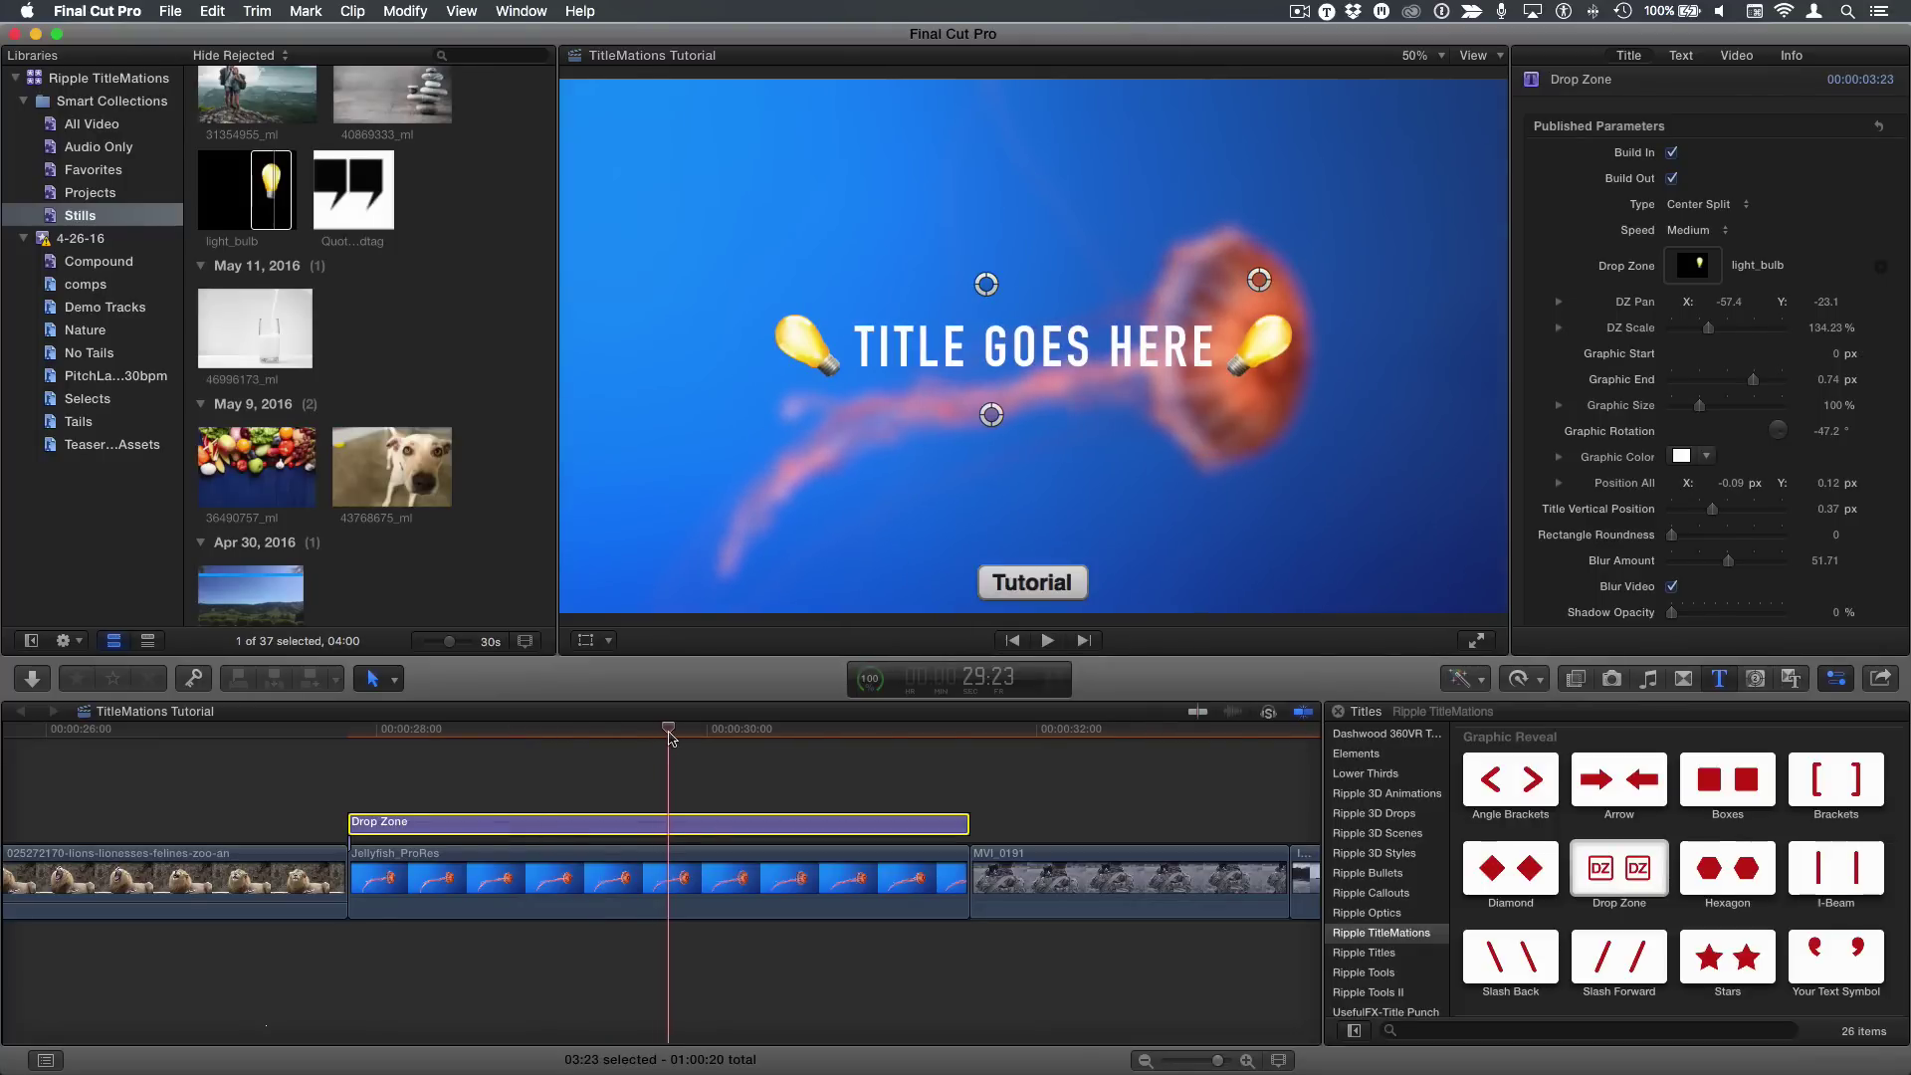
{"action": "left_click", "coordinate": [1829, 434]}
{"action": "left_click_drag", "start_coordinate": [1828, 435], "coordinate": [1832, 435]}
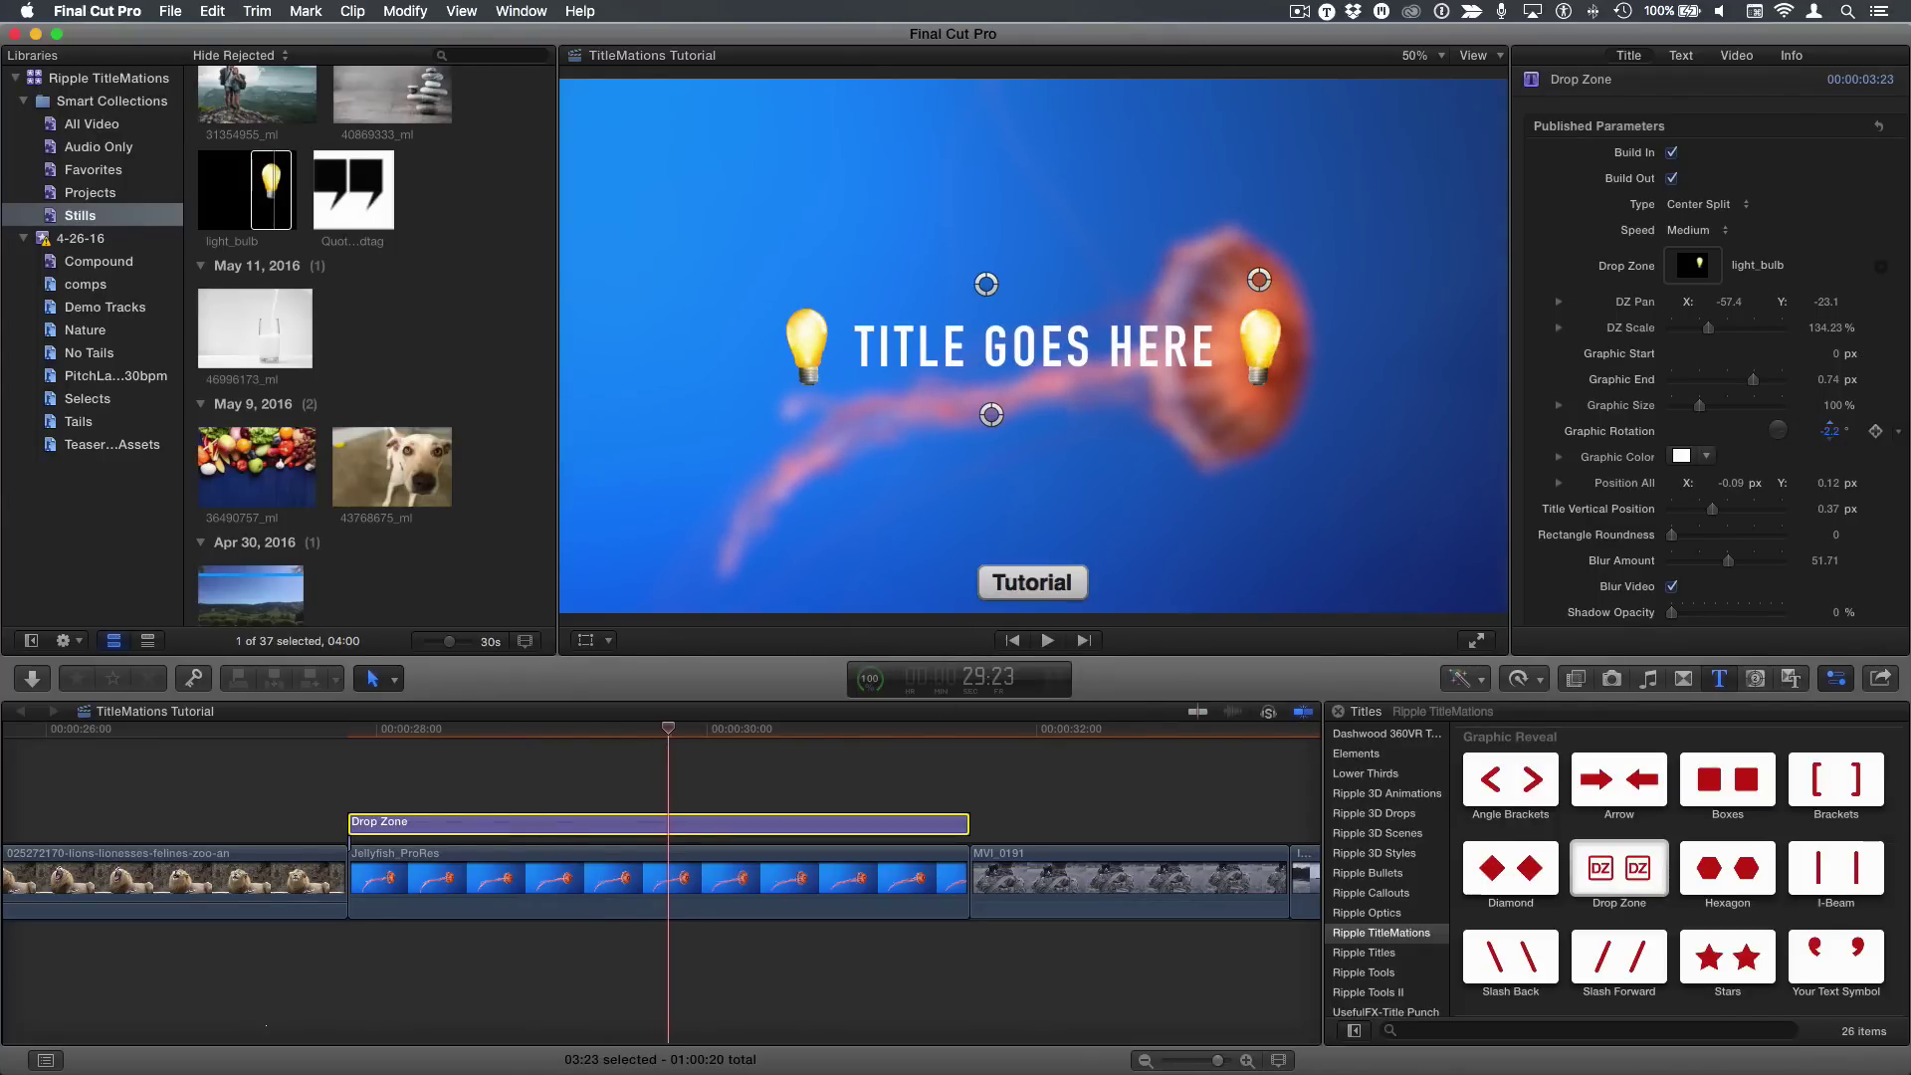
Replace the drop-zone image with the Retro Blue-Lobster Font R logo still
{"action": "left_click", "coordinate": [1692, 266]}
{"action": "scroll", "coordinate": [368, 321], "scroll_direction": "down", "scroll_amount": 10}
{"action": "scroll", "coordinate": [369, 321], "scroll_direction": "down", "scroll_amount": 5}
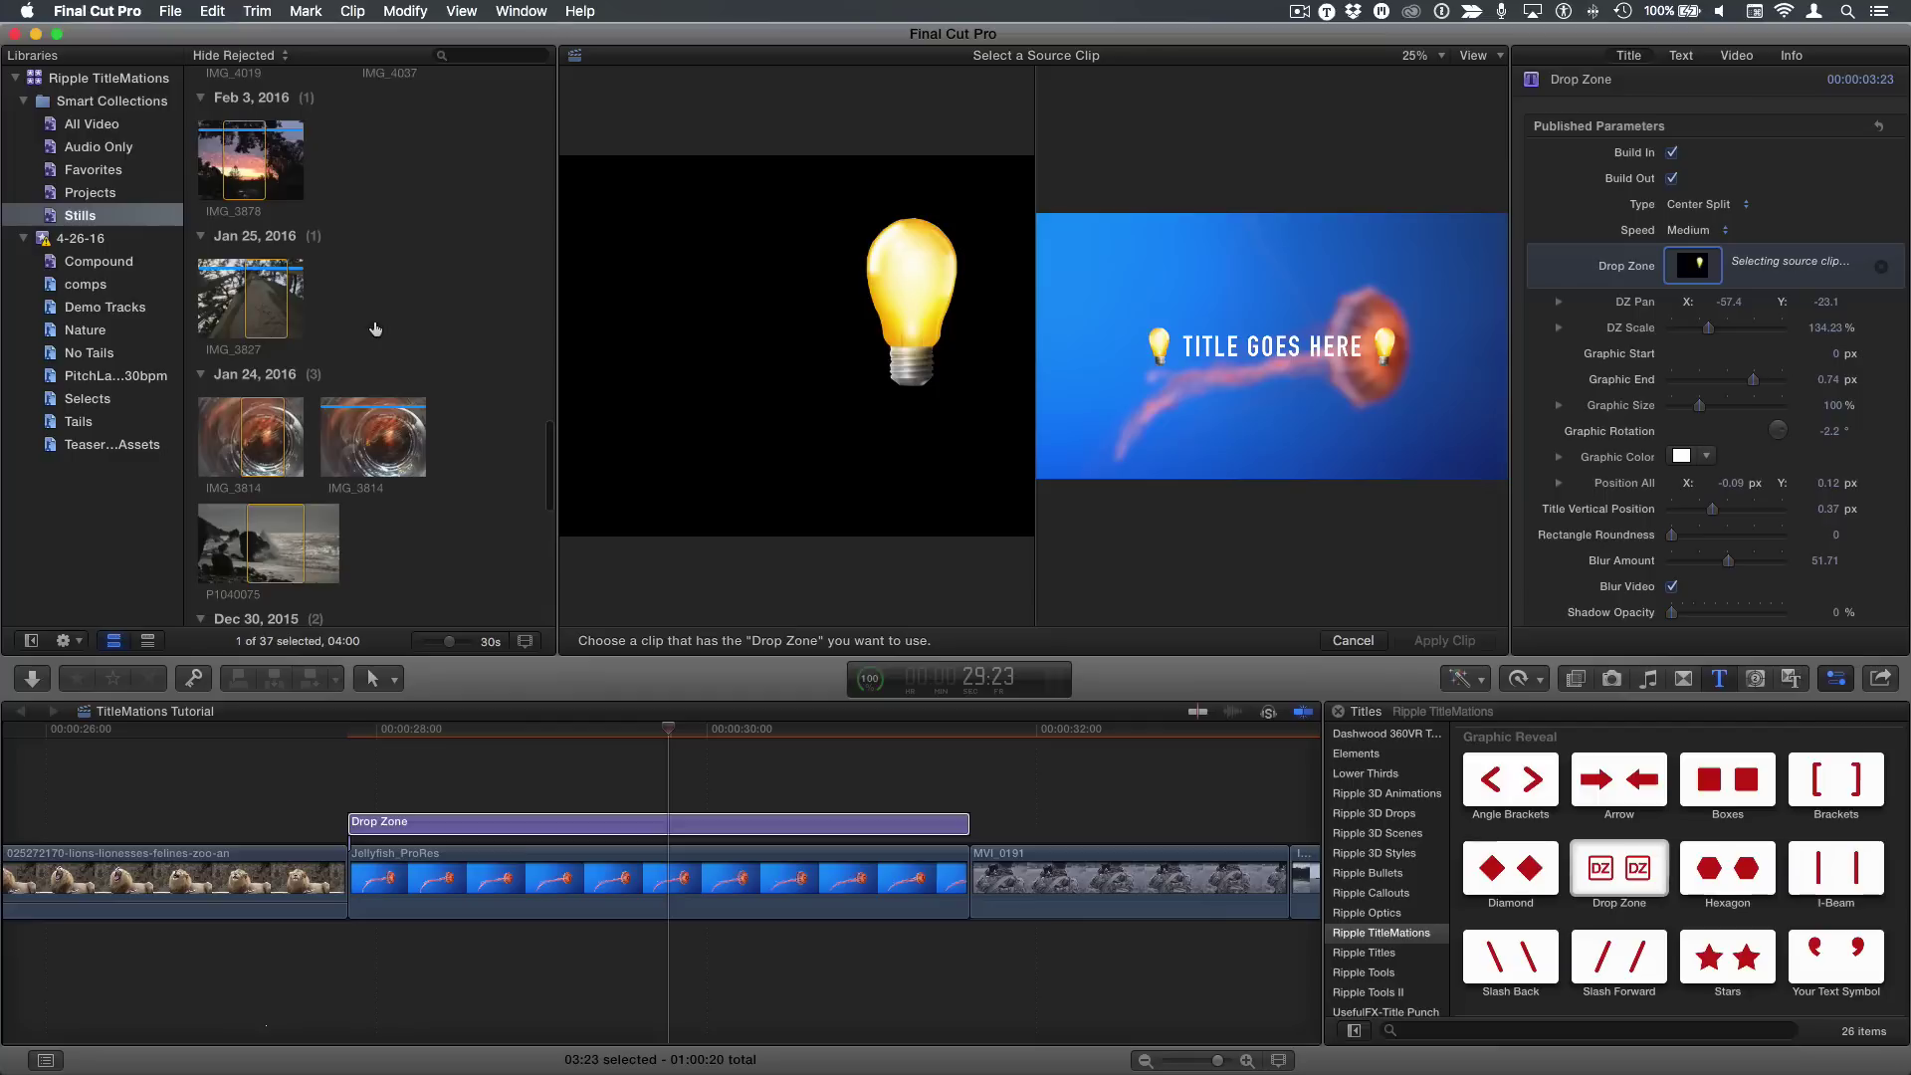
{"action": "scroll", "coordinate": [376, 327], "scroll_direction": "down", "scroll_amount": 5}
{"action": "left_click", "coordinate": [243, 413]}
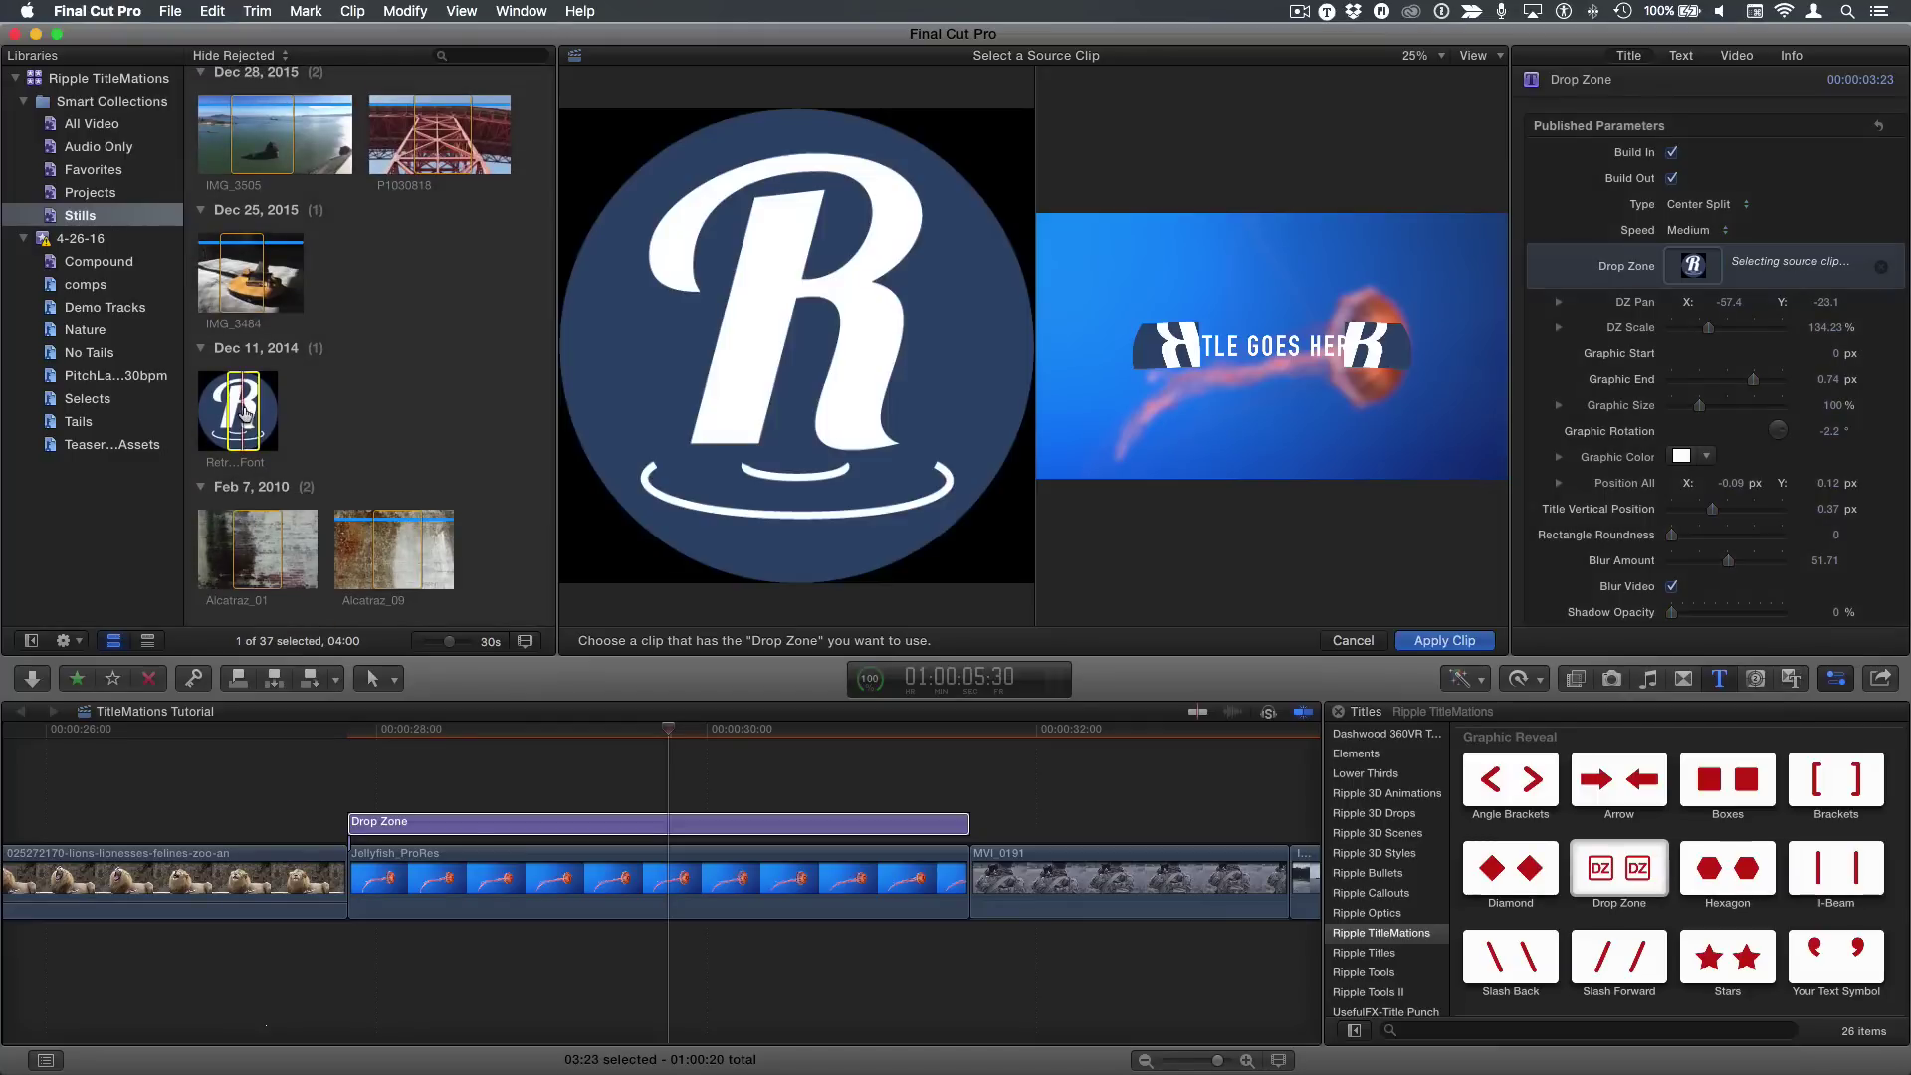
{"action": "left_click", "coordinate": [1436, 642]}
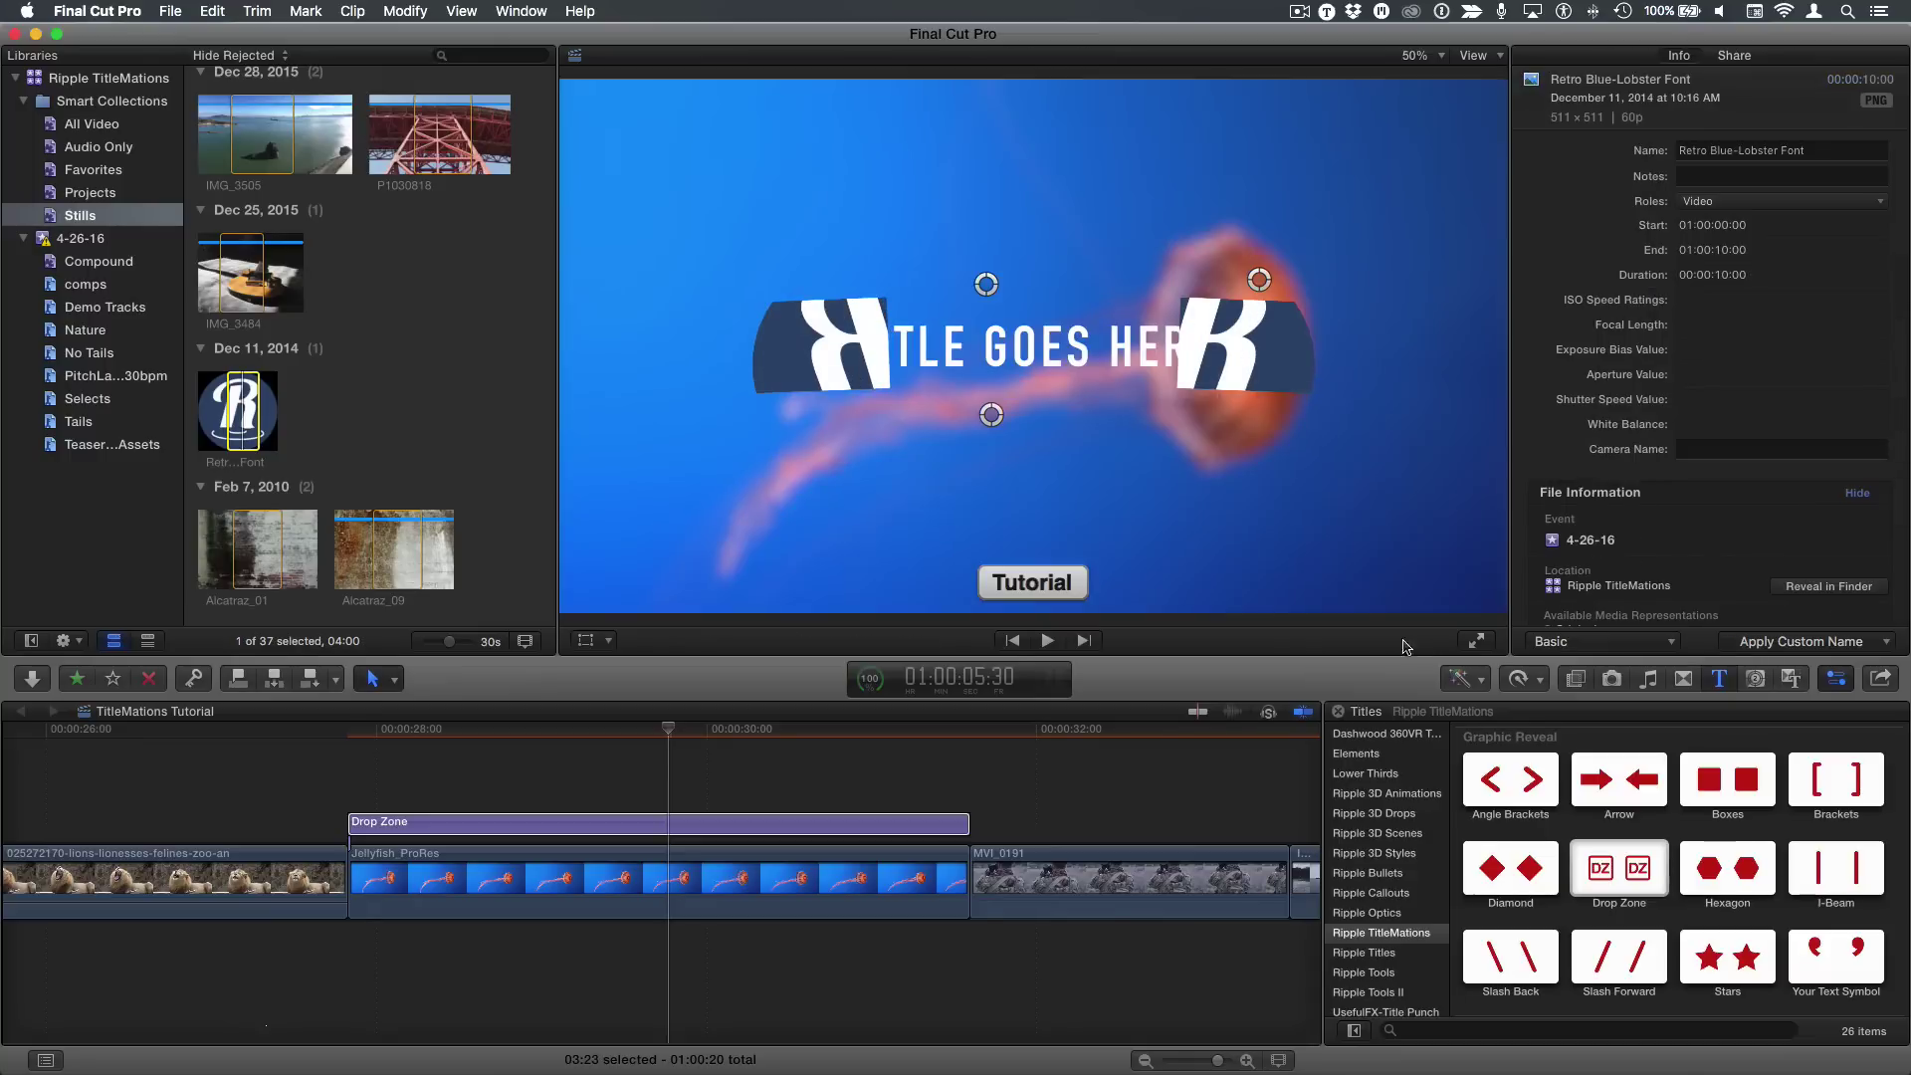
Shrink the R logo to 47.62% DZ Scale and preview the Drop Zone title
{"action": "left_click", "coordinate": [1253, 346]}
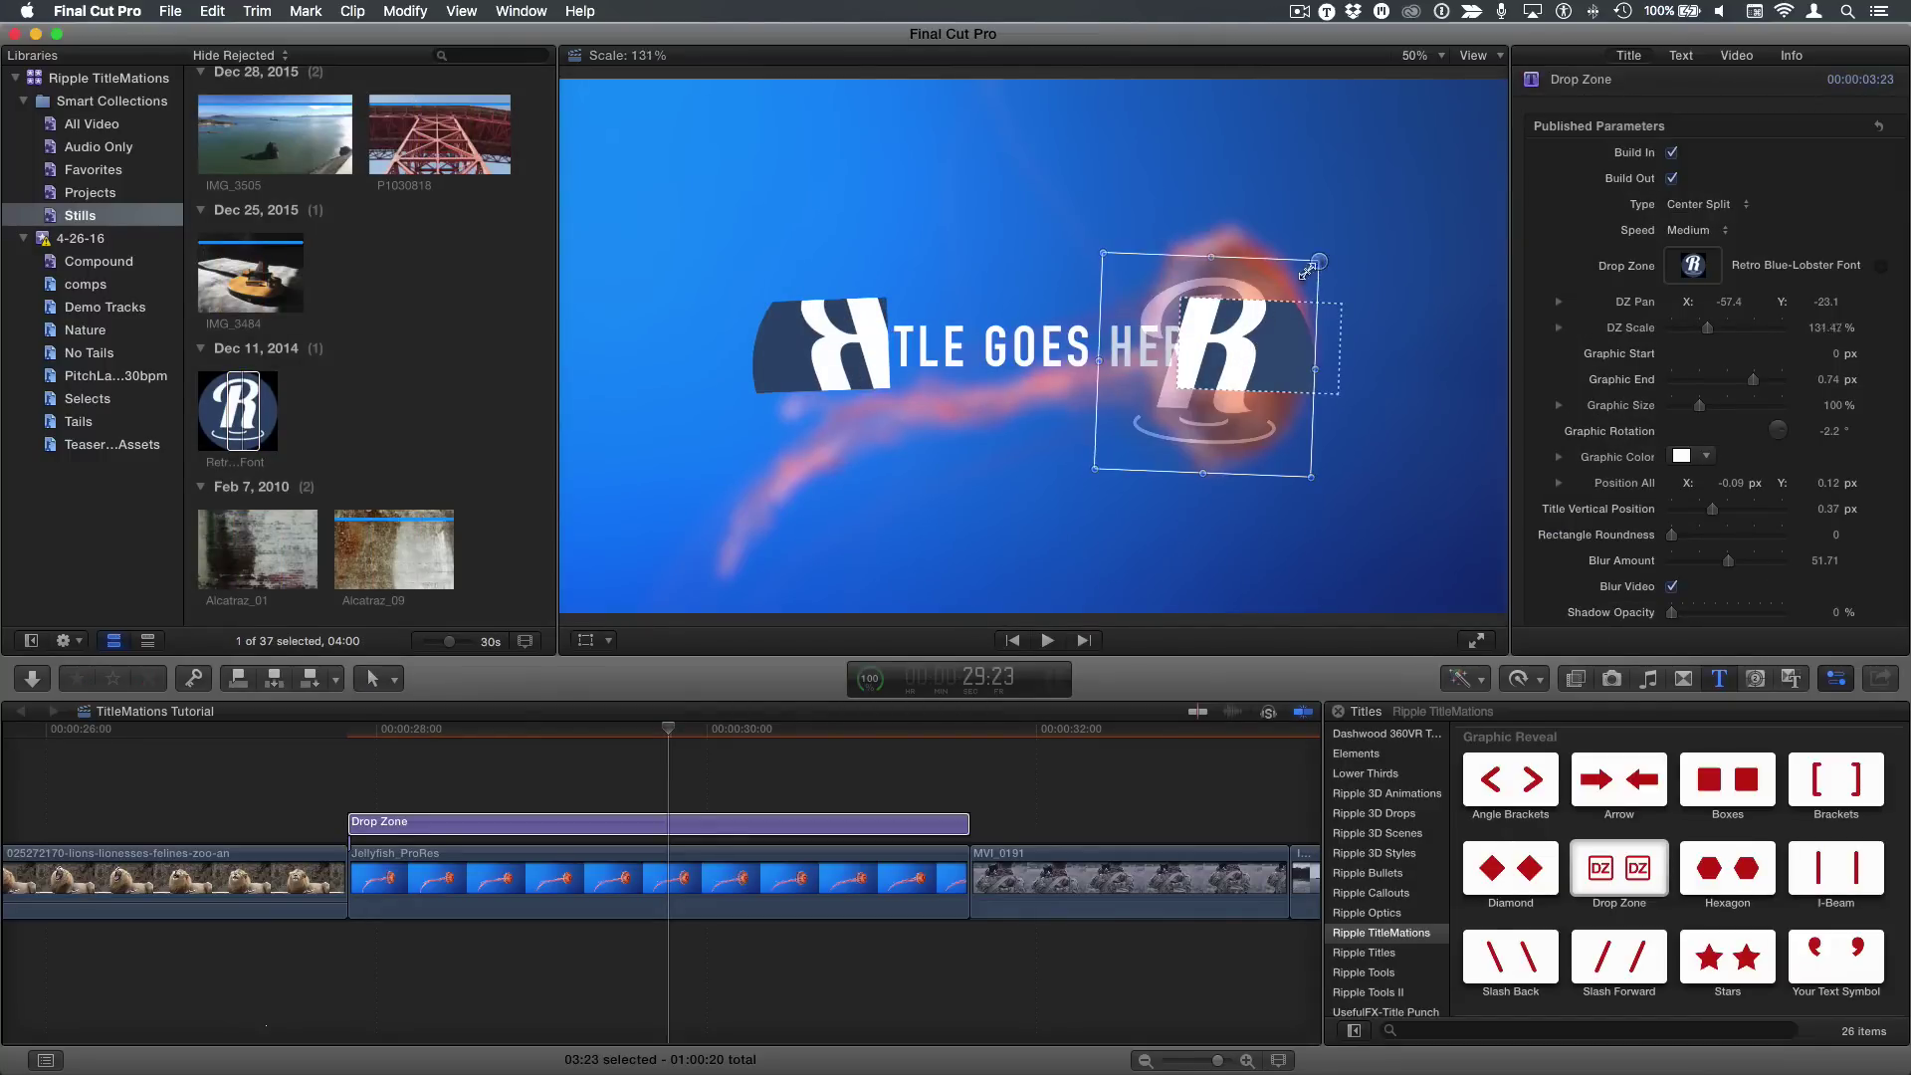
{"action": "mouse_move", "coordinate": [1304, 273]}
{"action": "left_mouse_down"}
{"action": "mouse_move", "coordinate": [1249, 338]}
{"action": "mouse_move", "coordinate": [1294, 306]}
{"action": "left_mouse_up"}
{"action": "left_click", "coordinate": [673, 765]}
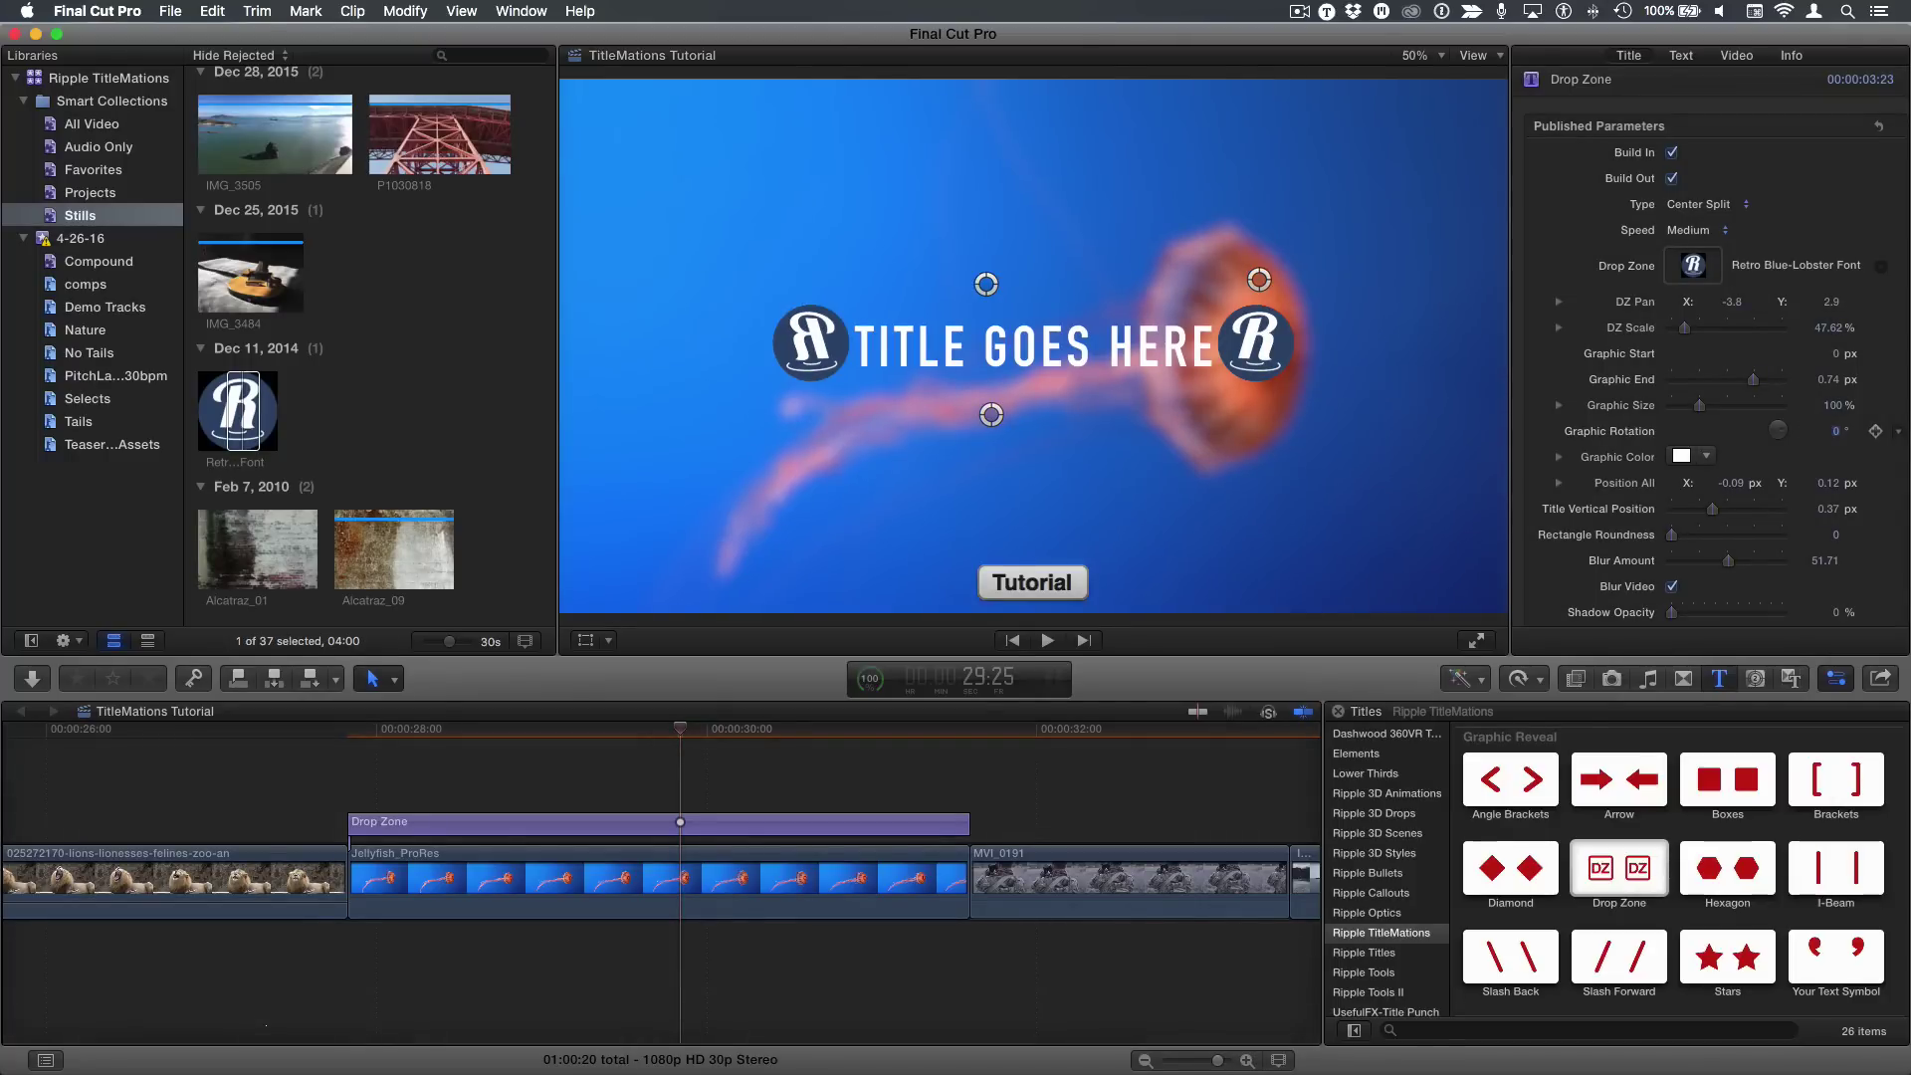
{"action": "left_click", "coordinate": [700, 831]}
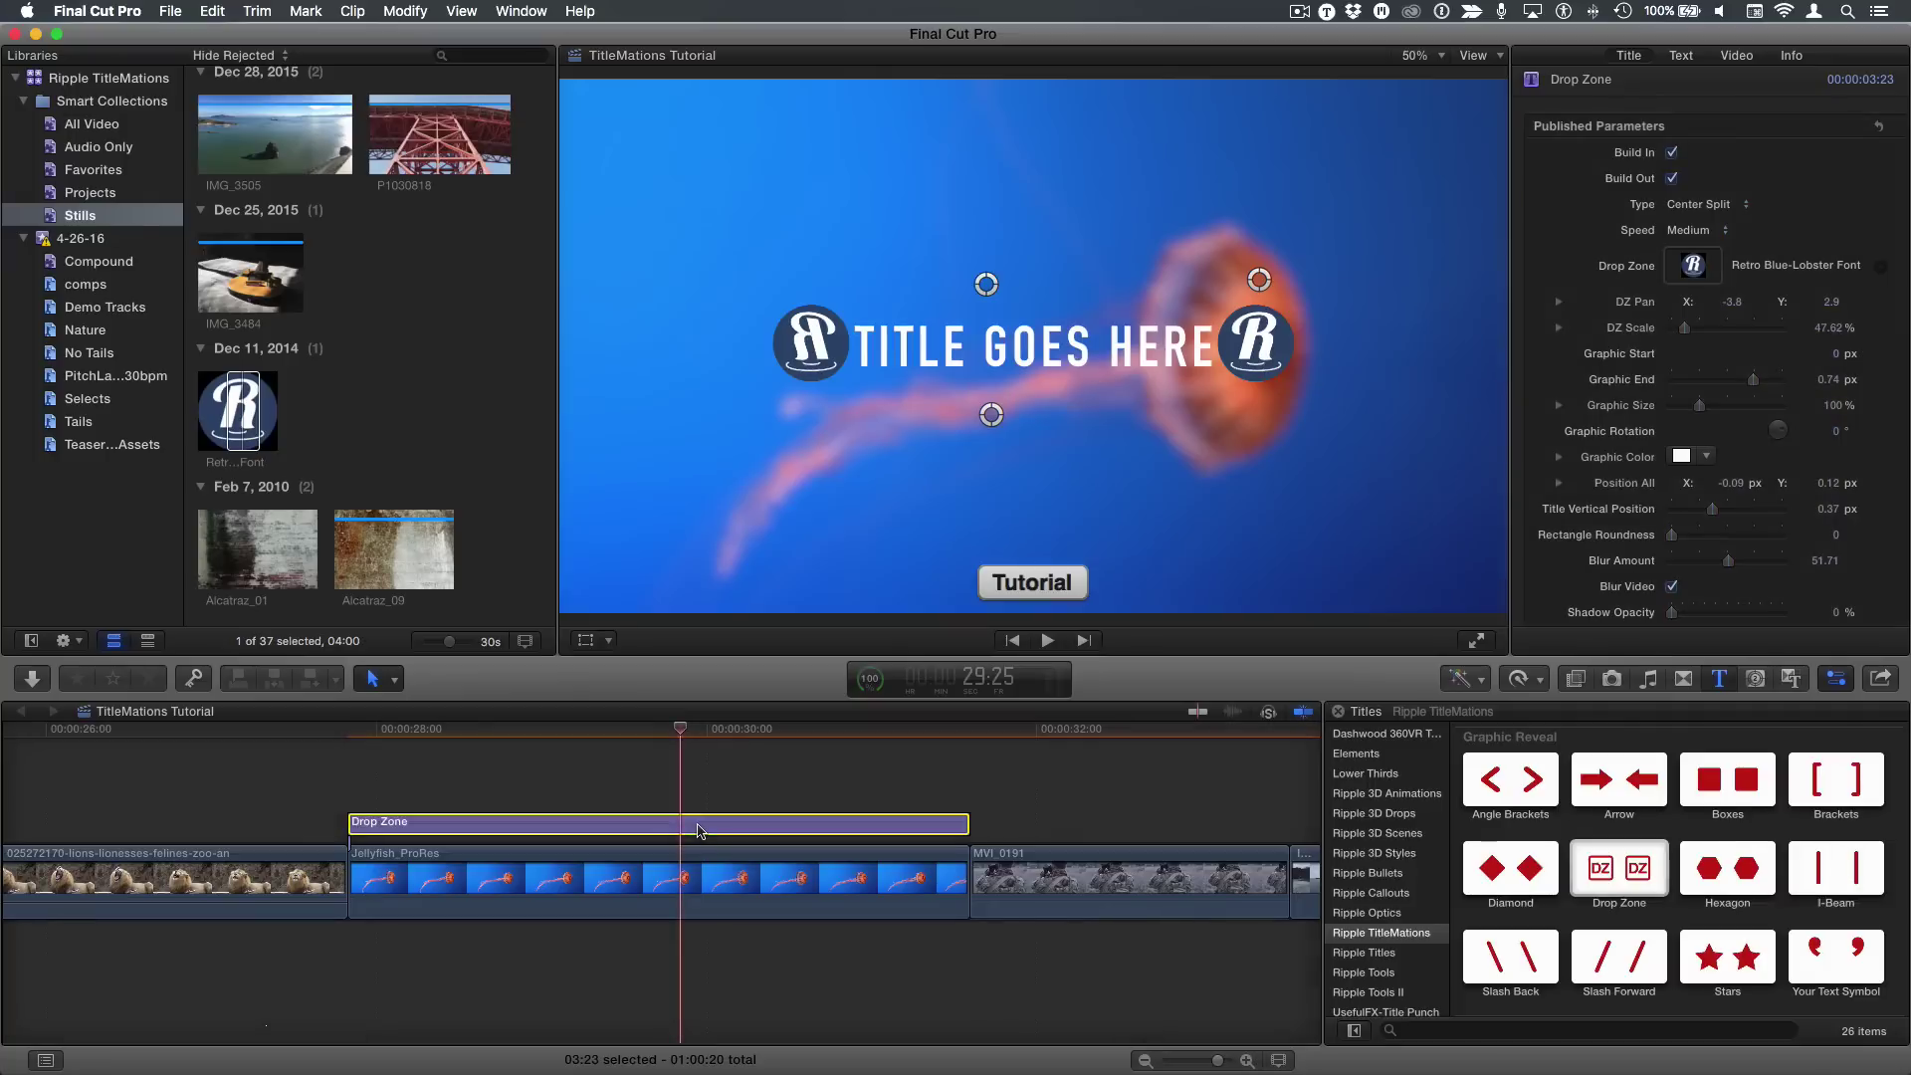
{"action": "key", "text": "/"}
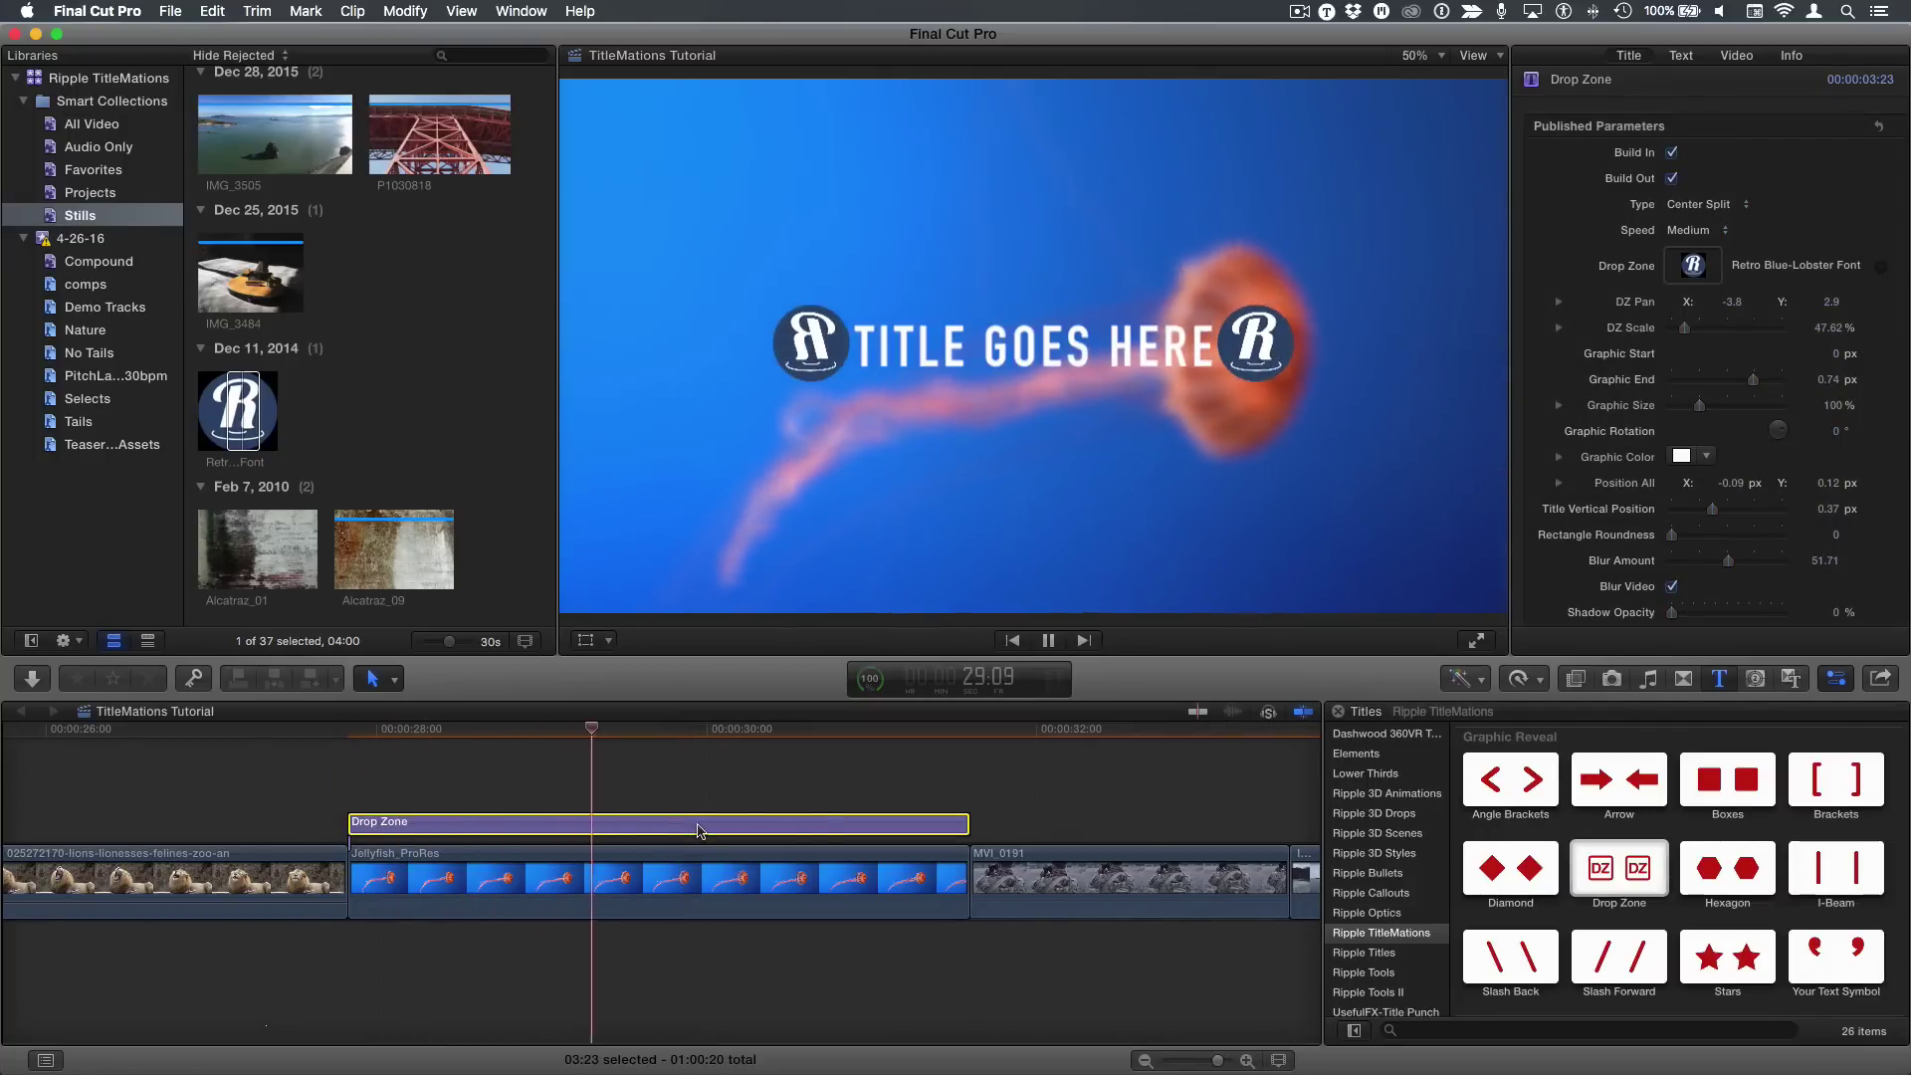
{"action": "key", "text": "space"}
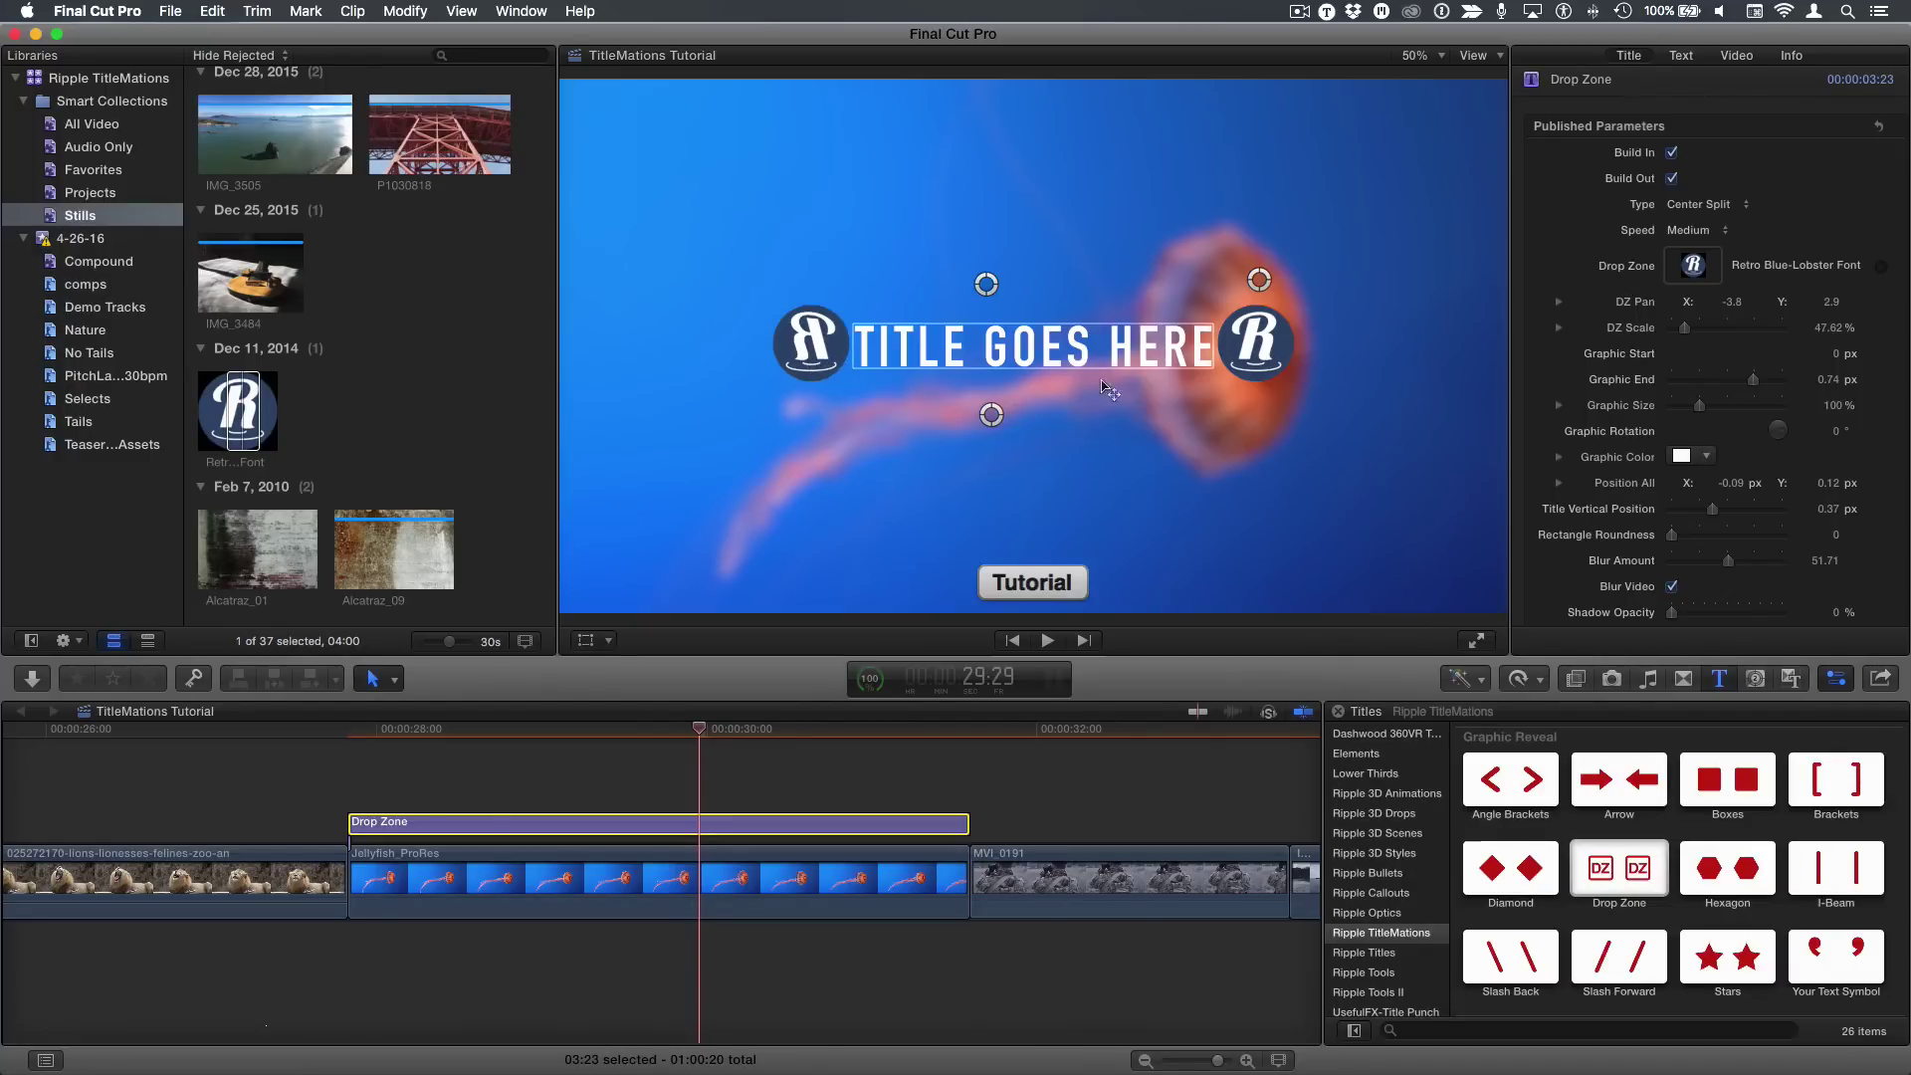
Set the Drop Zone title to Slide Right, shift the text and R logo, and preview it
{"action": "left_click", "coordinate": [1721, 207]}
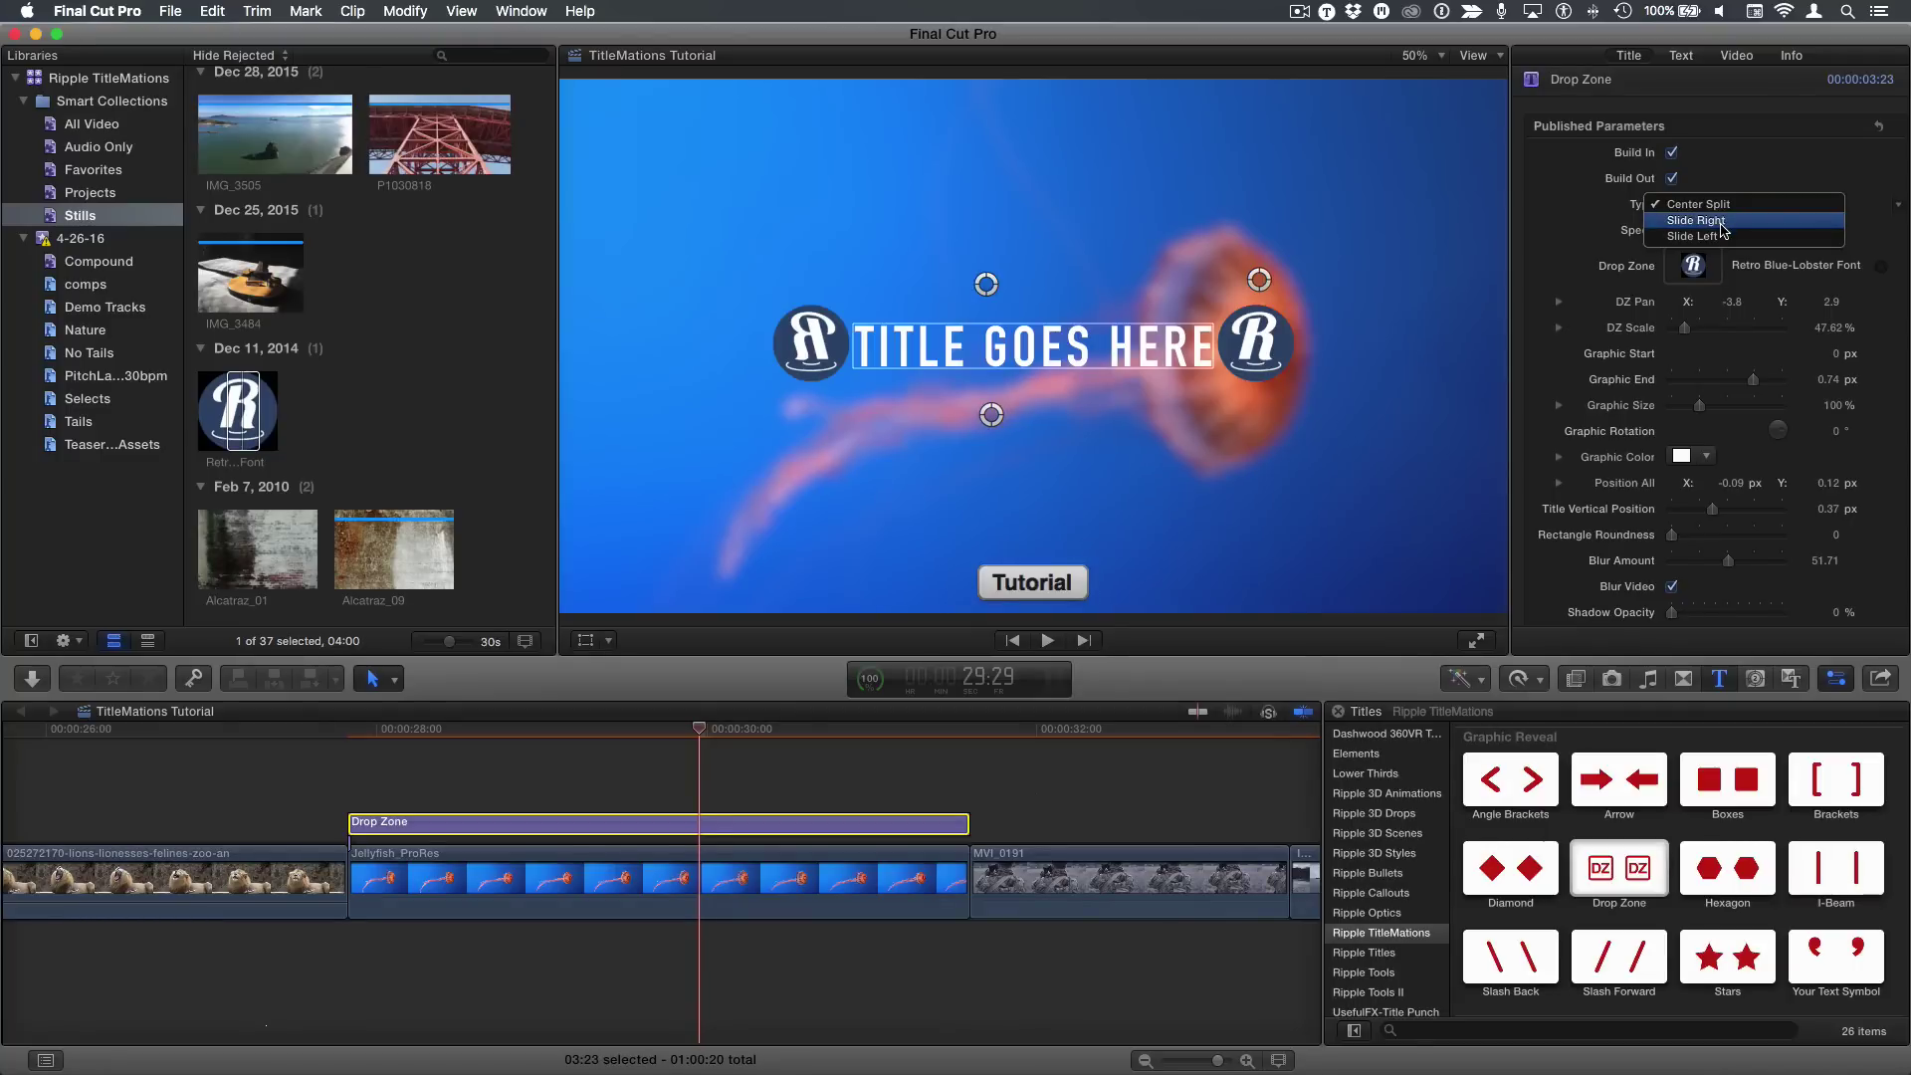
{"action": "left_click", "coordinate": [1723, 222]}
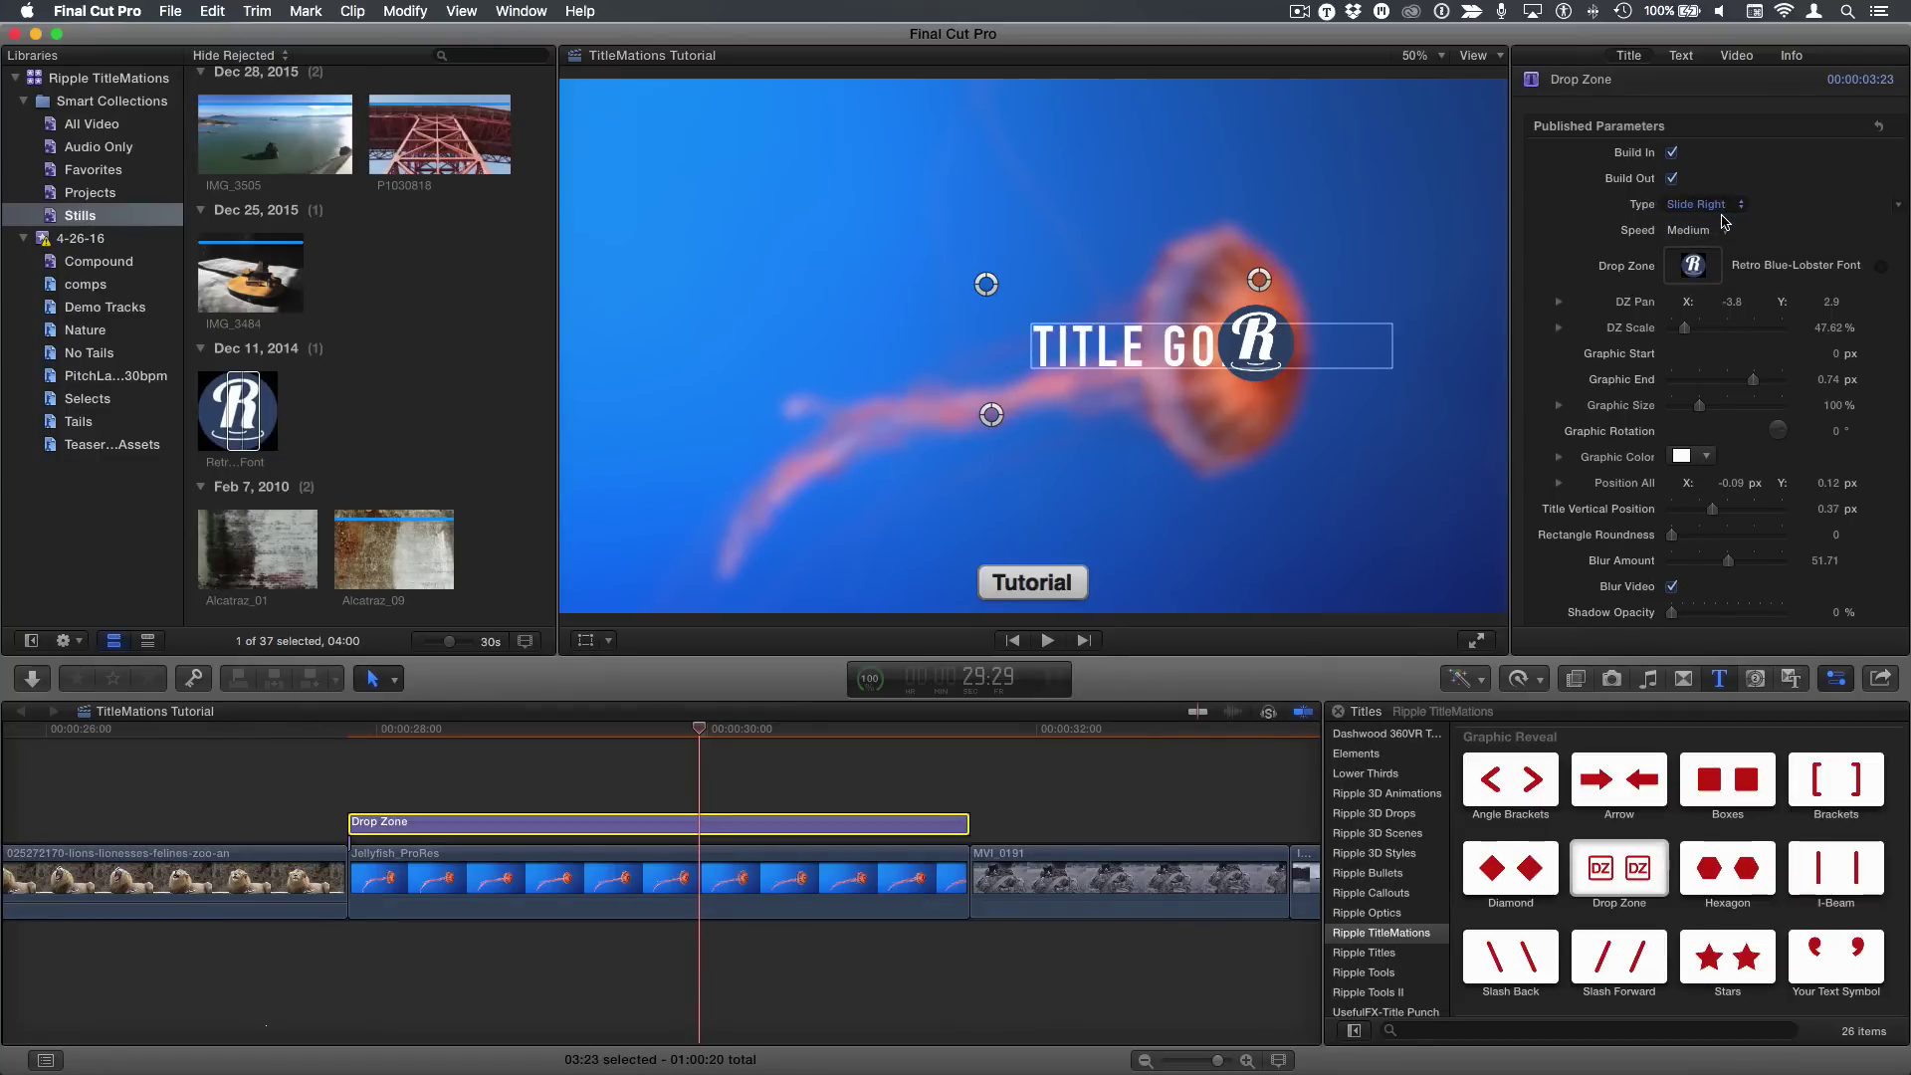
{"action": "left_click", "coordinate": [987, 285]}
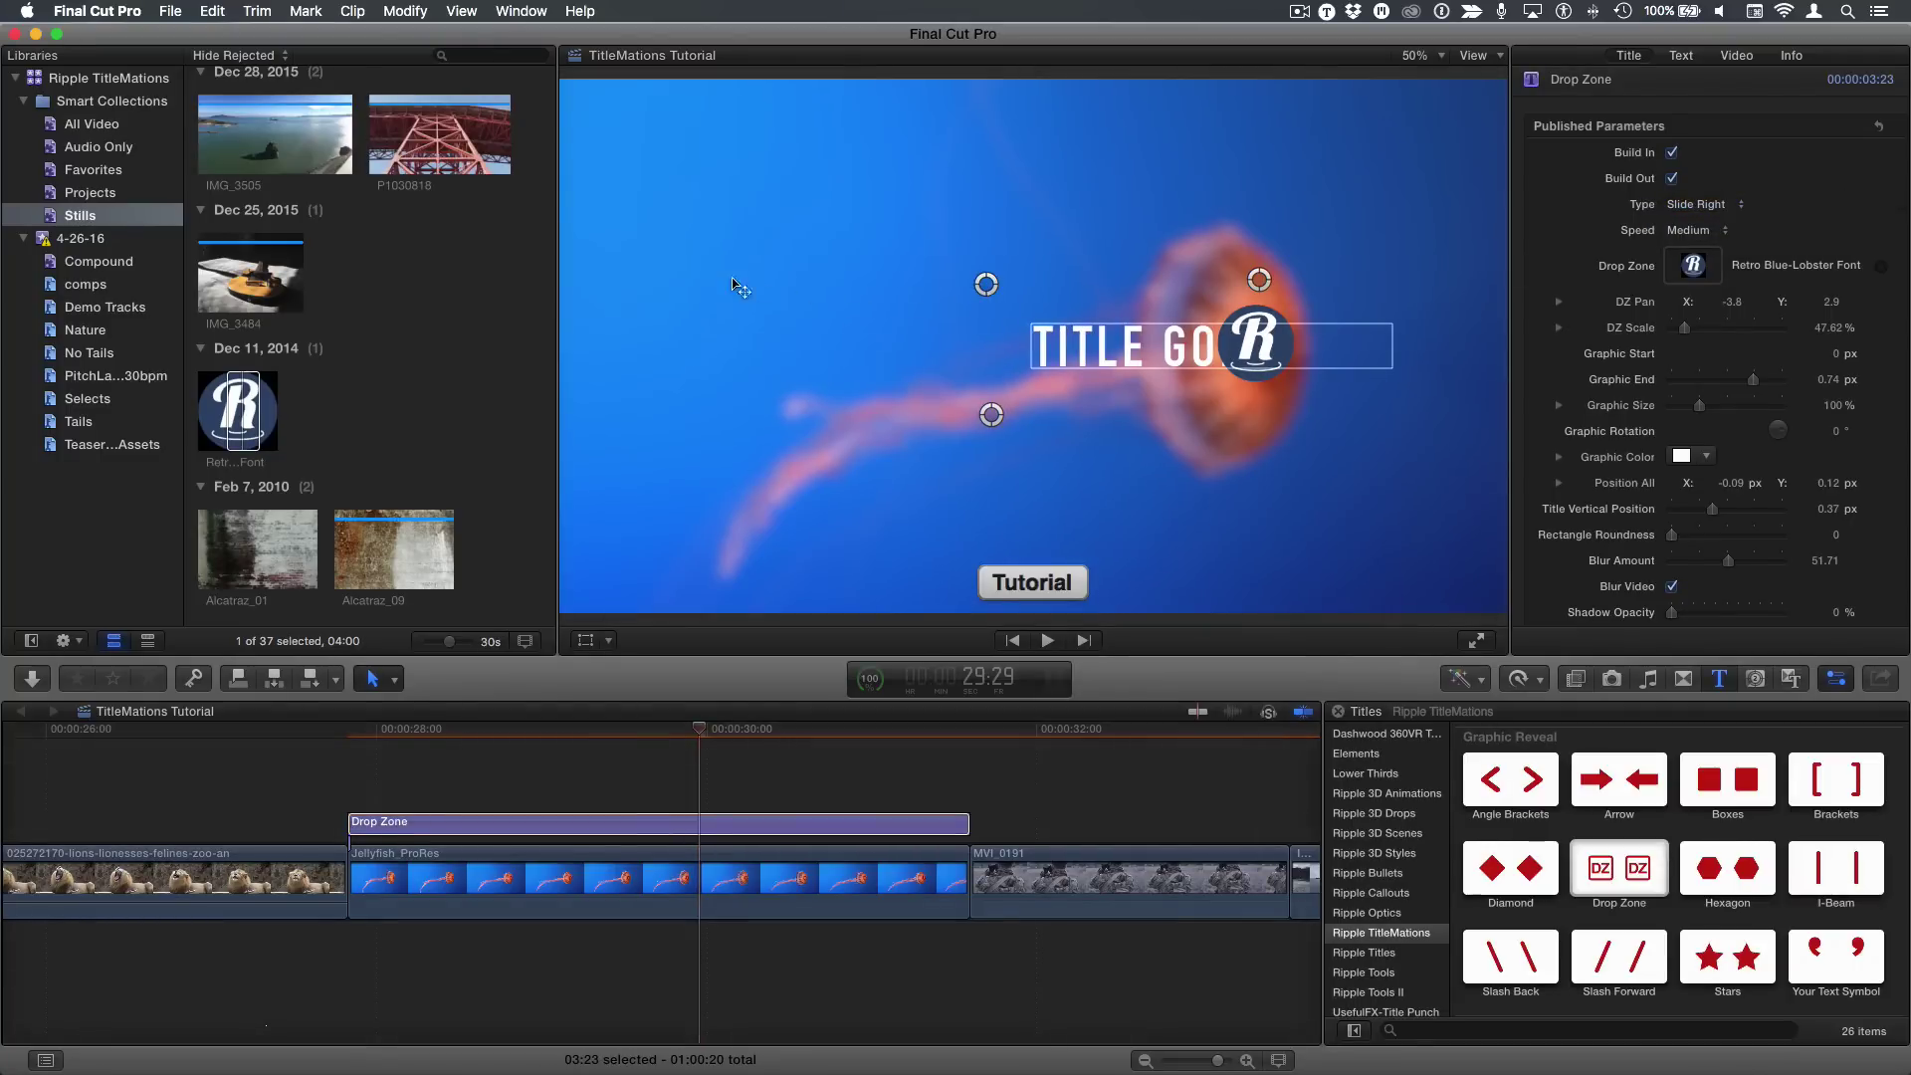
{"action": "double_click", "coordinate": [1058, 305]}
{"action": "left_click_drag", "start_coordinate": [987, 285], "coordinate": [670, 282]}
{"action": "left_click_drag", "start_coordinate": [943, 276], "coordinate": [1125, 283]}
{"action": "left_click", "coordinate": [675, 823]}
{"action": "key", "text": "/"}
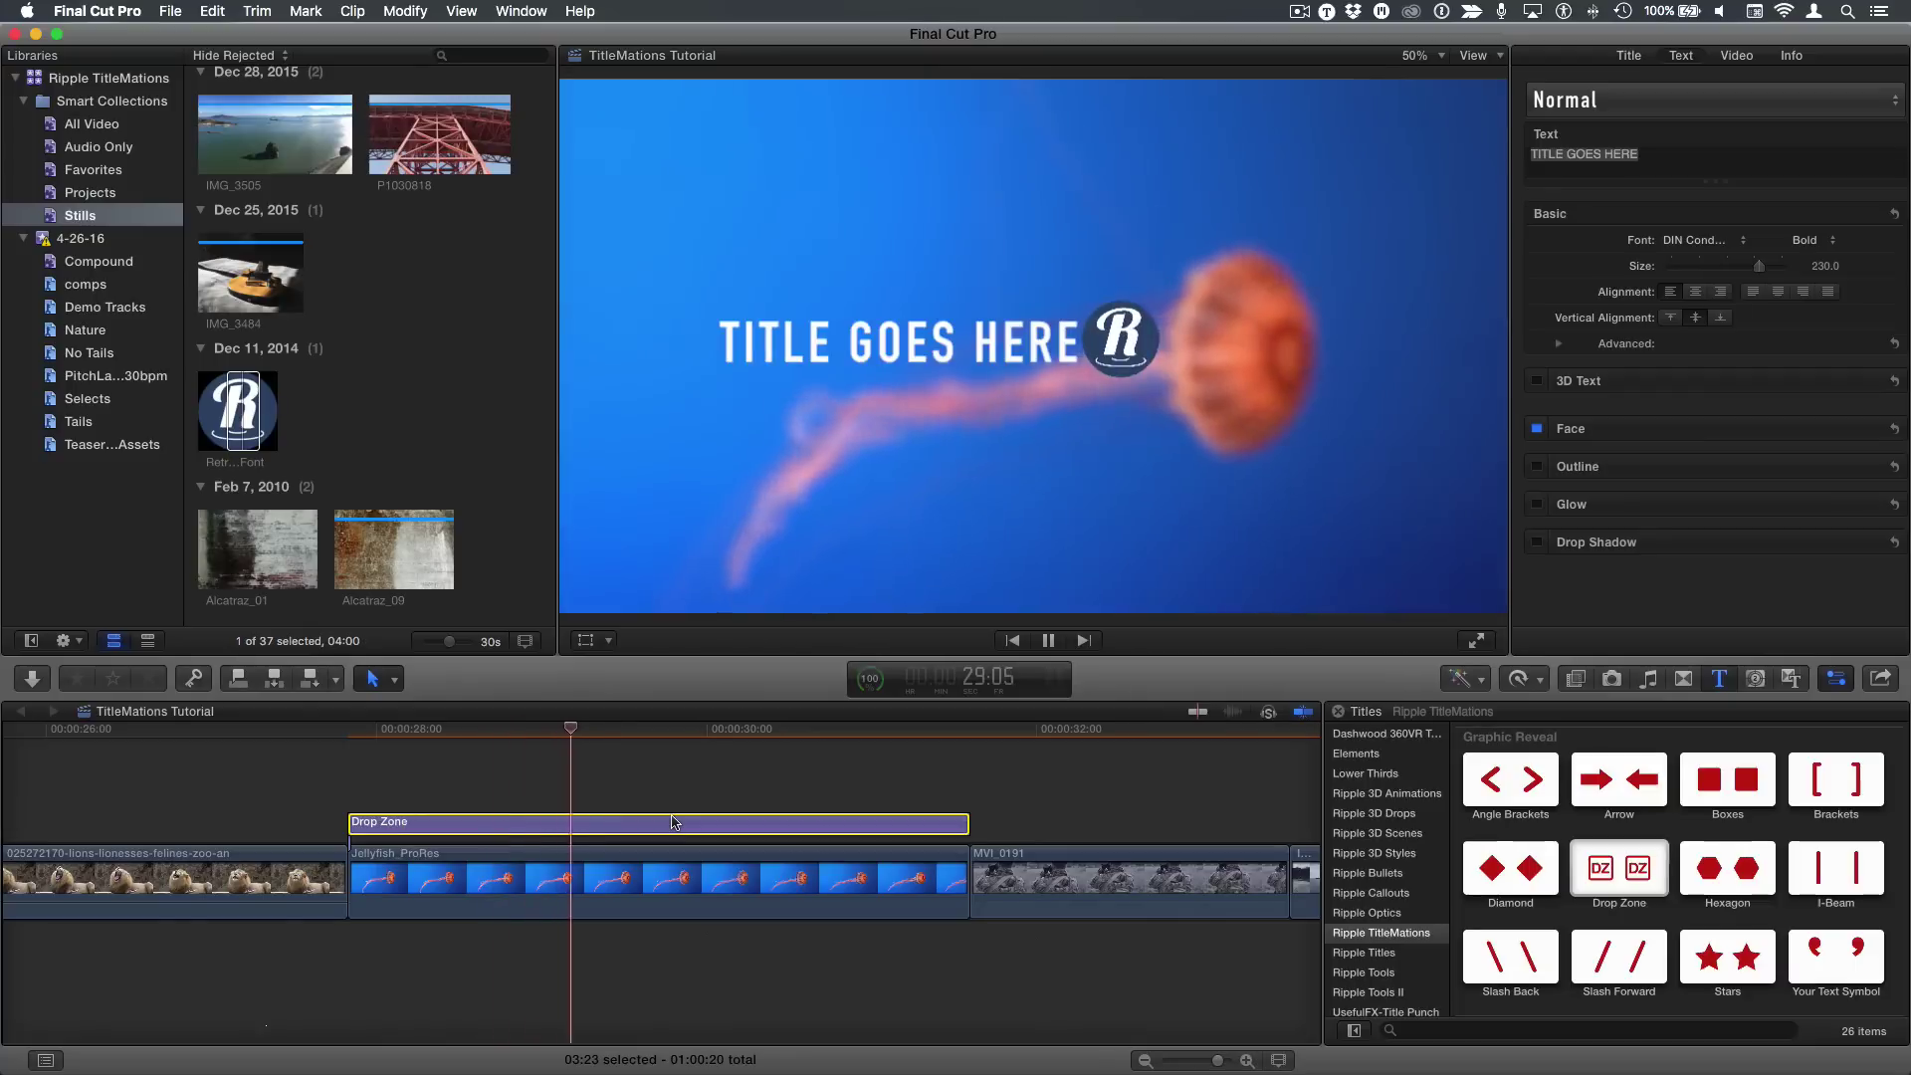
{"action": "key", "text": "space"}
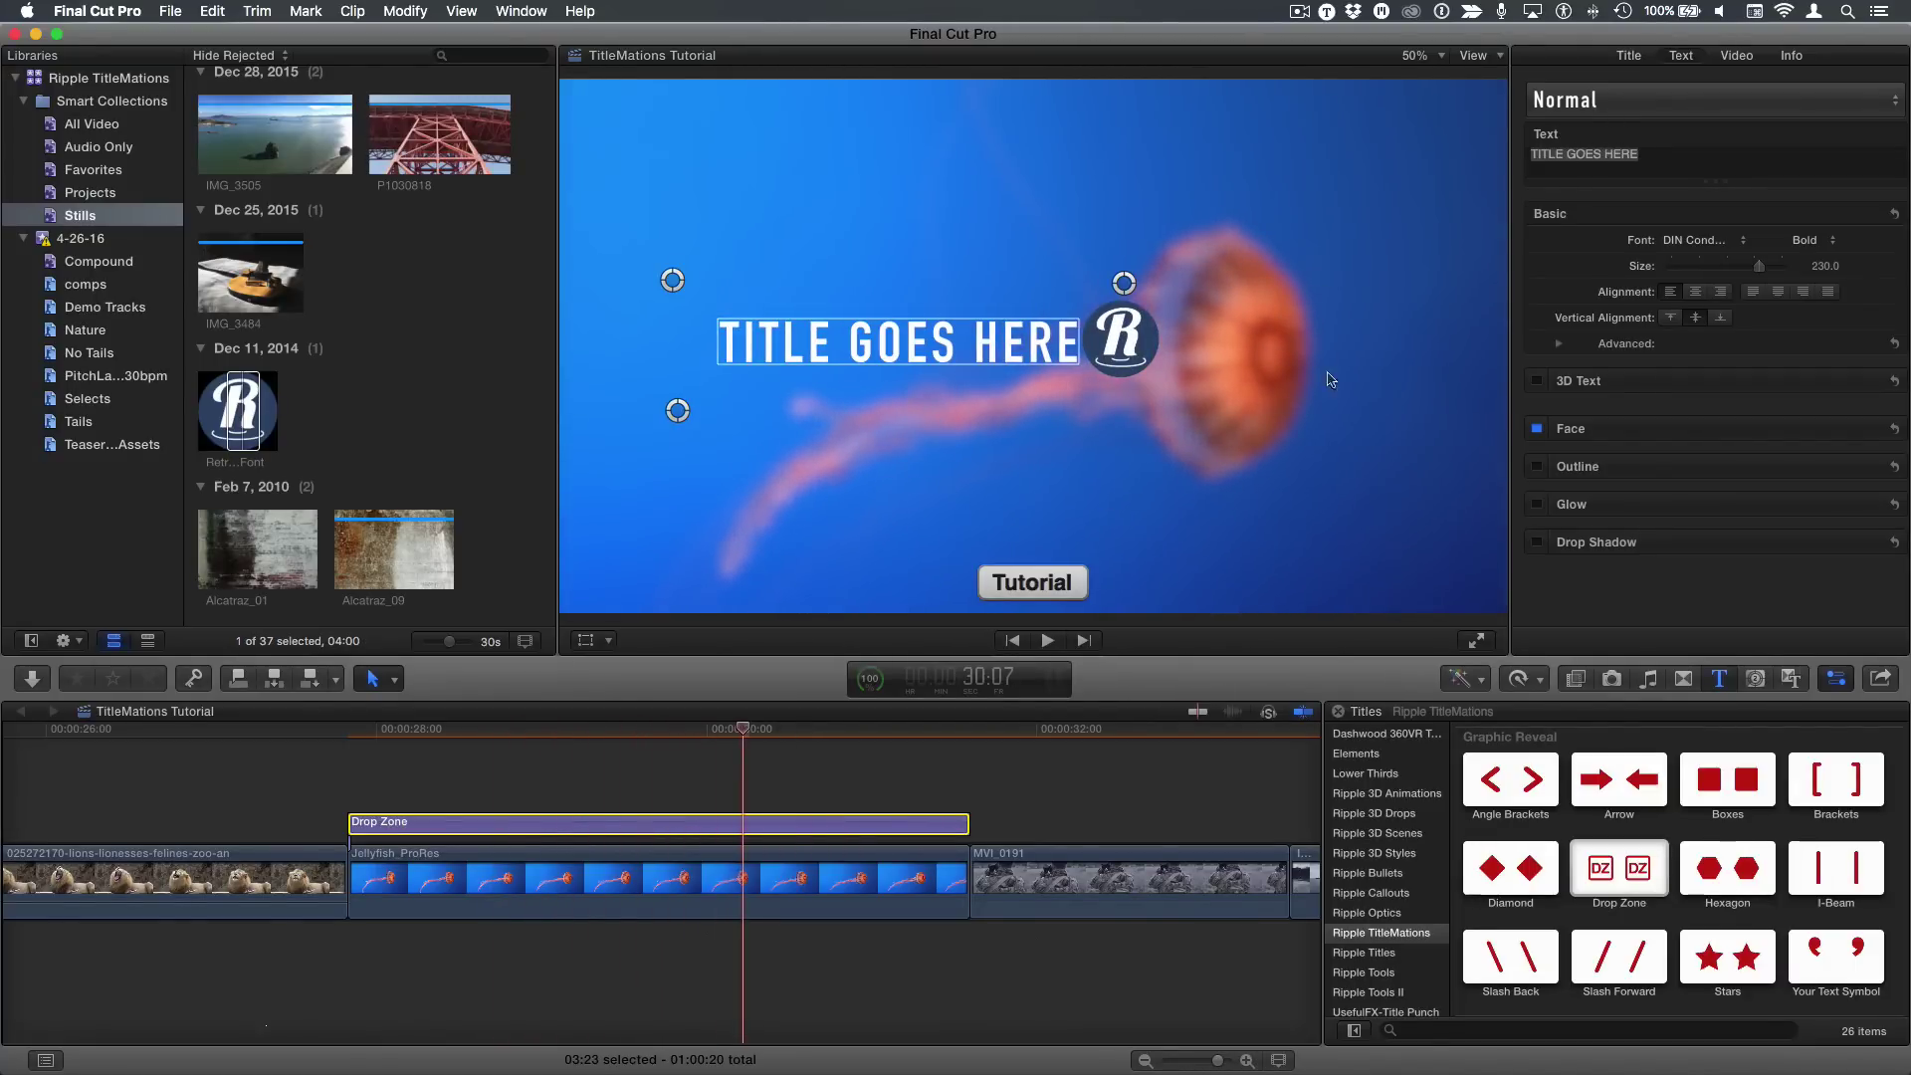
Change the type to Slide Left, move the title right until fully visible, and scrub its build-in
{"action": "left_click", "coordinate": [1629, 54]}
{"action": "left_click", "coordinate": [1706, 204]}
{"action": "left_click", "coordinate": [1695, 220]}
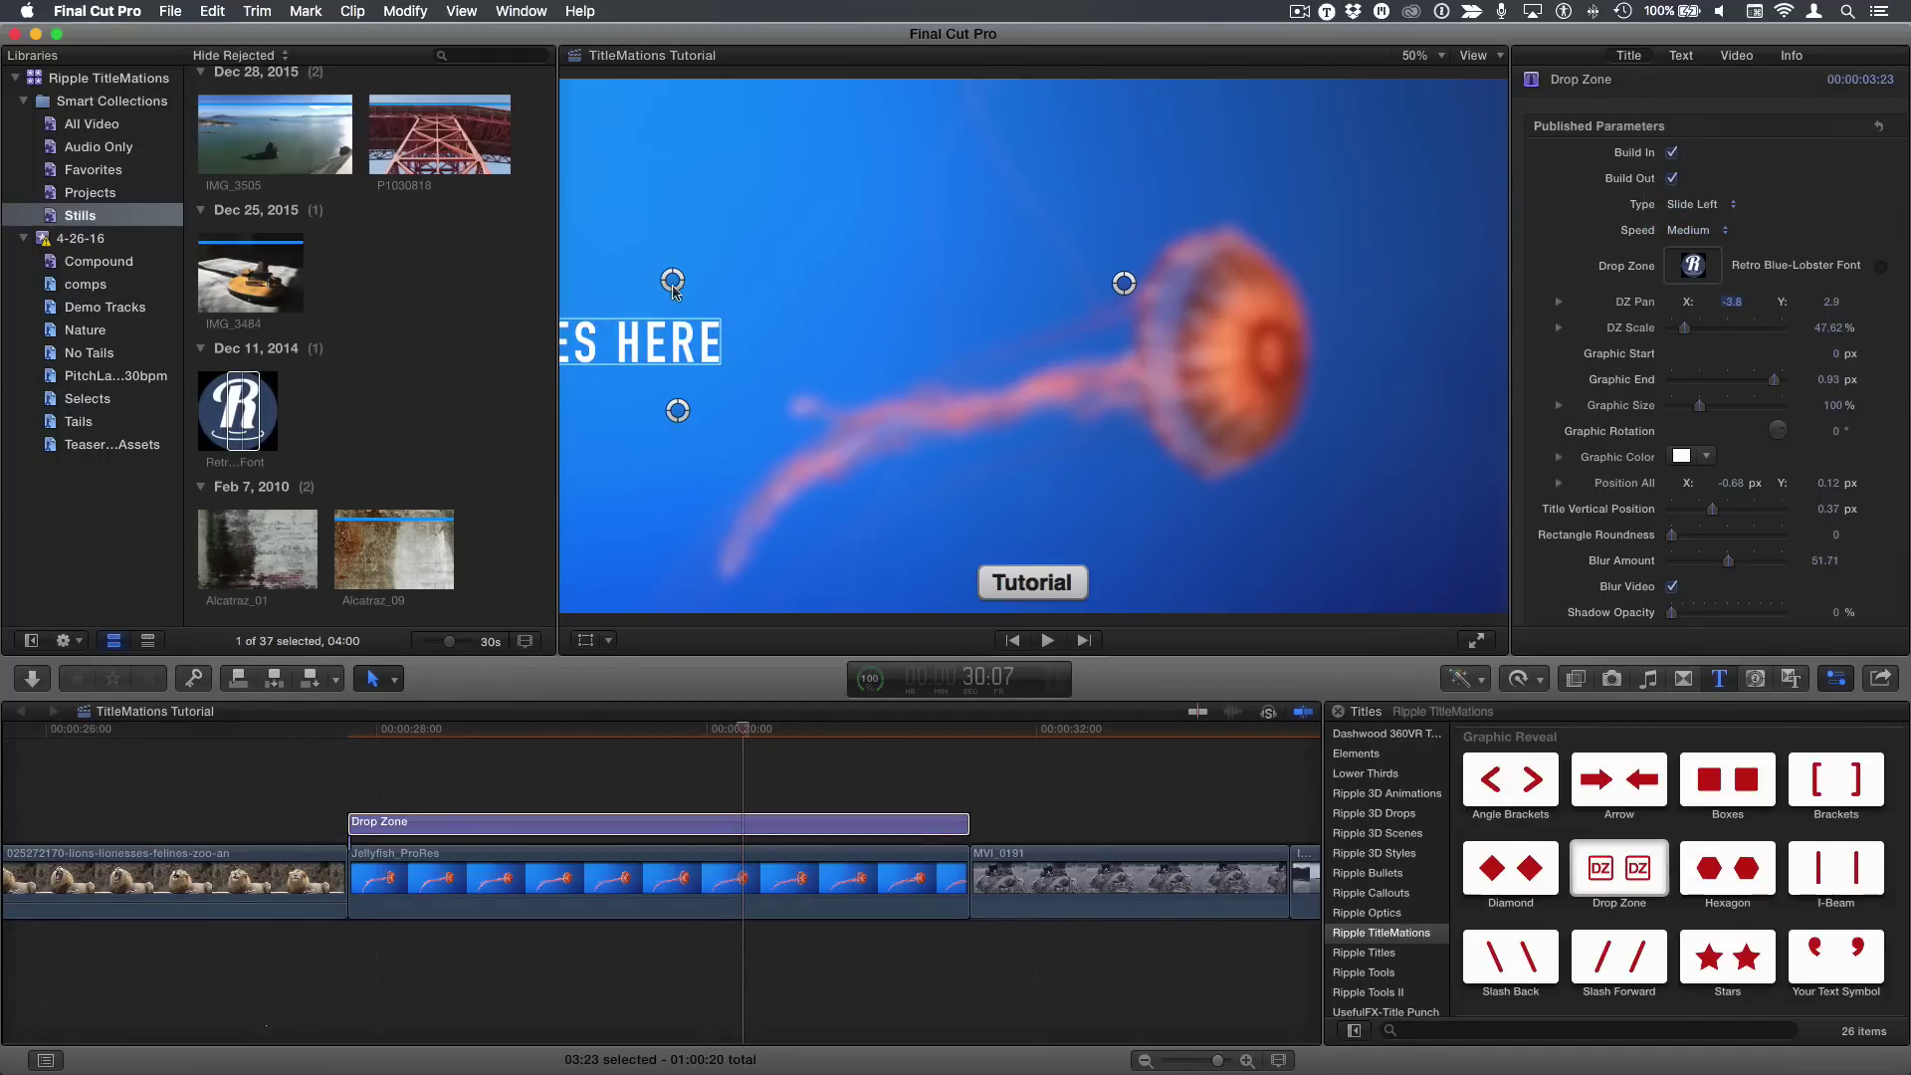
{"action": "left_click_drag", "start_coordinate": [673, 287], "coordinate": [1023, 288]}
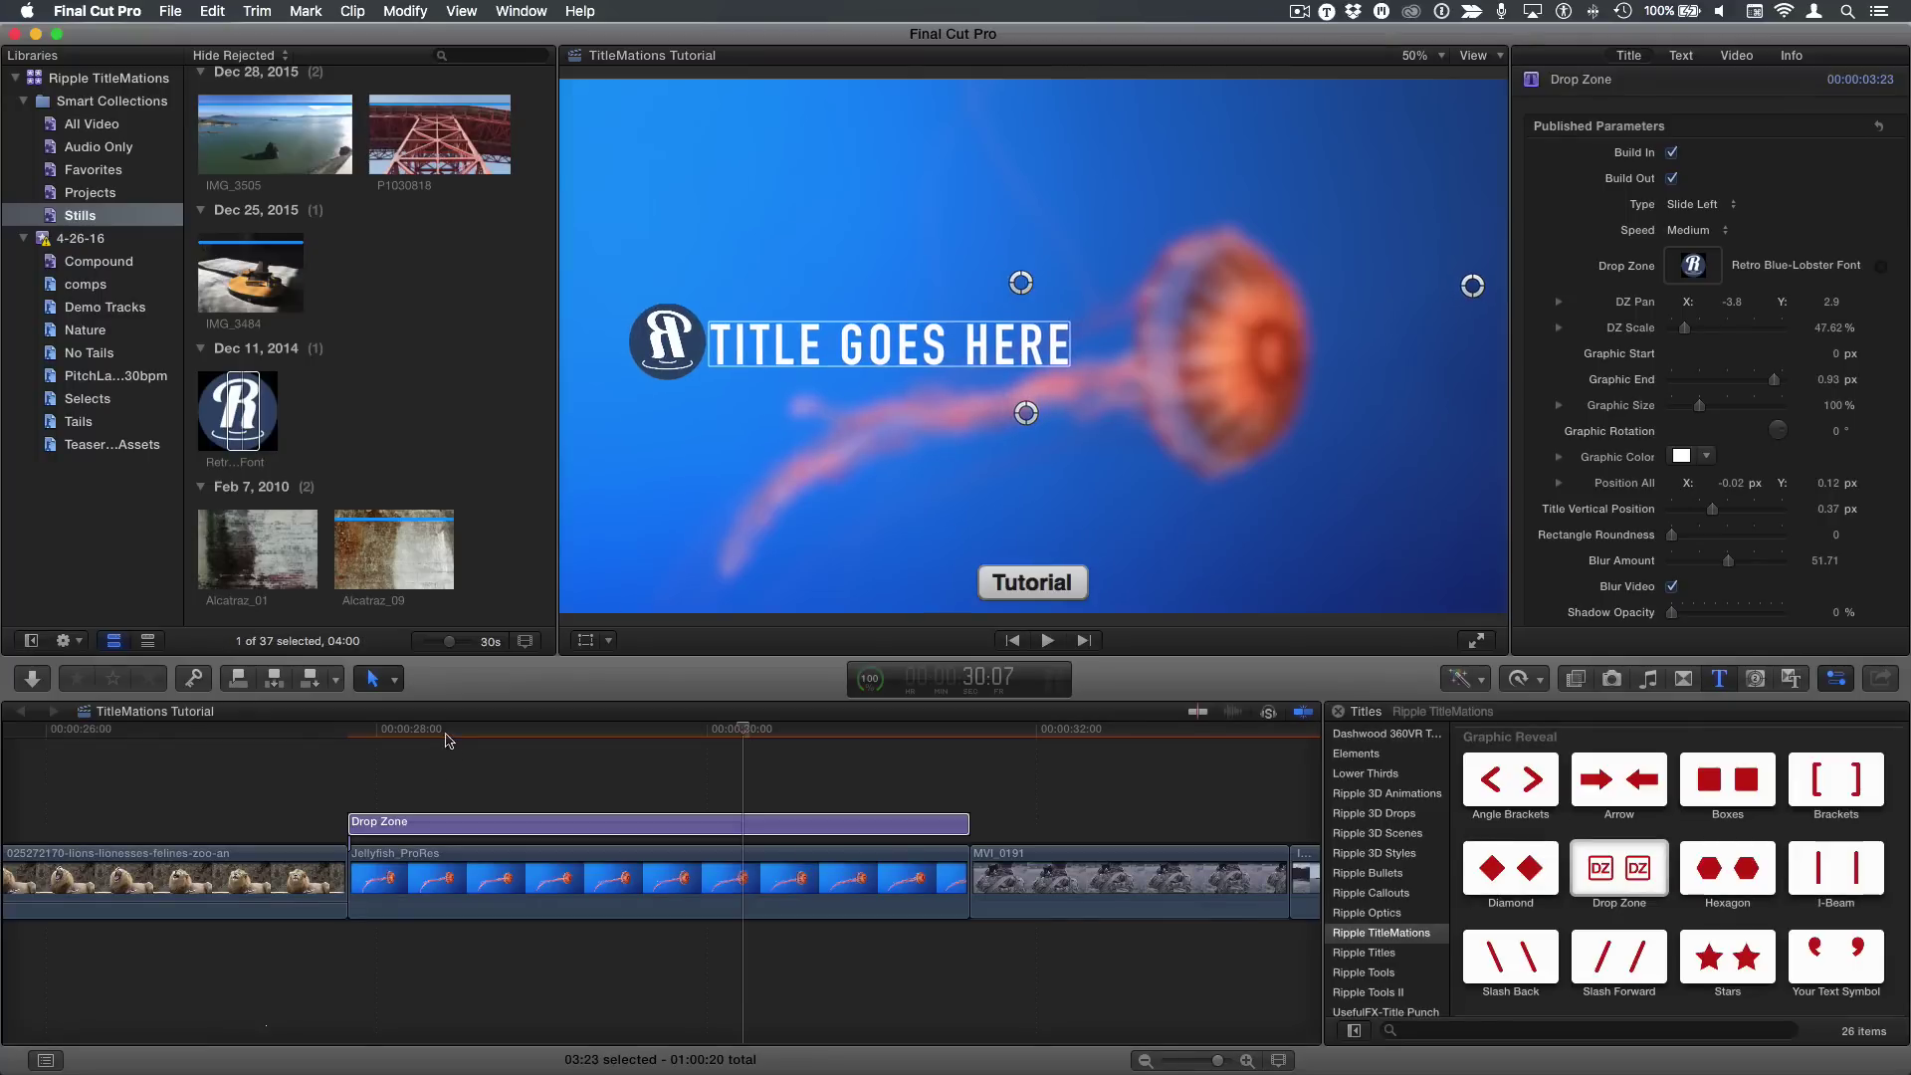
{"action": "left_click_drag", "start_coordinate": [447, 738], "coordinate": [604, 737]}
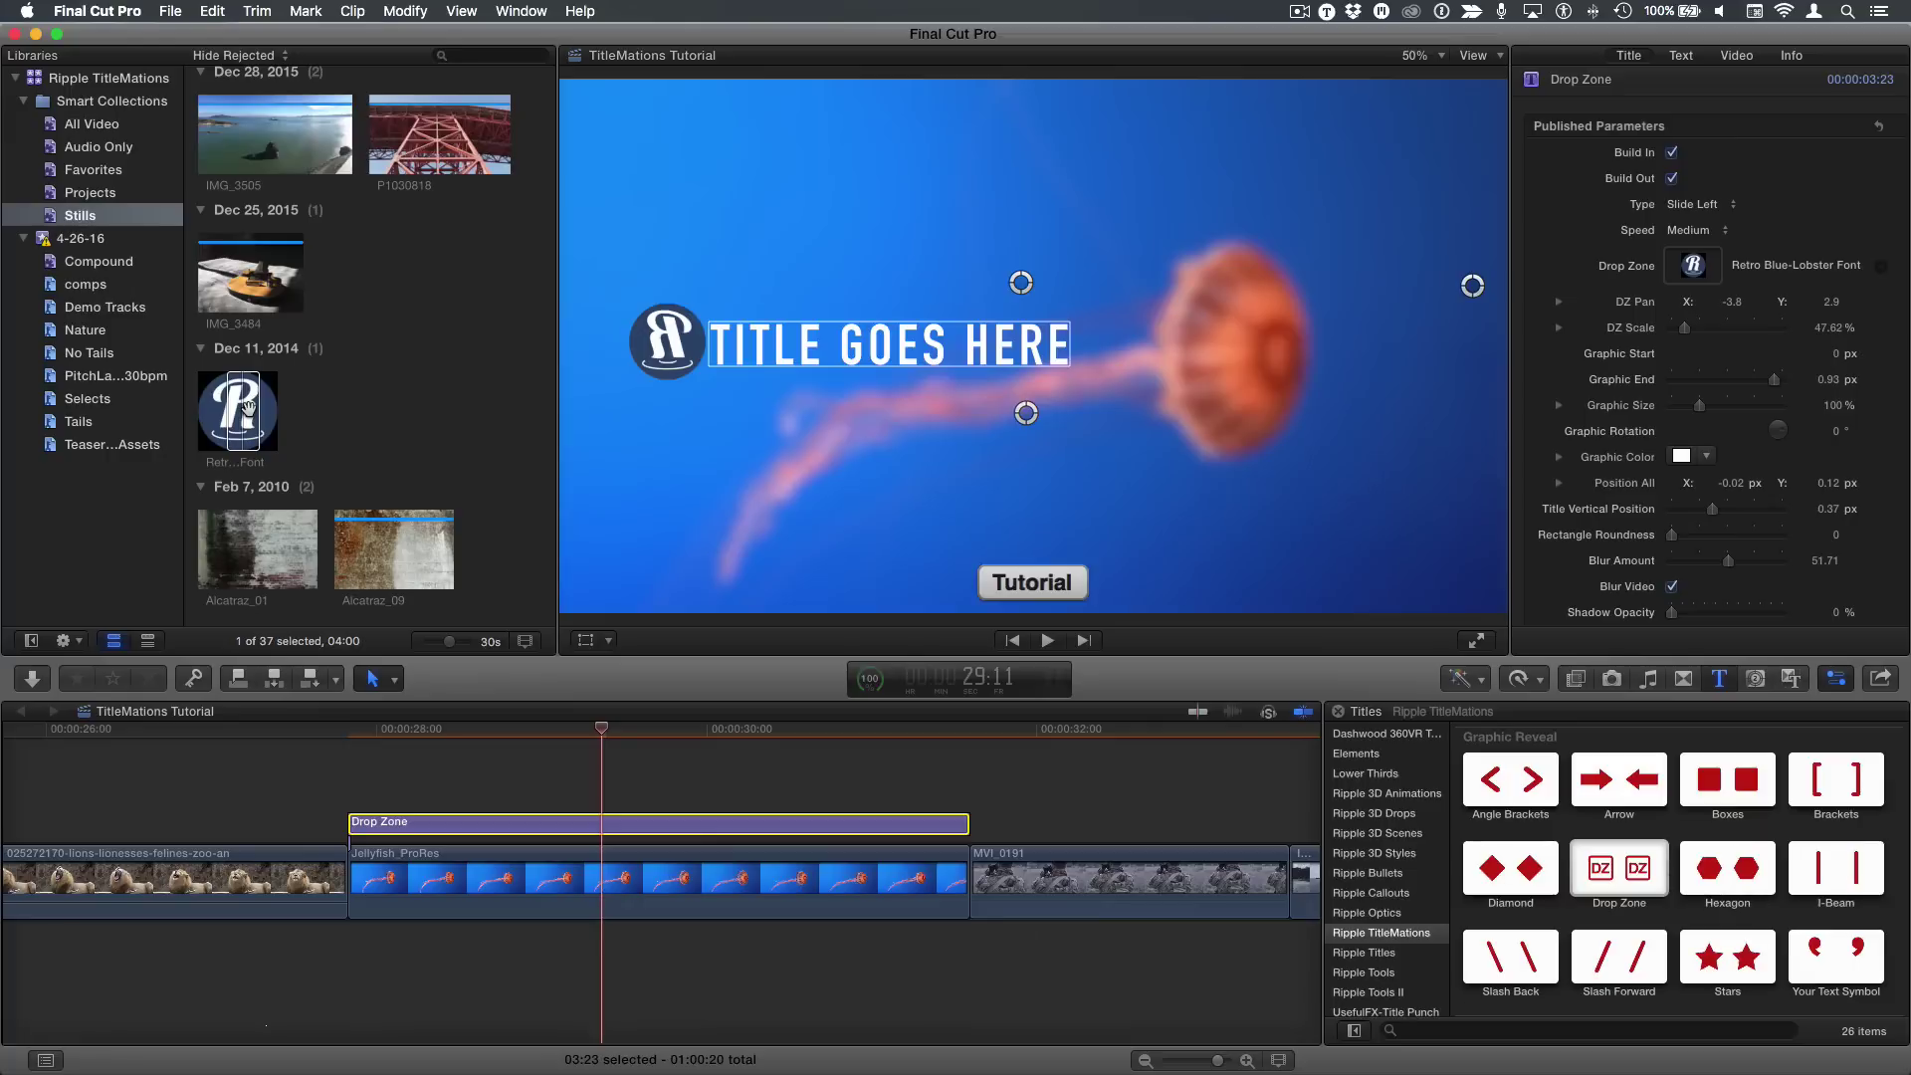
Open the Flipped Logo compound clip from the Compound collection and scrub to about 3:15
{"action": "scroll", "coordinate": [418, 253], "scroll_direction": "up", "scroll_amount": 10}
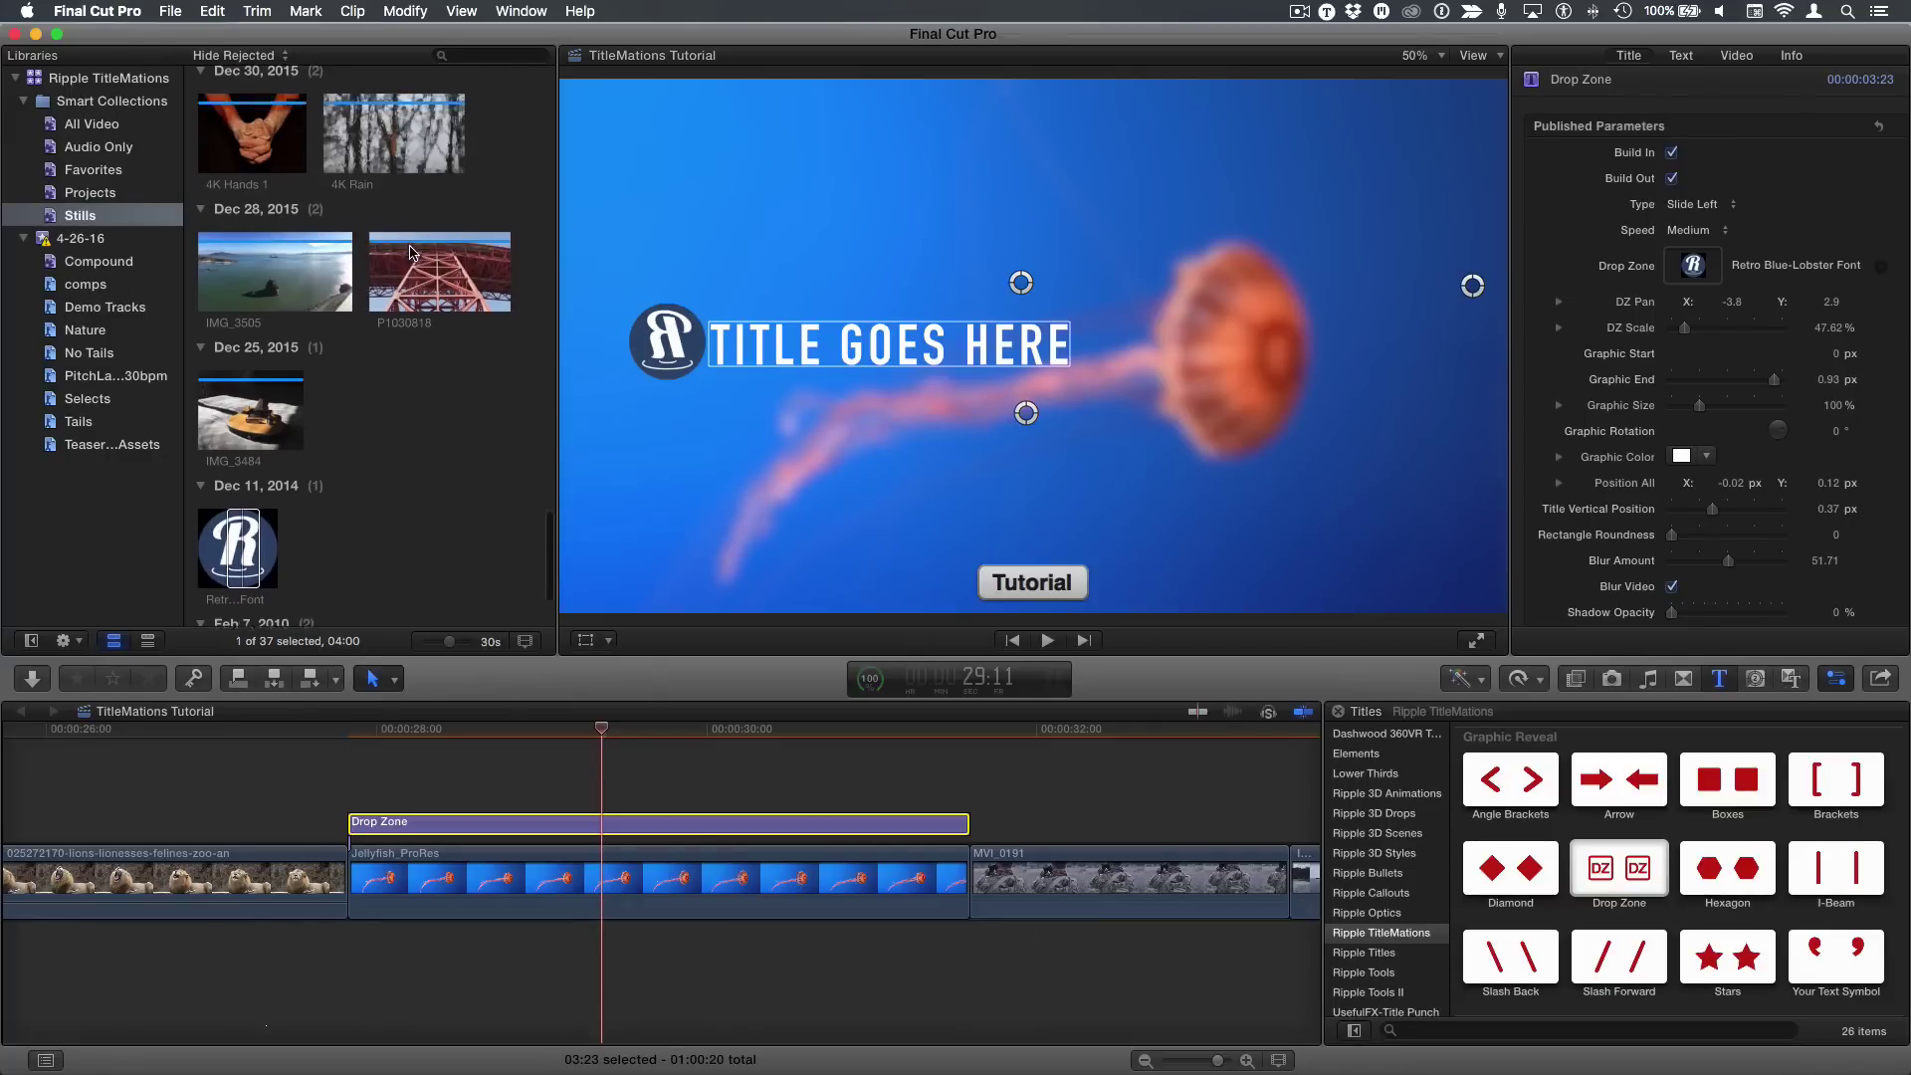
{"action": "scroll", "coordinate": [417, 252], "scroll_direction": "up", "scroll_amount": 2}
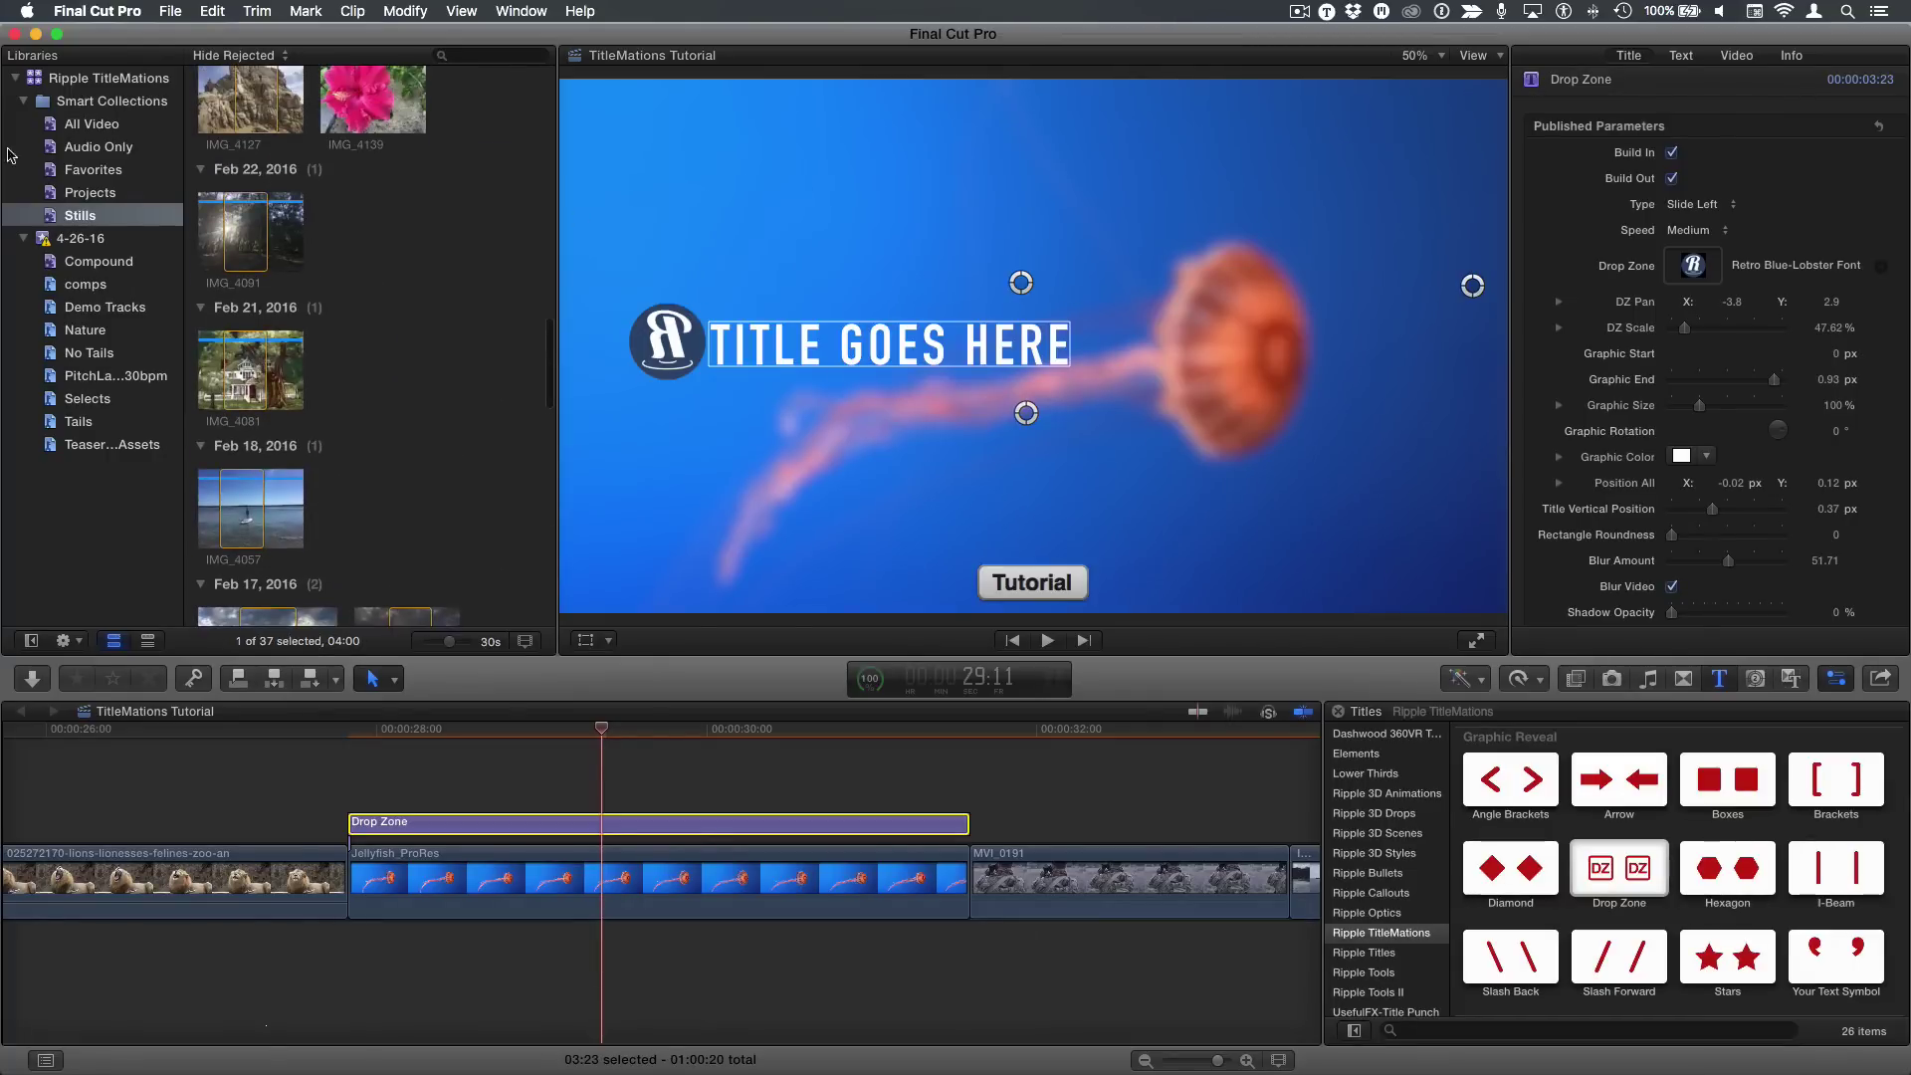
{"action": "left_click", "coordinate": [100, 261]}
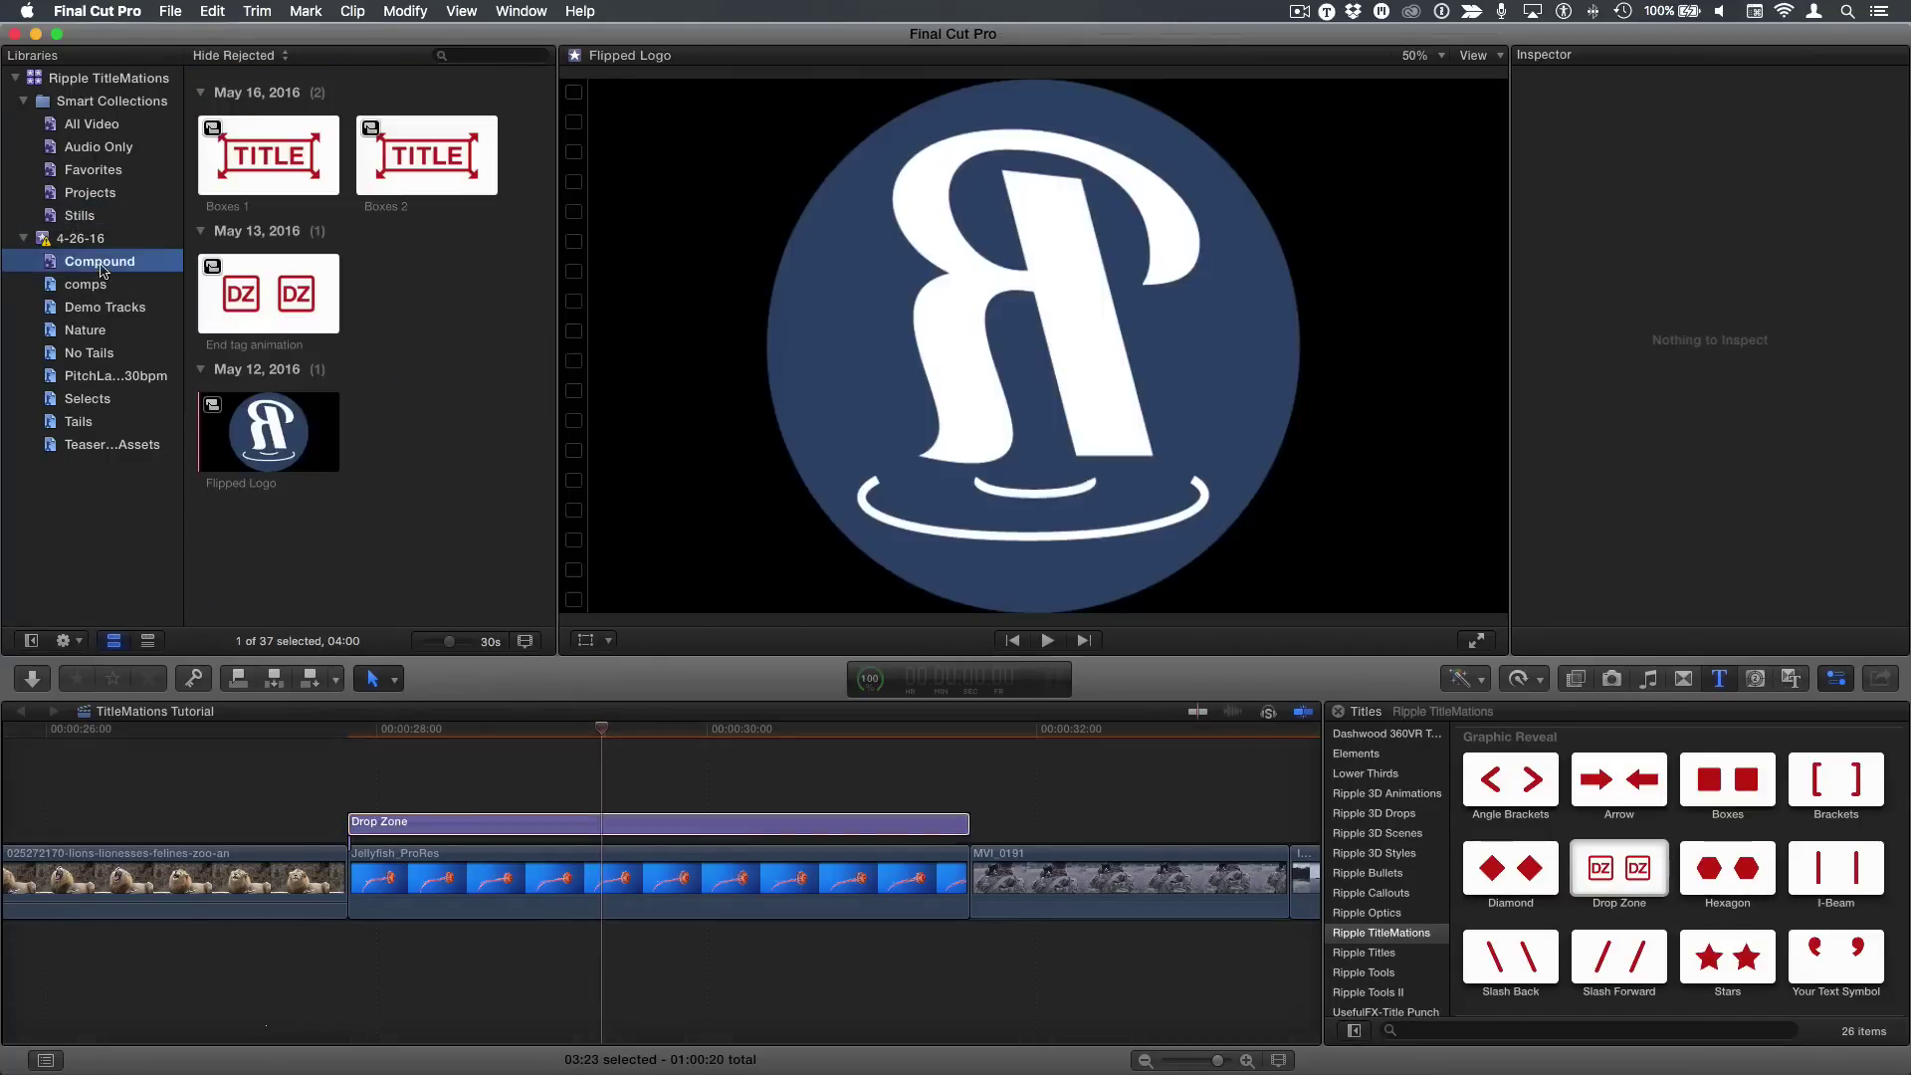
{"action": "left_click", "coordinate": [256, 438]}
{"action": "double_click", "coordinate": [257, 438]}
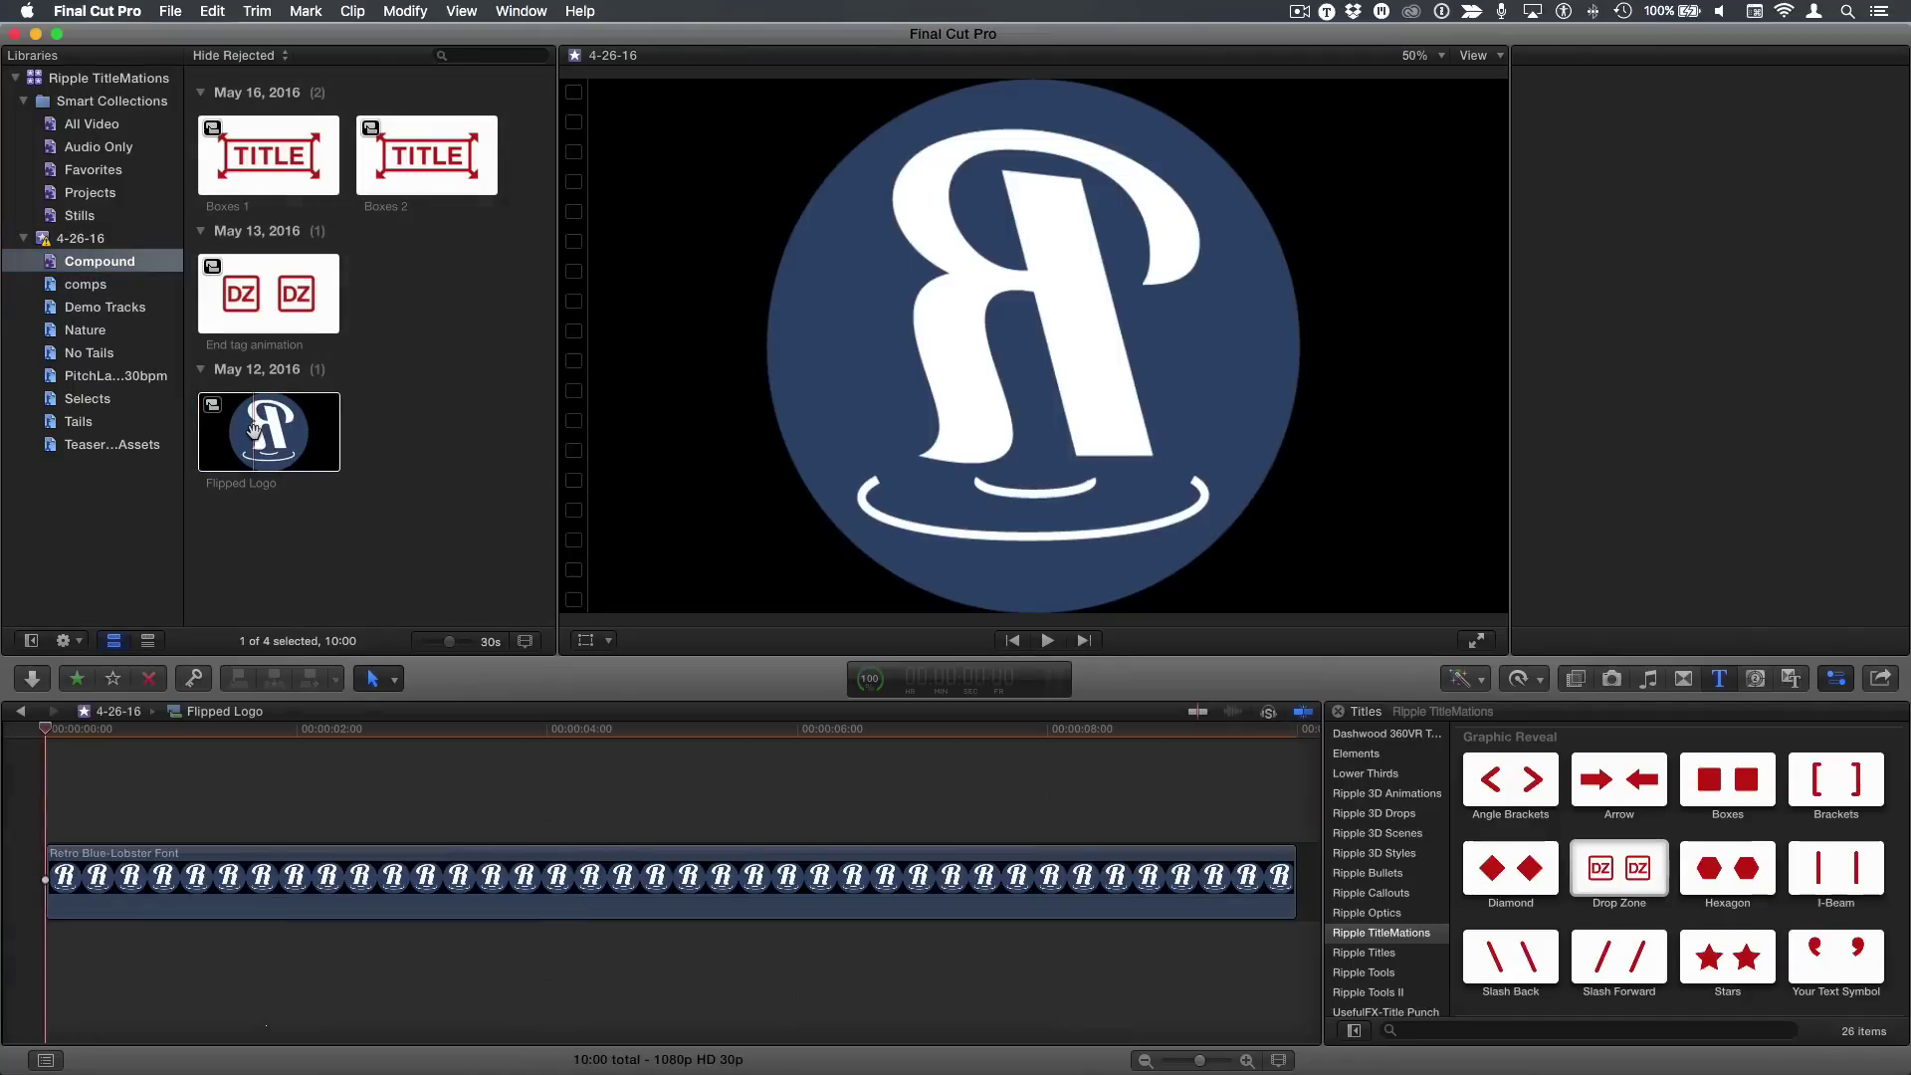
{"action": "left_click_drag", "start_coordinate": [405, 736], "coordinate": [486, 738]}
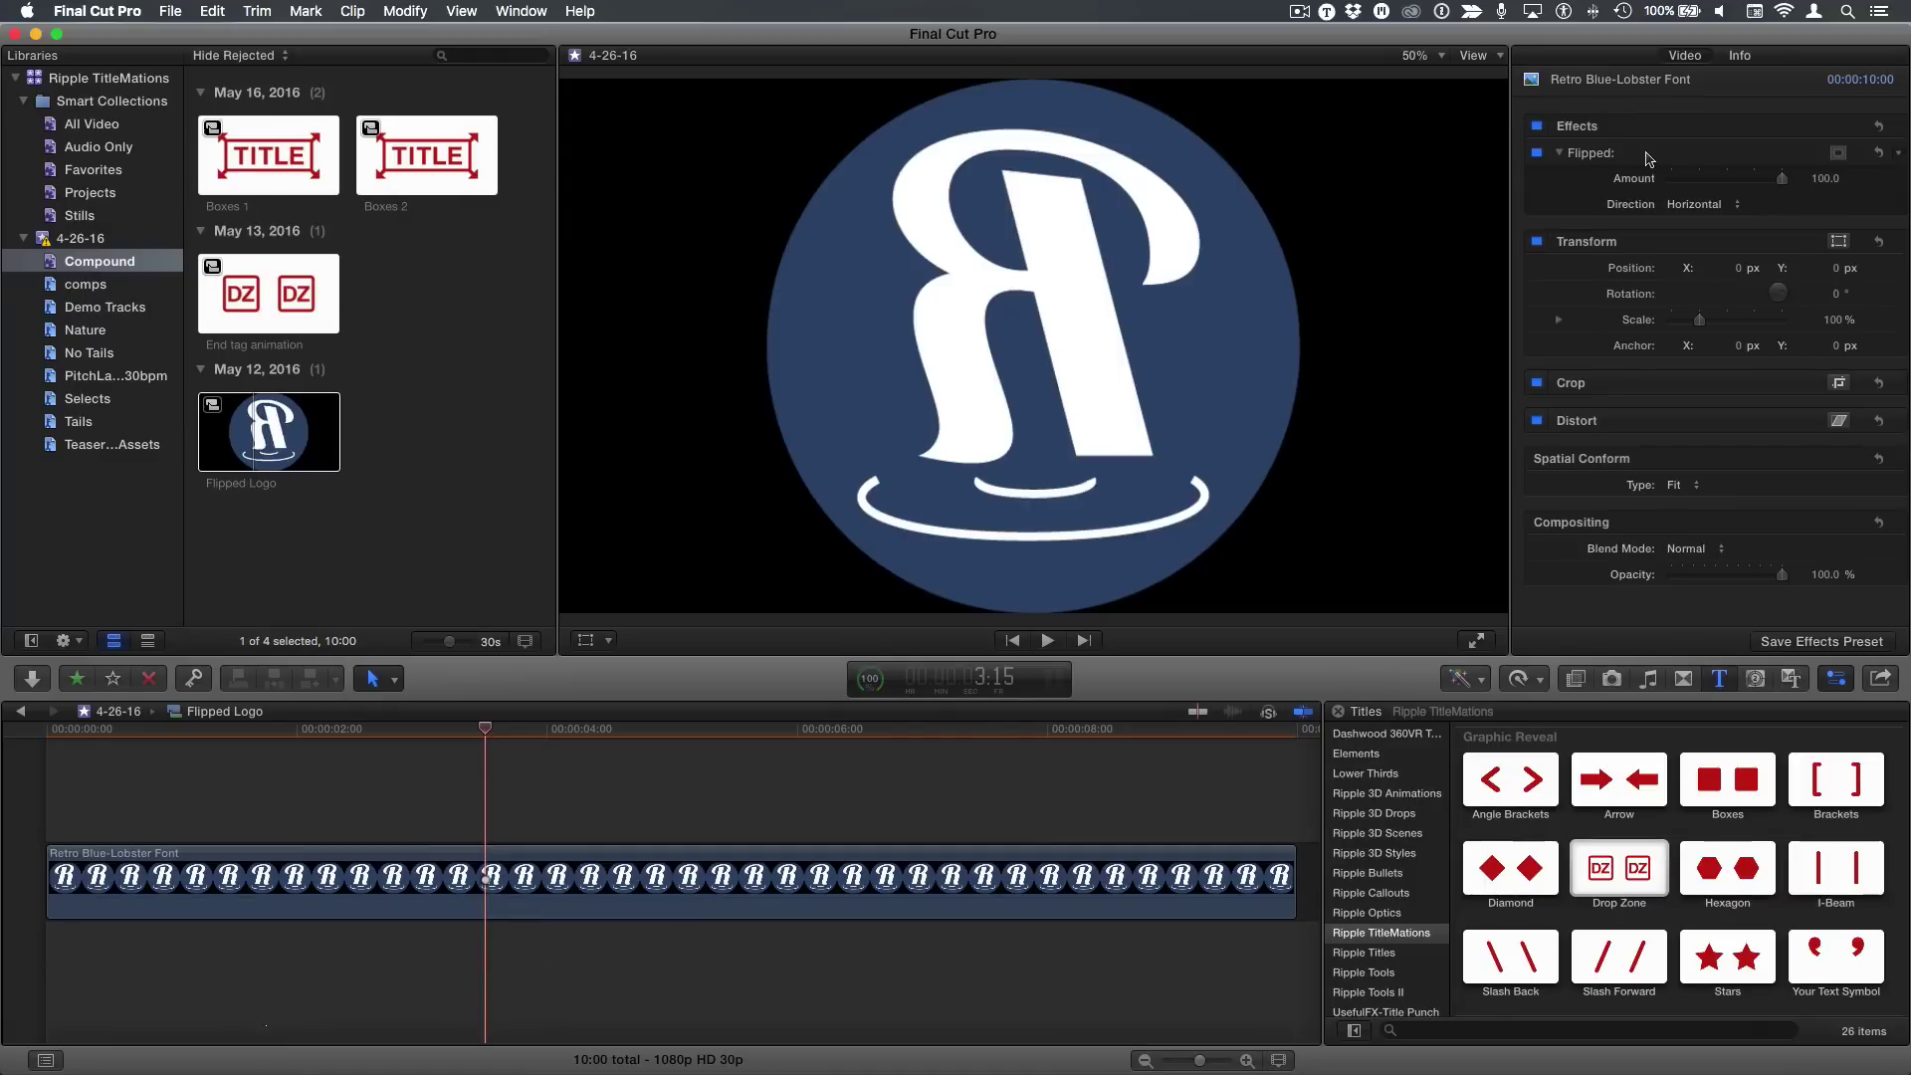
In the TitleMations Tutorial project, apply Flipped Logo as the drop-zone source and play the title
{"action": "left_click", "coordinate": [22, 712]}
{"action": "left_click", "coordinate": [599, 735]}
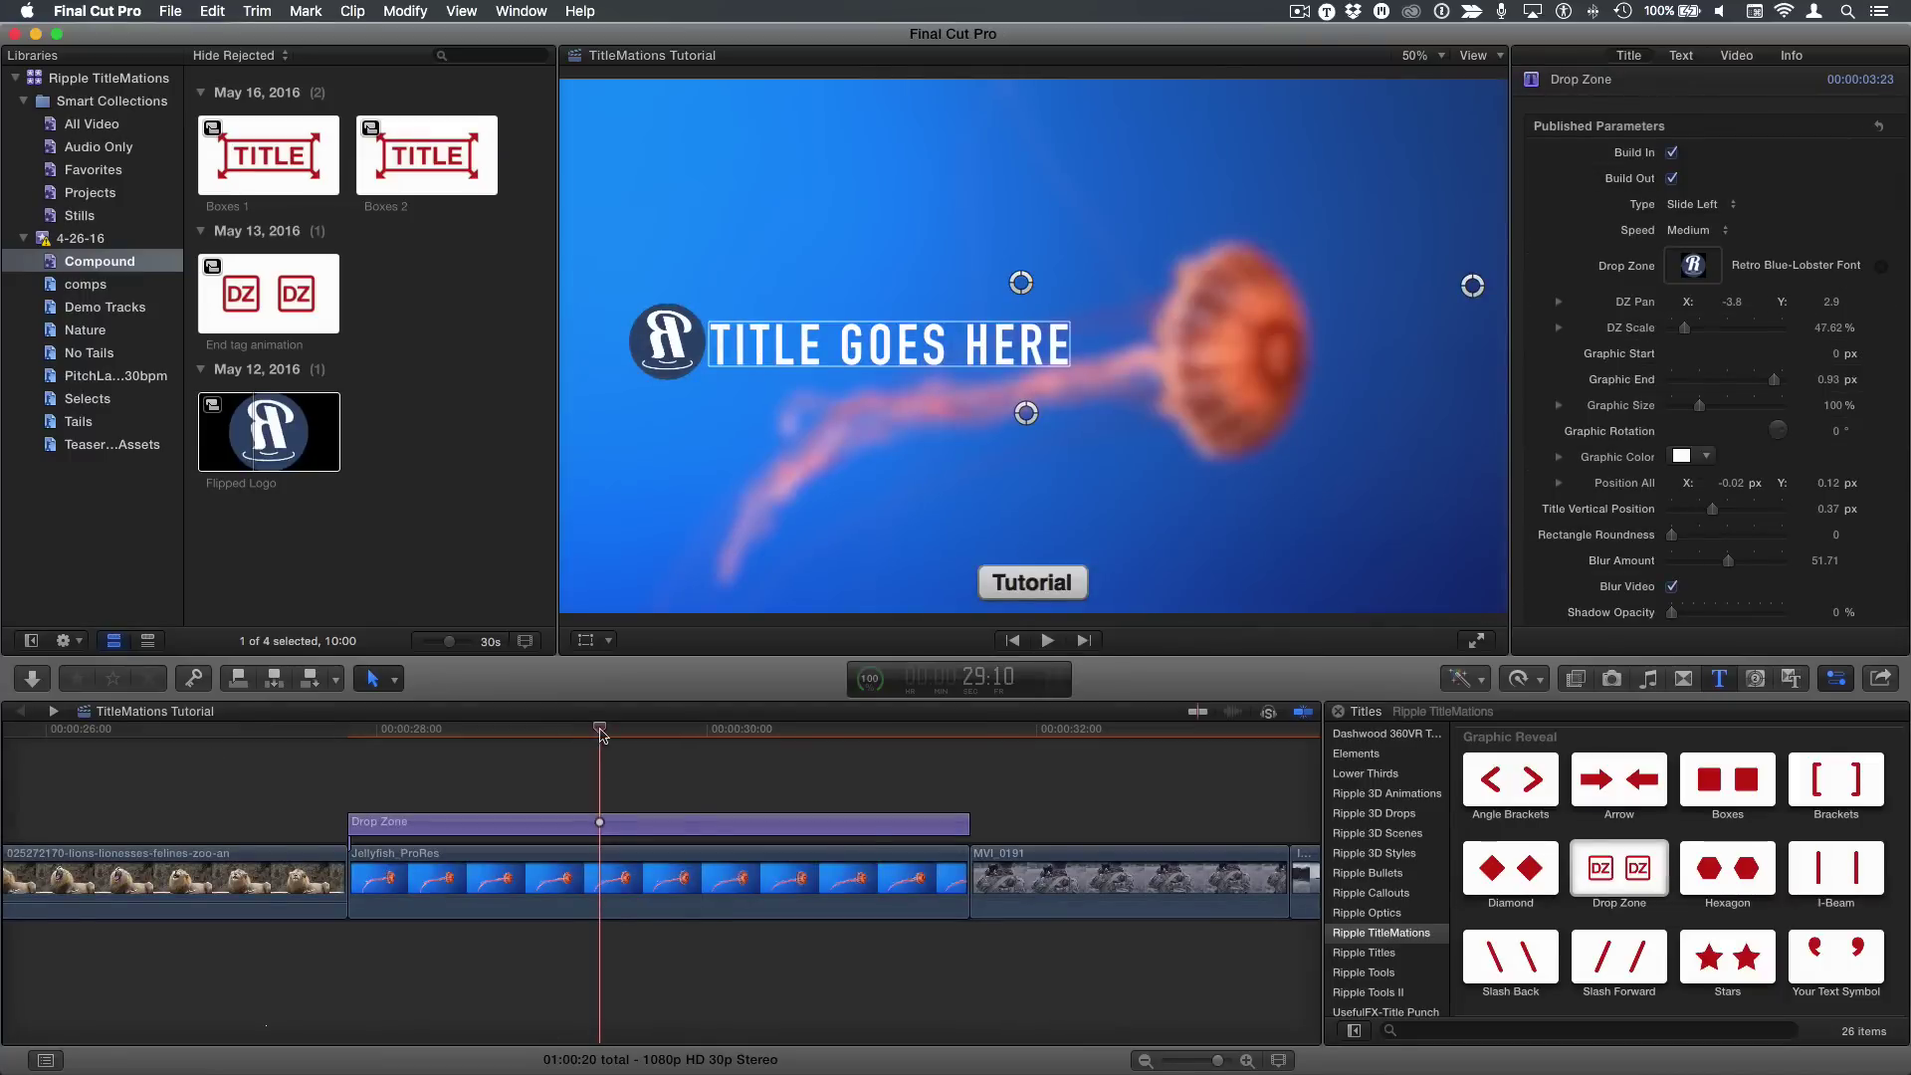
{"action": "left_click", "coordinate": [1695, 266]}
{"action": "left_click", "coordinate": [256, 436]}
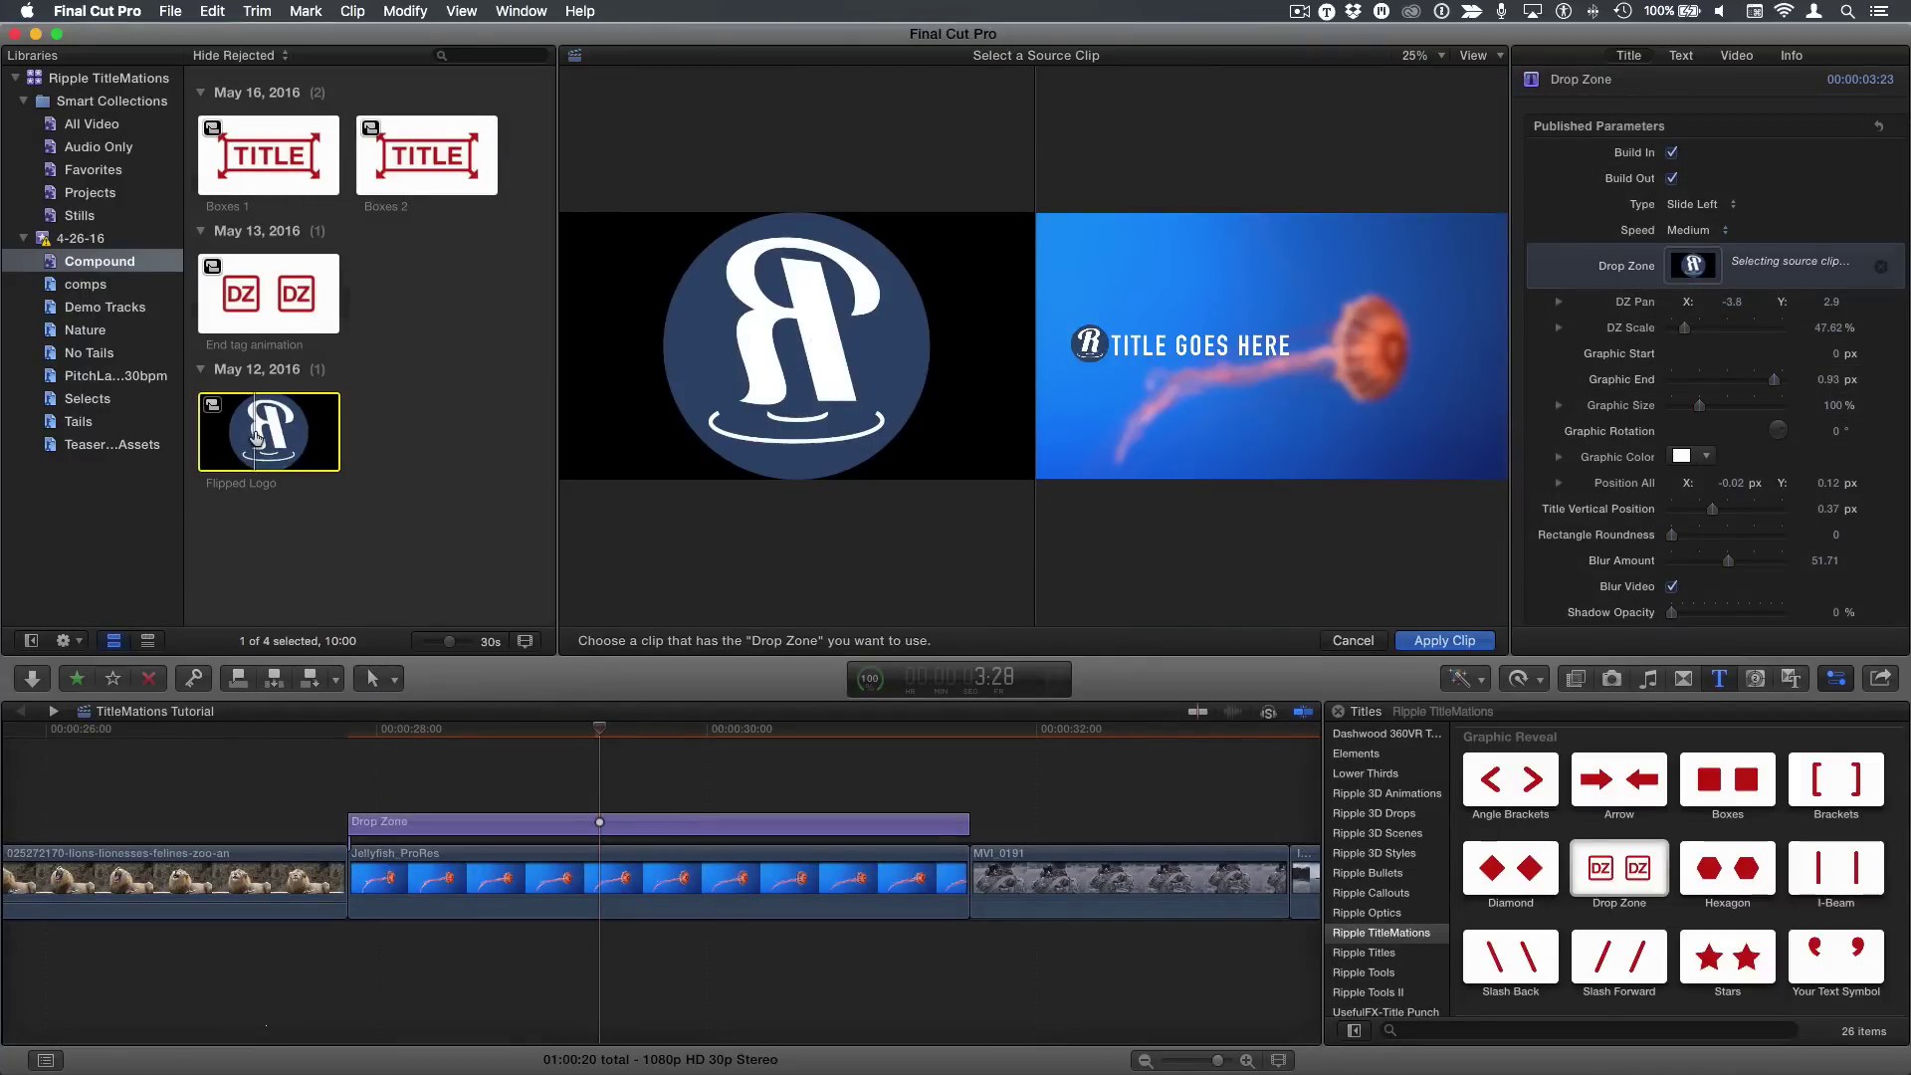
{"action": "left_click", "coordinate": [1437, 639]}
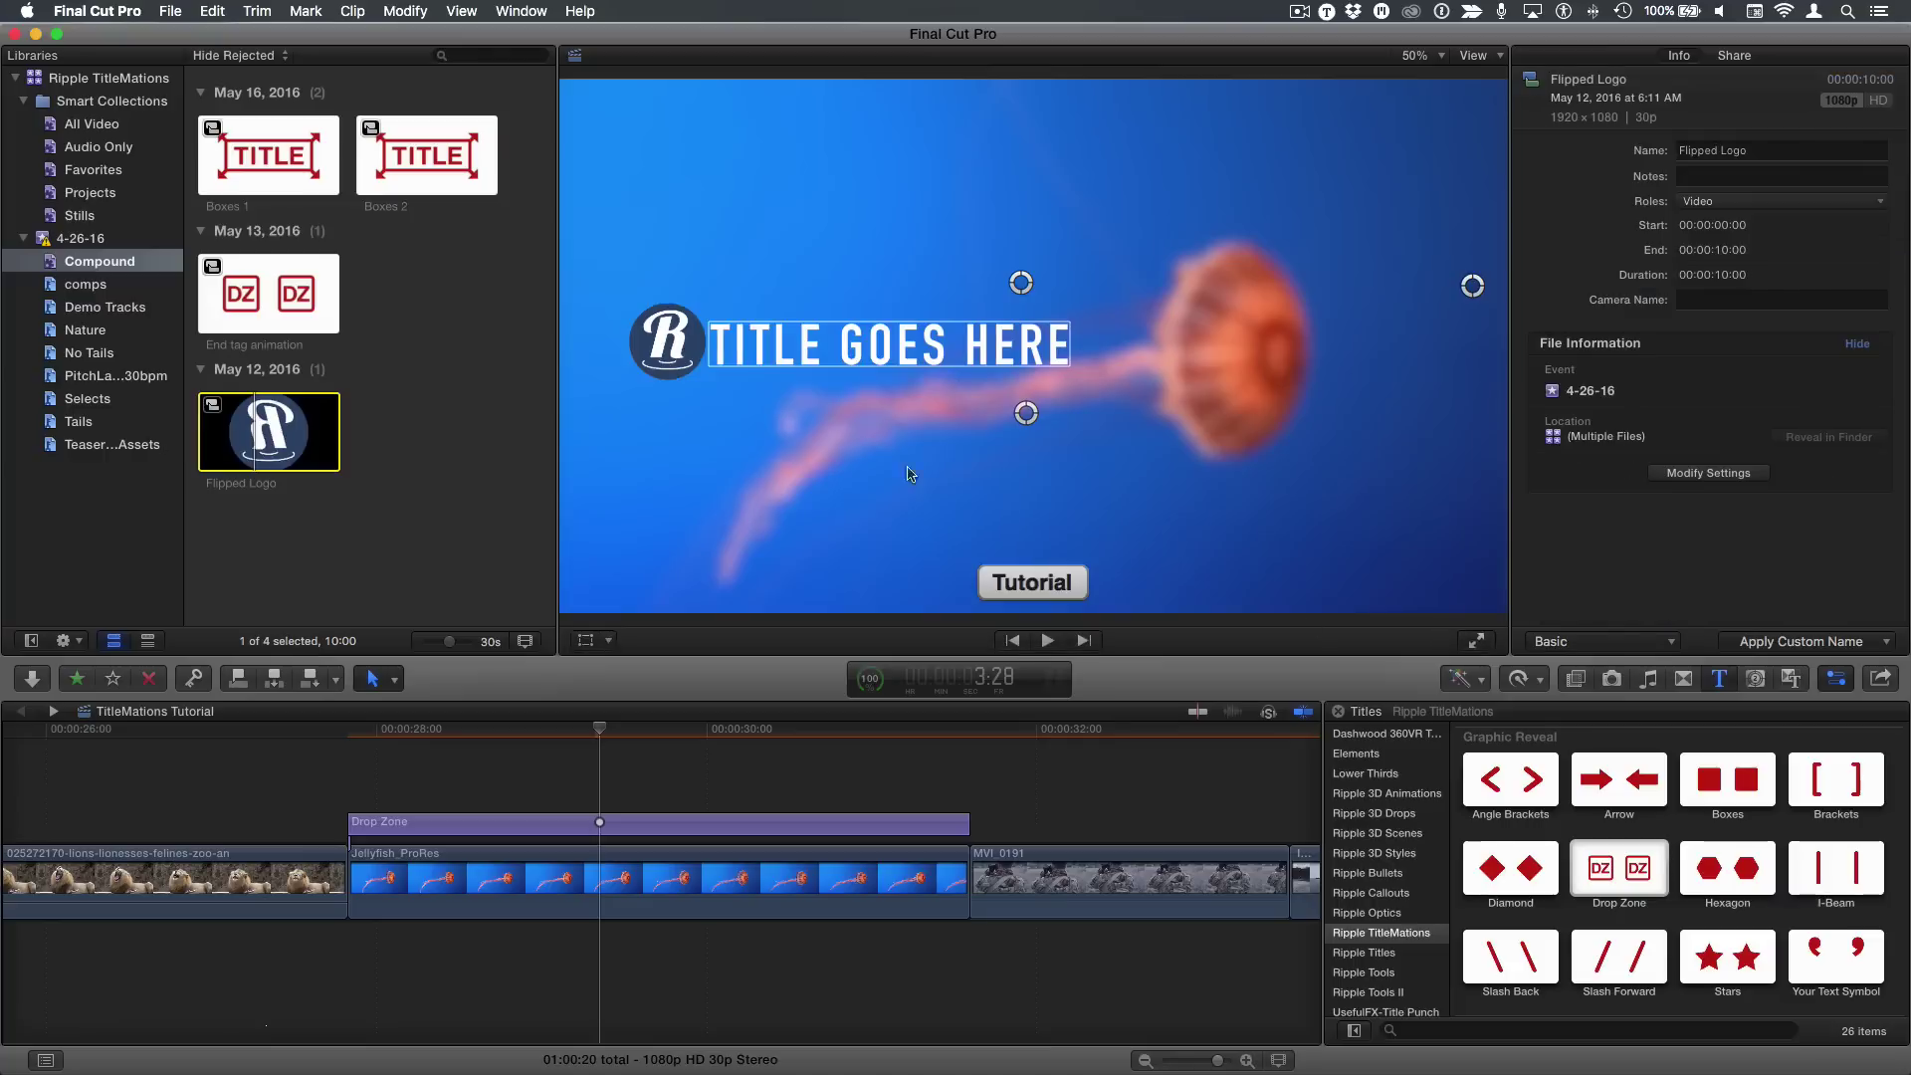
{"action": "left_click", "coordinate": [617, 828]}
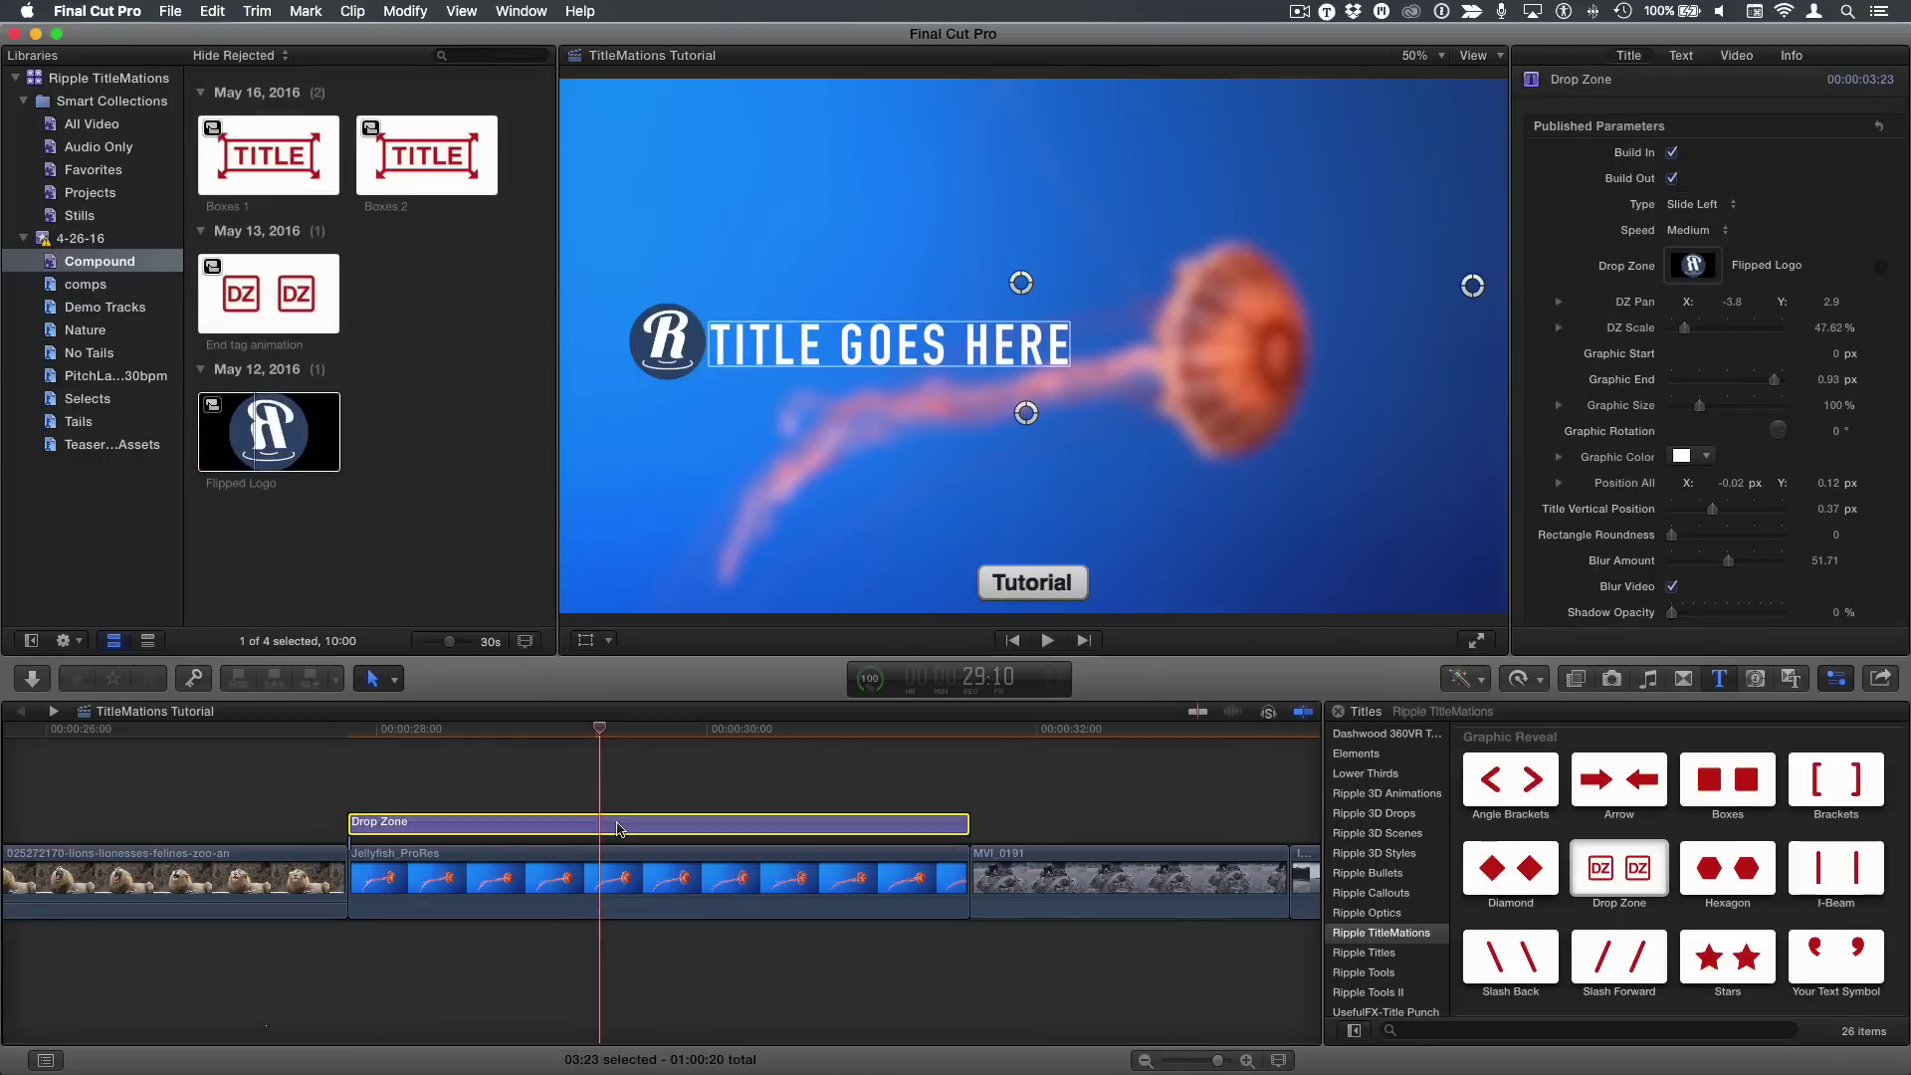
{"action": "key", "text": "slash"}
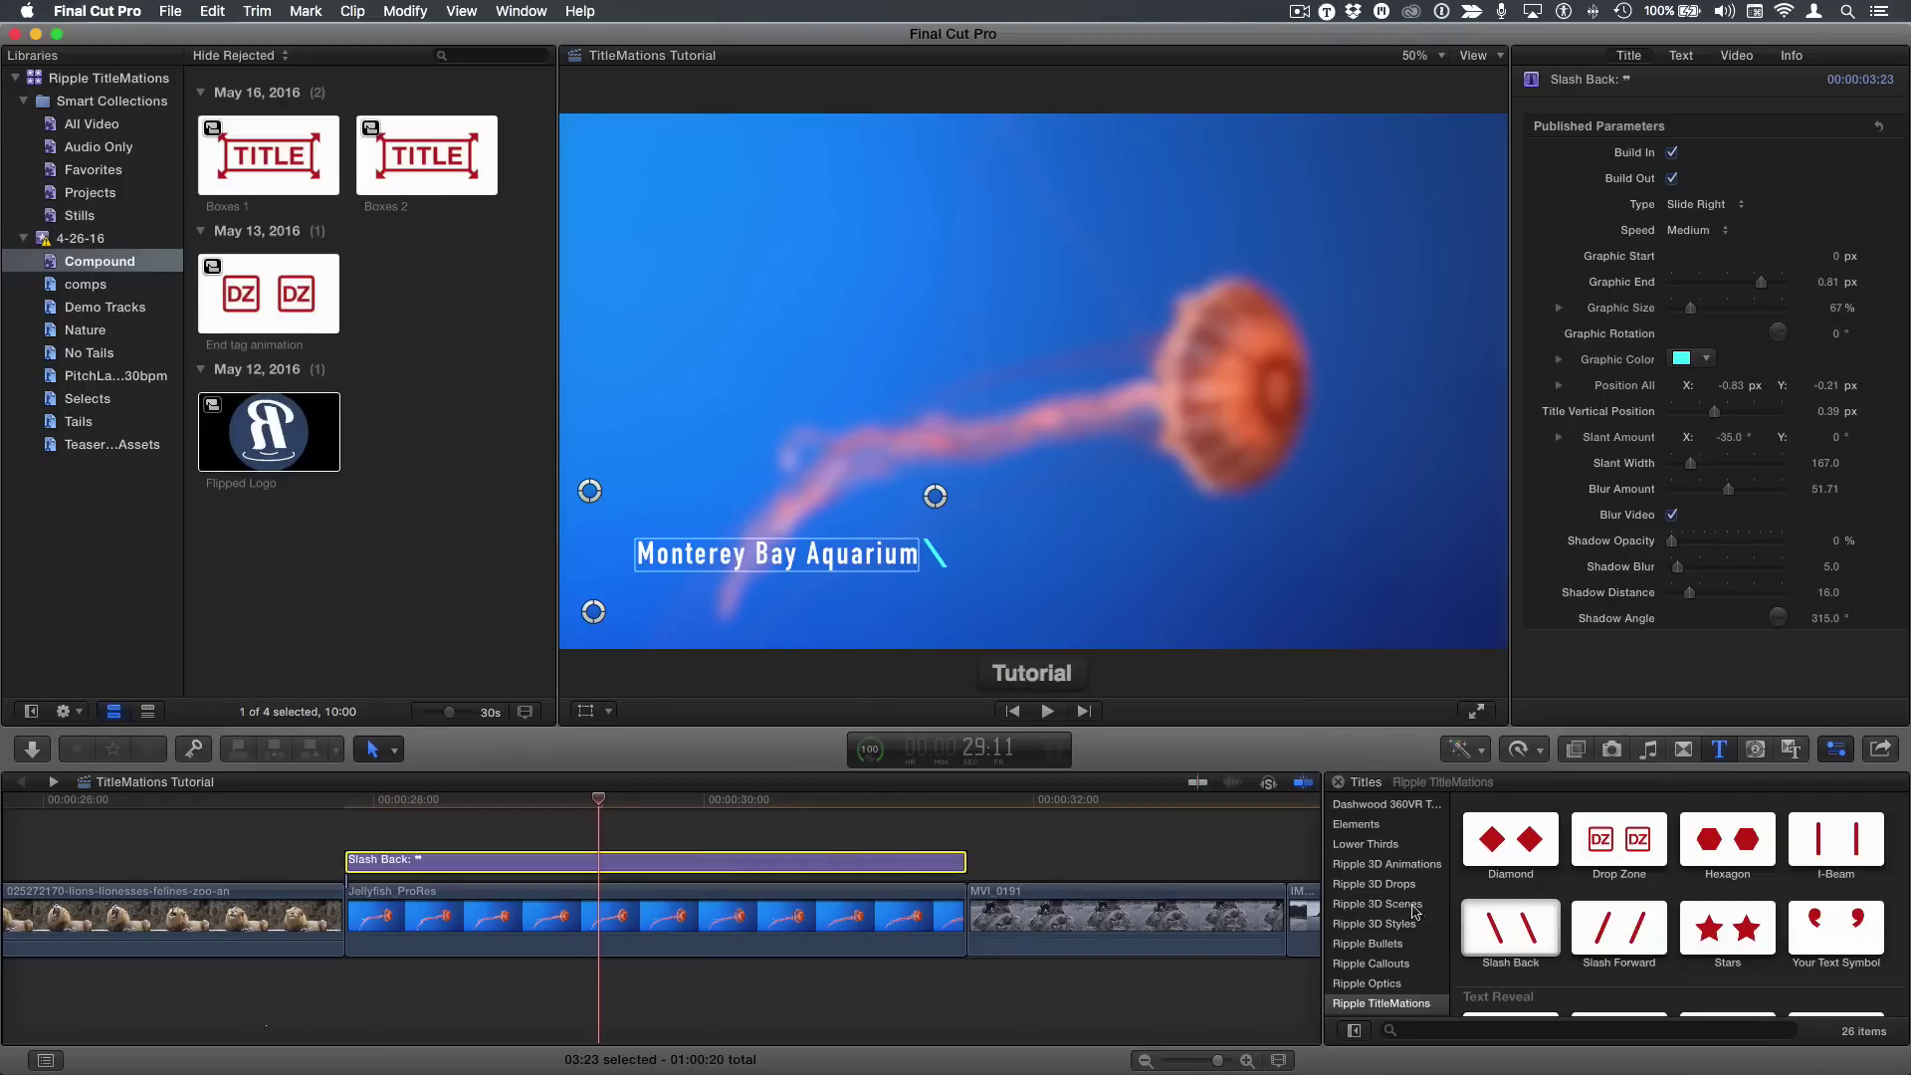
Play and scrub through the Monterey Bay Aquarium Slash Back title's animation
{"action": "left_click", "coordinate": [596, 802]}
{"action": "key", "text": "space"}
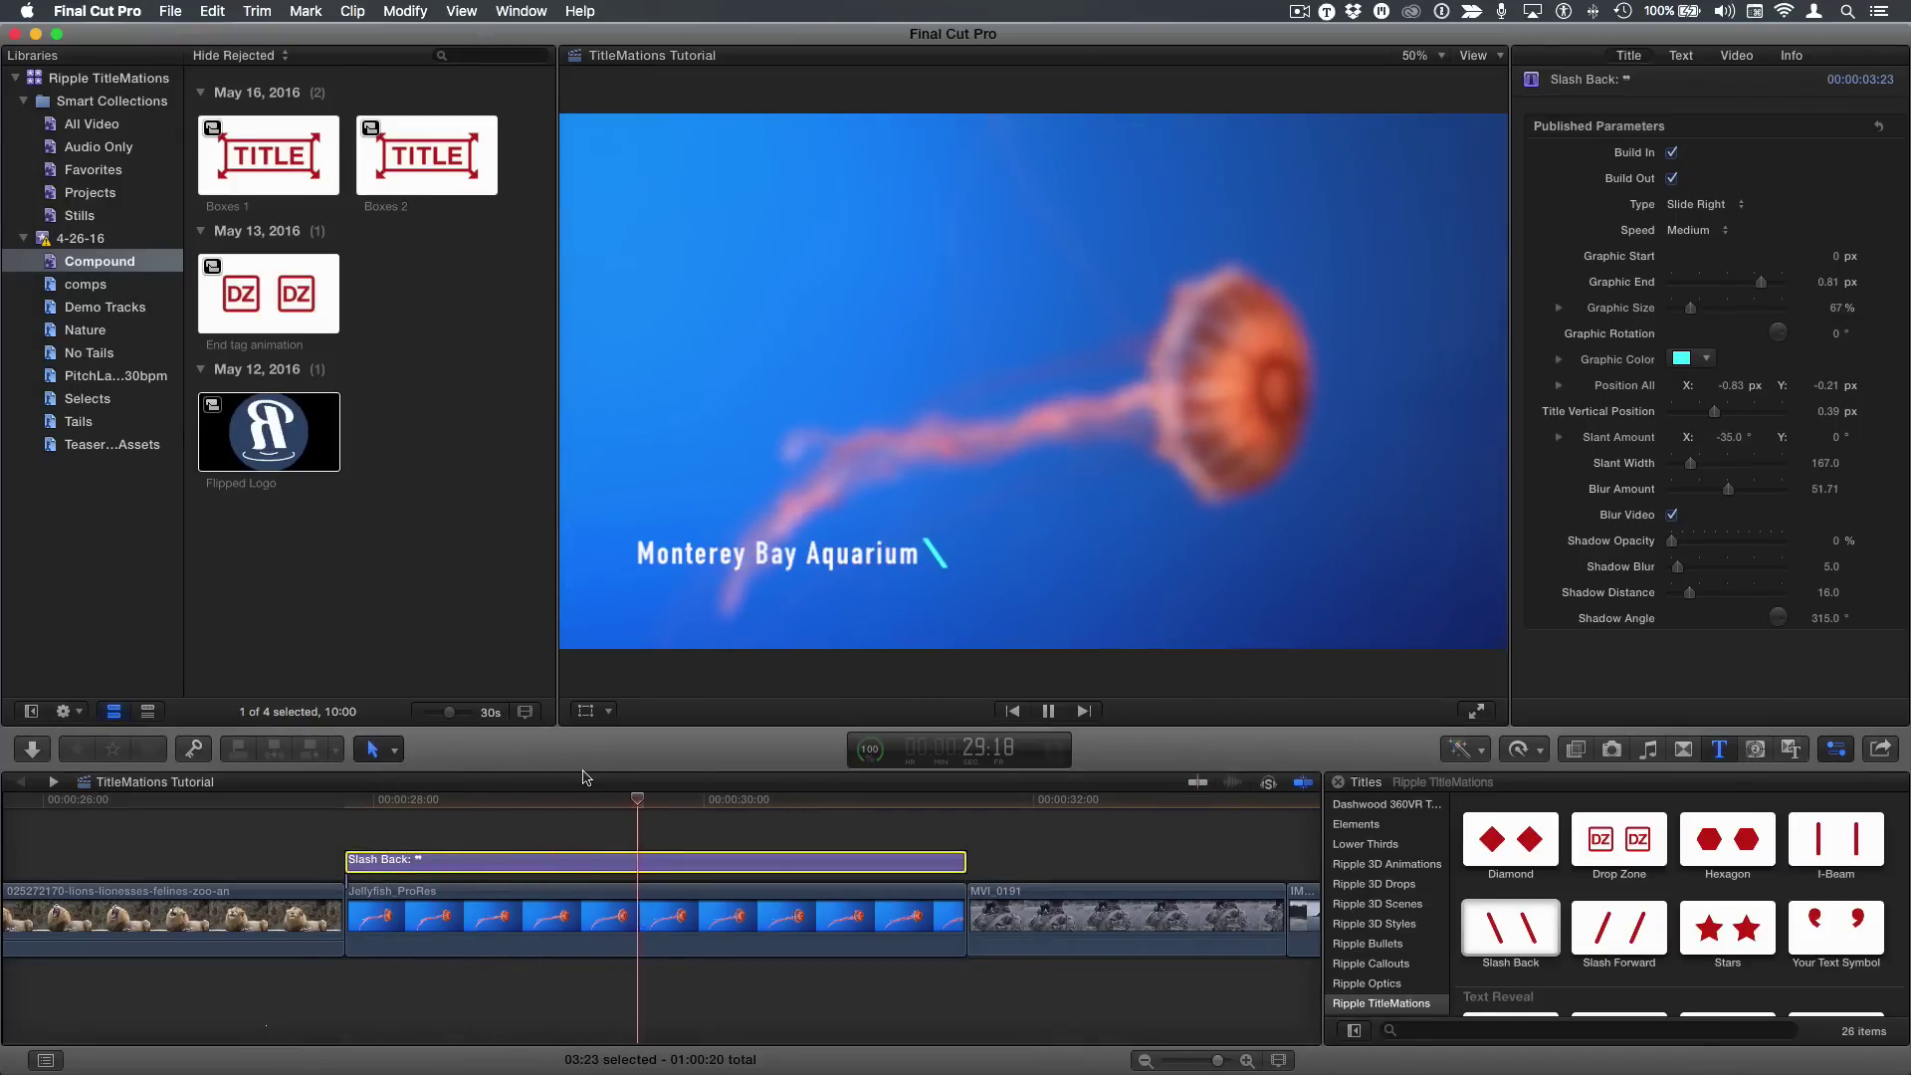
{"action": "key", "text": "space"}
{"action": "left_click_drag", "start_coordinate": [646, 807], "coordinate": [457, 818]}
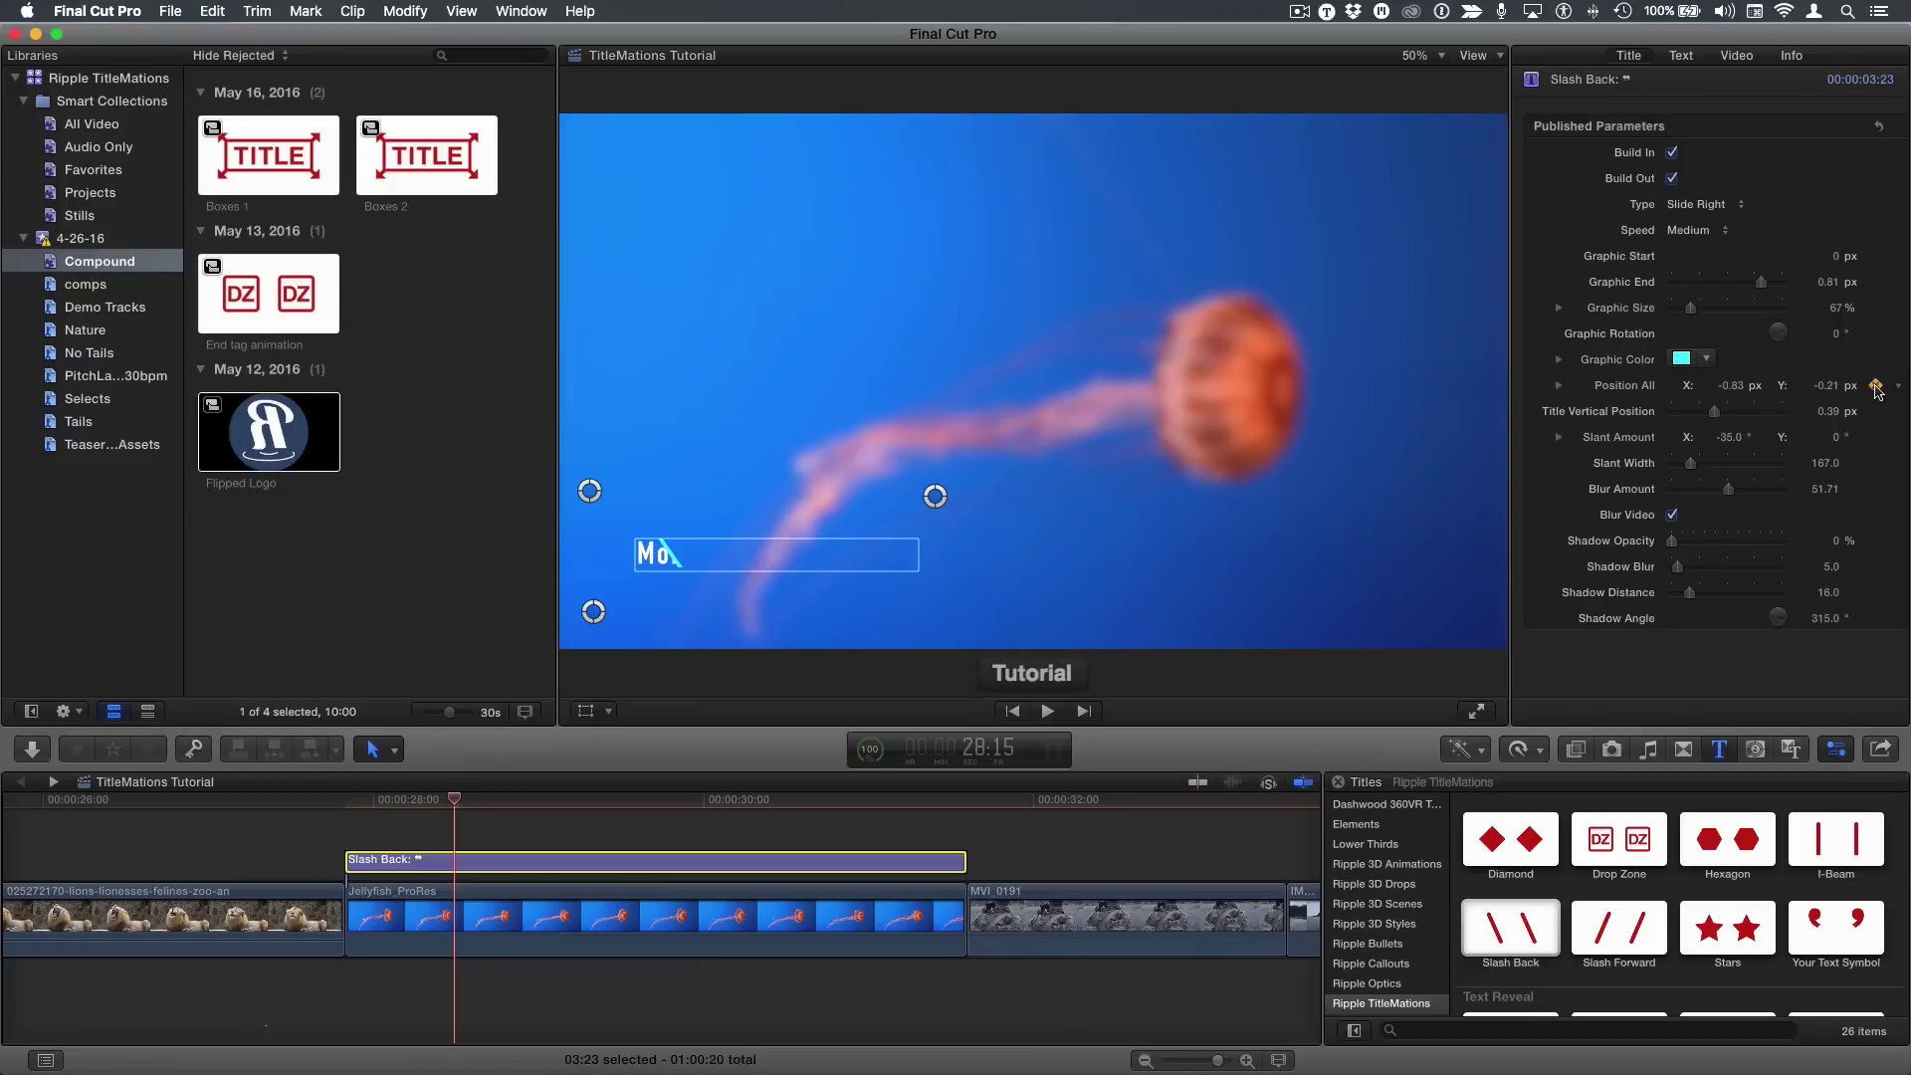
{"action": "left_click_drag", "start_coordinate": [482, 809], "coordinate": [843, 812]}
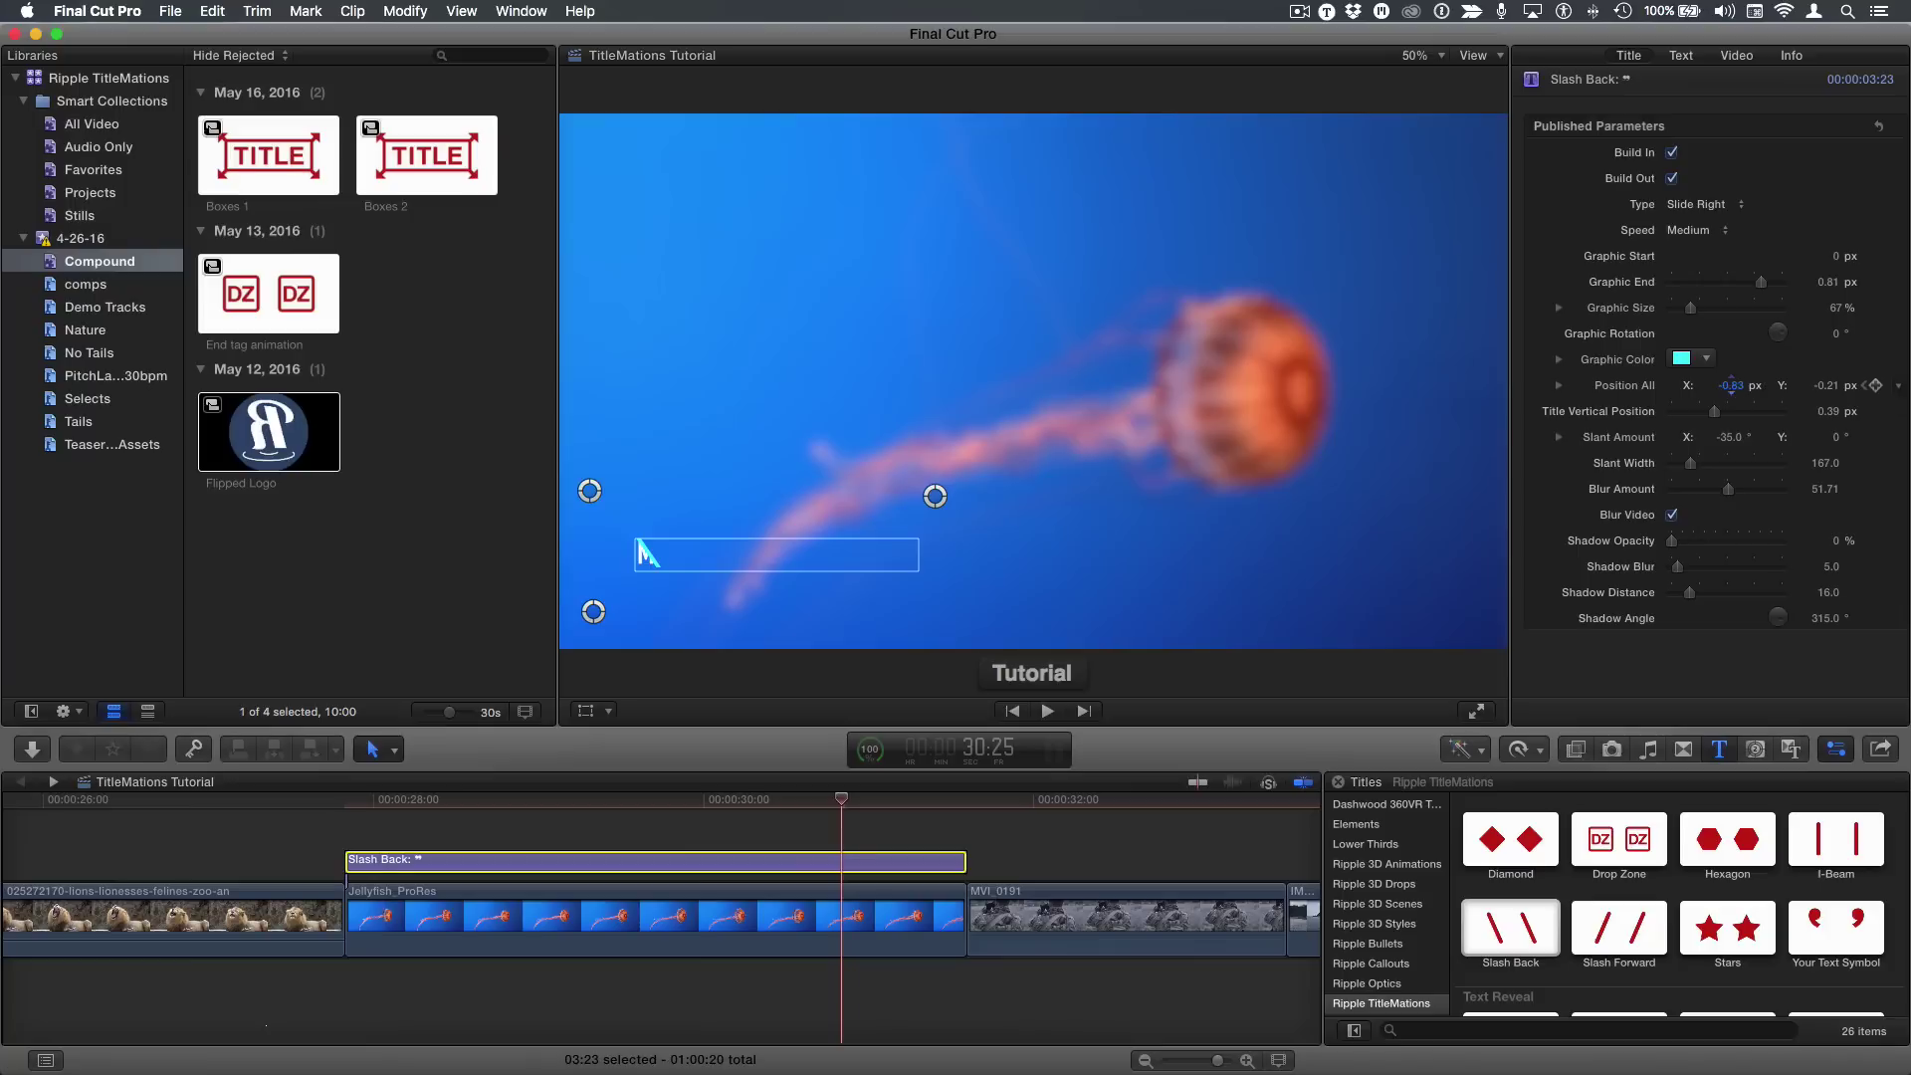
Keyframe Position All and nudge X from -0.83 to about -0.77, then replay the drift
{"action": "left_click_drag", "start_coordinate": [1732, 385], "coordinate": [1746, 386]}
{"action": "key", "text": "shift+slash"}
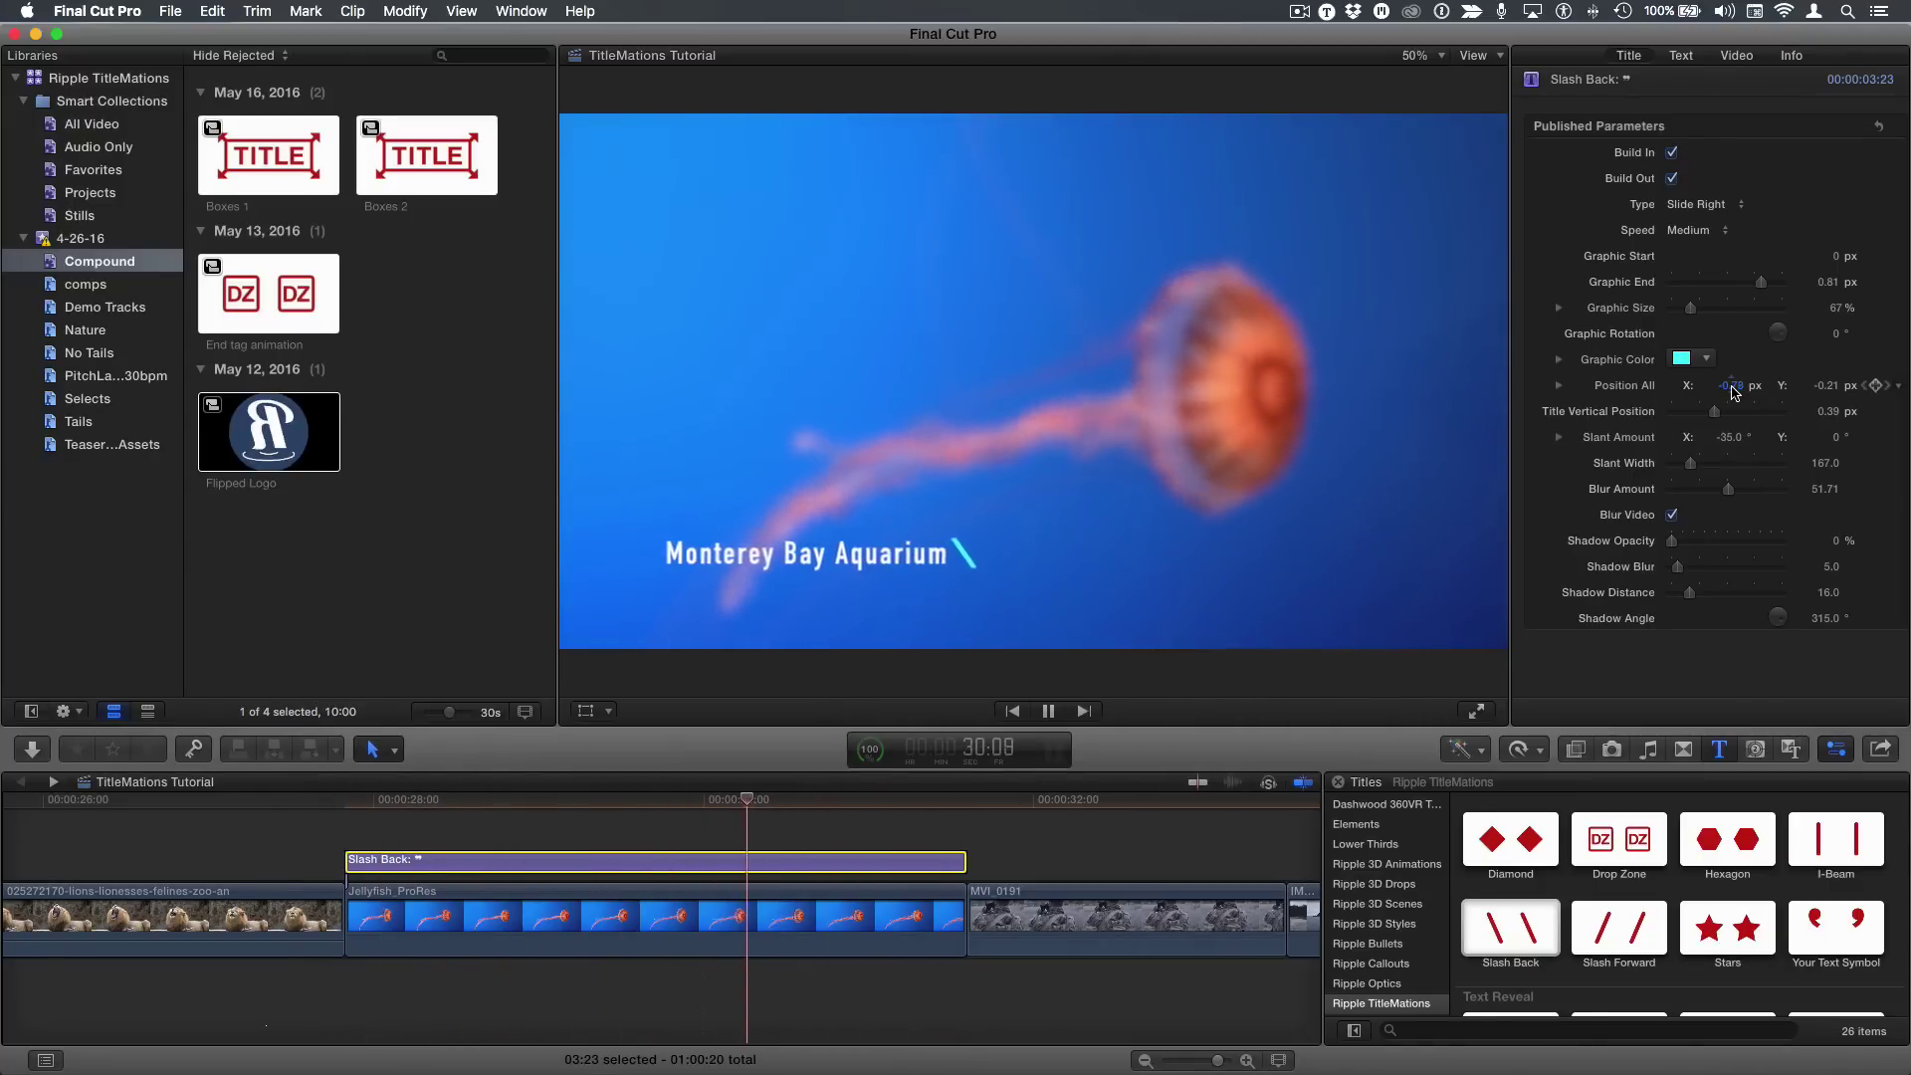
{"action": "key", "text": "space"}
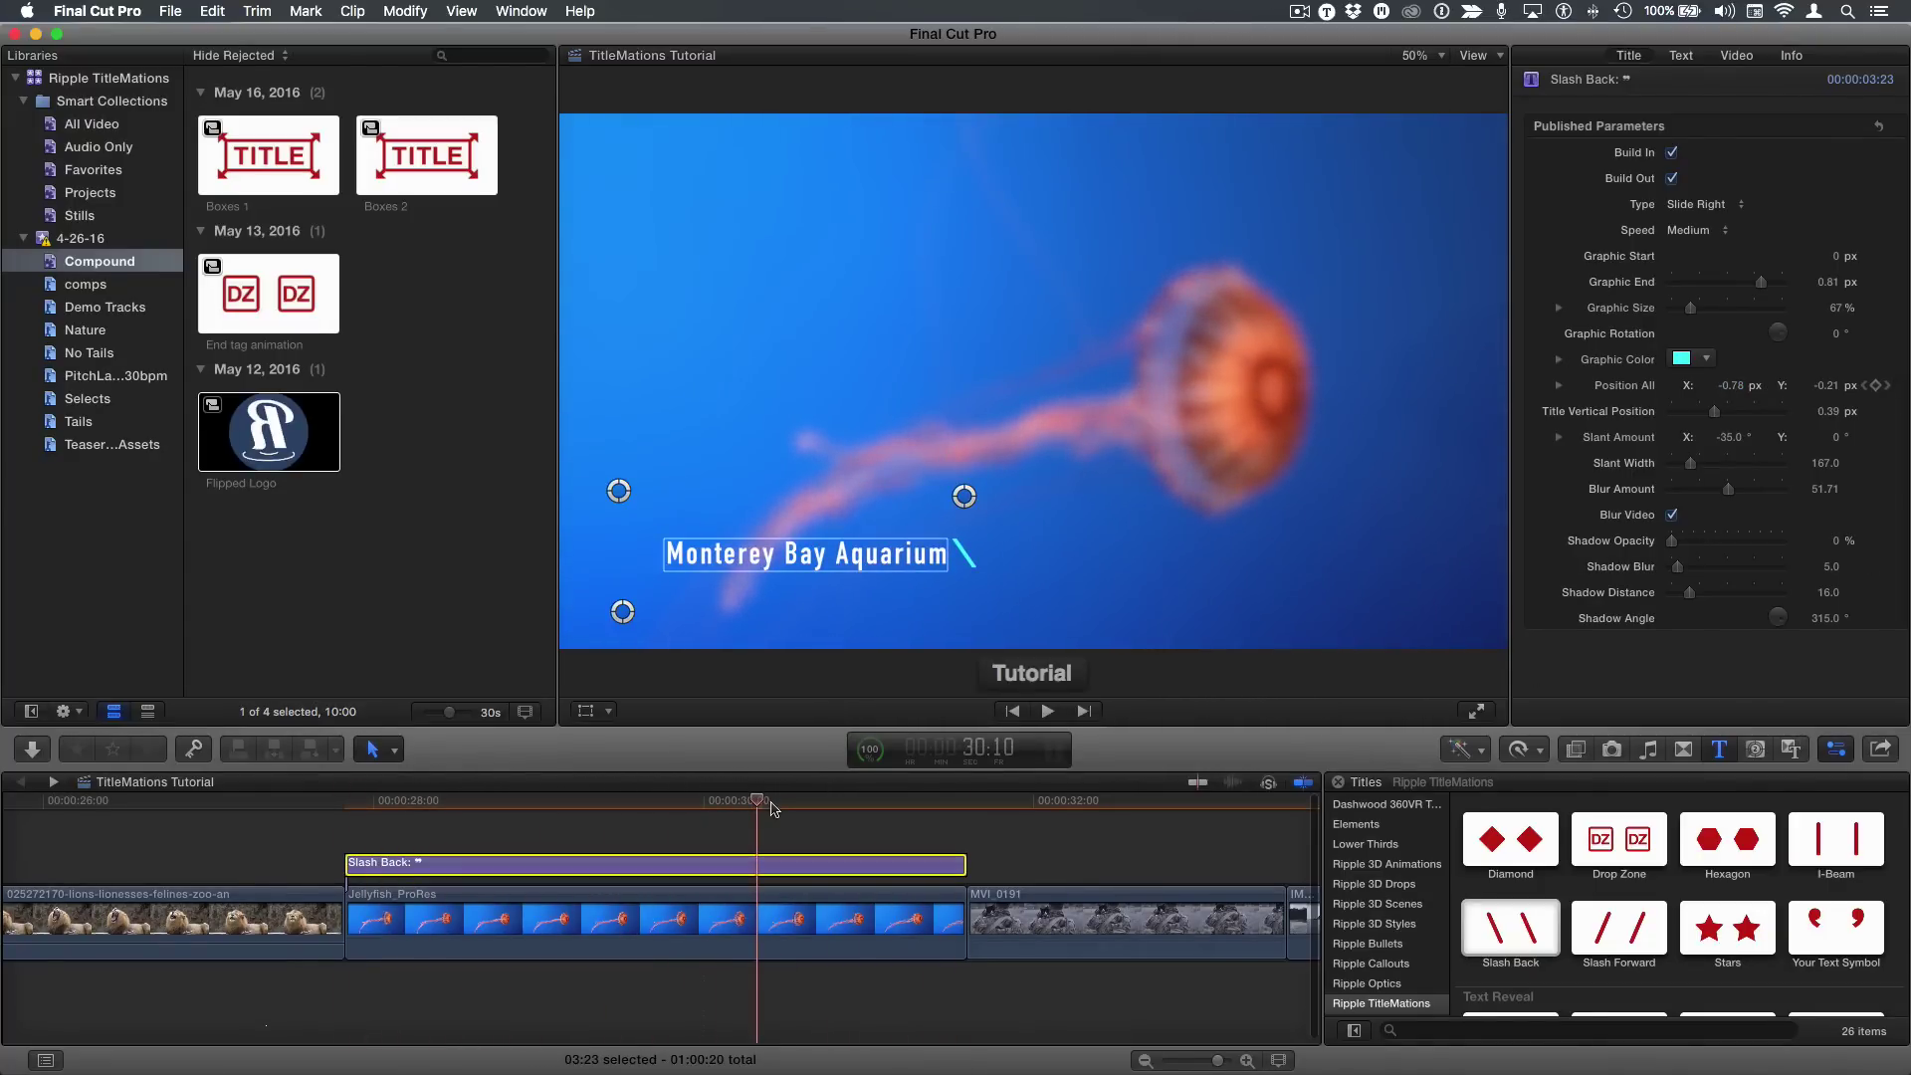
Show the Slash Back: All row in the Video Animation editor, select its position keyframe, and play back
{"action": "key", "text": "ctrl+v"}
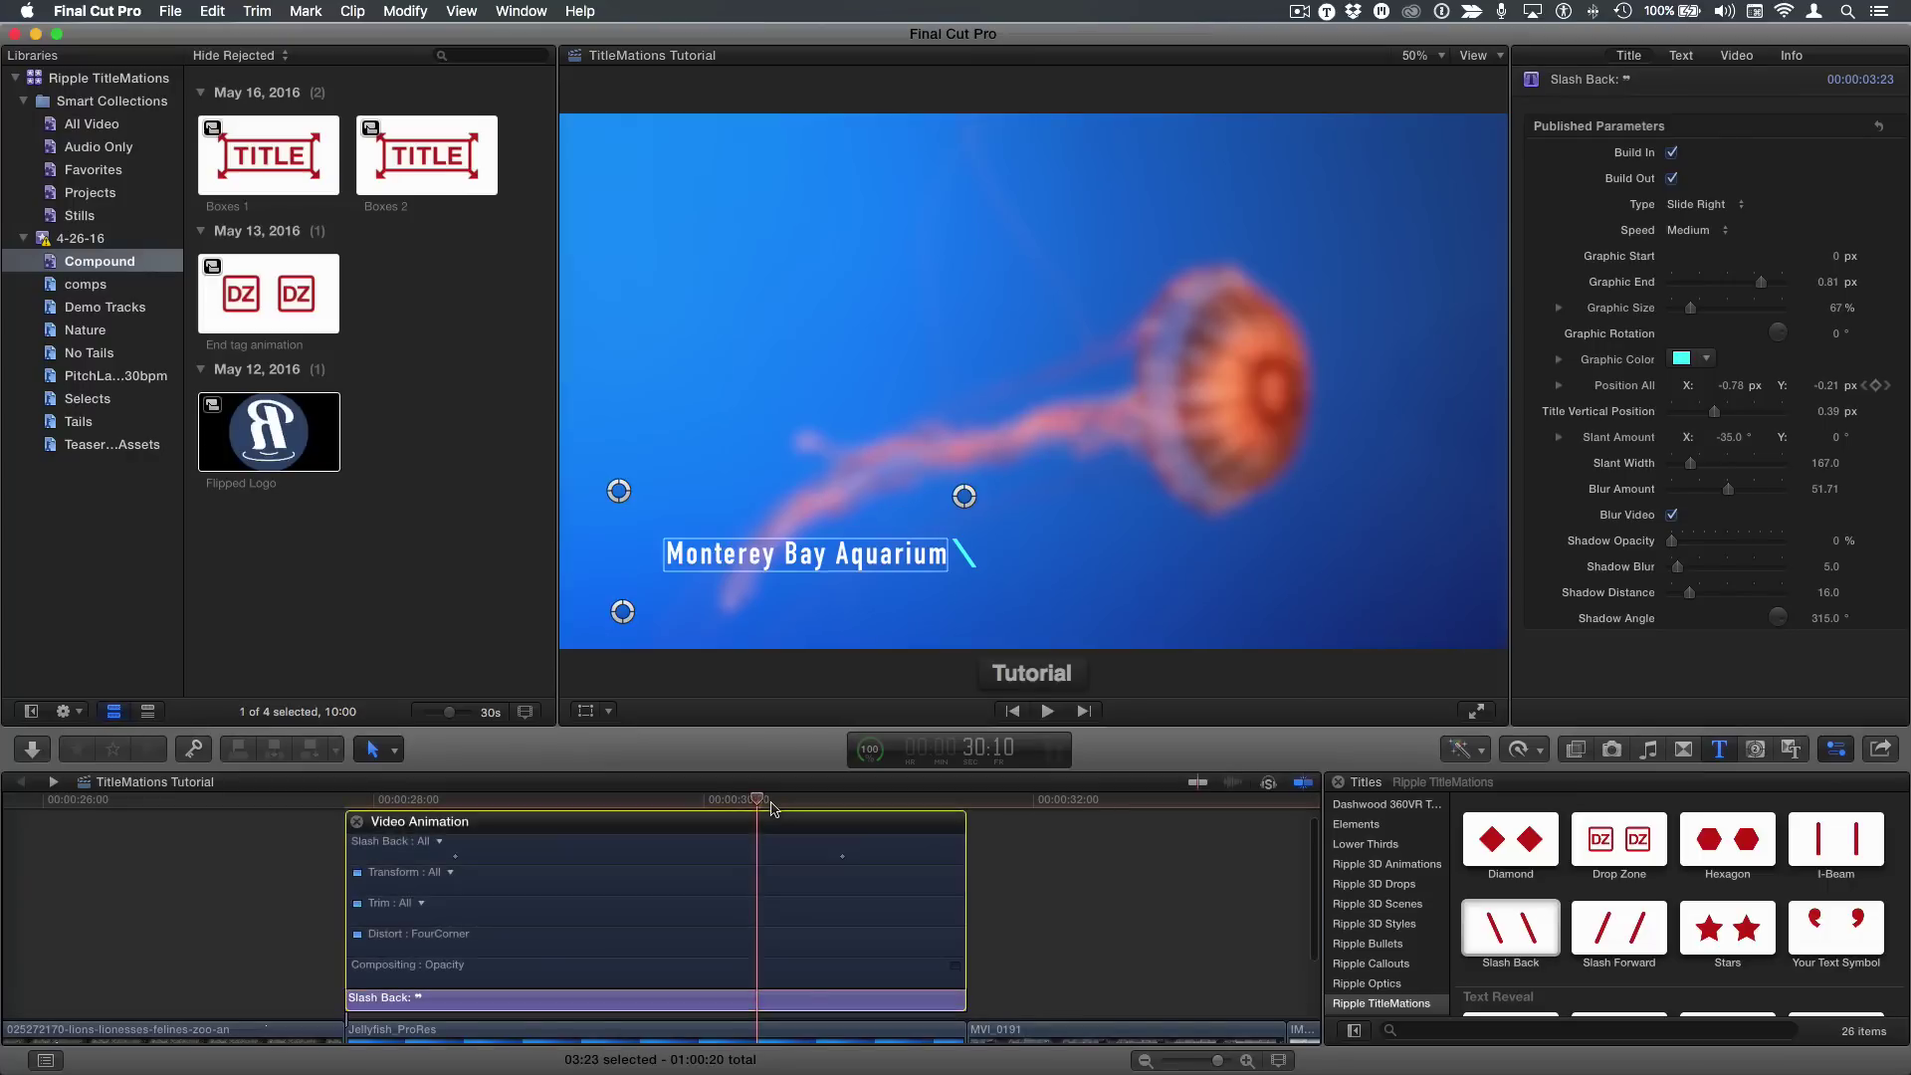
{"action": "left_click", "coordinate": [454, 856]}
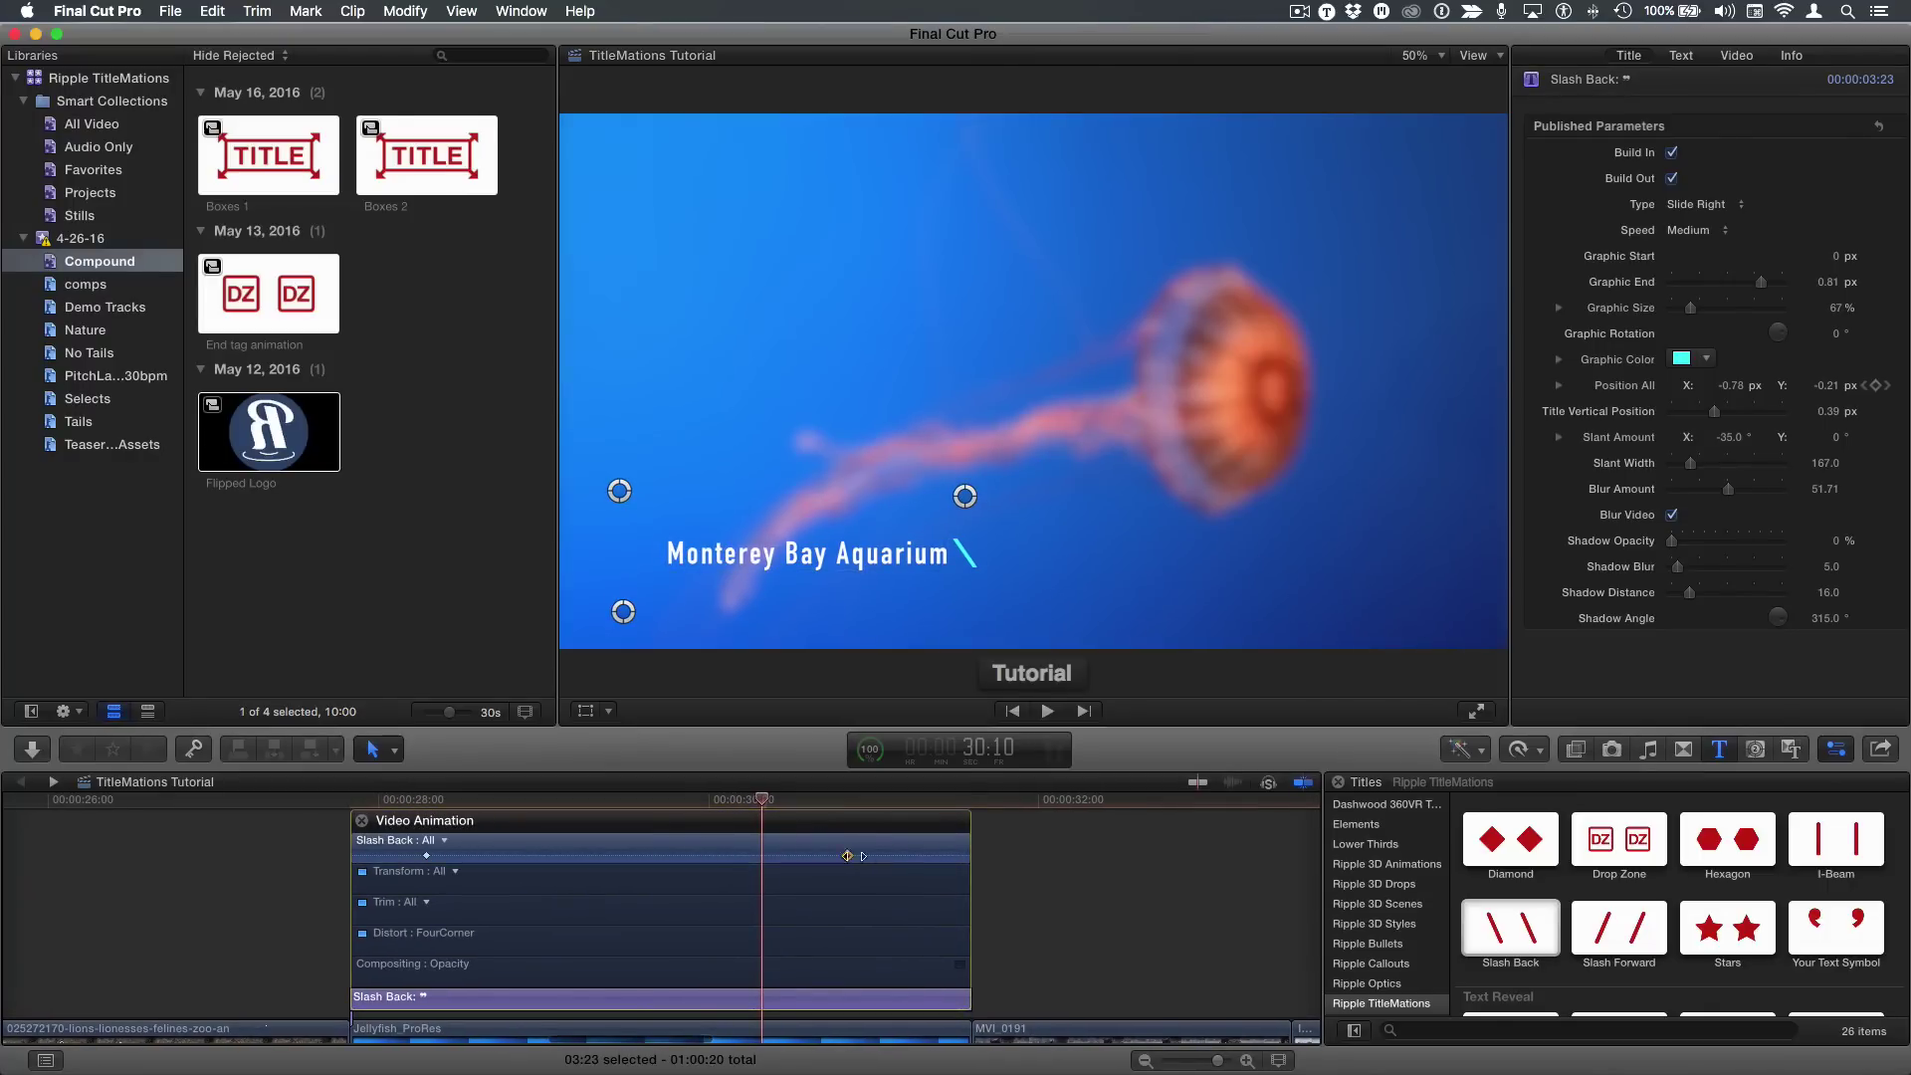
{"action": "left_click", "coordinate": [878, 858], "text": "alt"}
{"action": "key", "text": "shift+slash"}
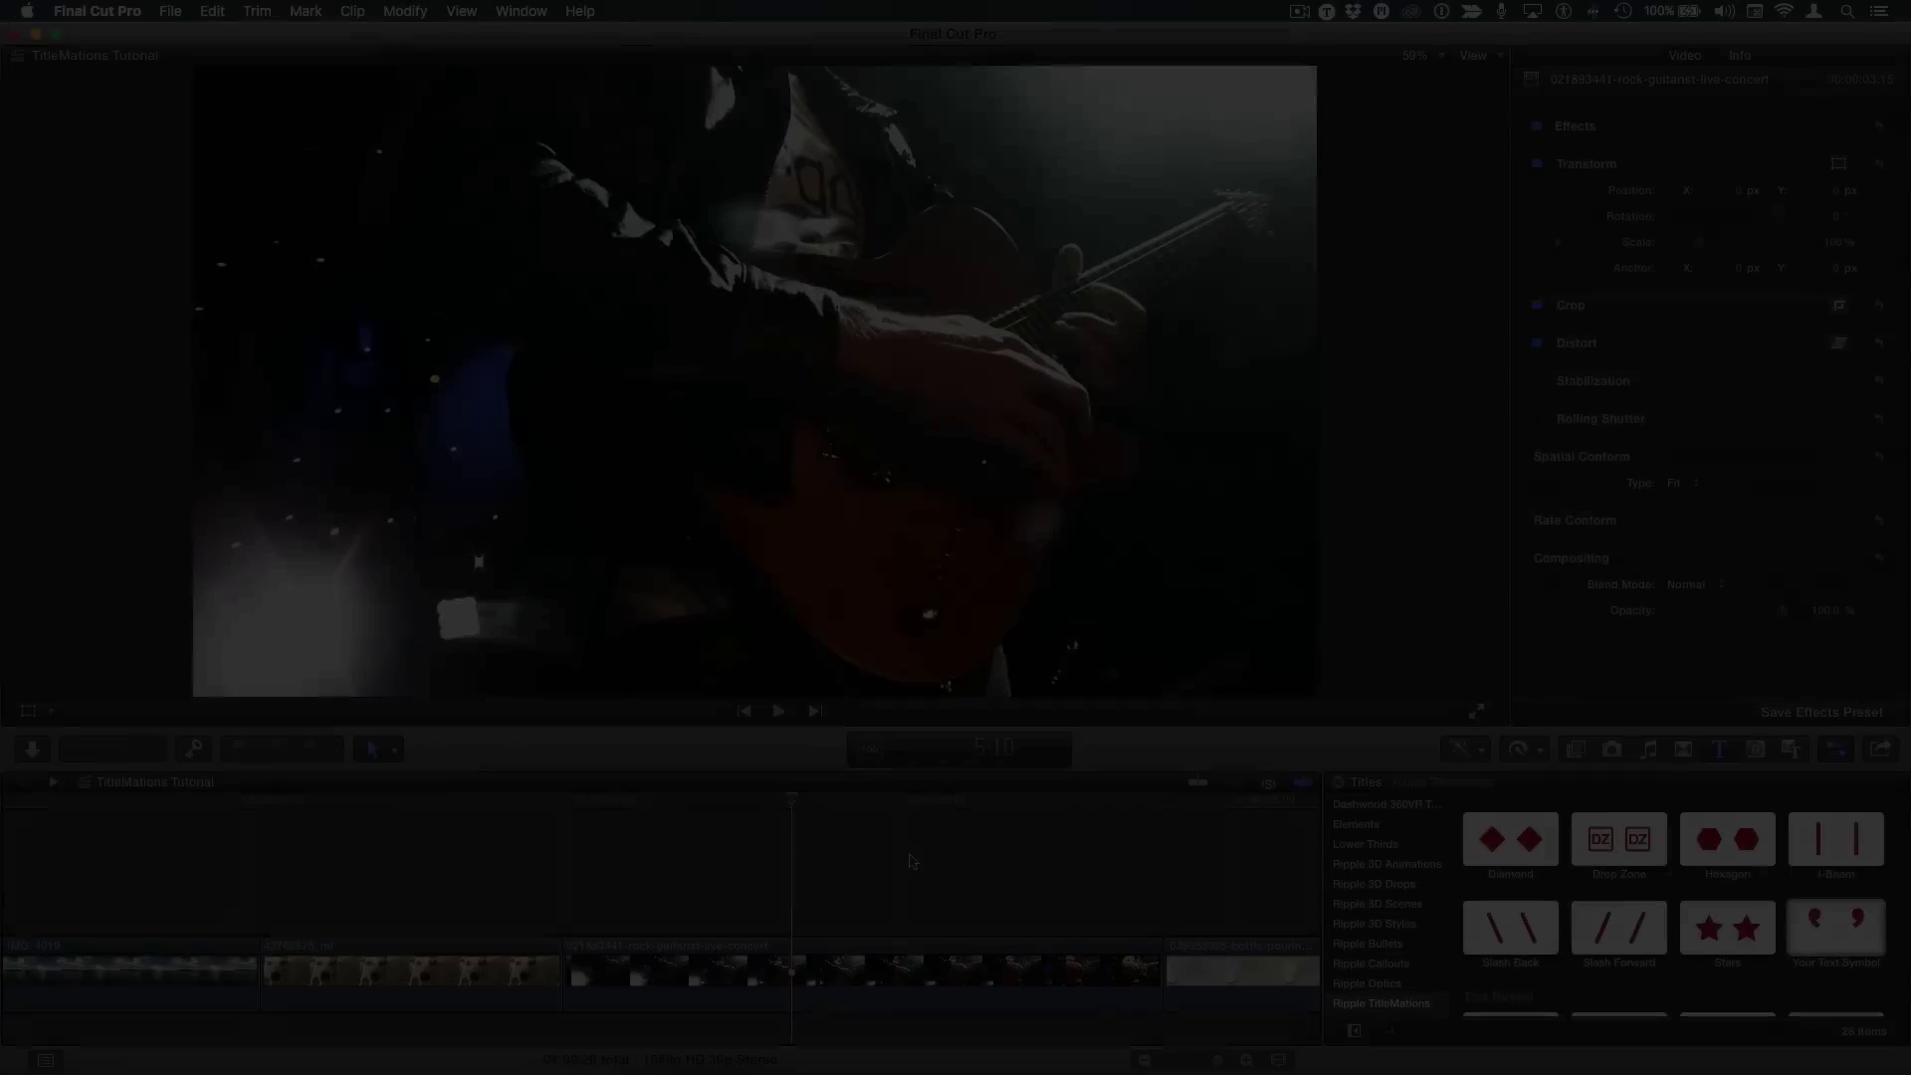
Preview Your Text Symbol and connect it over the guitarist clip's range
{"action": "scroll", "coordinate": [1553, 831], "scroll_direction": "up", "scroll_amount": 2}
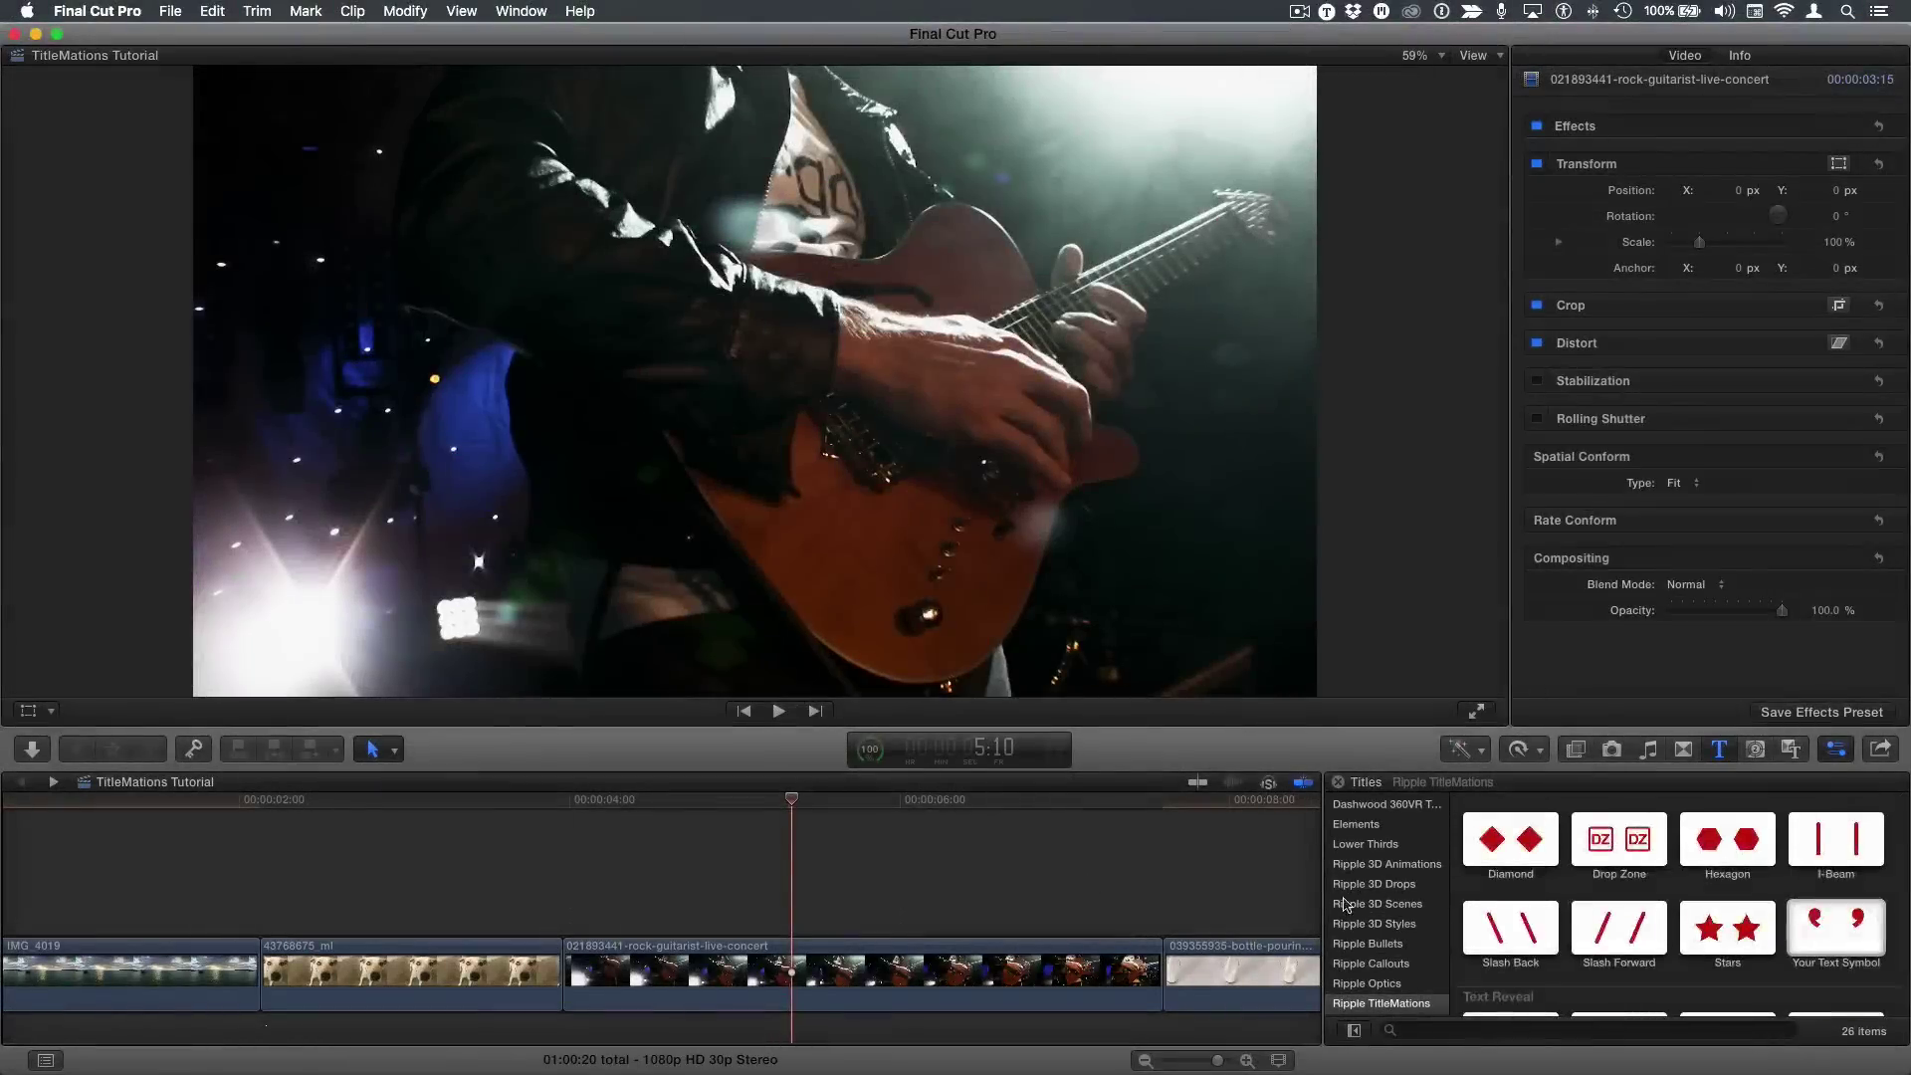
{"action": "scroll", "coordinate": [1592, 836], "scroll_direction": "down", "scroll_amount": 3}
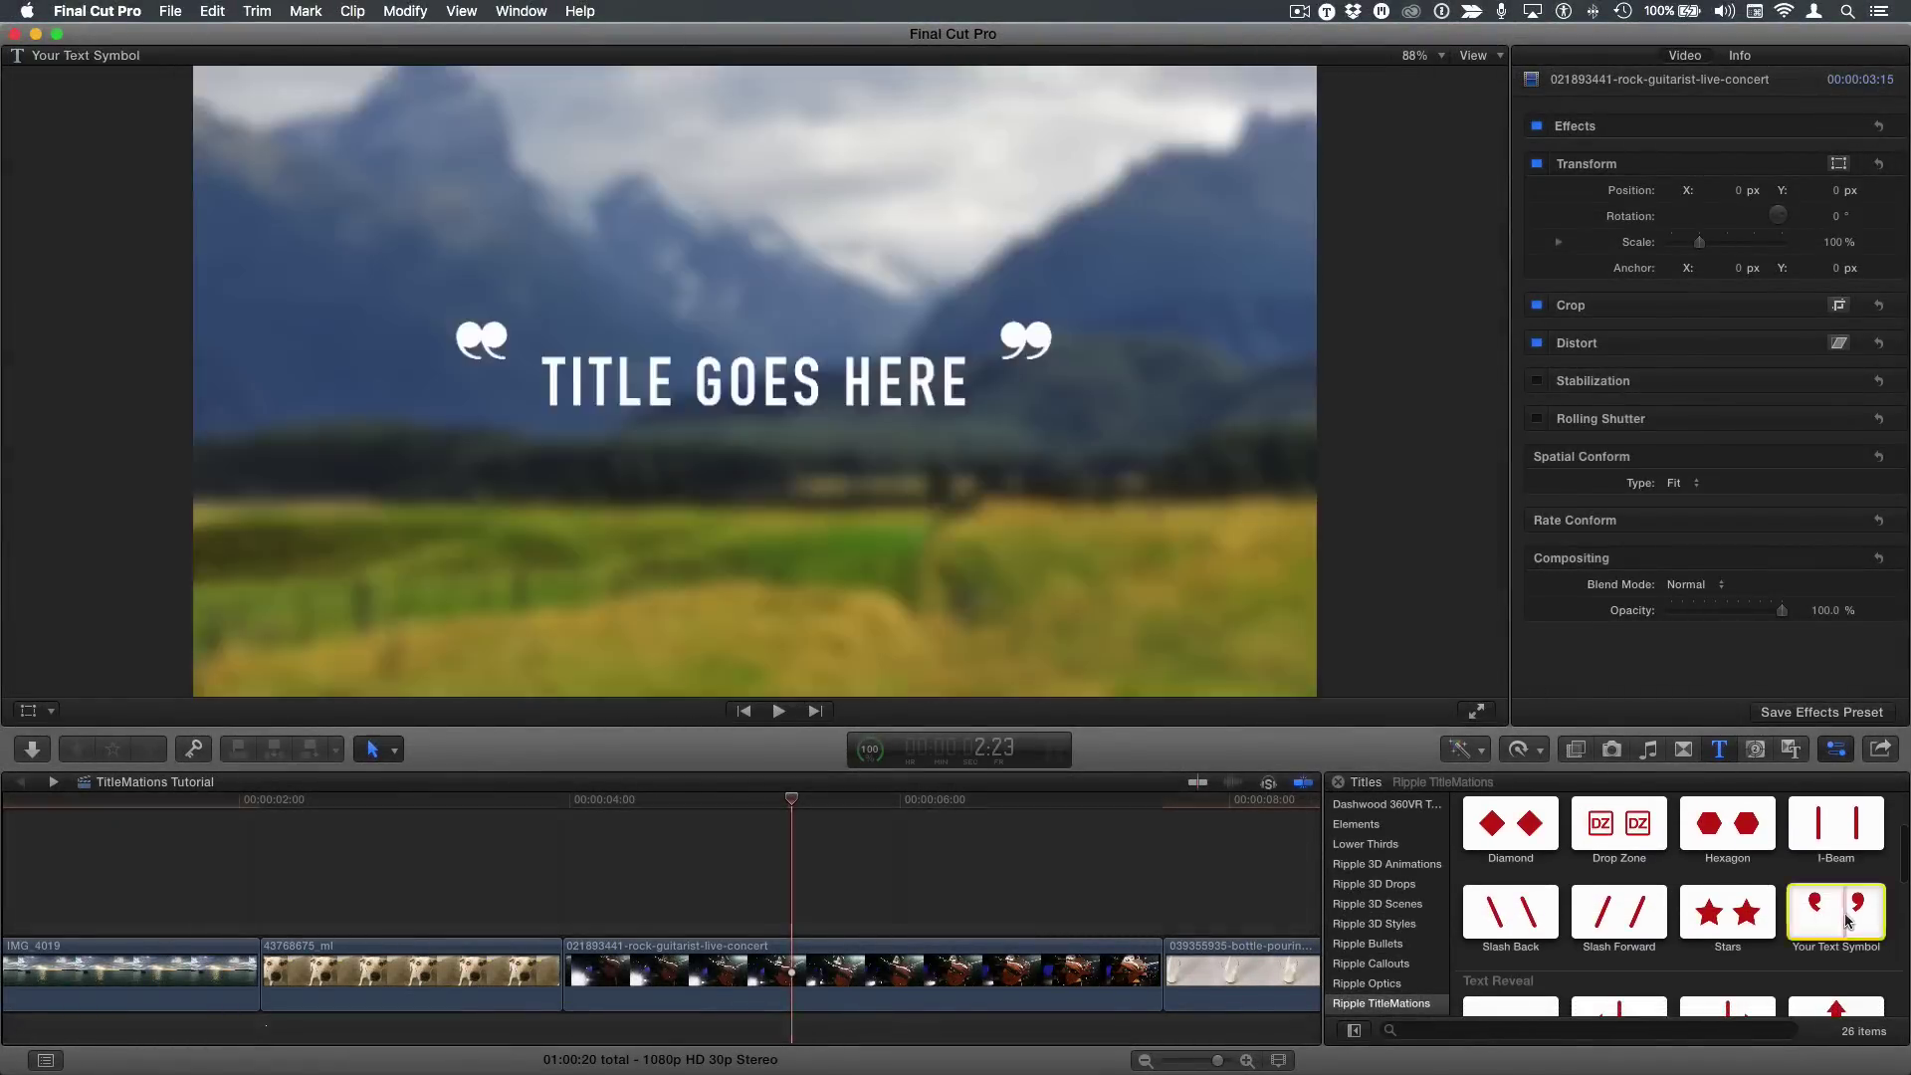
{"action": "left_click", "coordinate": [1841, 920]}
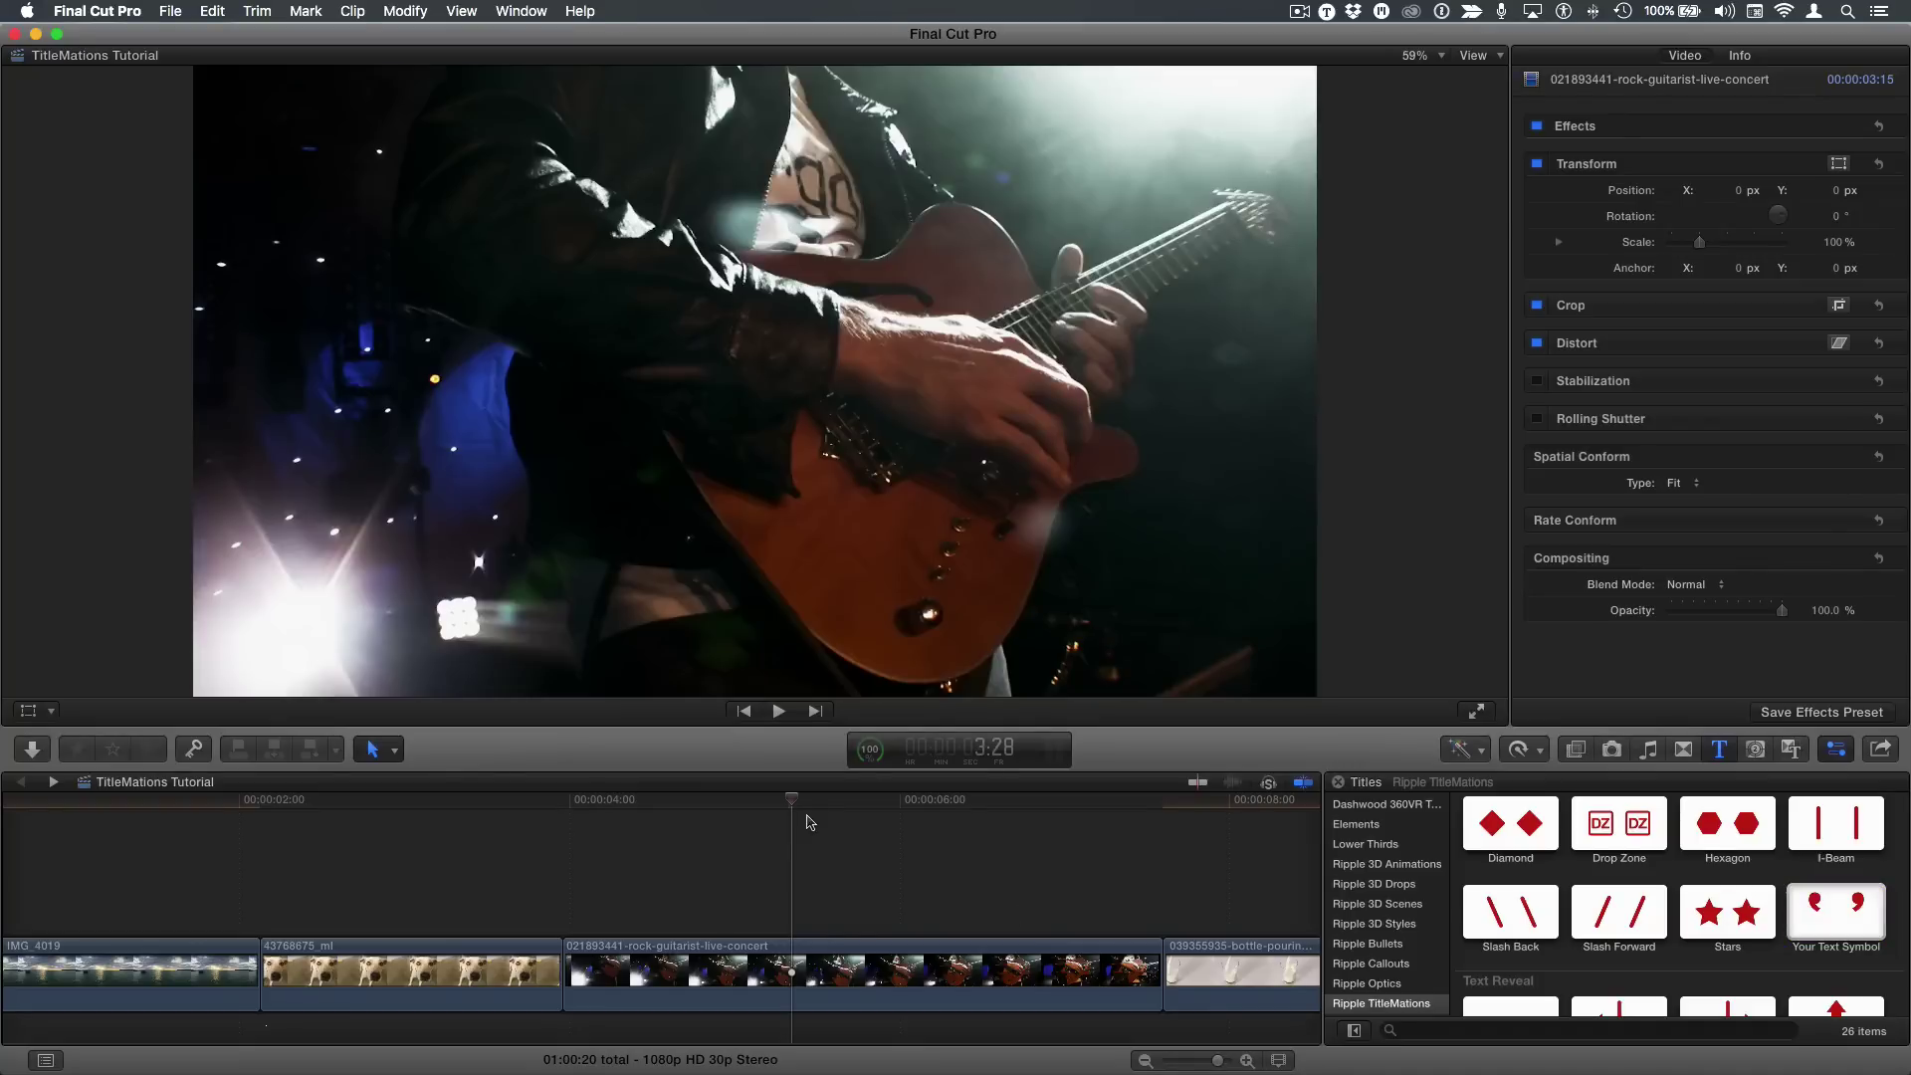
{"action": "left_click", "coordinate": [802, 811]}
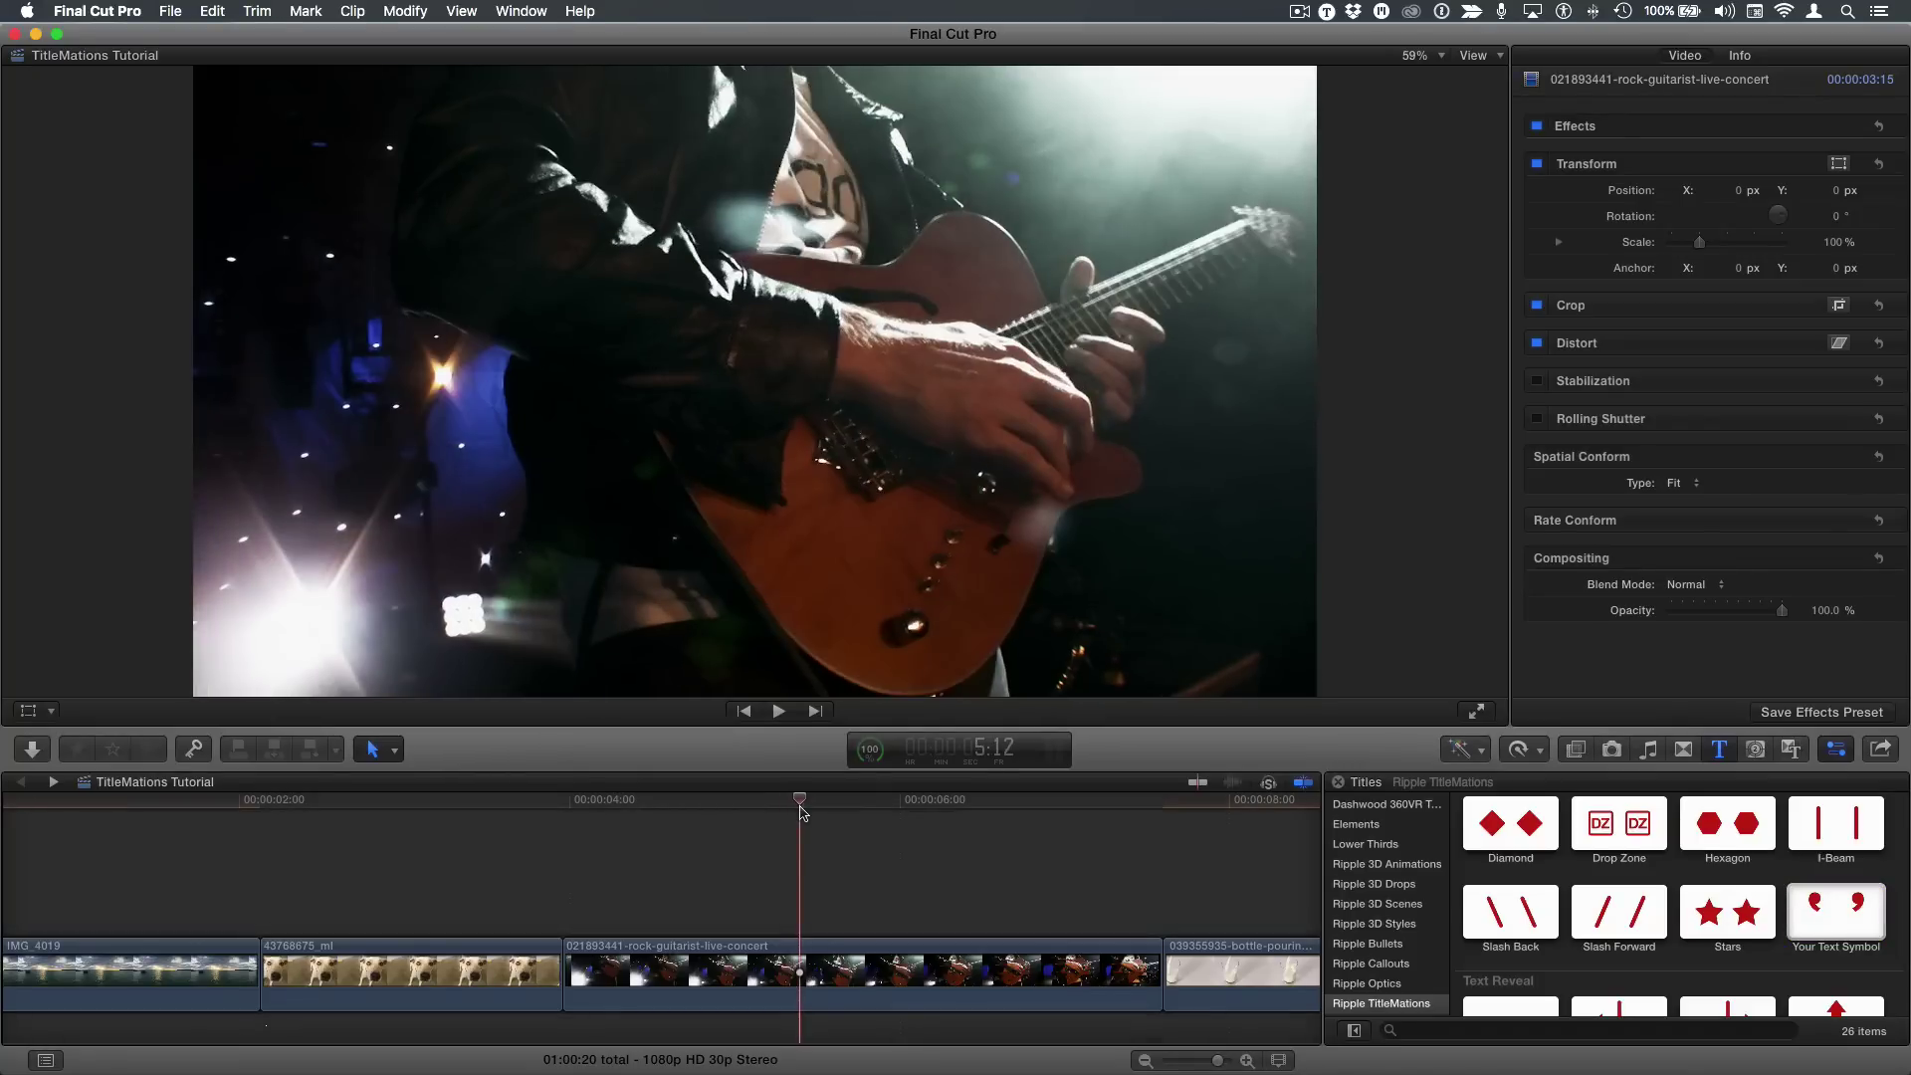
{"action": "key", "text": "x"}
{"action": "key", "text": "q"}
Select the new title and skim to where the full title shows in the viewer
{"action": "left_click", "coordinate": [563, 803]}
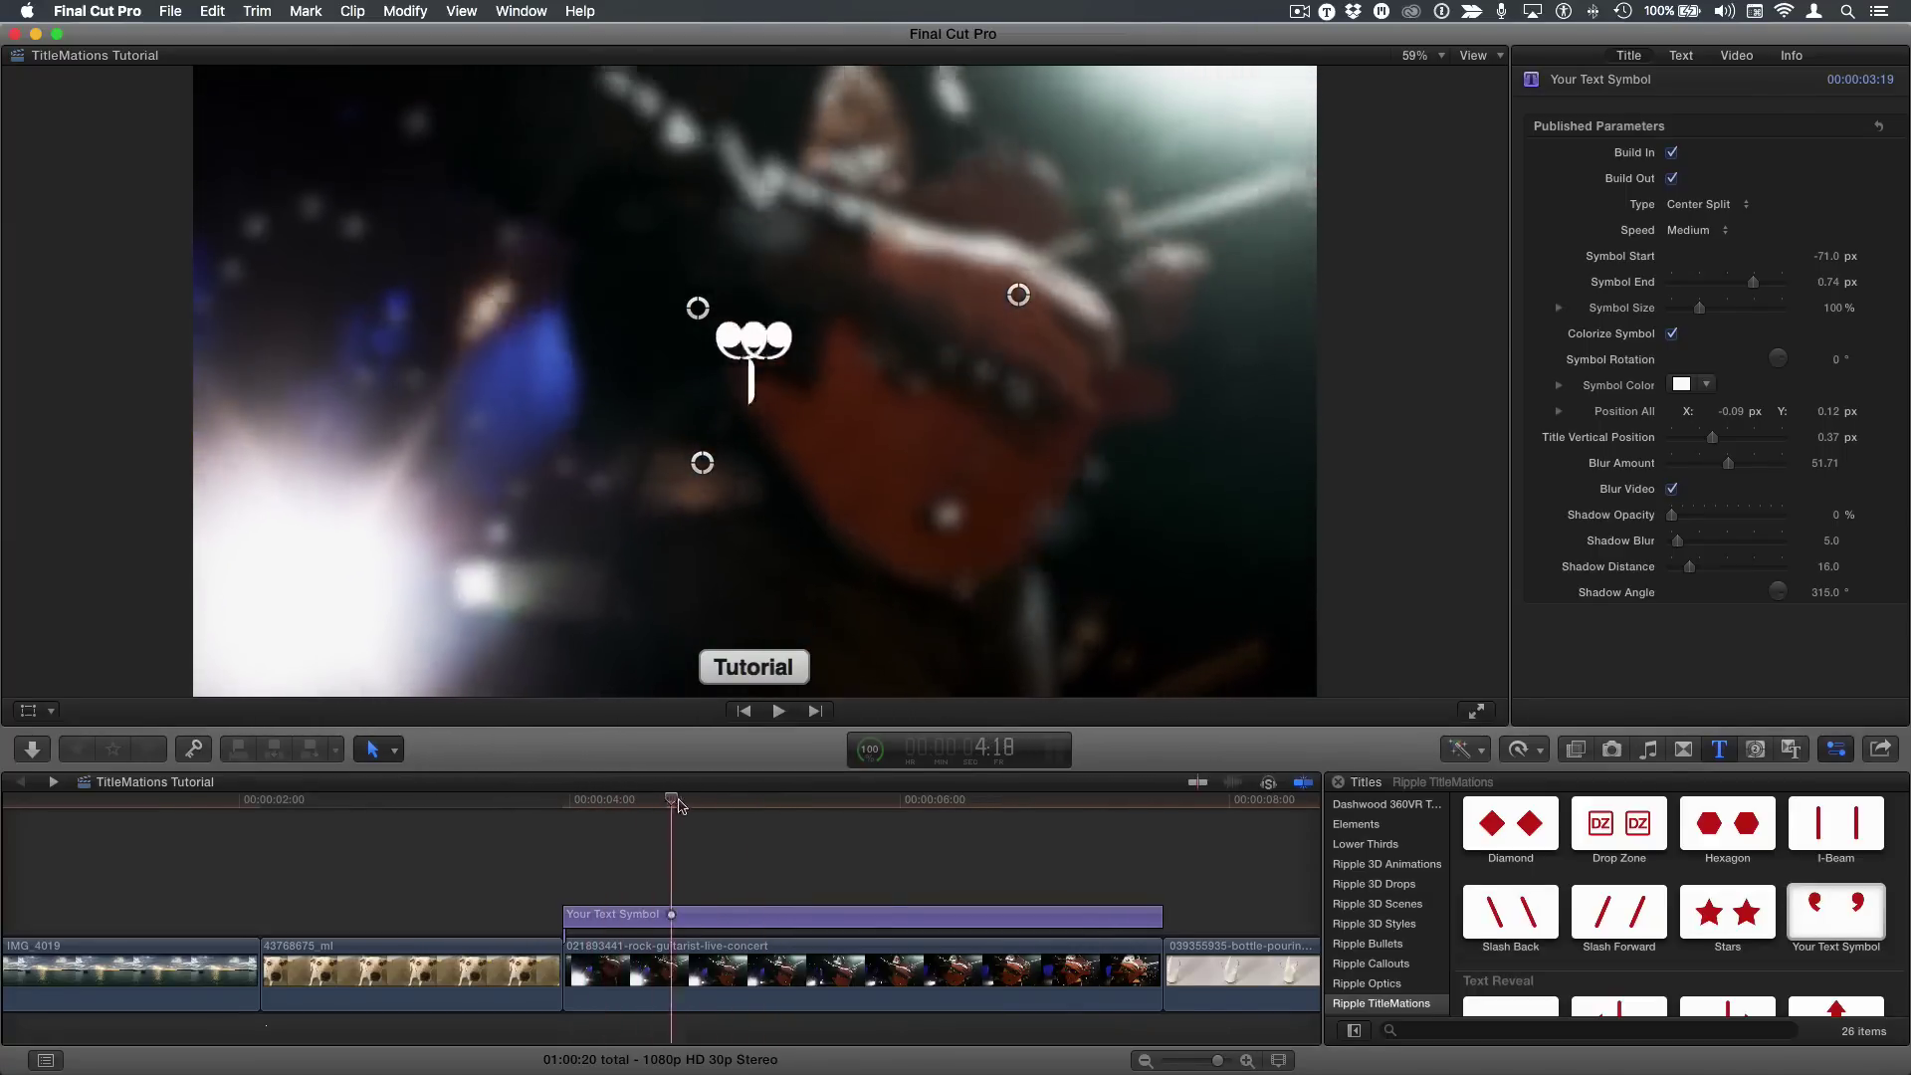
{"action": "left_click_drag", "start_coordinate": [687, 804], "coordinate": [855, 802]}
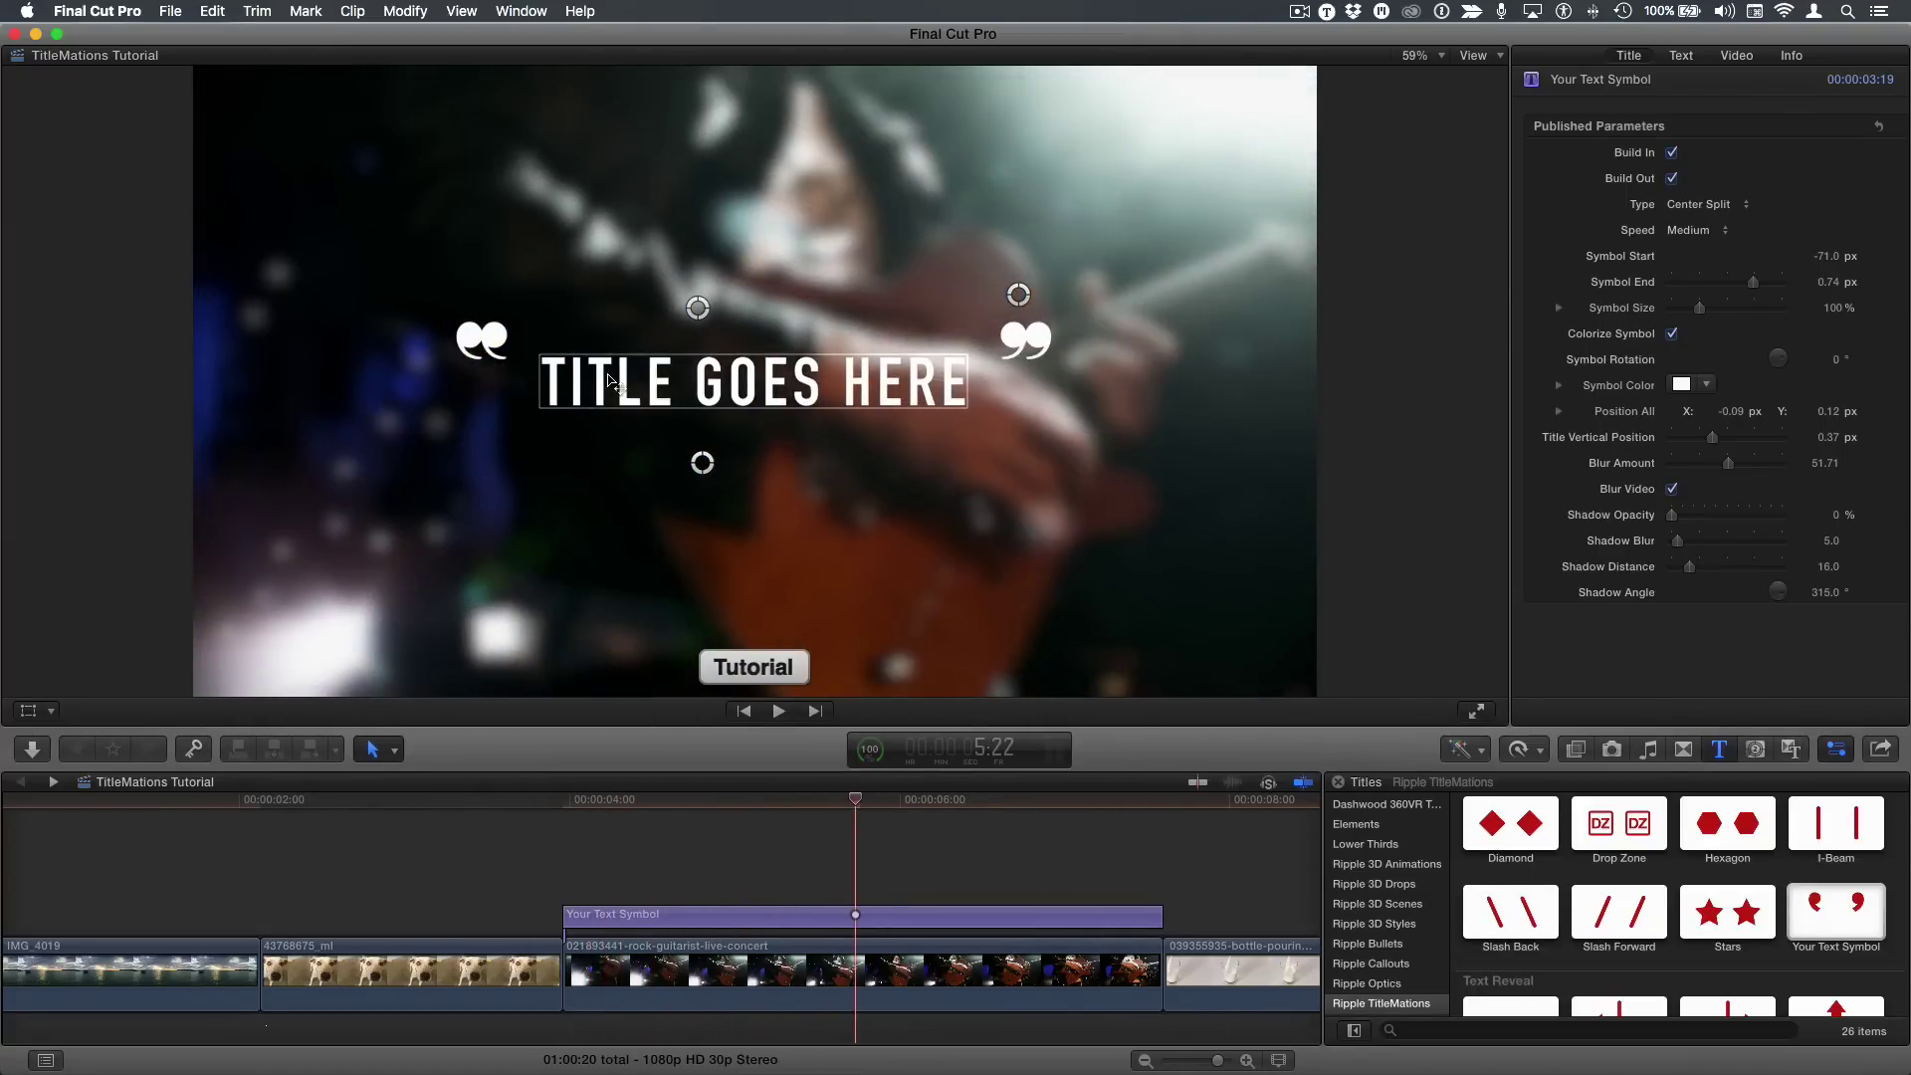
{"action": "mouse_move", "coordinate": [1018, 294]}
{"action": "left_mouse_down"}
{"action": "mouse_move", "coordinate": [1045, 290]}
{"action": "mouse_move", "coordinate": [1018, 301]}
{"action": "left_mouse_up"}
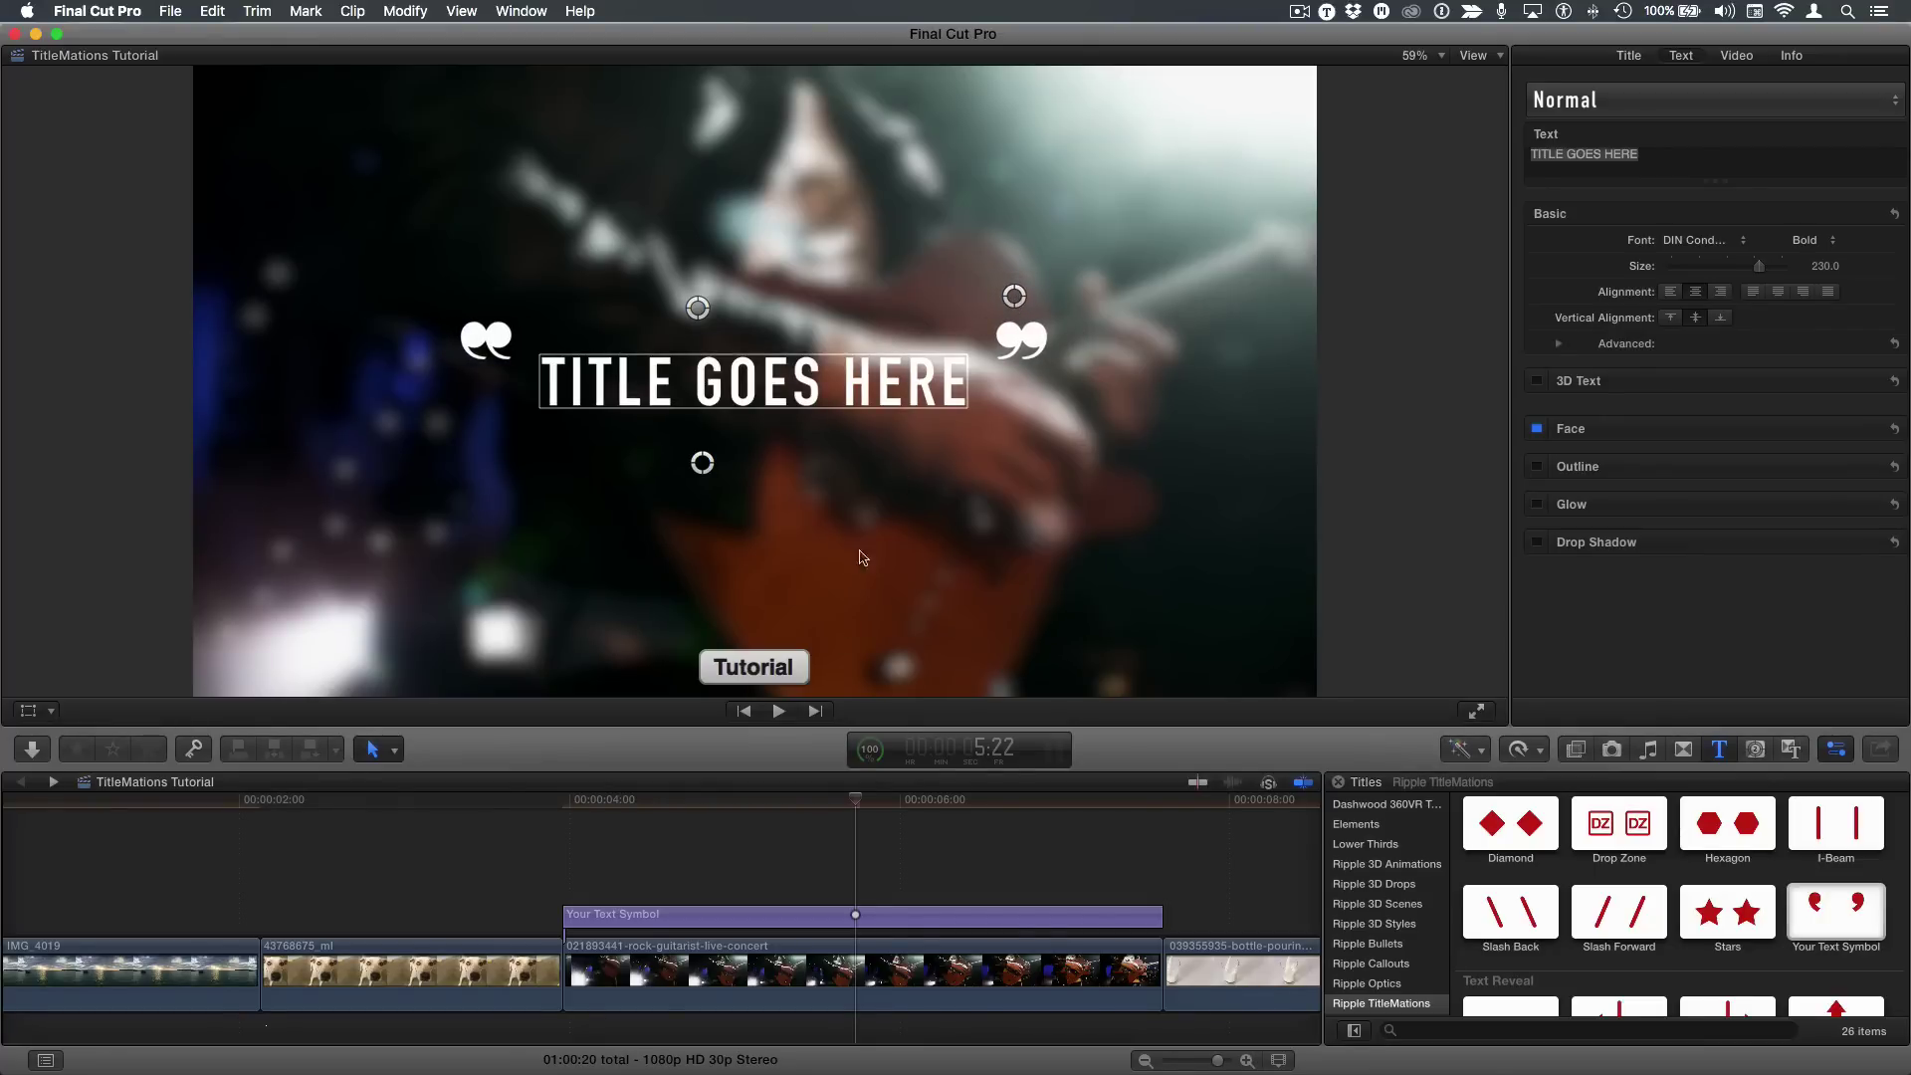
Park the playhead inside the title and drag-select its closing-quote glyph in the viewer
{"action": "left_click", "coordinate": [876, 920]}
{"action": "key", "text": "Down"}
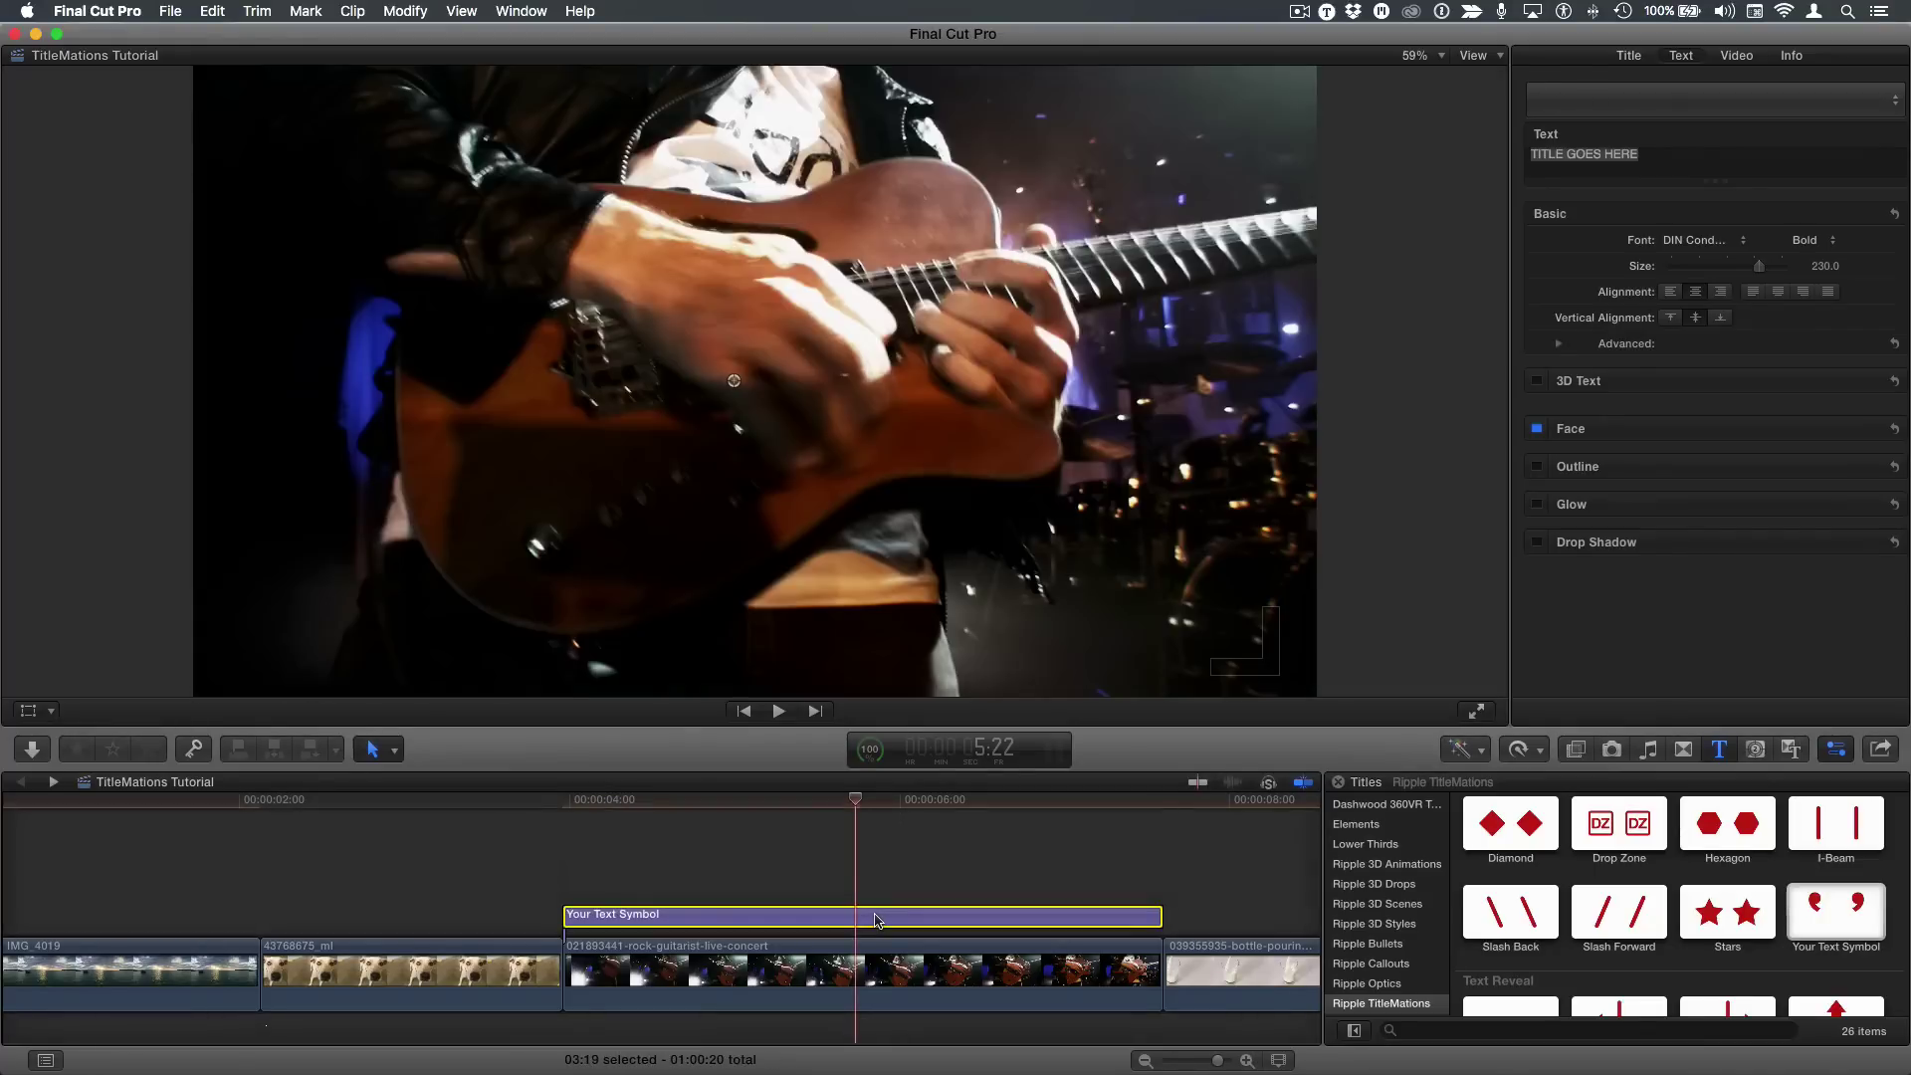
{"action": "left_click", "coordinate": [816, 802]}
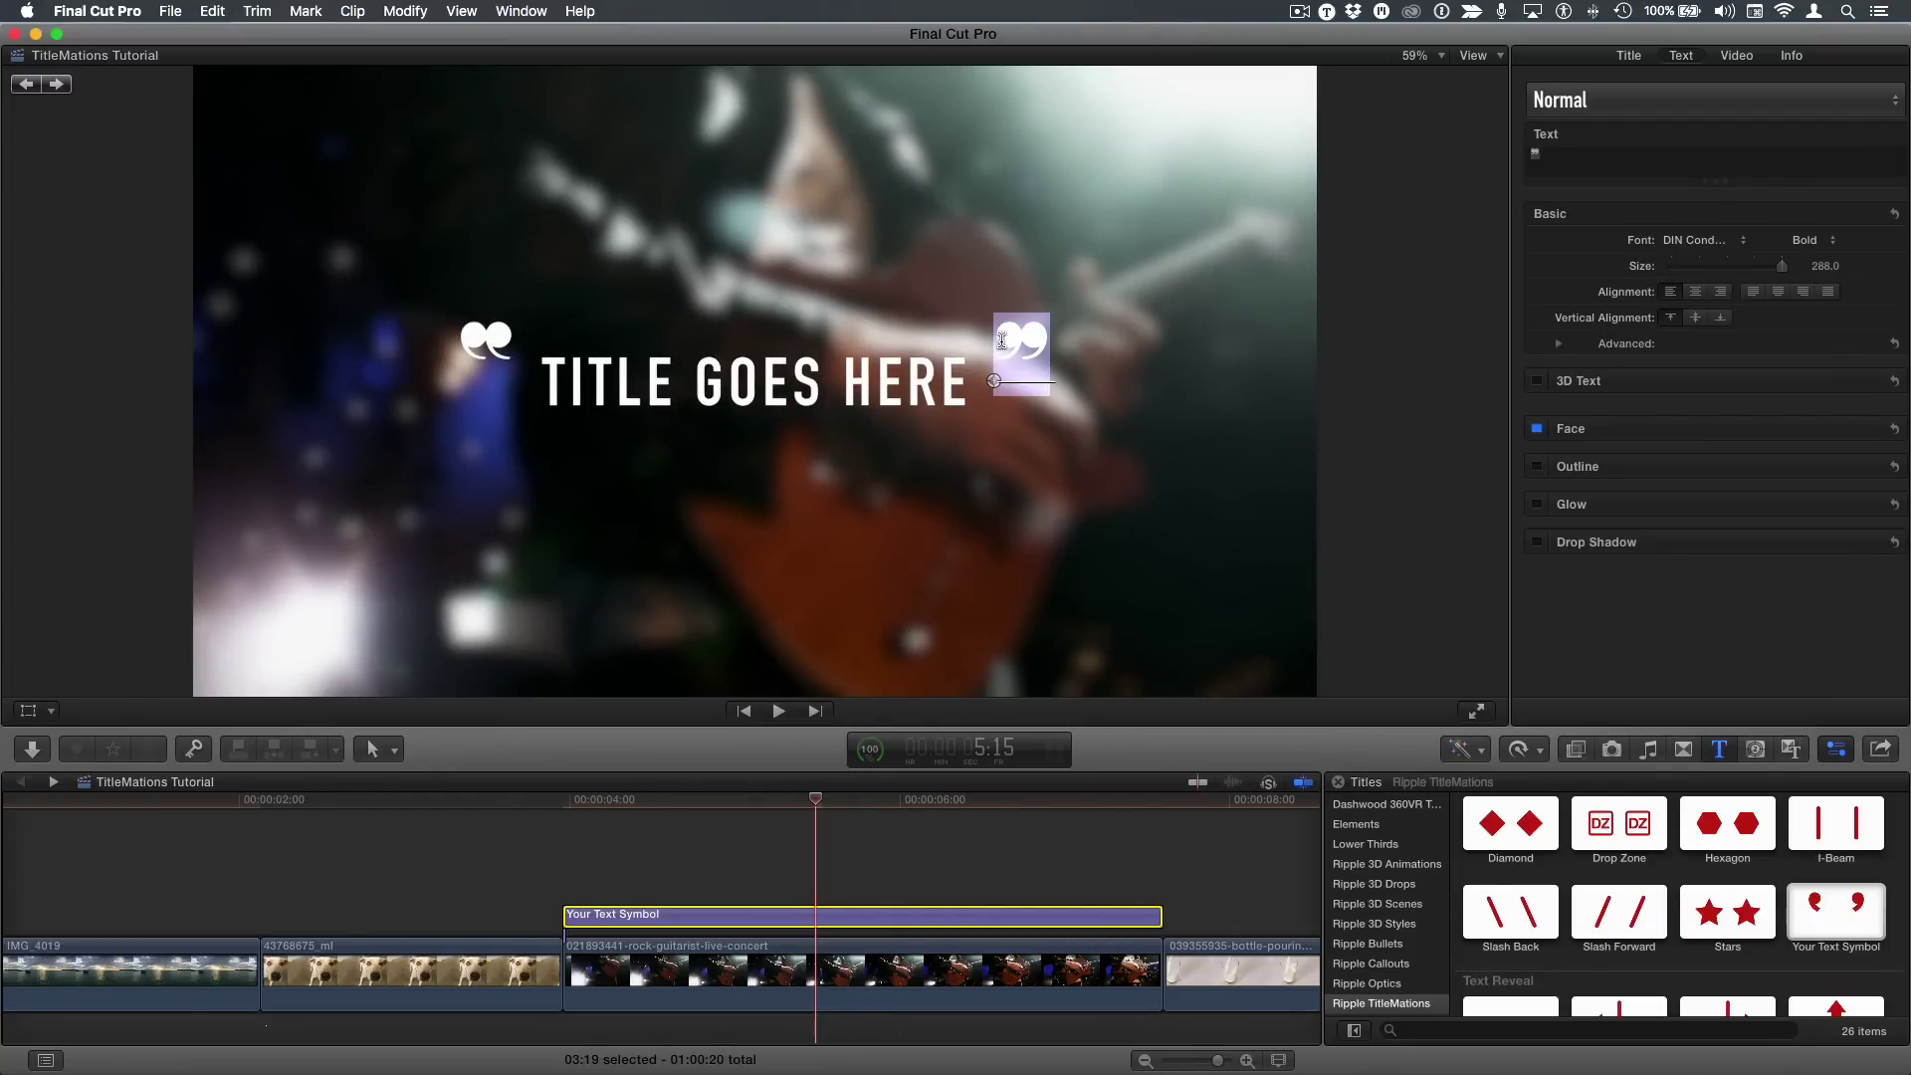
{"action": "left_click", "coordinate": [55, 85]}
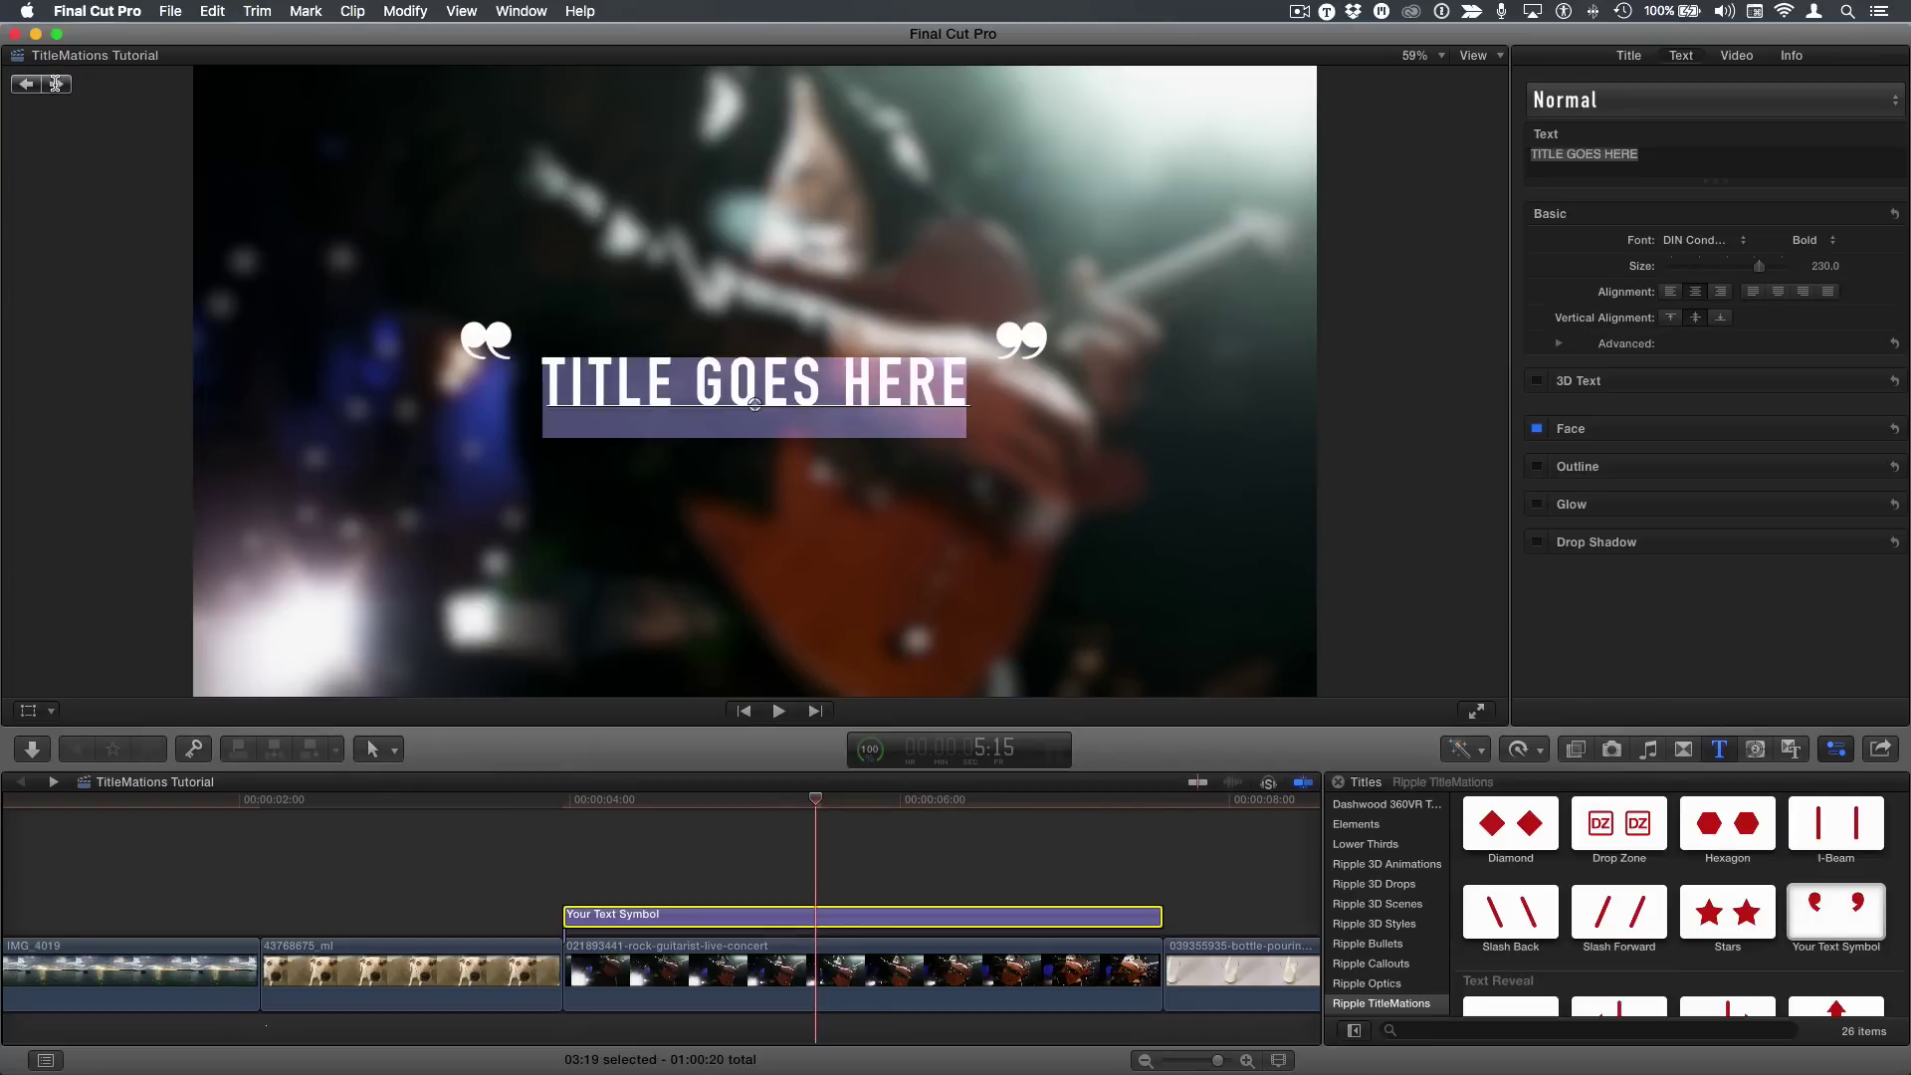
{"action": "left_click", "coordinate": [56, 84]}
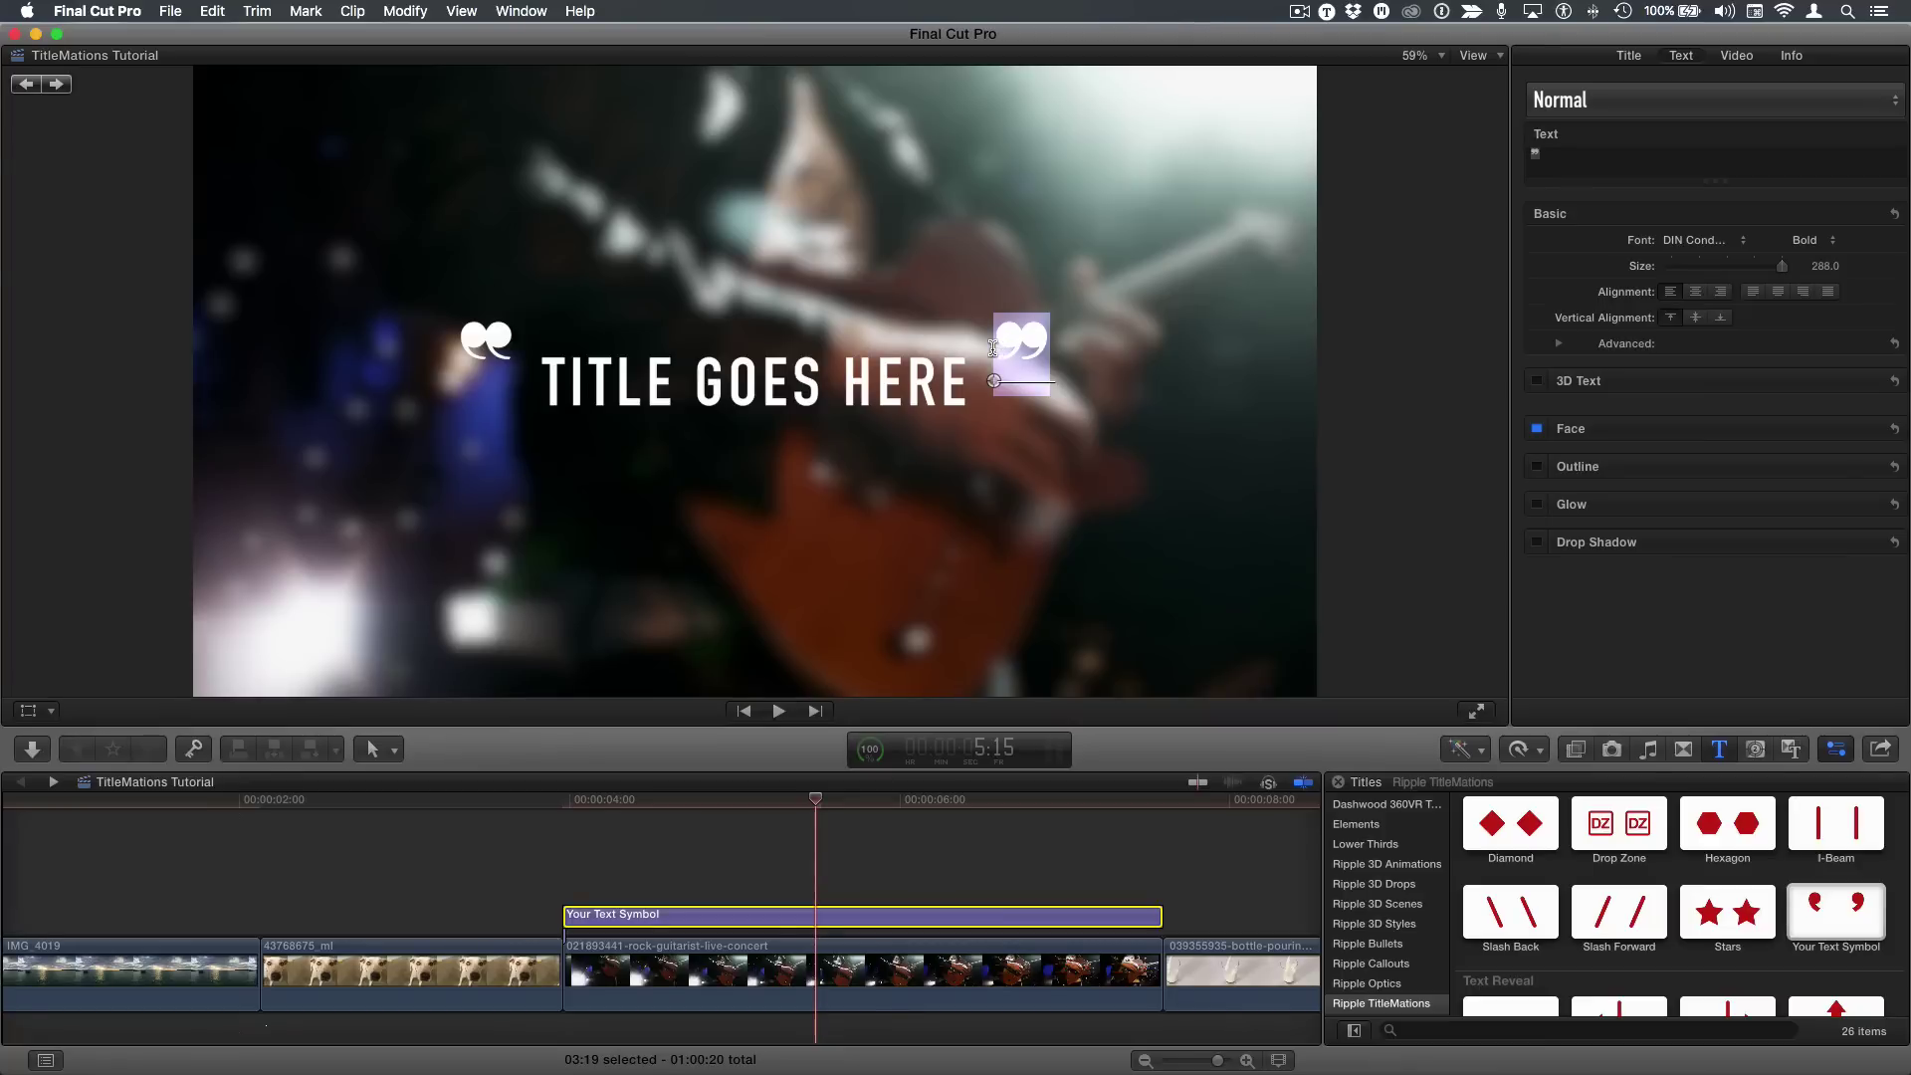
{"action": "left_click", "coordinate": [994, 348]}
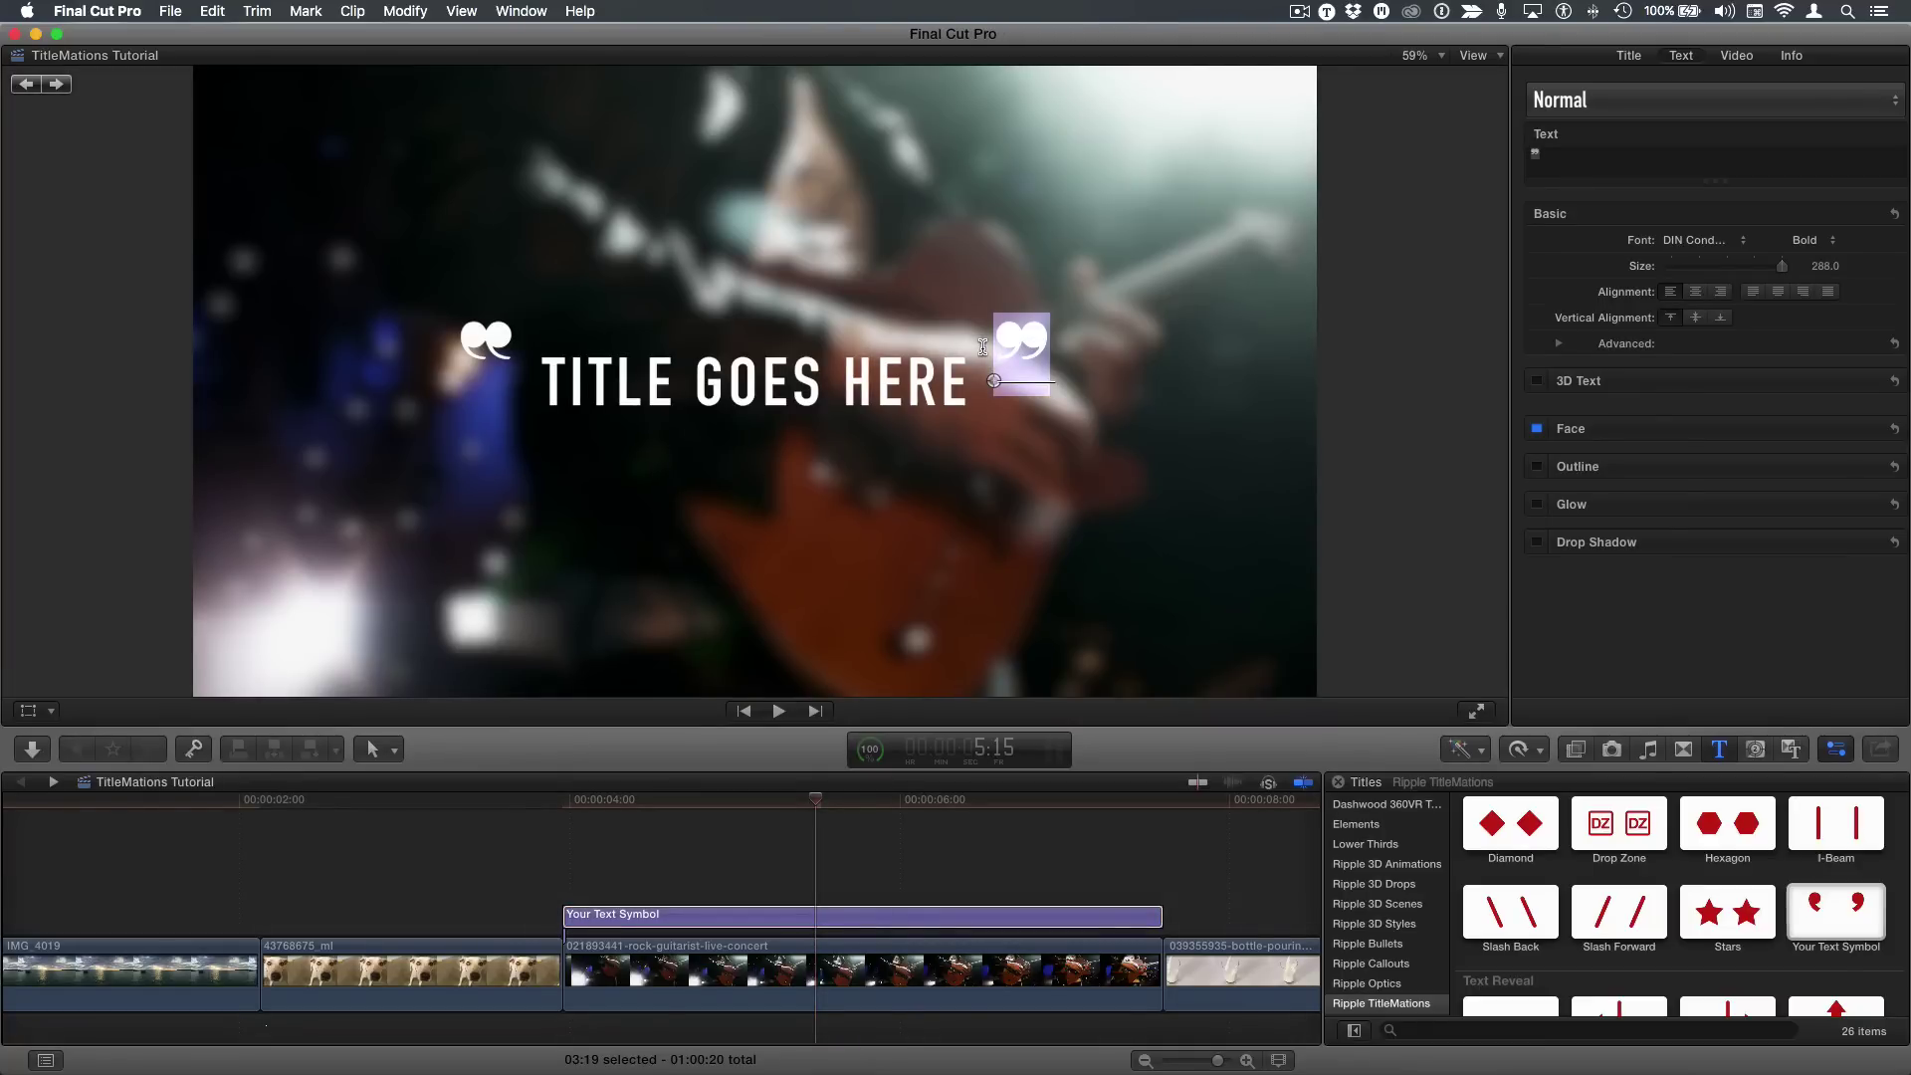
{"action": "left_click_drag", "start_coordinate": [1048, 347], "coordinate": [1008, 346]}
Reselect the closing-quote glyph and bring up the Emoji & Symbols character picker
{"action": "left_click", "coordinate": [1048, 347]}
{"action": "left_click_drag", "start_coordinate": [1048, 347], "coordinate": [998, 350]}
{"action": "left_click", "coordinate": [208, 11]}
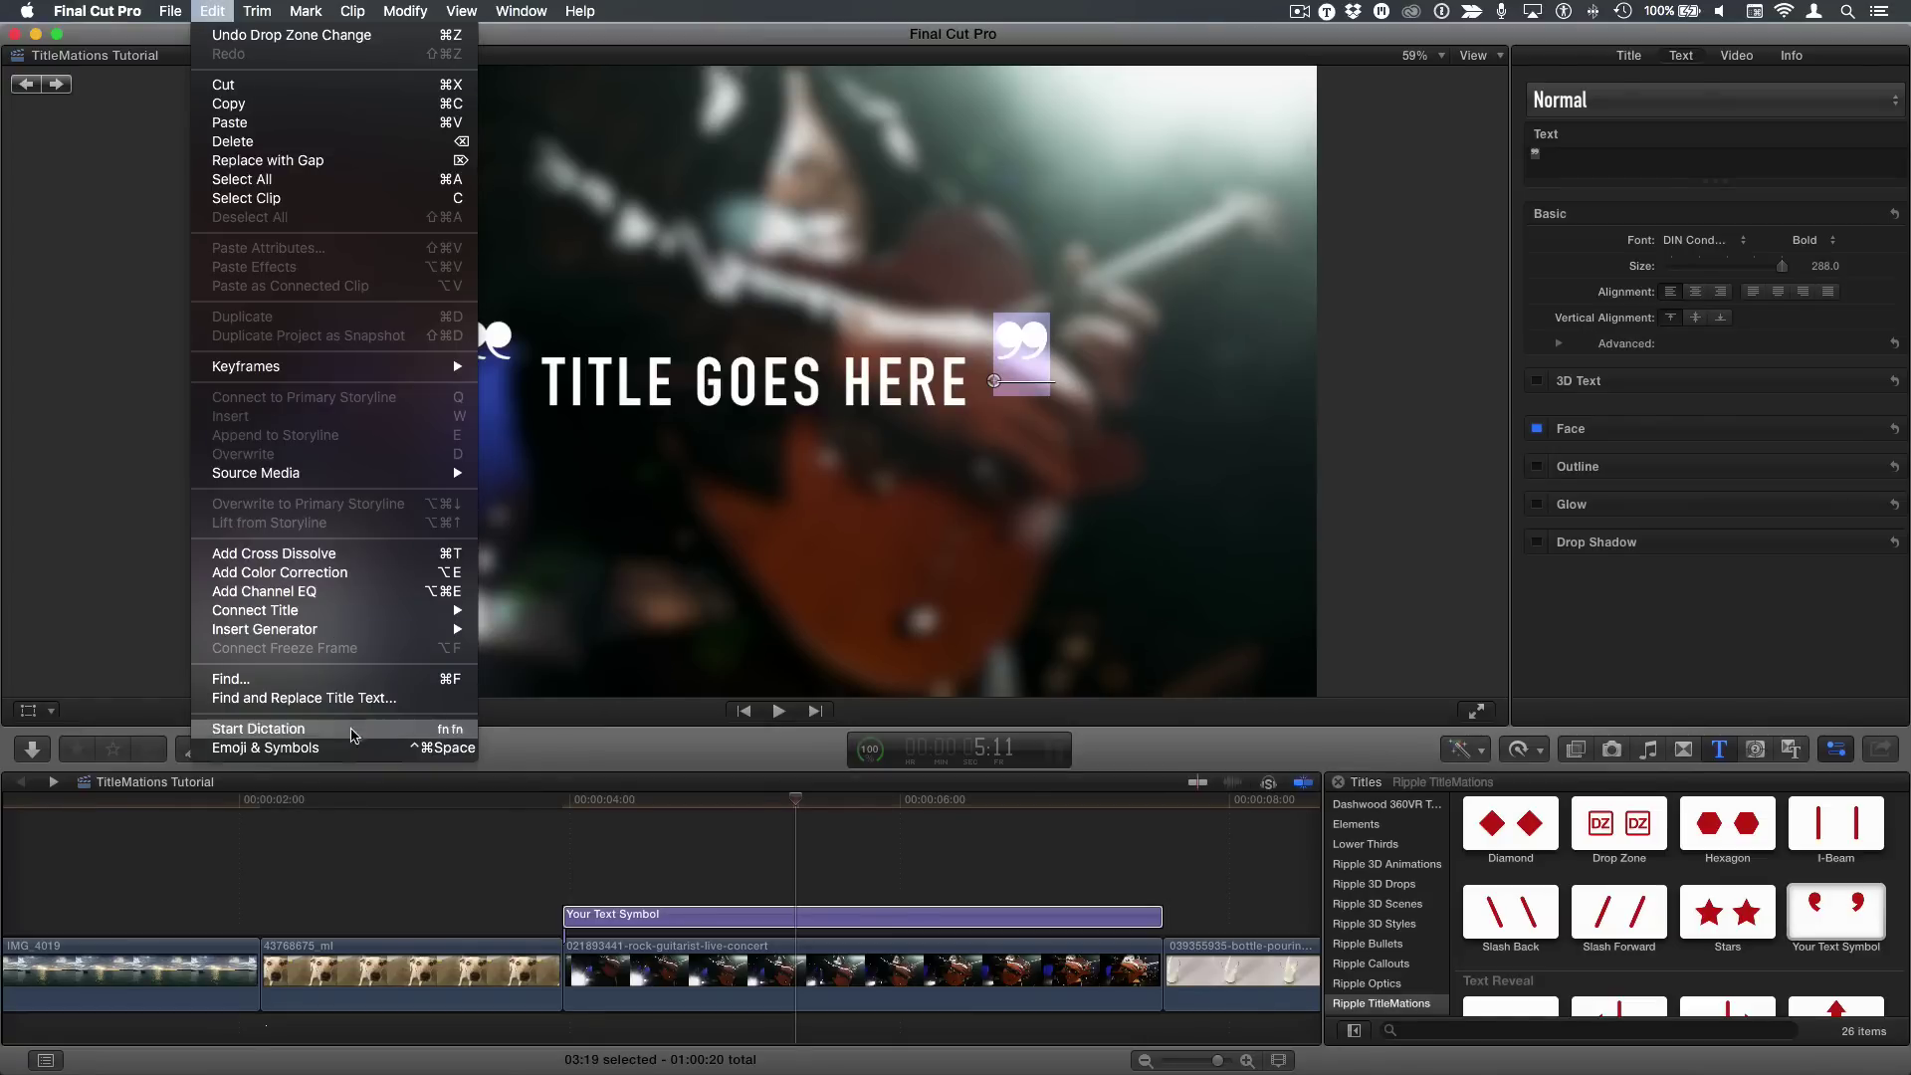
{"action": "left_click", "coordinate": [359, 751]}
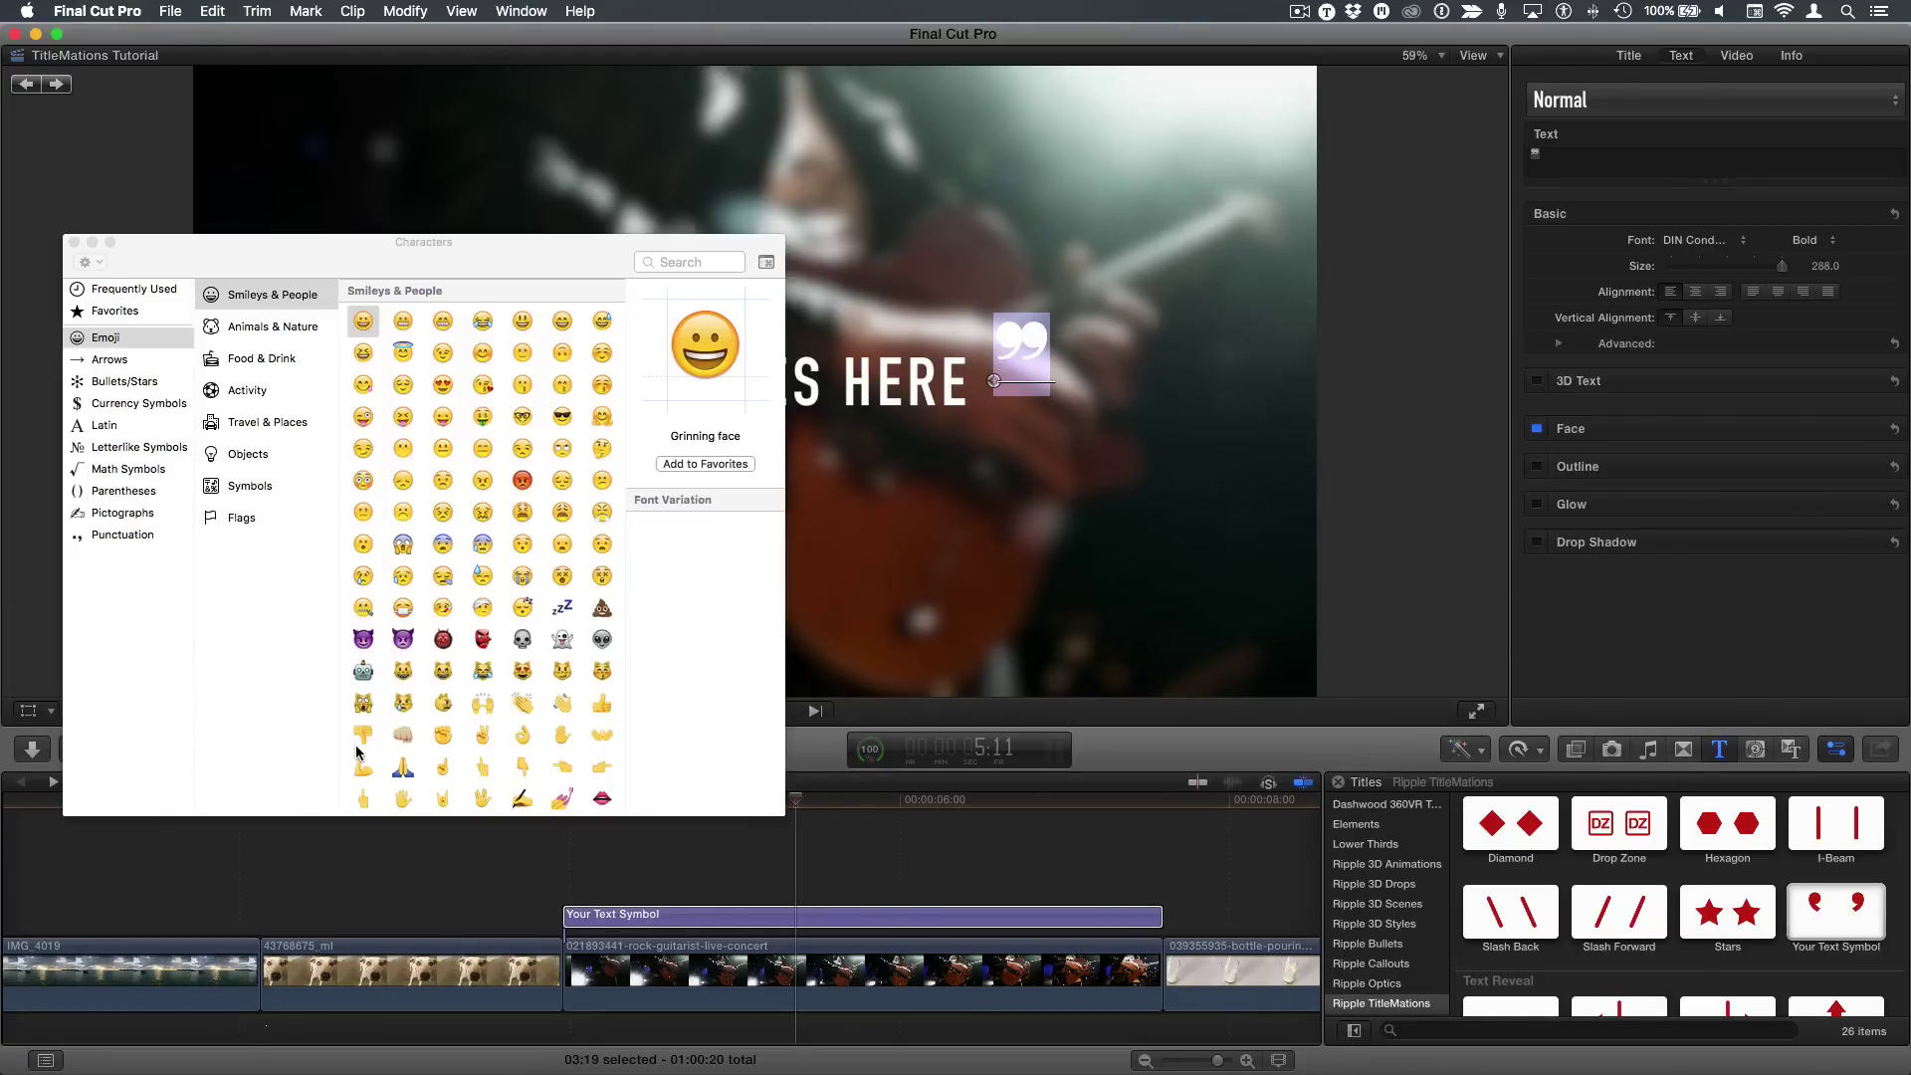
{"action": "left_click_drag", "start_coordinate": [497, 262], "coordinate": [519, 260]}
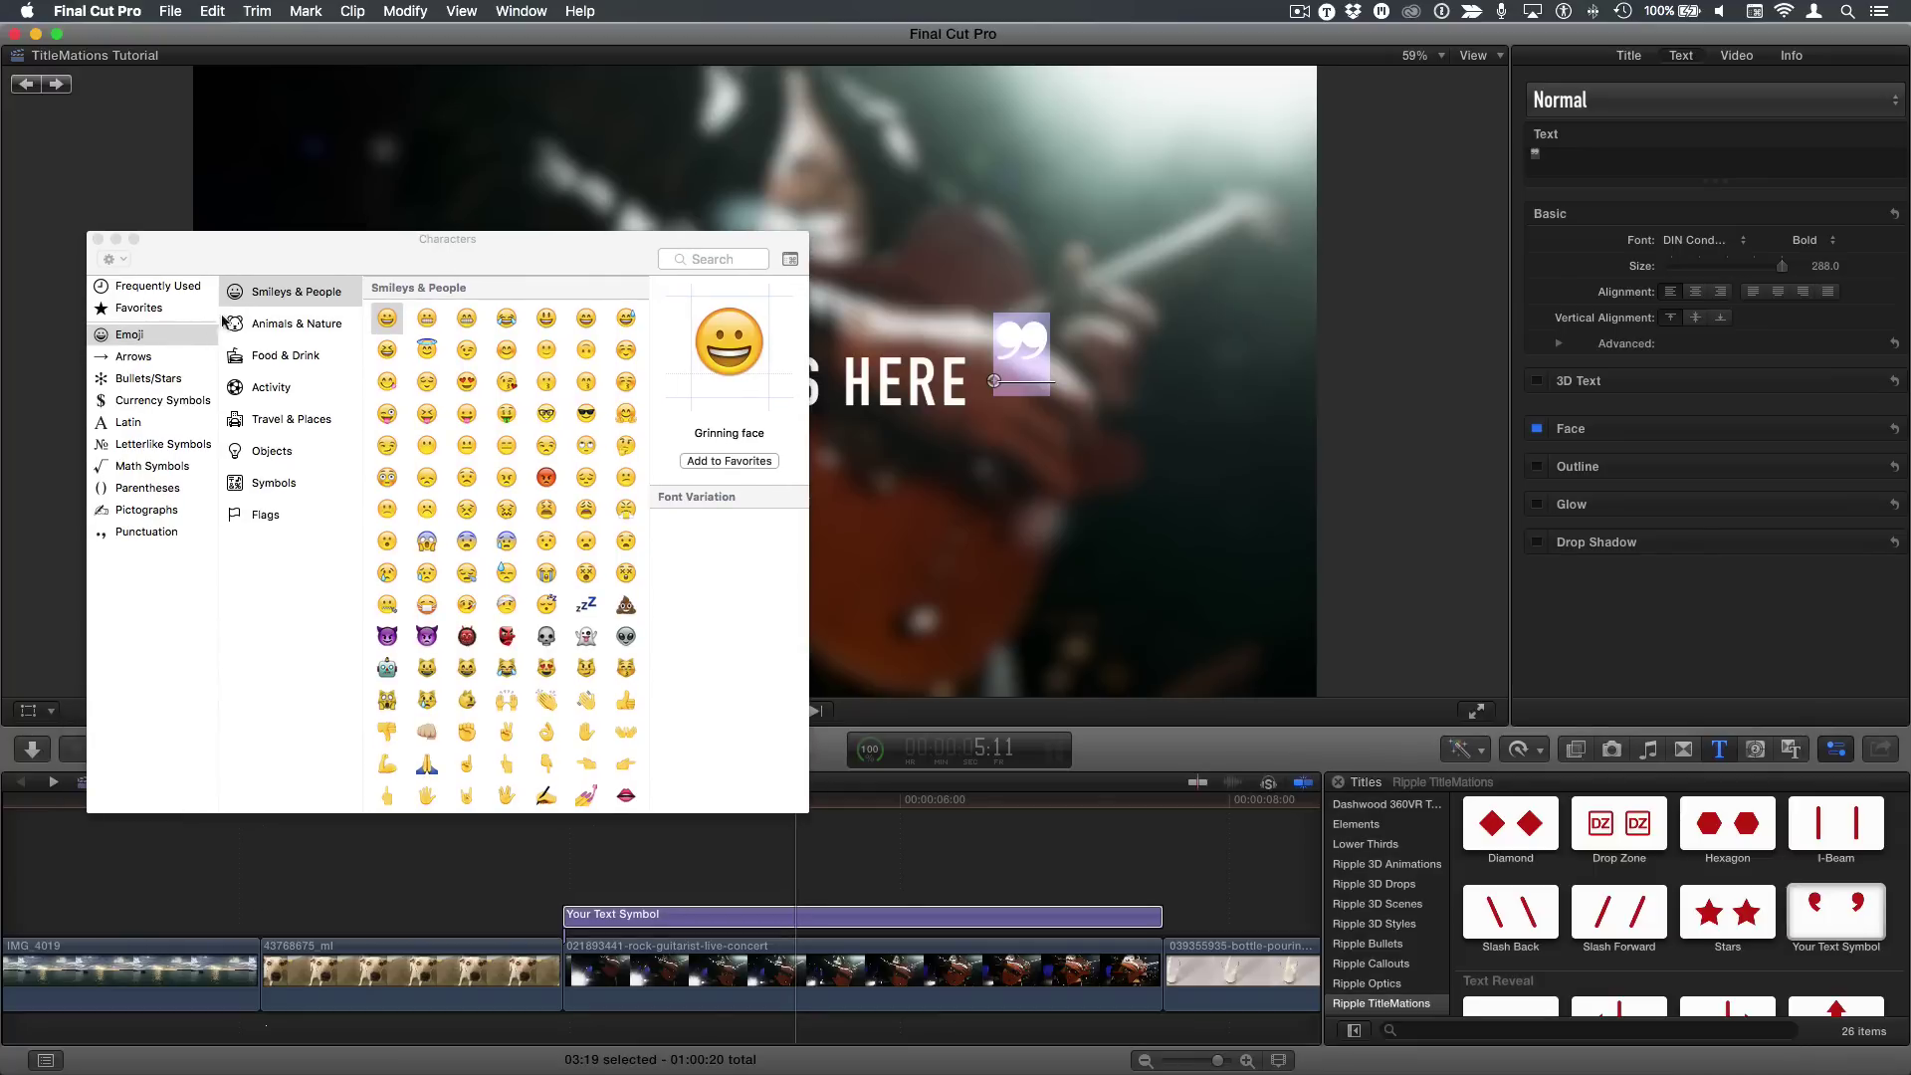
Replace the quote with a white heart from Pictographs, followed by a Grinning face emoji
{"action": "left_click", "coordinate": [146, 356]}
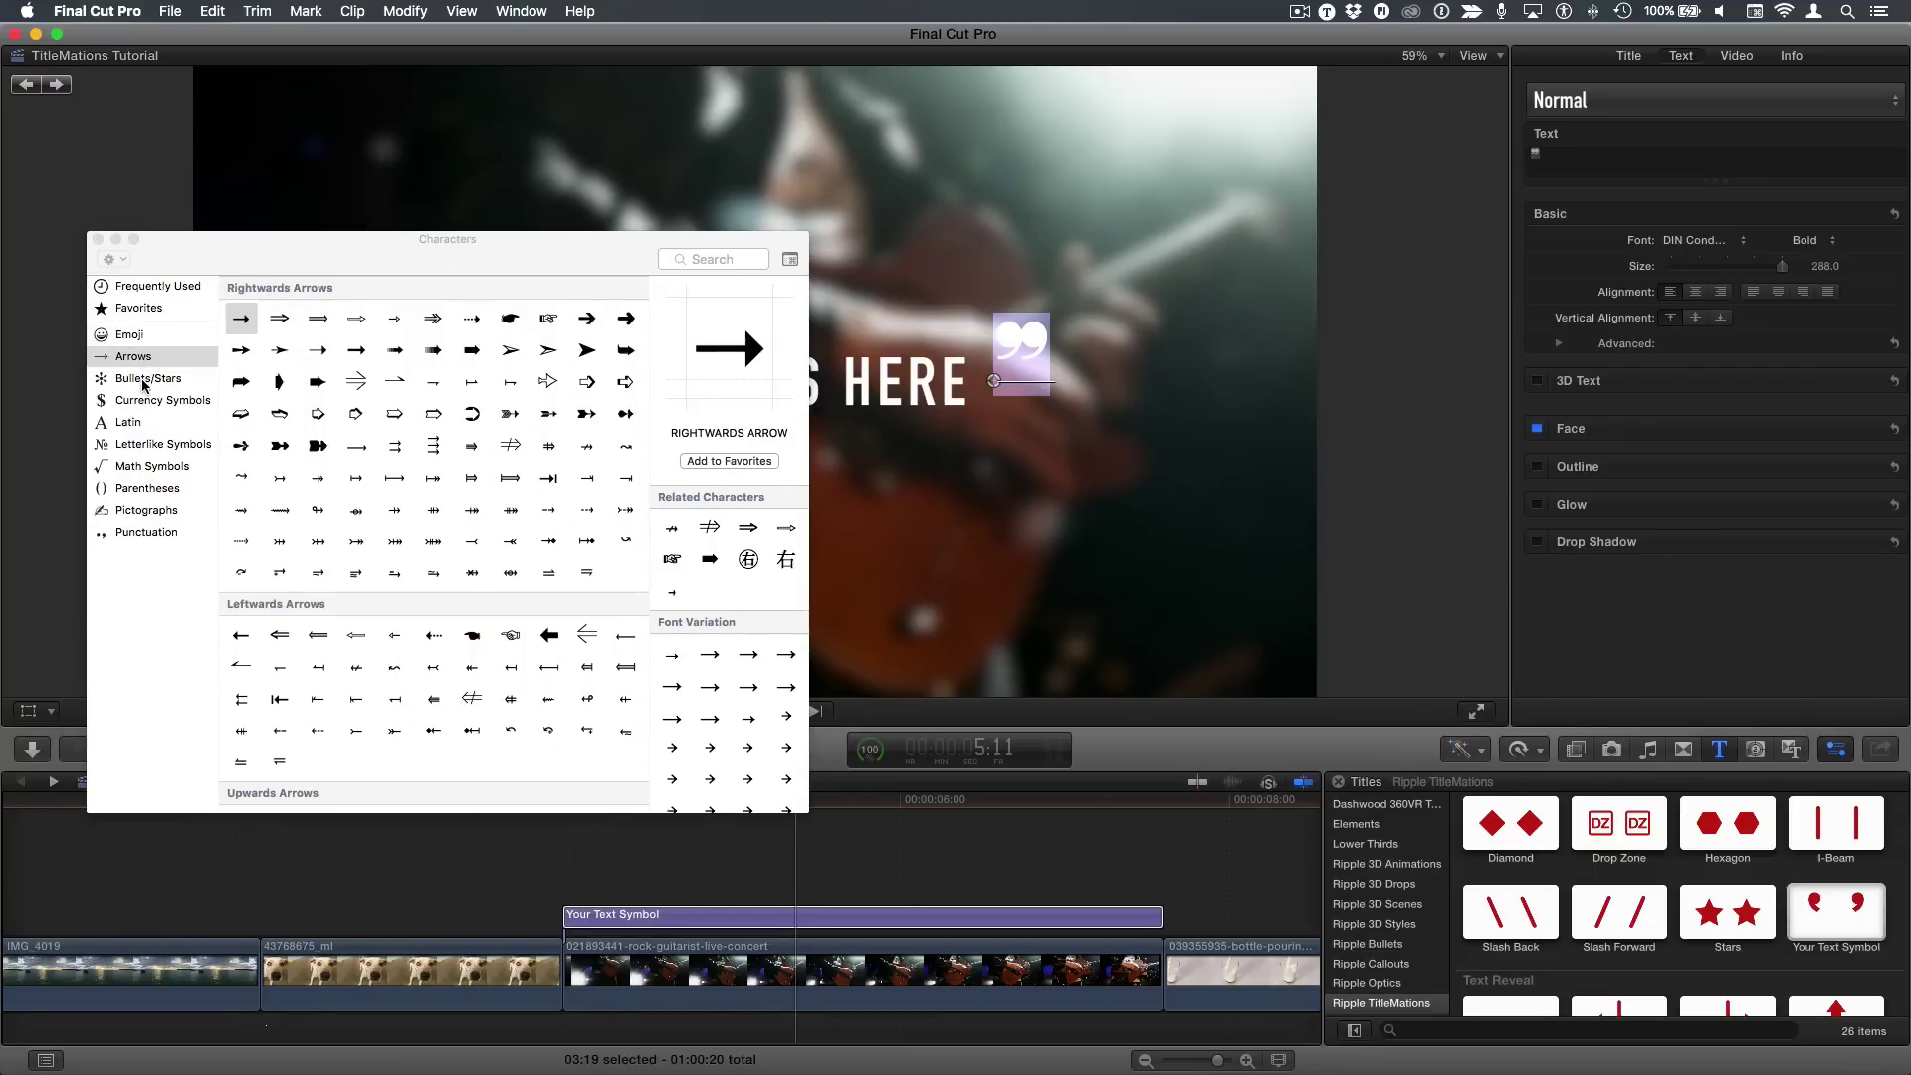
{"action": "left_click", "coordinate": [145, 380]}
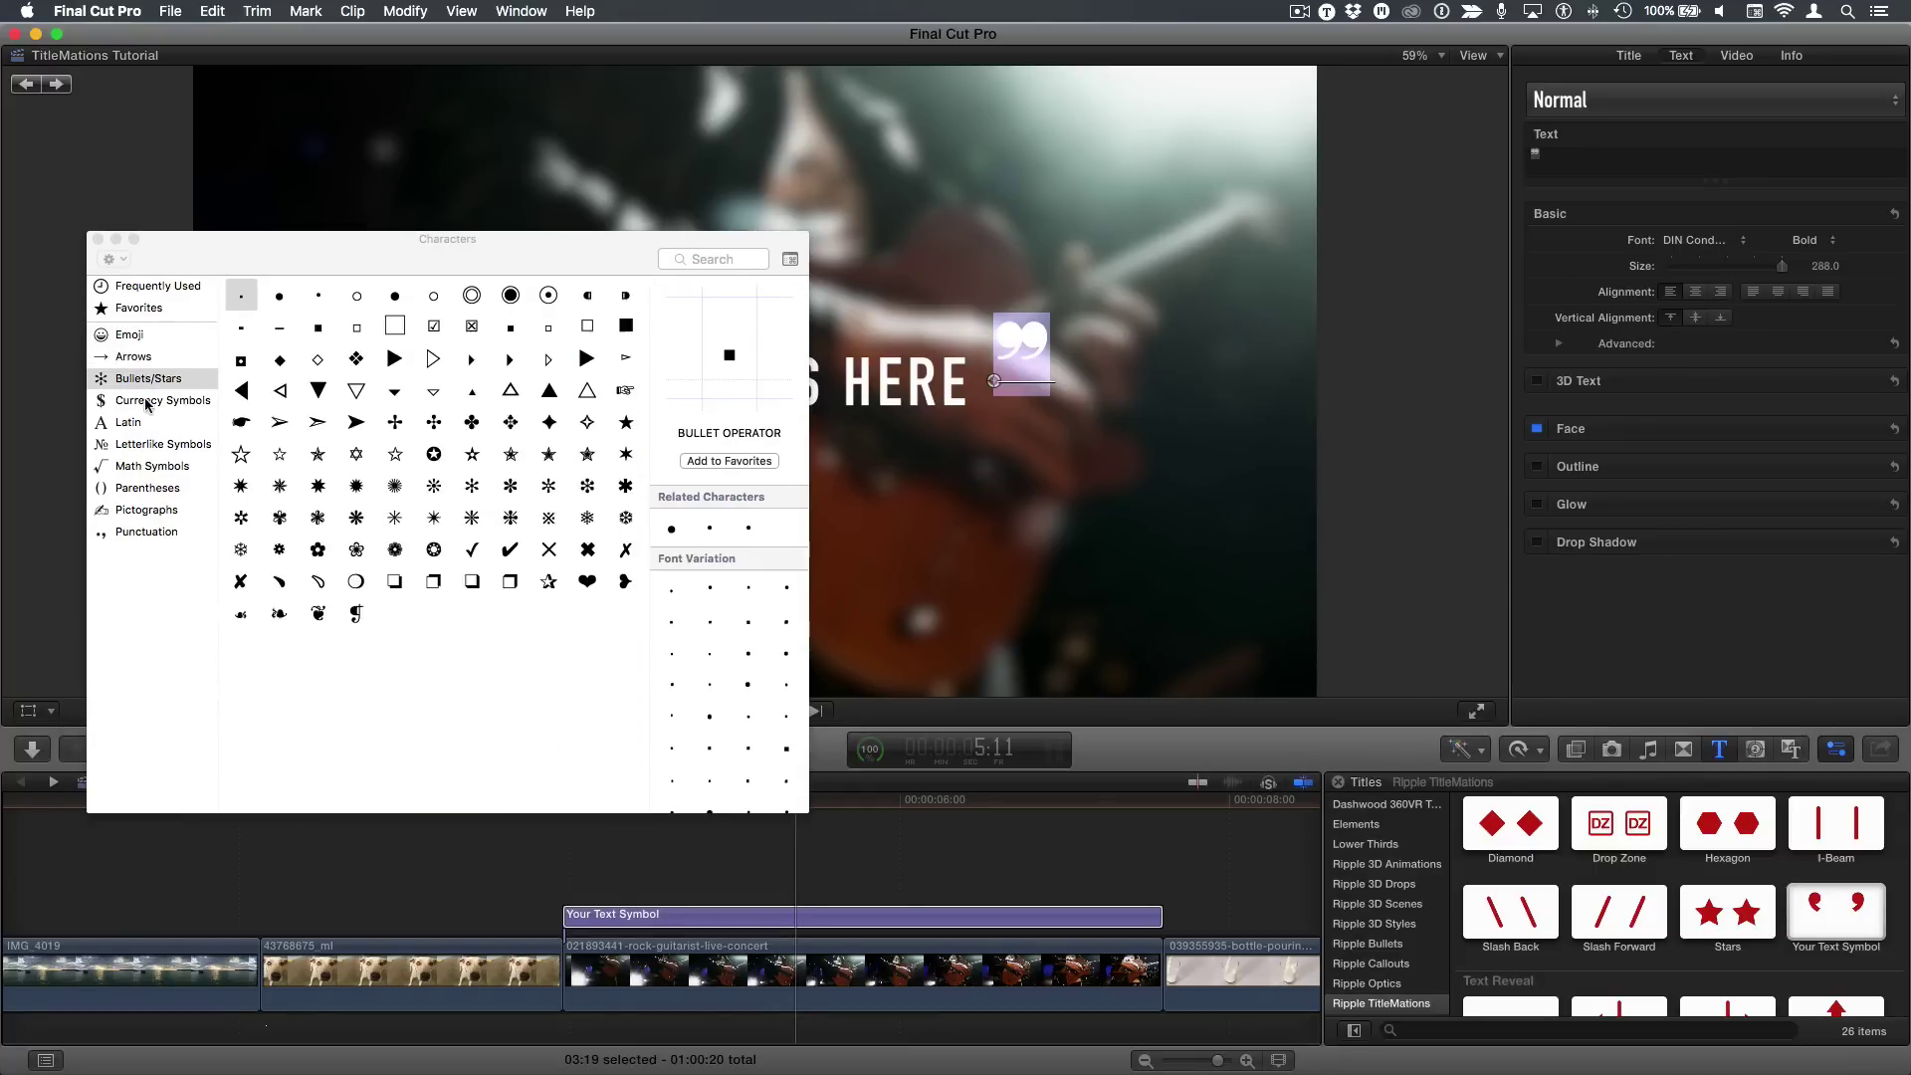
{"action": "left_click", "coordinate": [153, 512]}
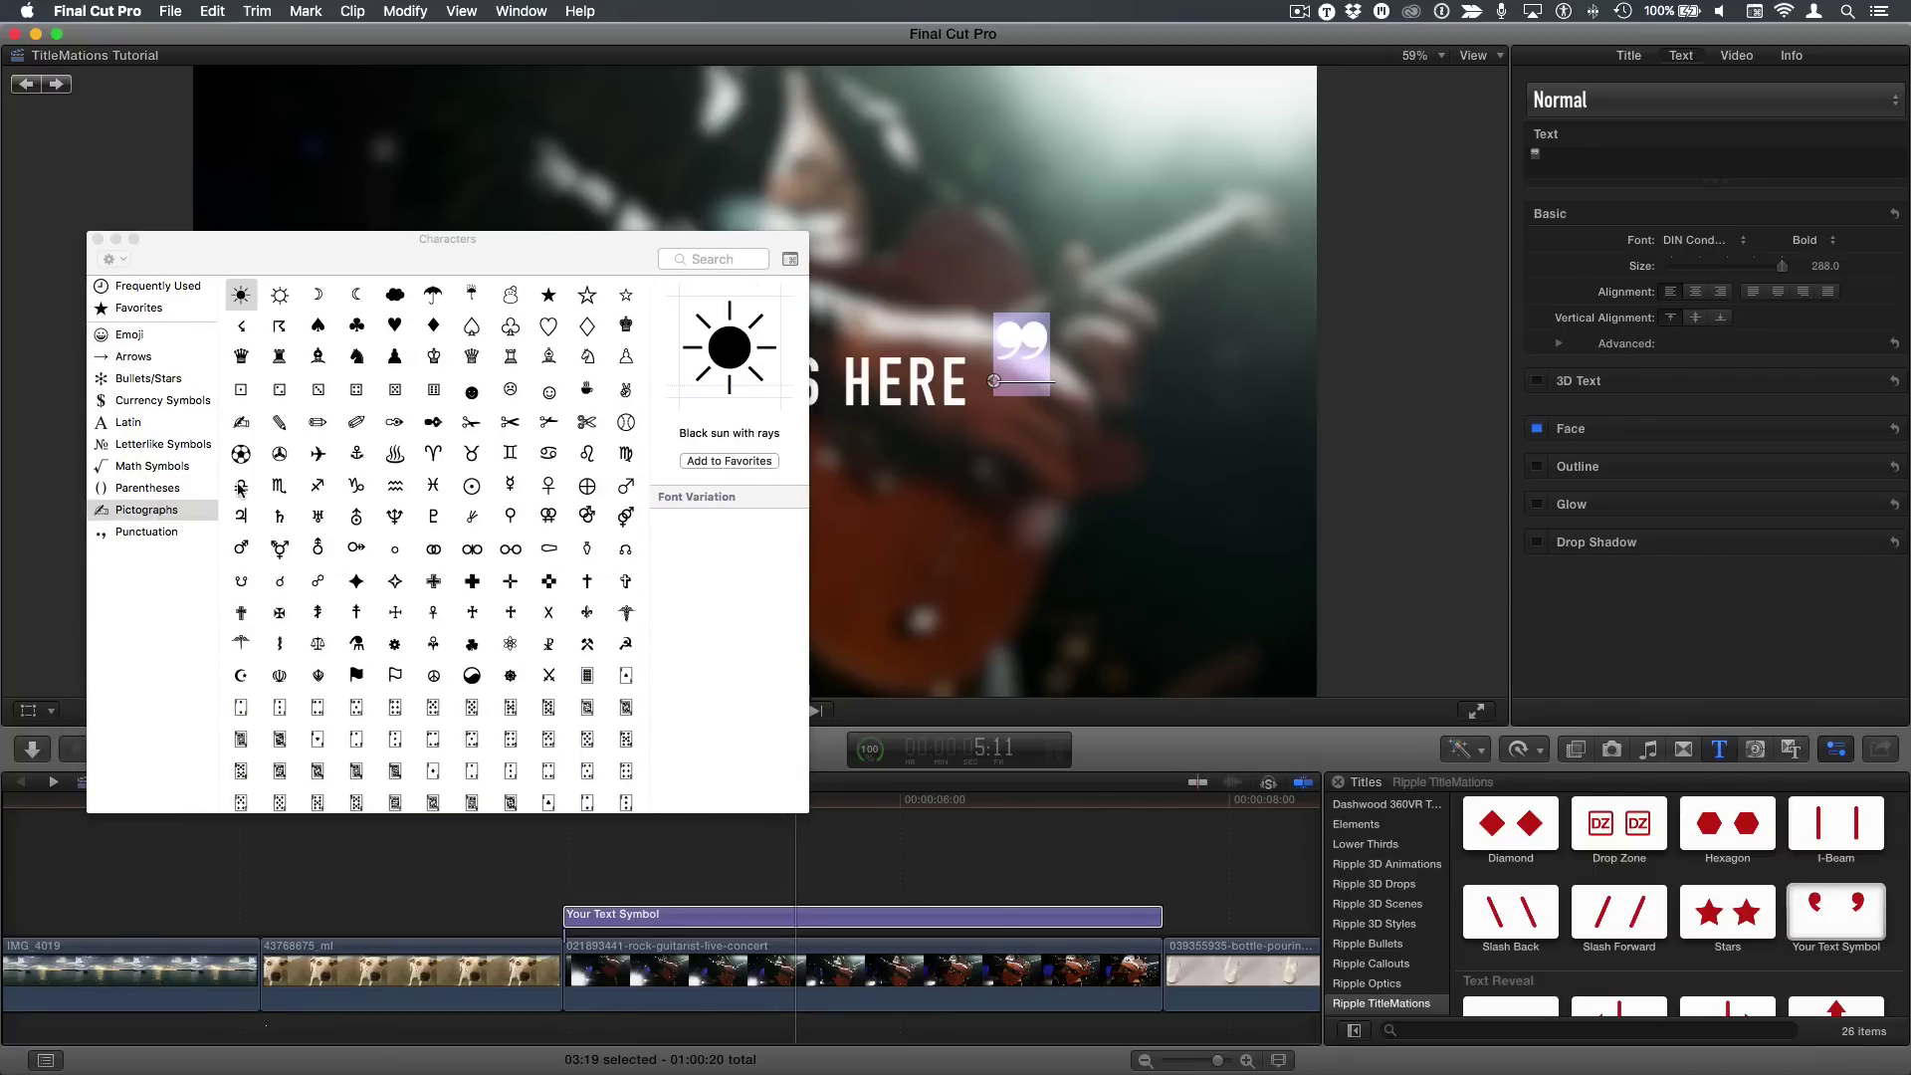
{"action": "double_click", "coordinate": [548, 327]}
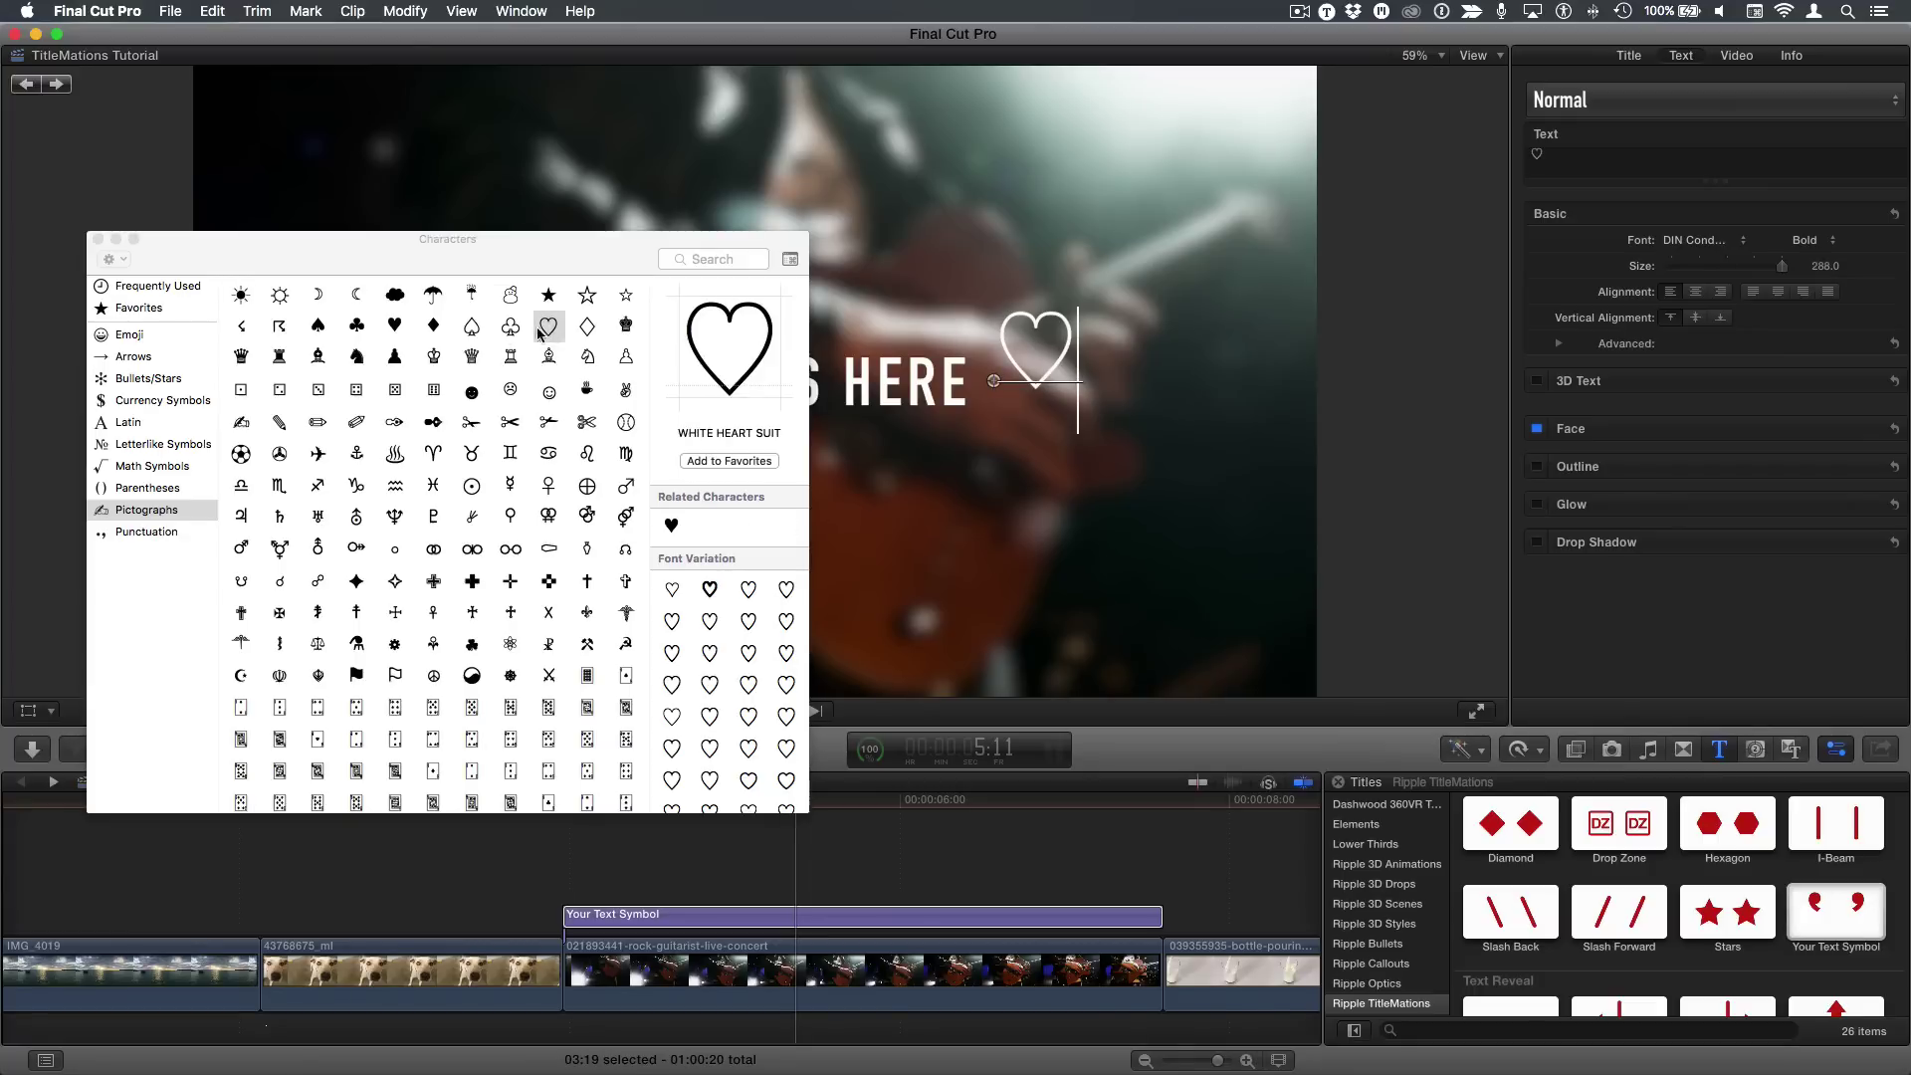
{"action": "left_click", "coordinate": [136, 341]}
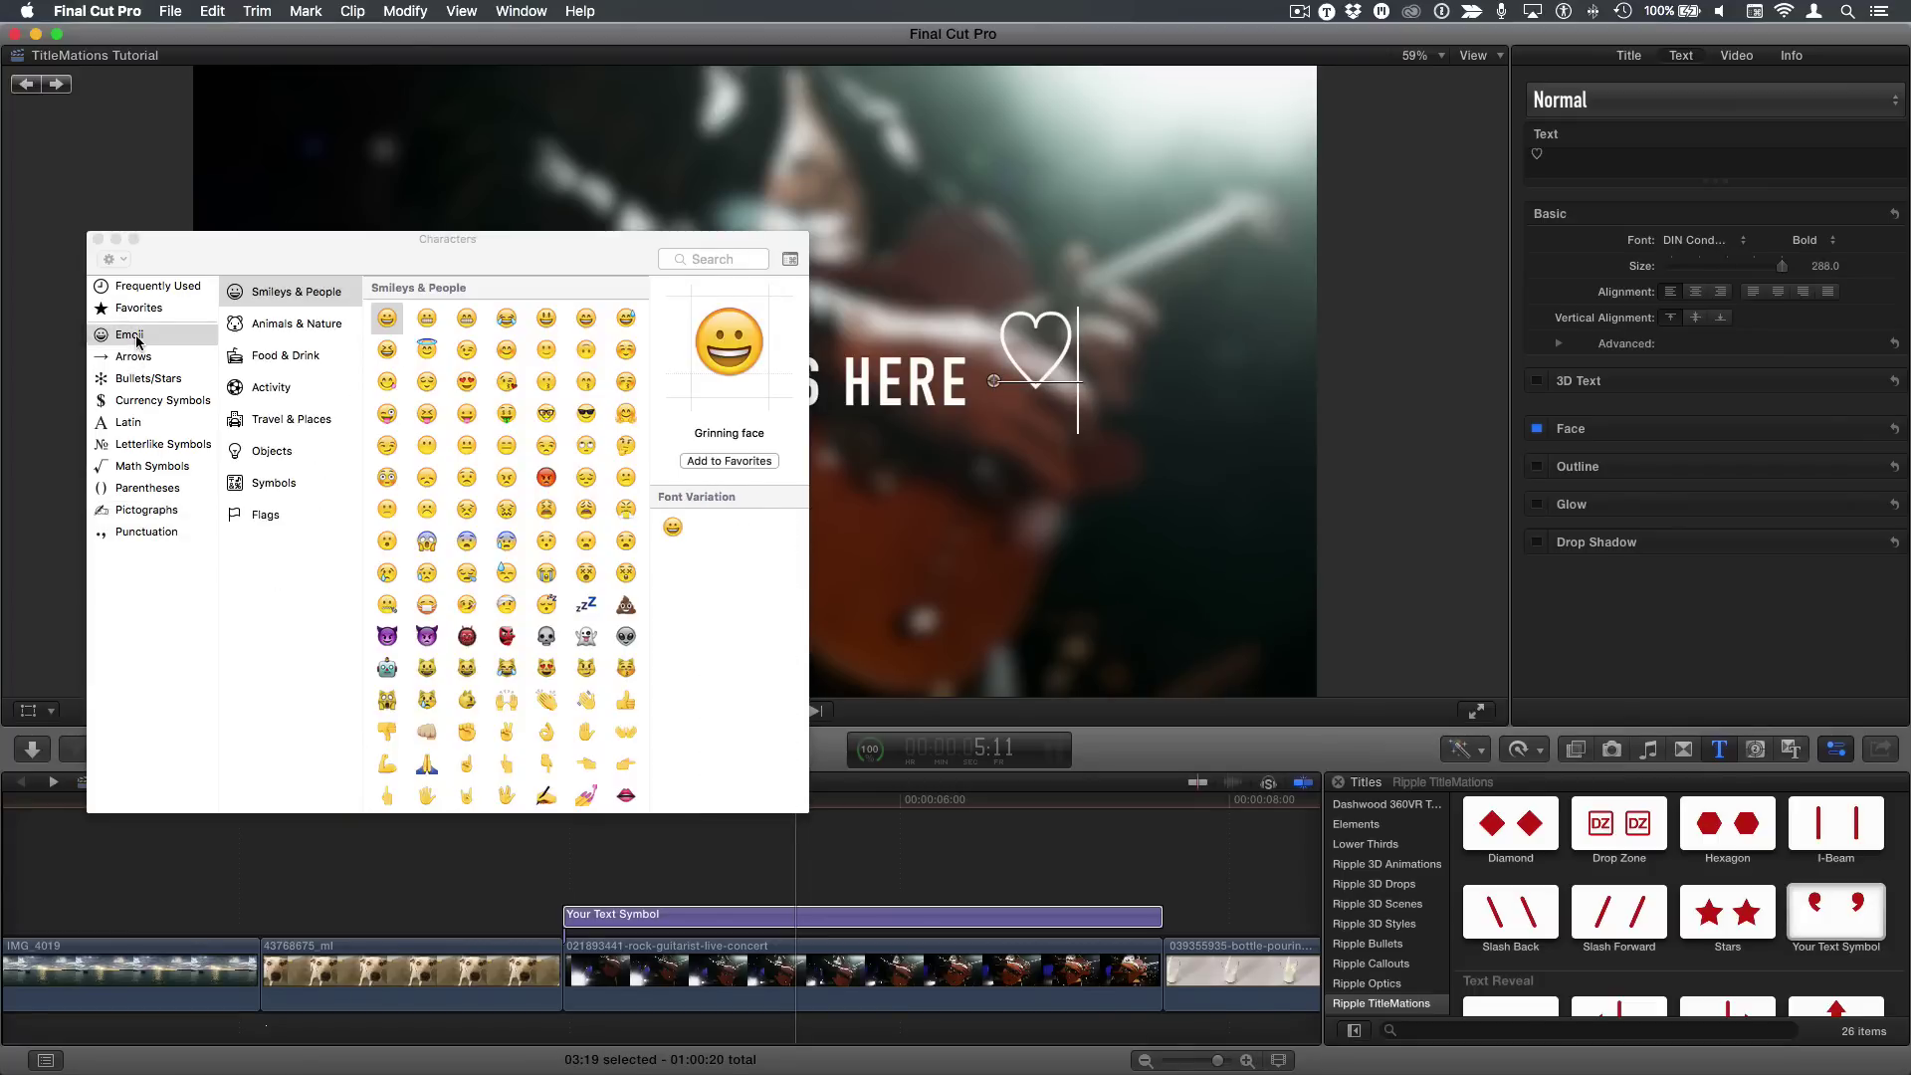
{"action": "double_click", "coordinate": [387, 319]}
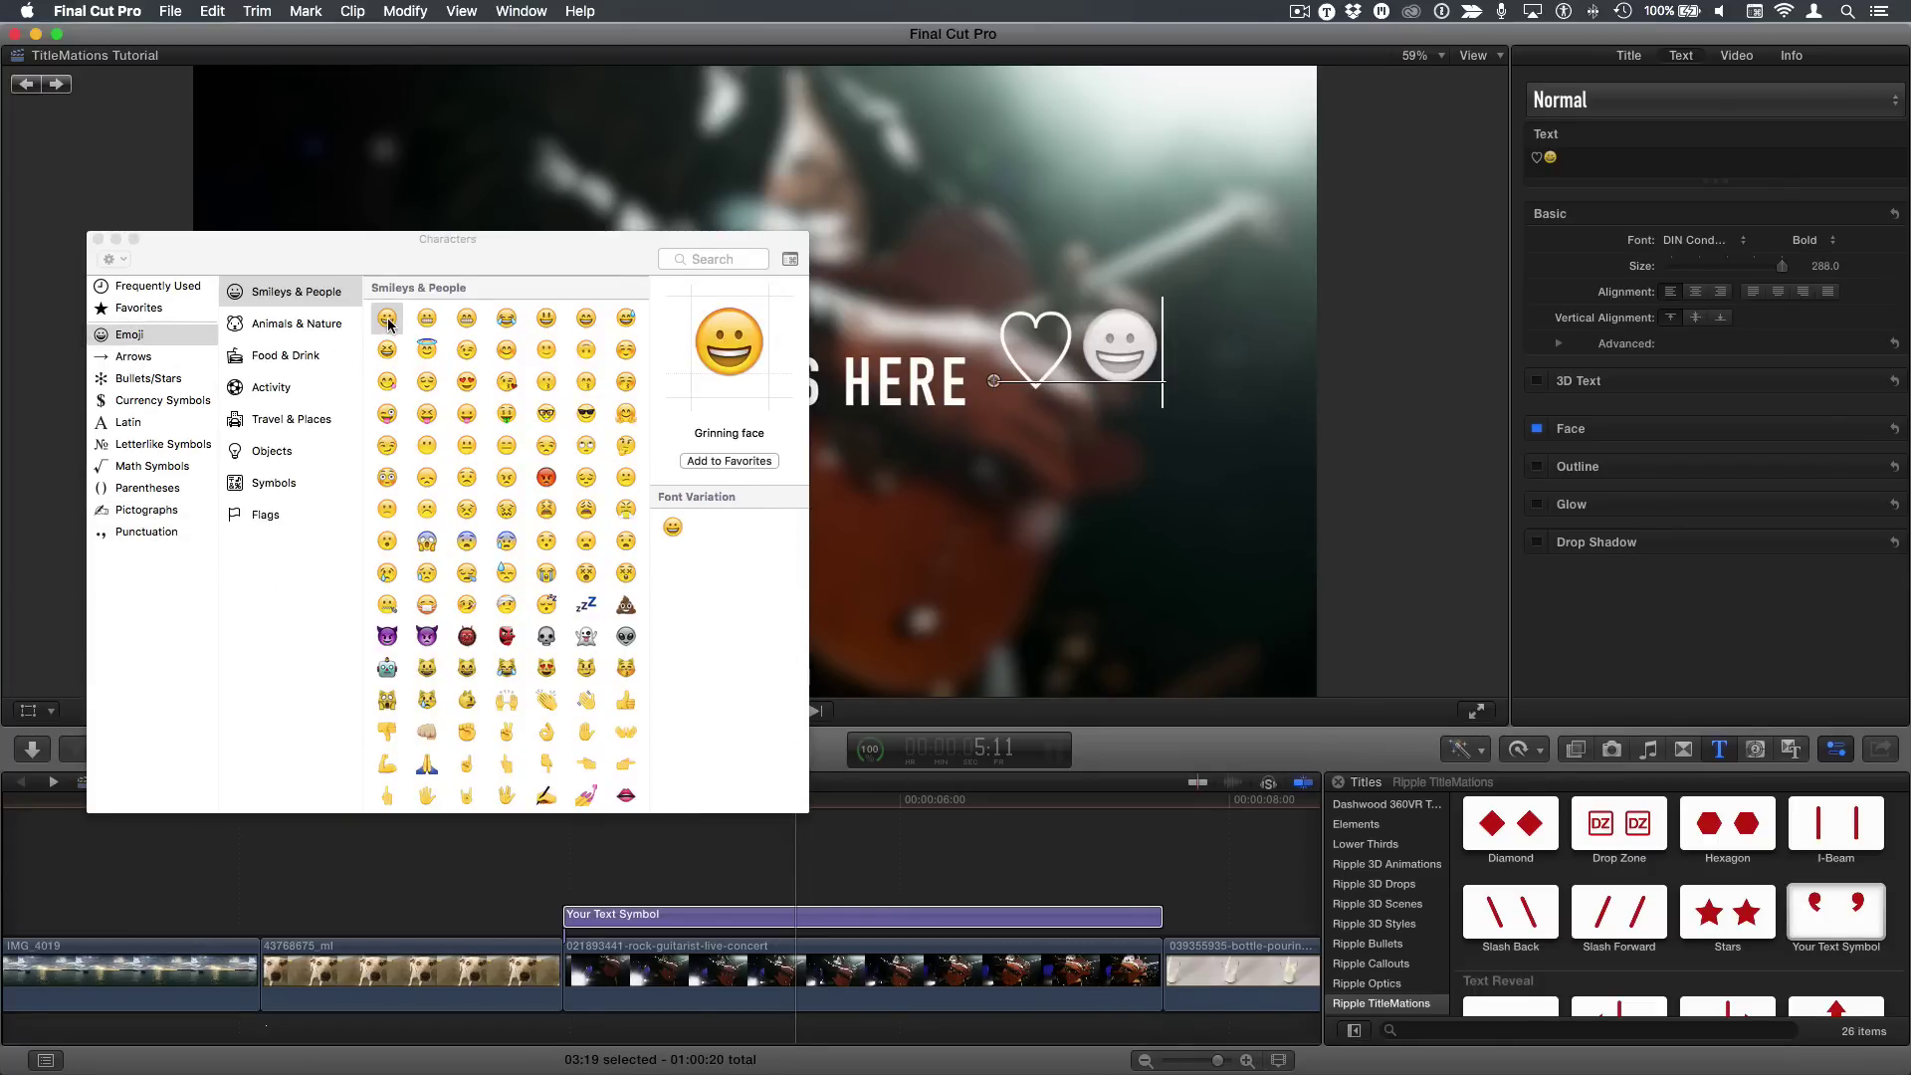
Close the character picker and try an orange Symbol Color in the Title inspector
{"action": "left_click", "coordinate": [97, 240]}
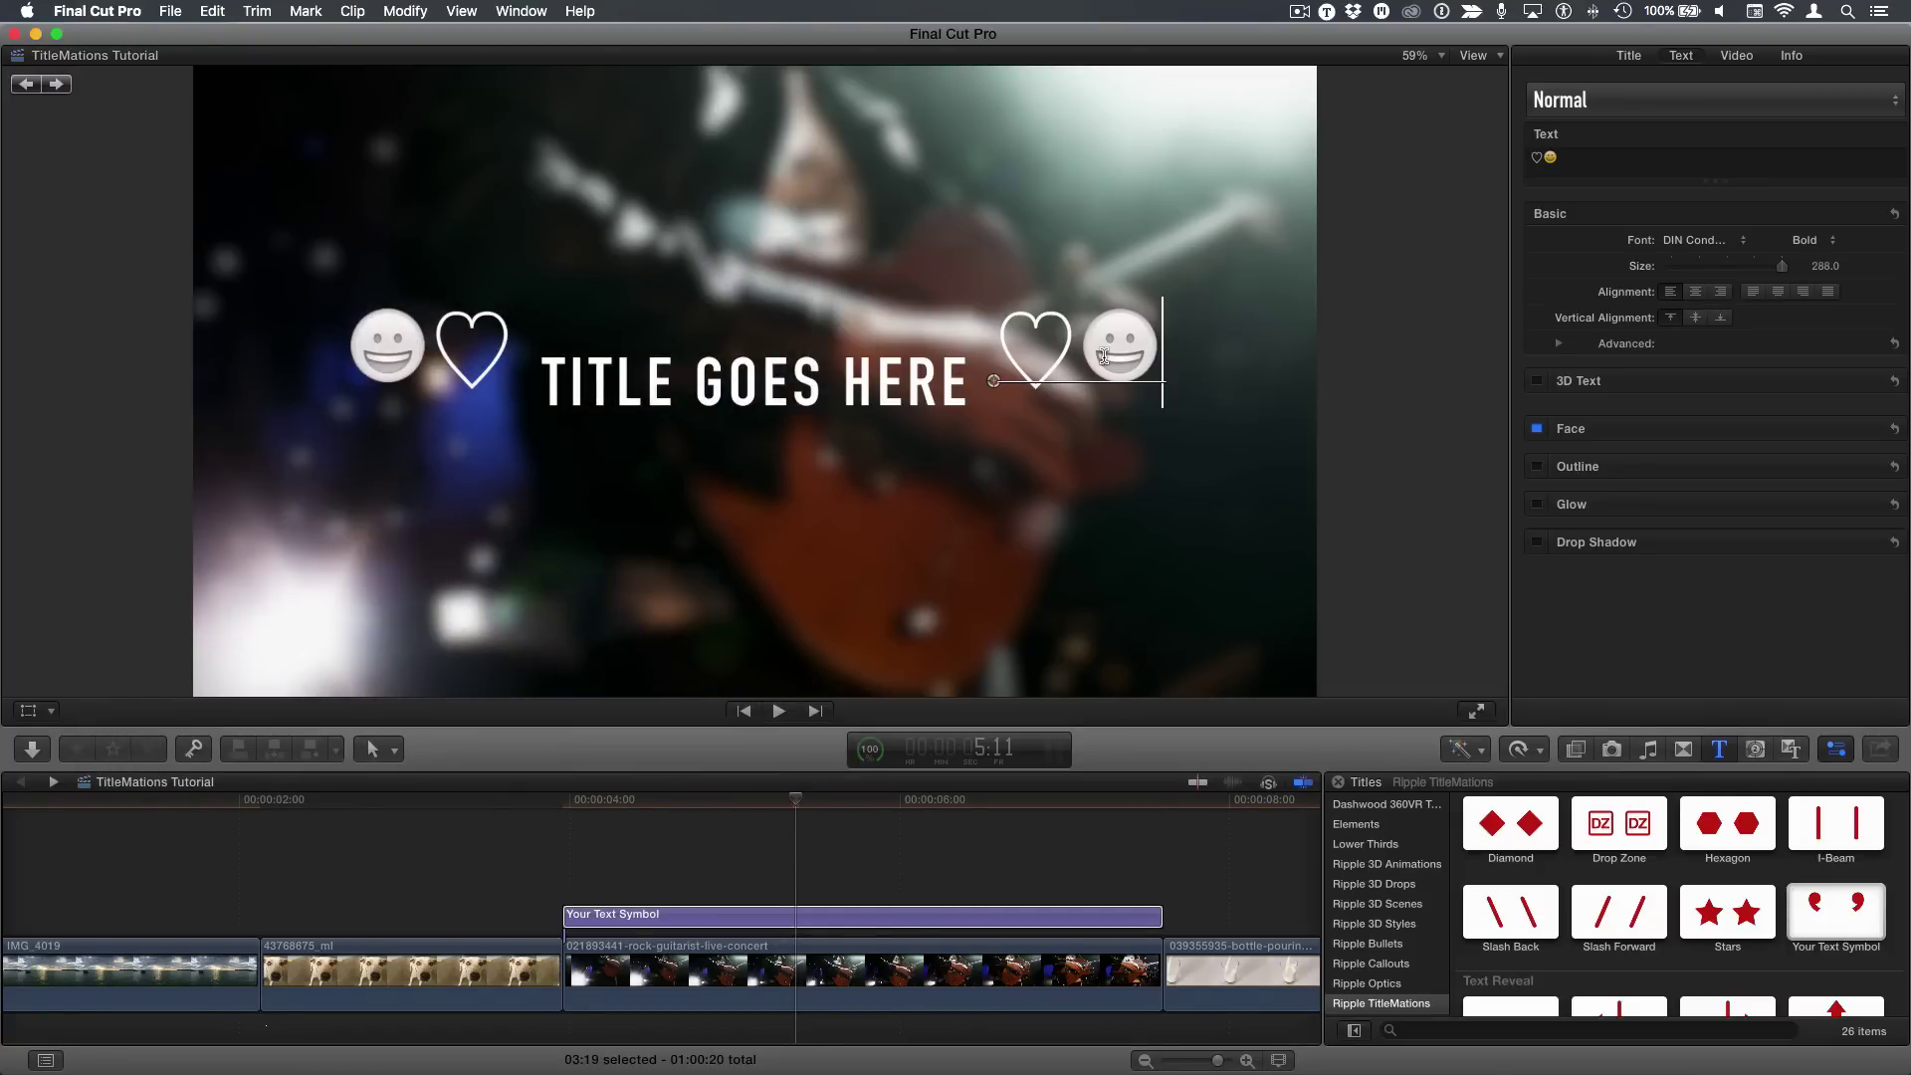
{"action": "left_click", "coordinate": [1630, 57]}
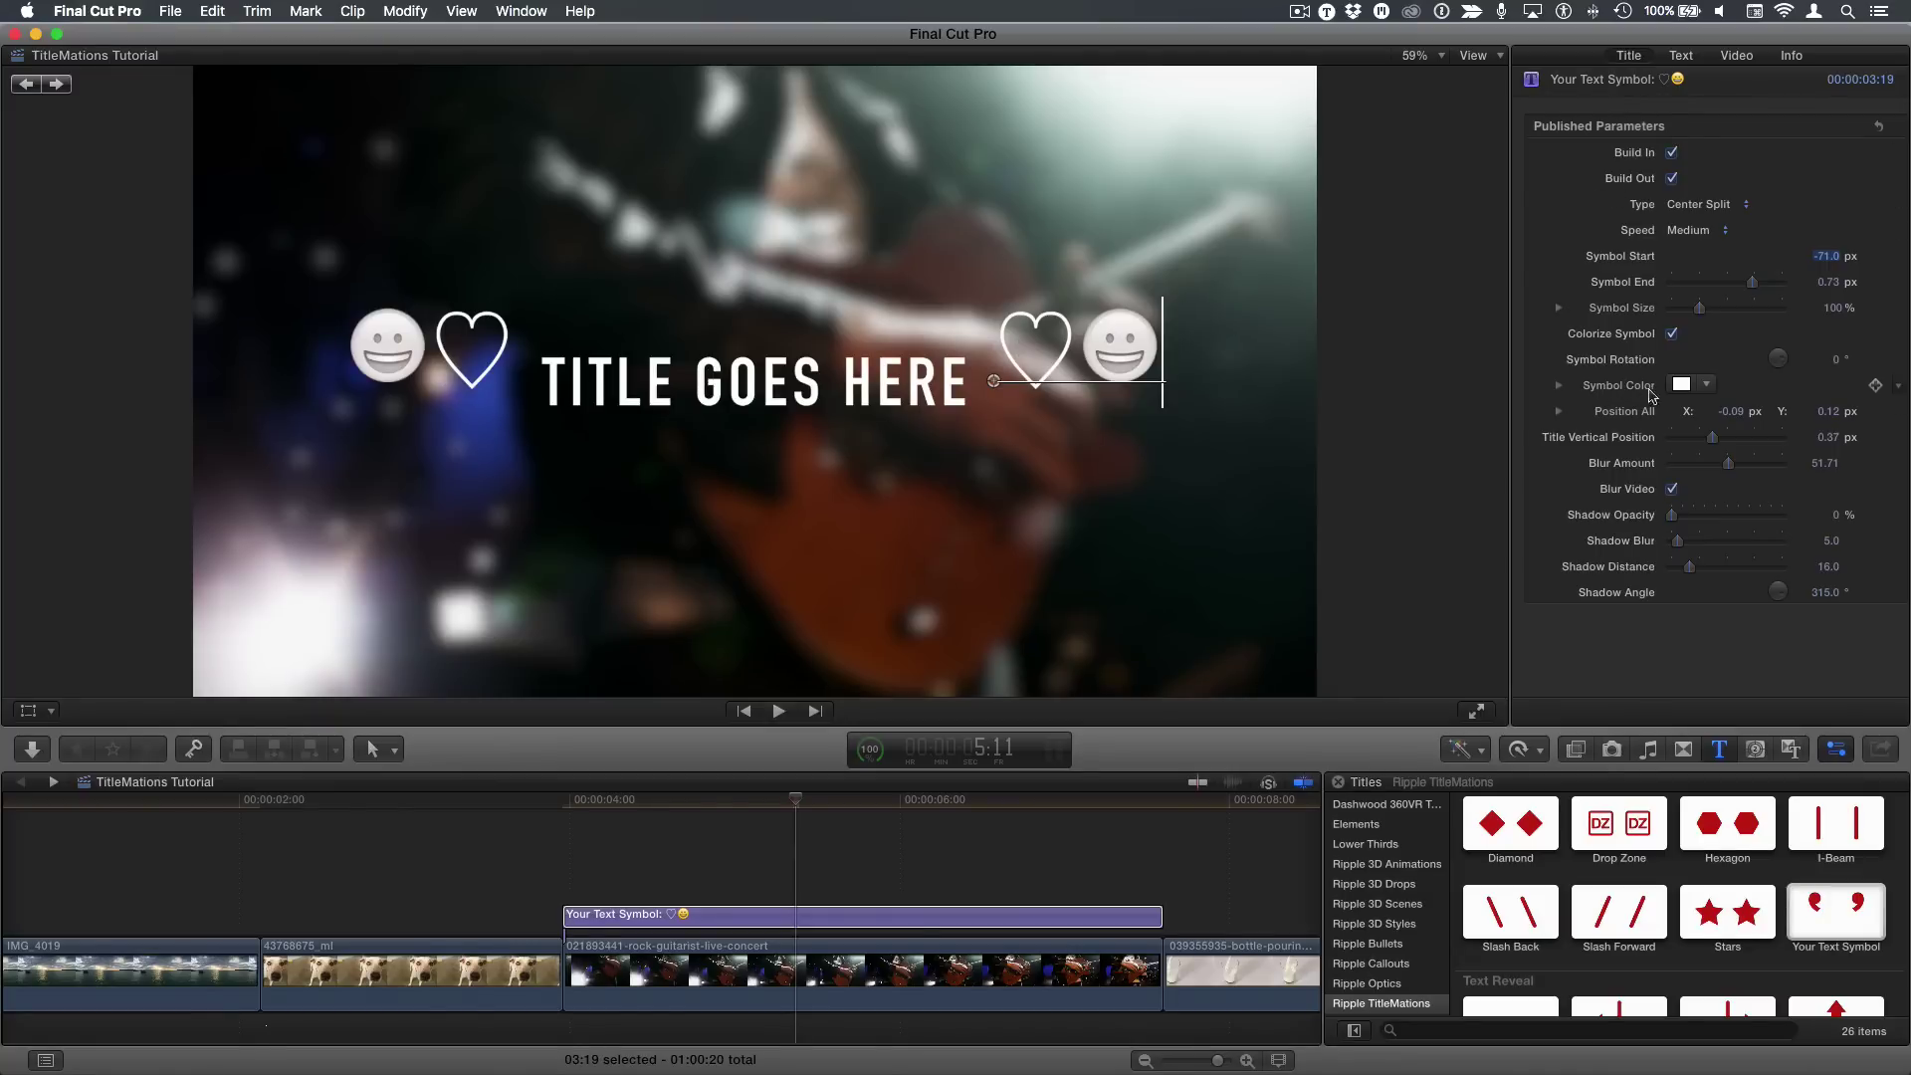
{"action": "left_click", "coordinate": [1708, 387]}
{"action": "left_click", "coordinate": [1750, 408]}
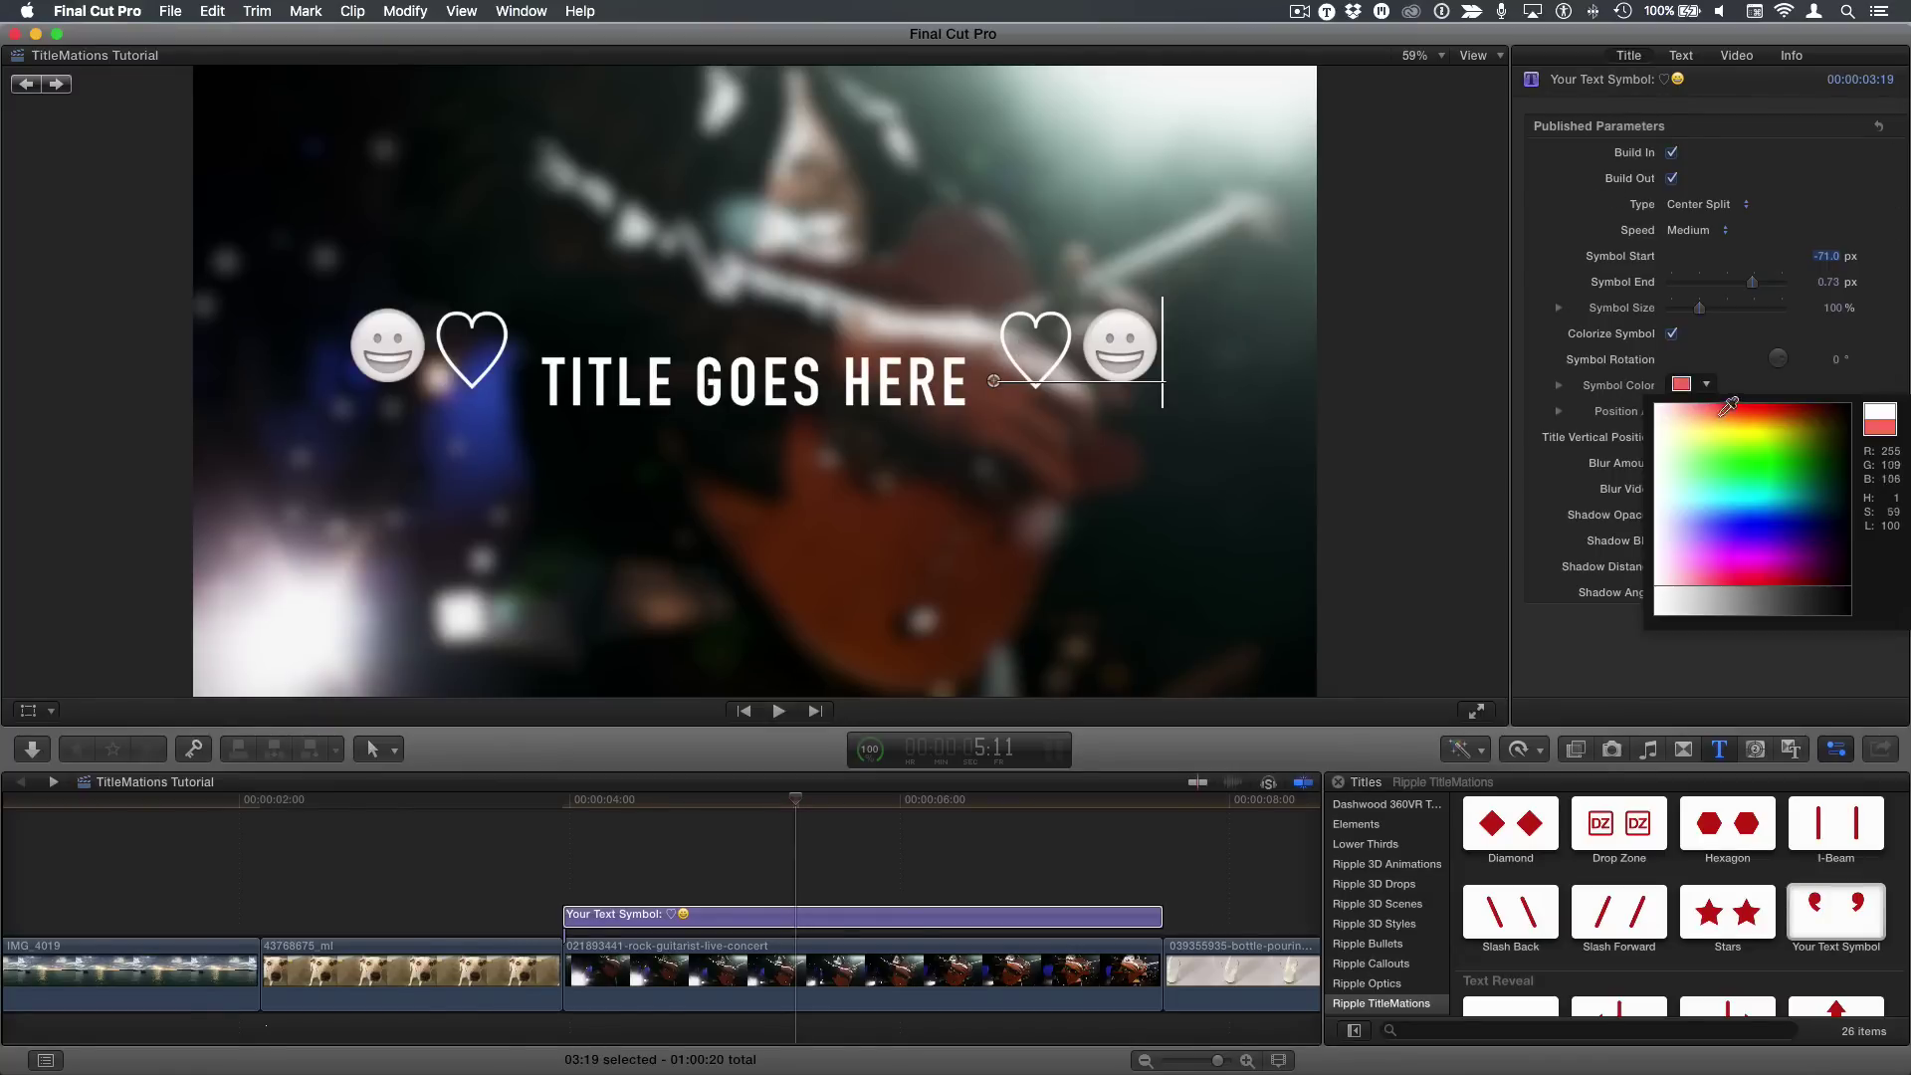
Return the symbol colour to white and delete the heart, leaving only grinning faces
{"action": "left_click", "coordinate": [1749, 402]}
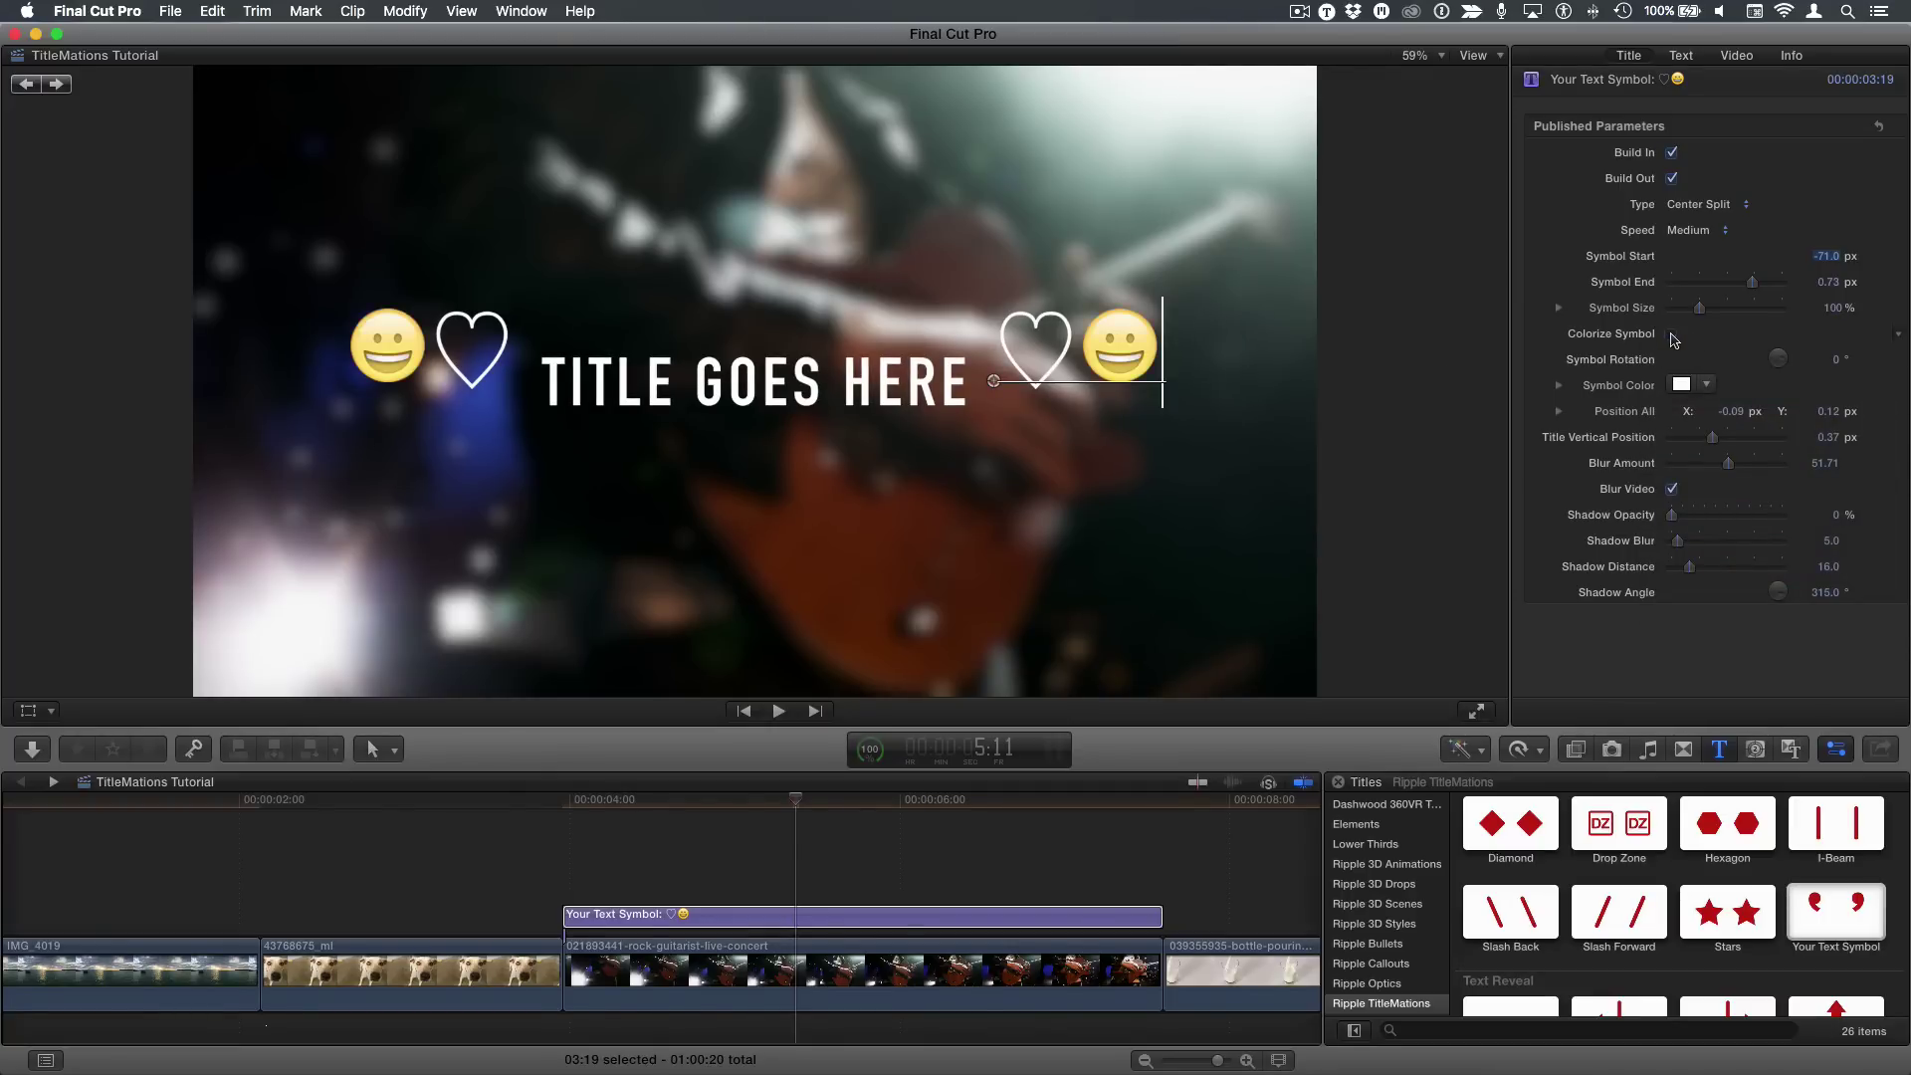
{"action": "left_click", "coordinate": [1086, 353]}
{"action": "key", "text": "BackSpace"}
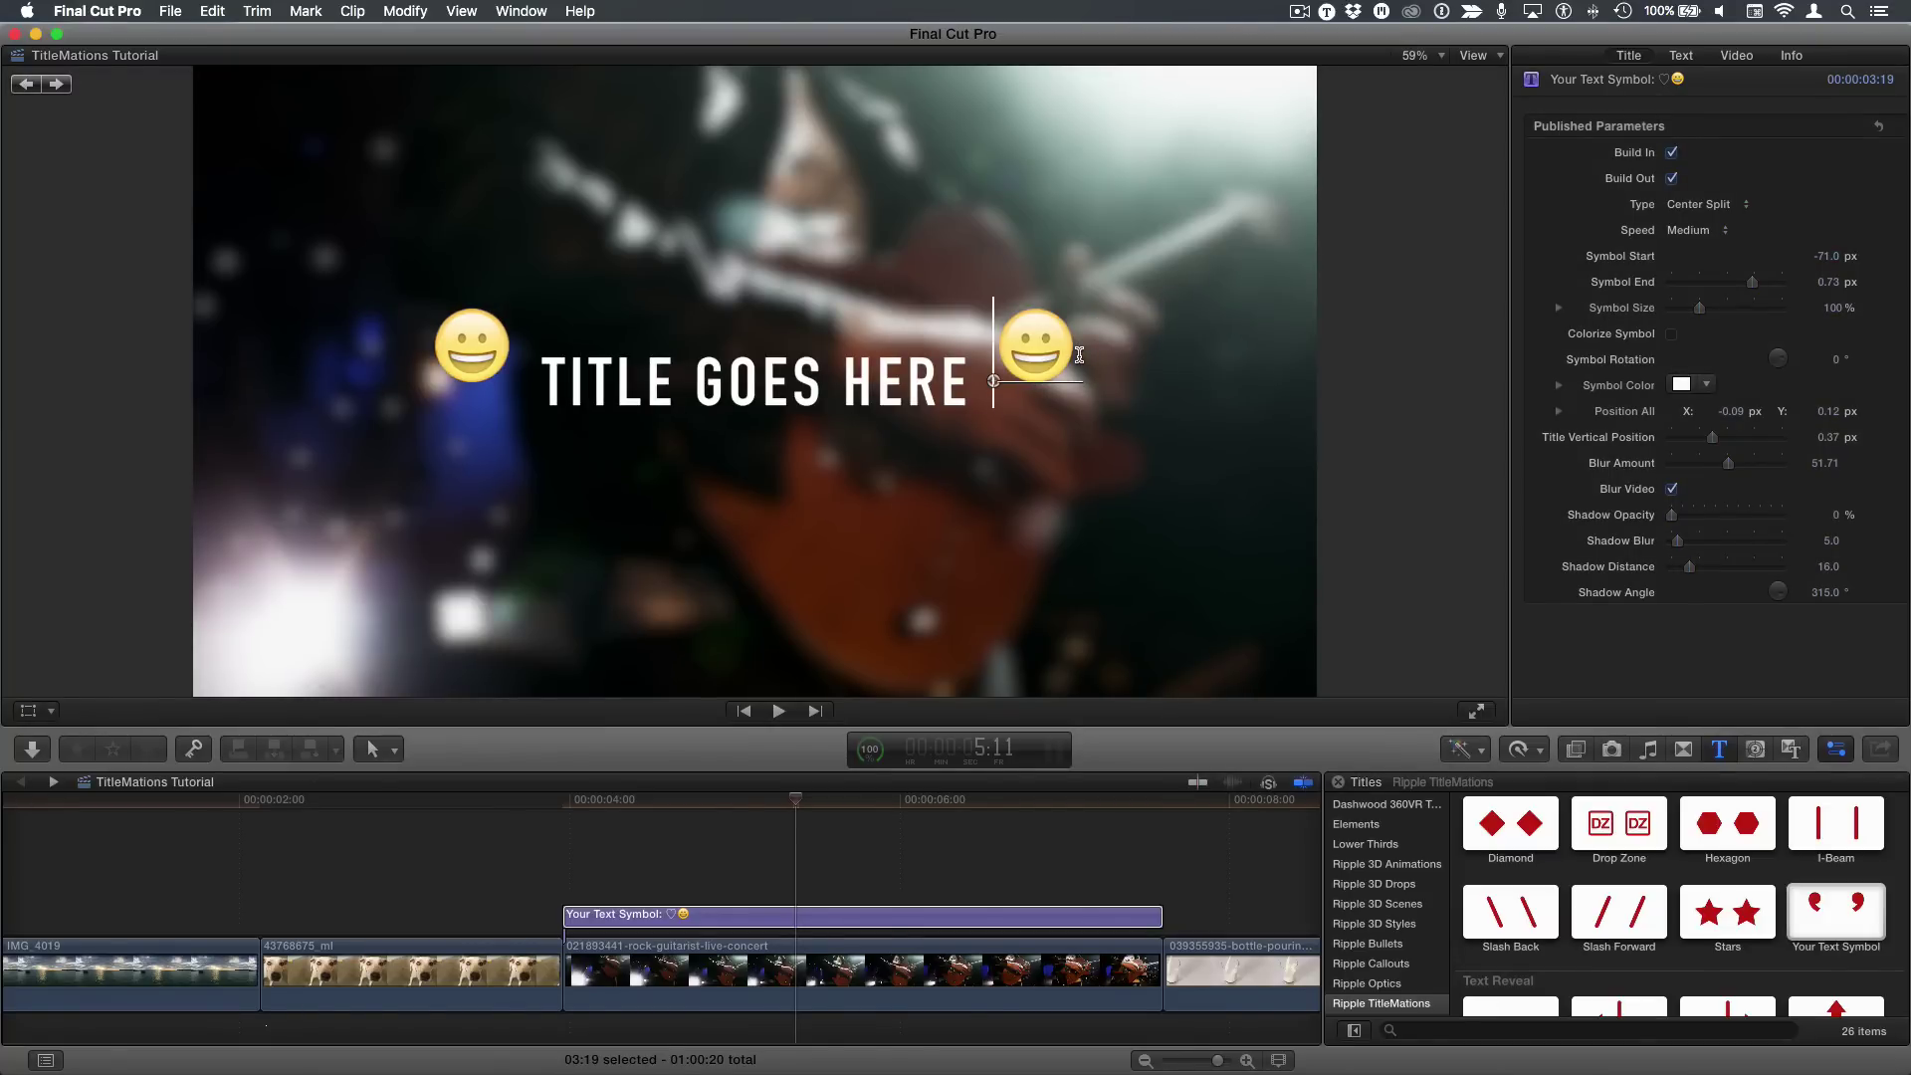
Raise the title's vertical position from 0.37 to 0.43 and set its animation Type to Slide Right
{"action": "key", "text": "Escape"}
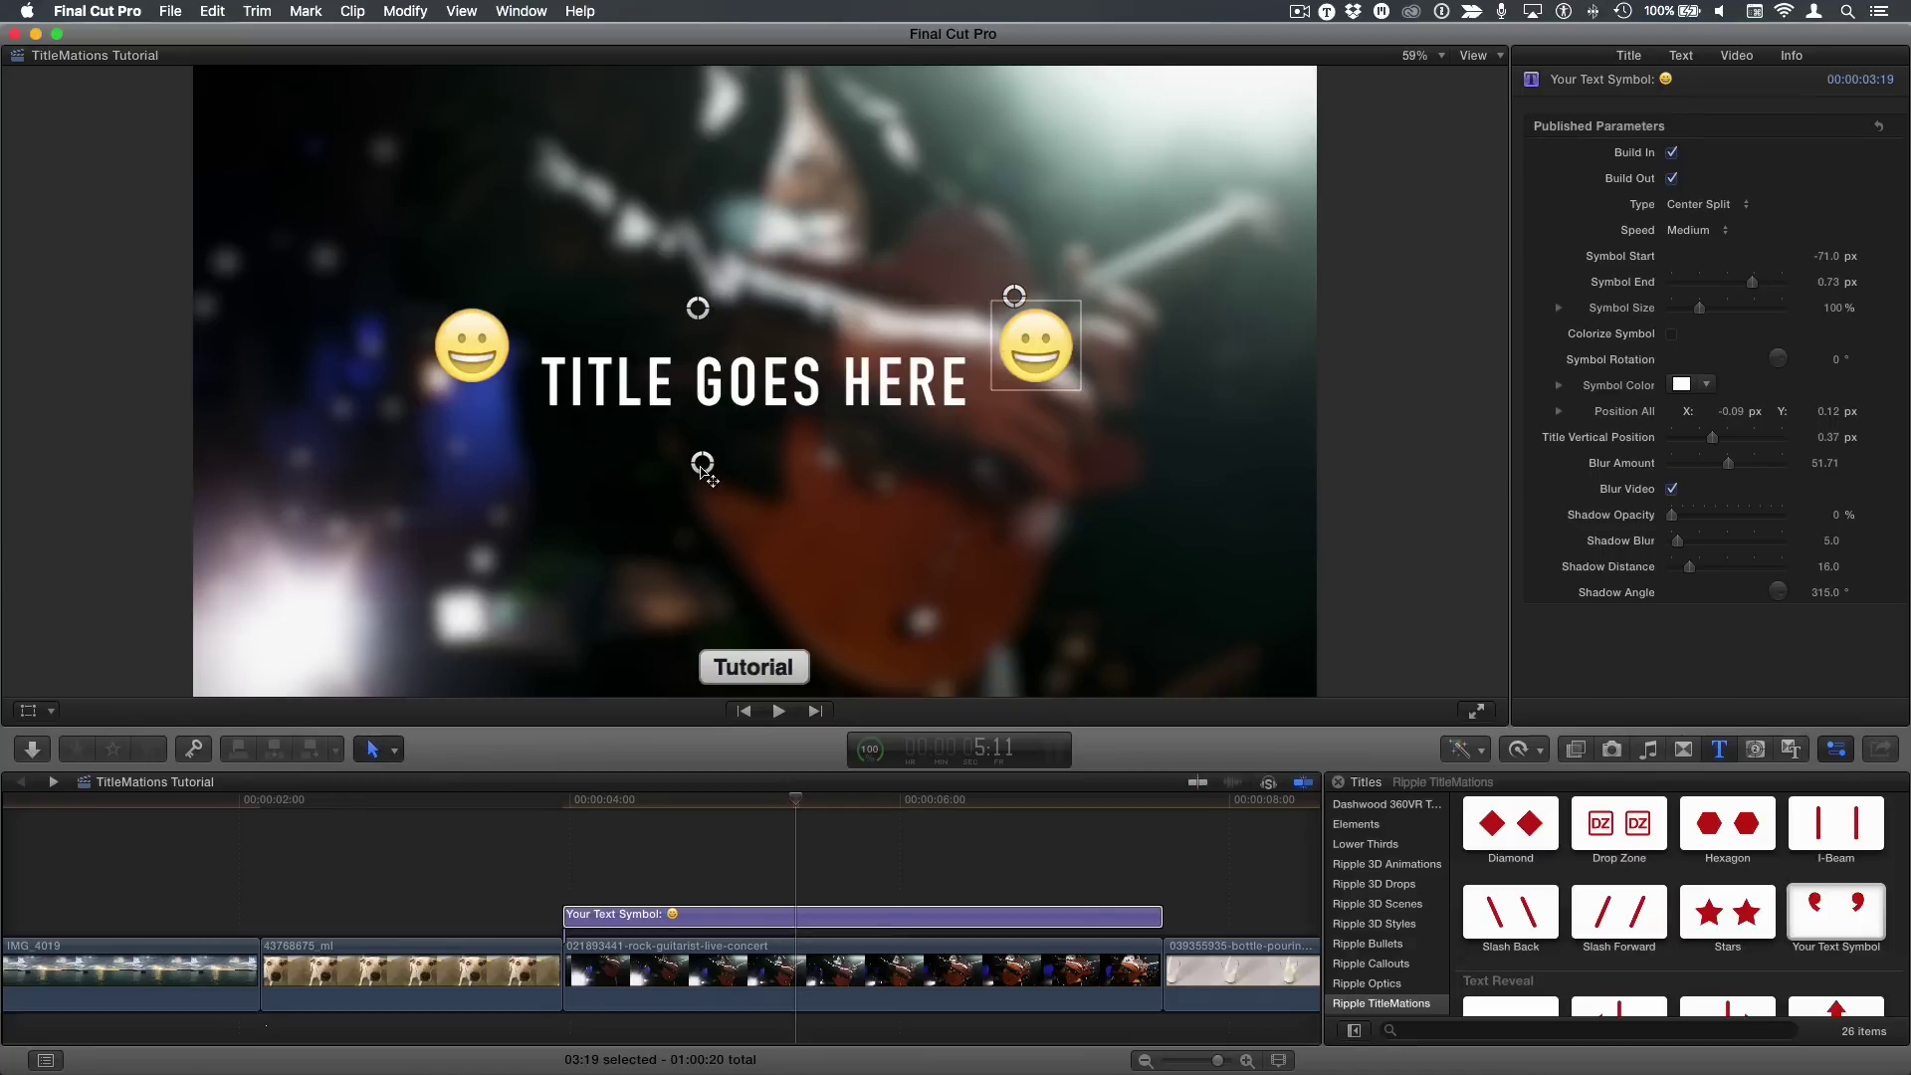
{"action": "left_click_drag", "start_coordinate": [703, 464], "coordinate": [702, 429]}
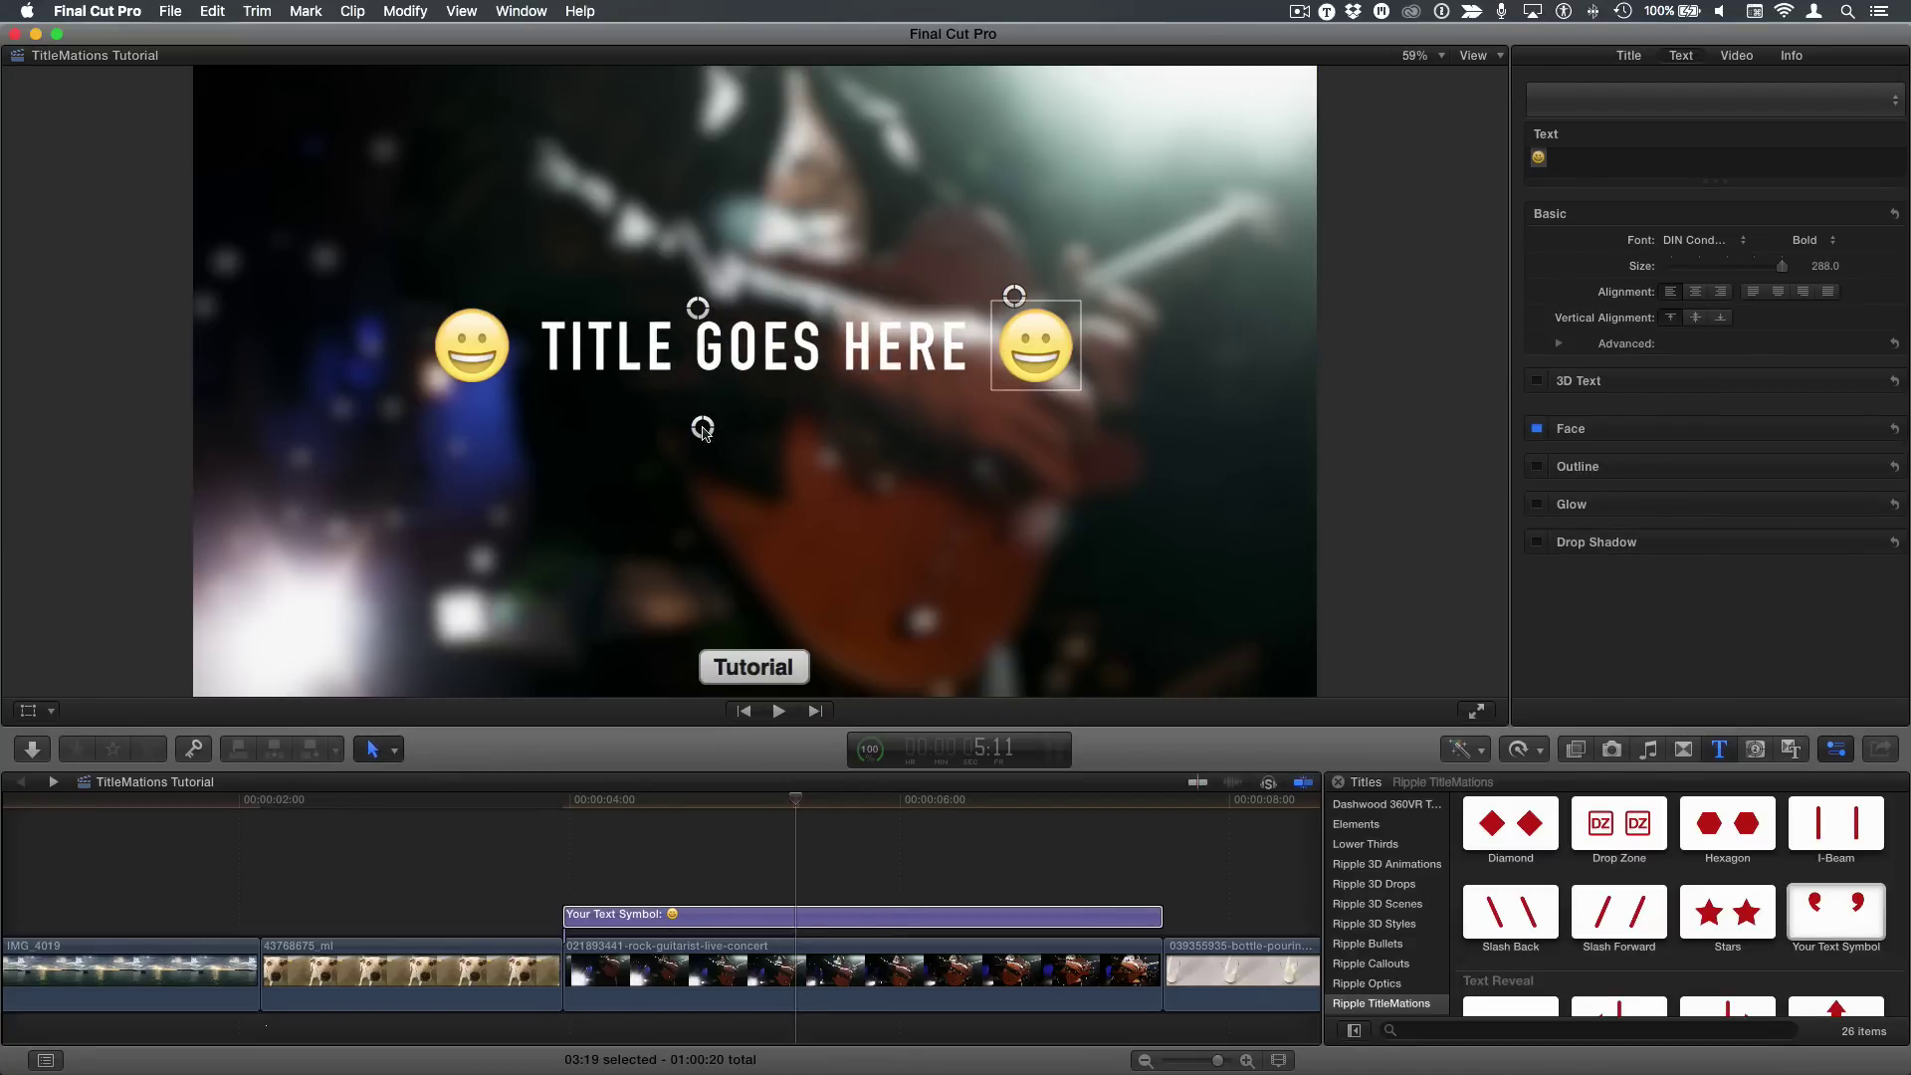
{"action": "left_click", "coordinate": [1630, 56]}
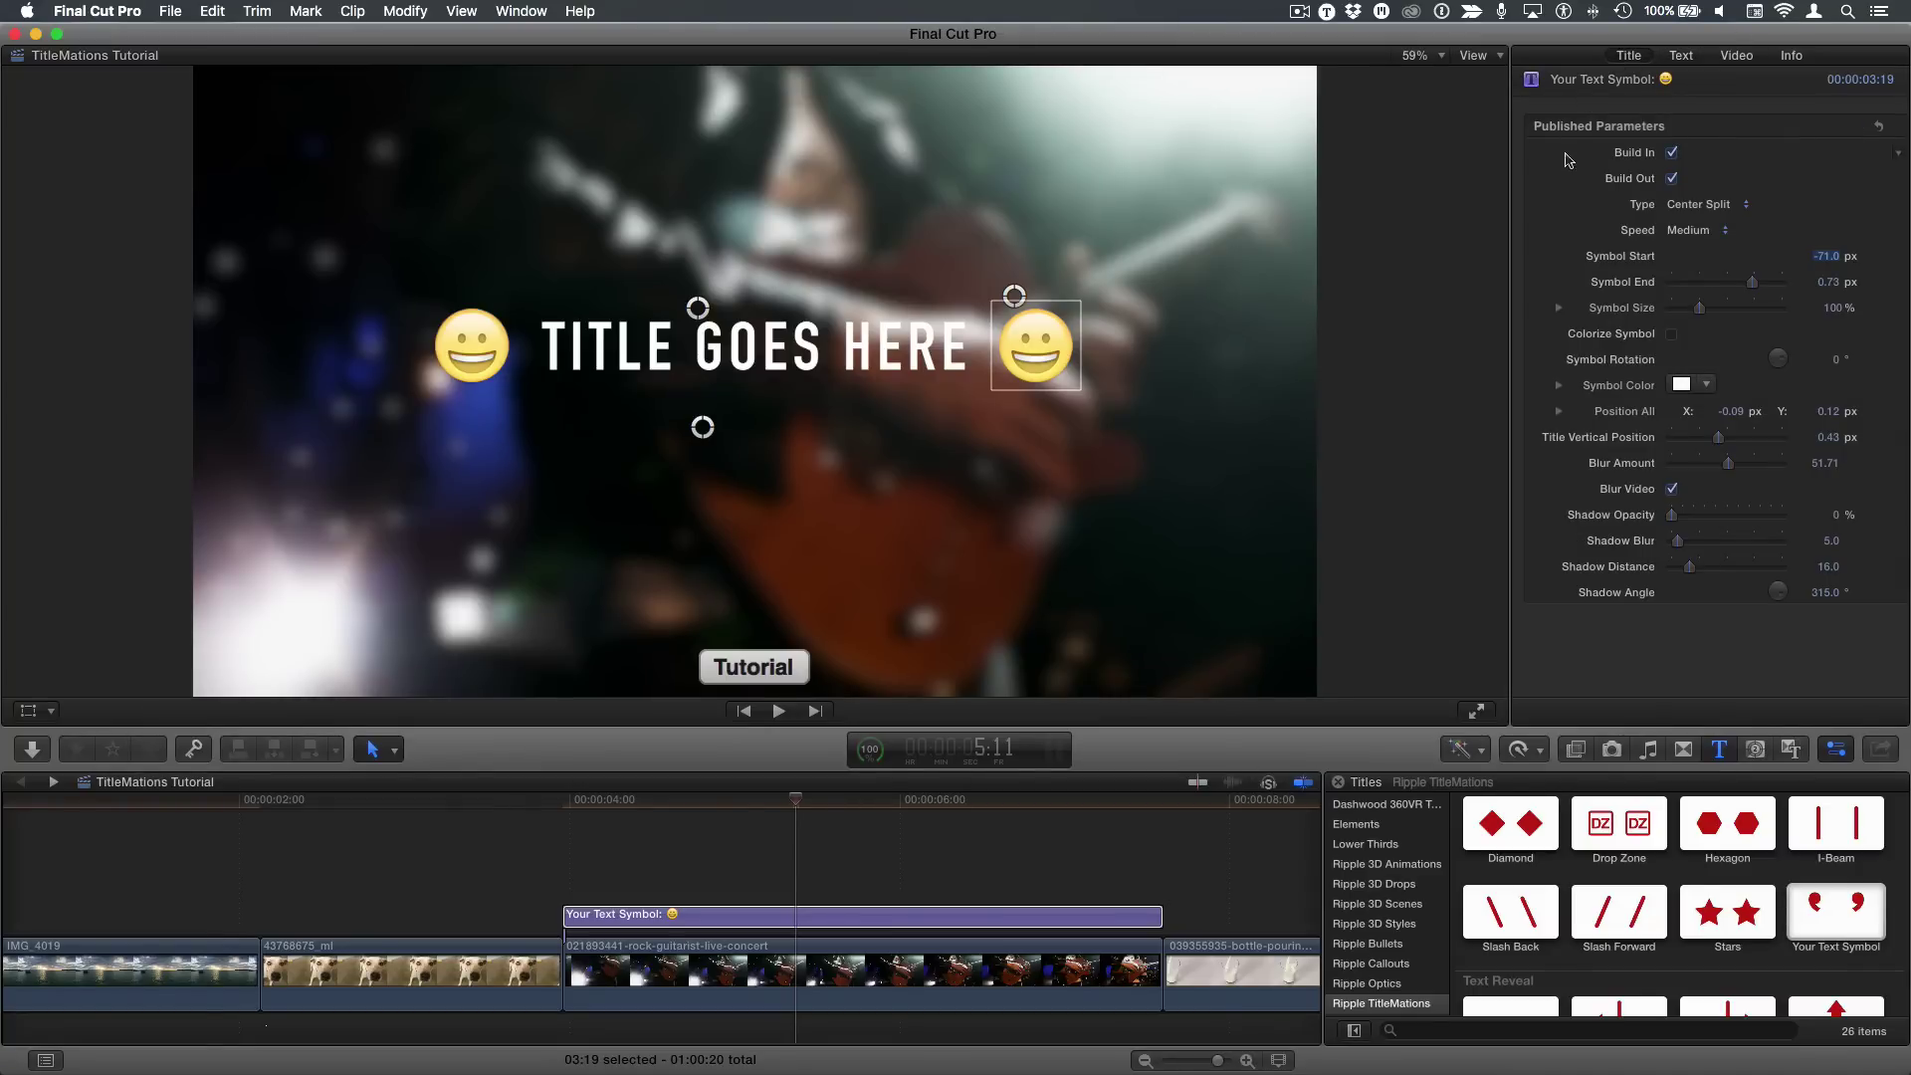
{"action": "left_click", "coordinate": [1722, 209]}
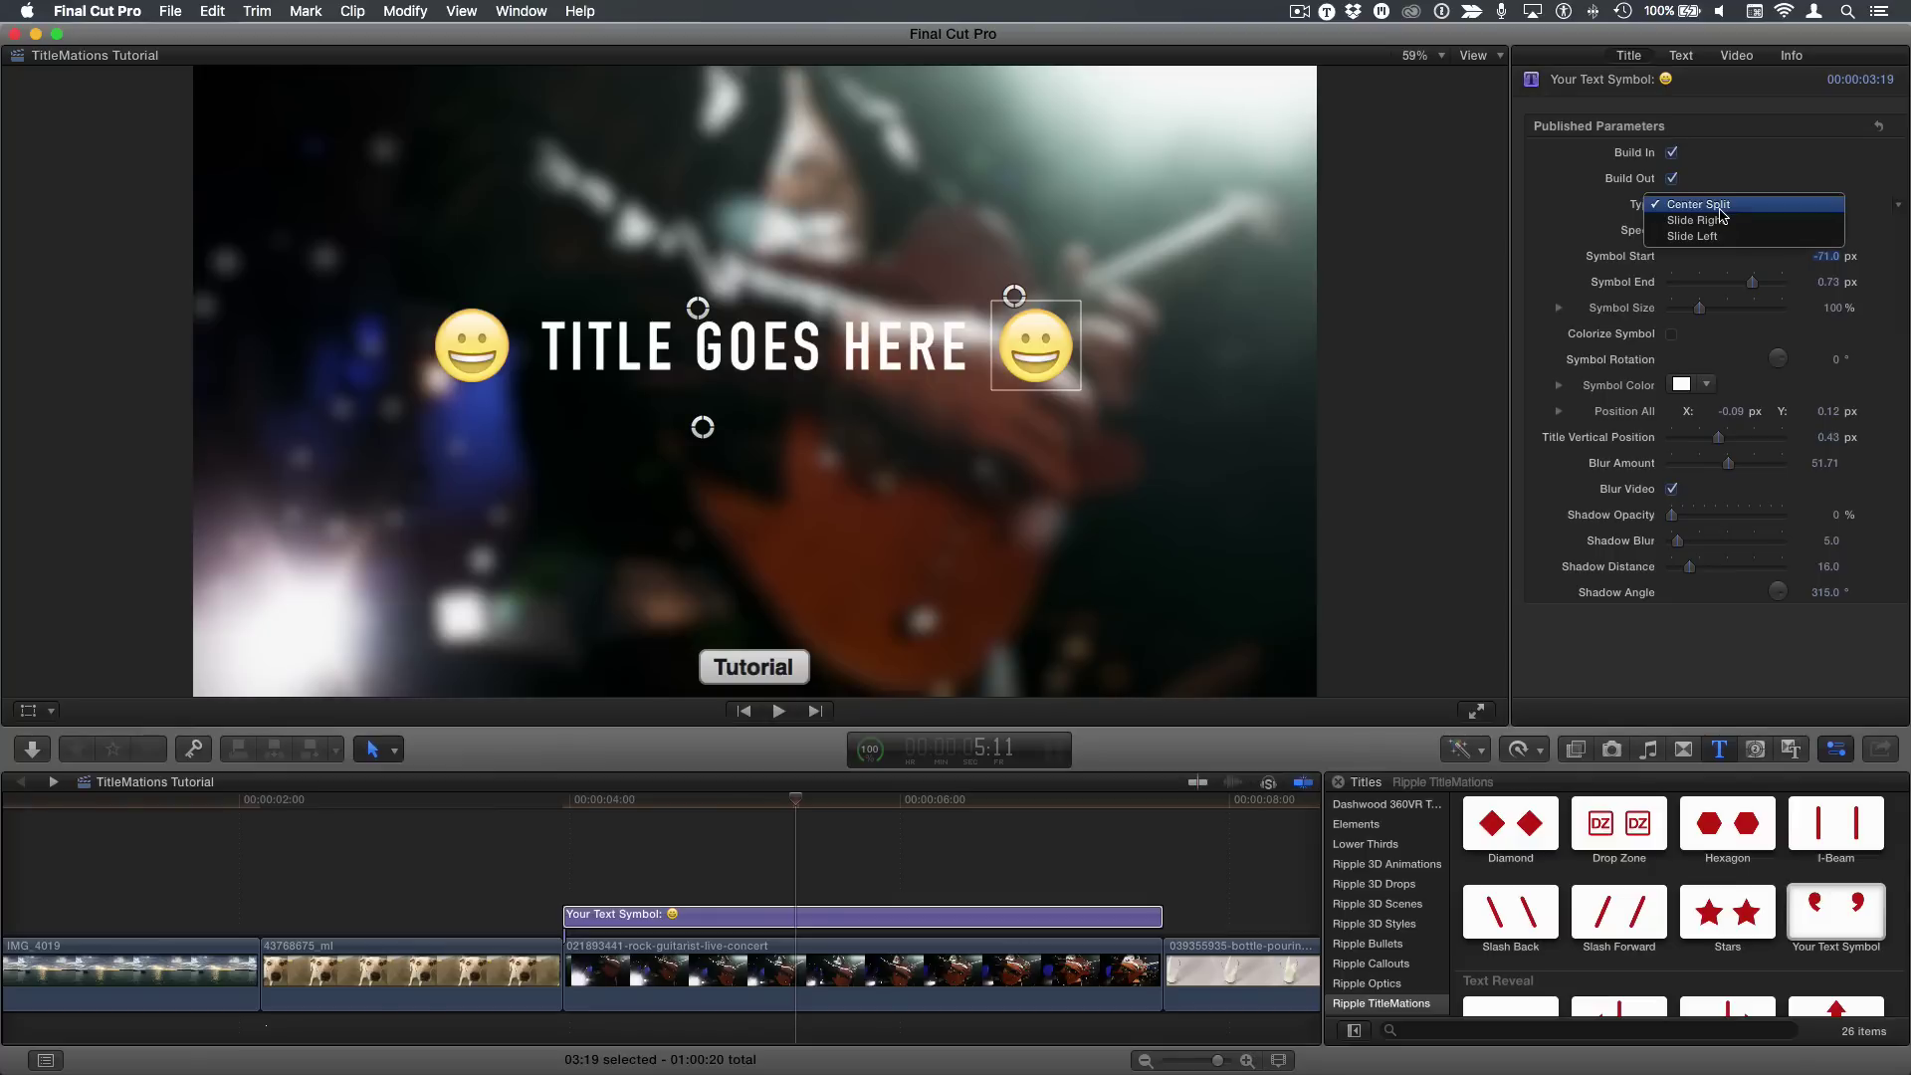